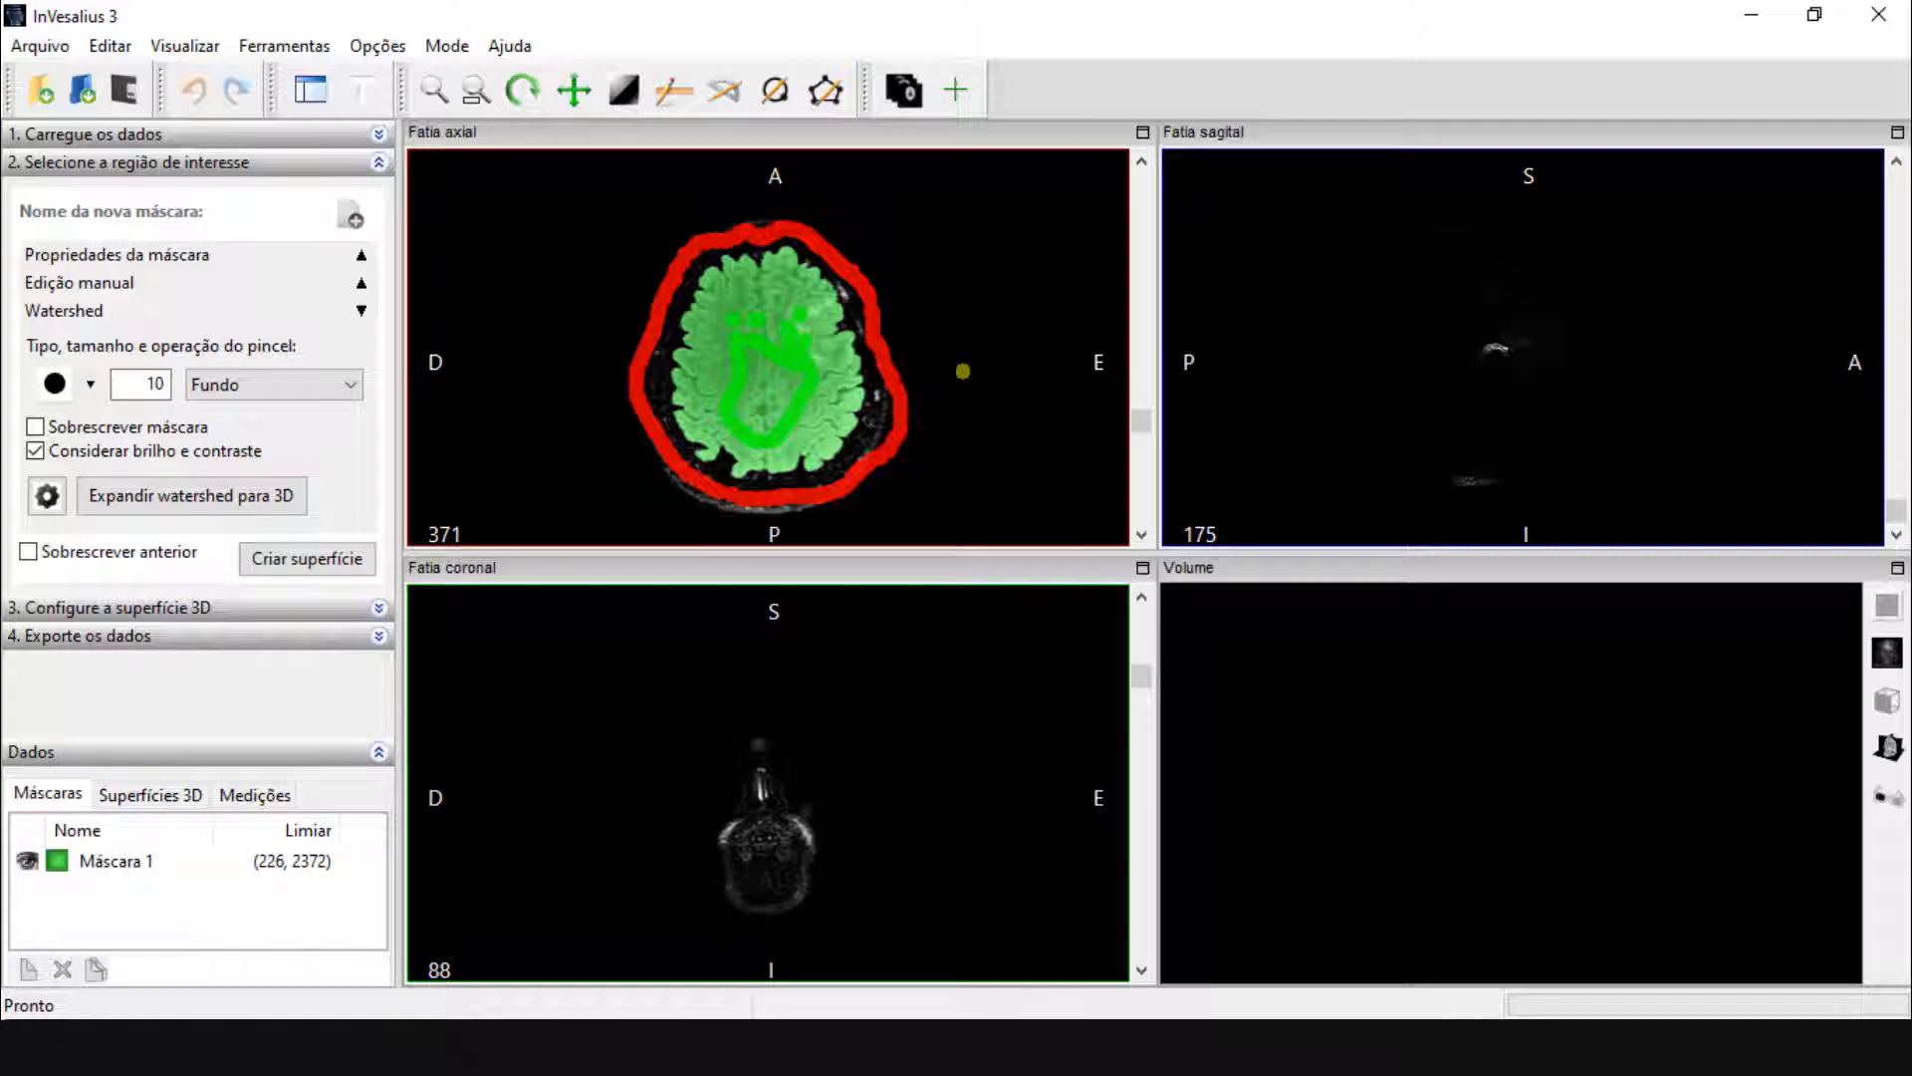
Configure the watershed segmentation with the Watershed method, 2D connectivity 4 and 3D connectivity 6
{"action": "left_click", "coordinate": [47, 495]}
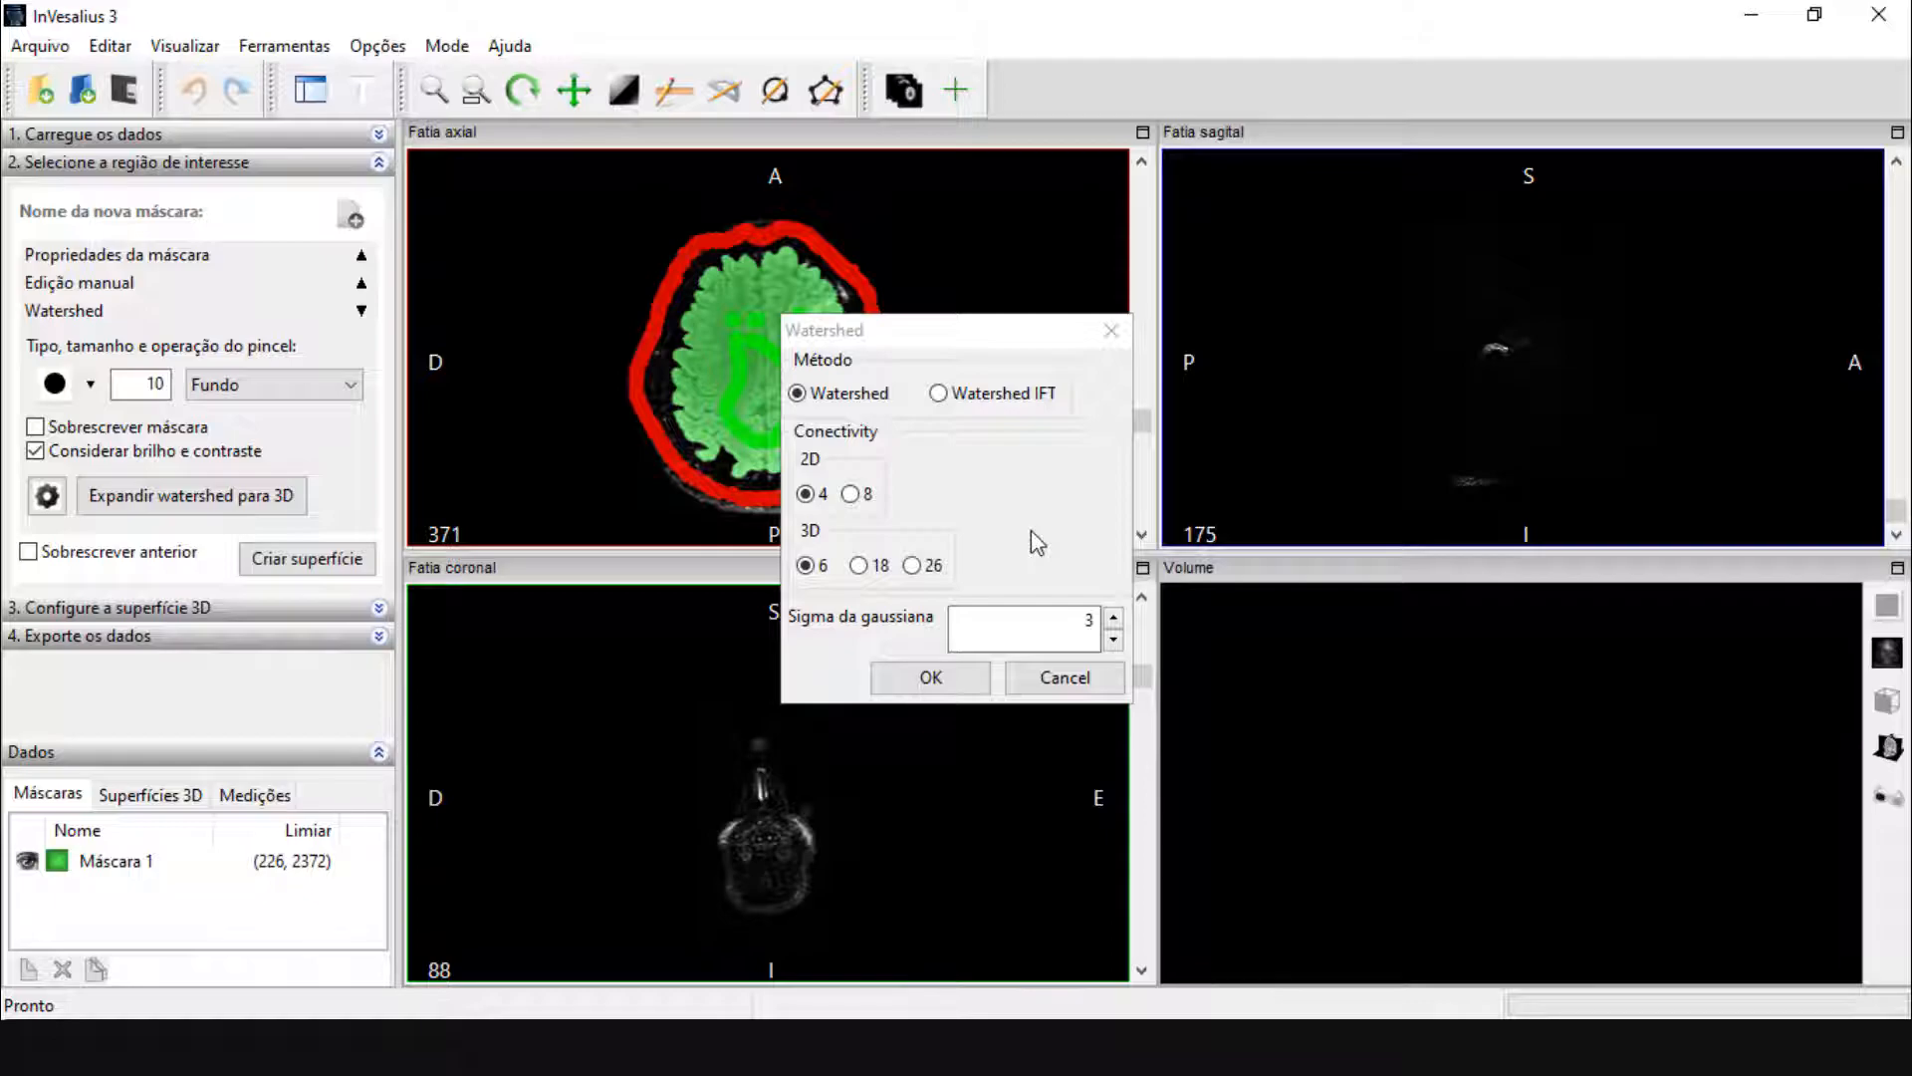
{"action": "left_click", "coordinate": [815, 568]}
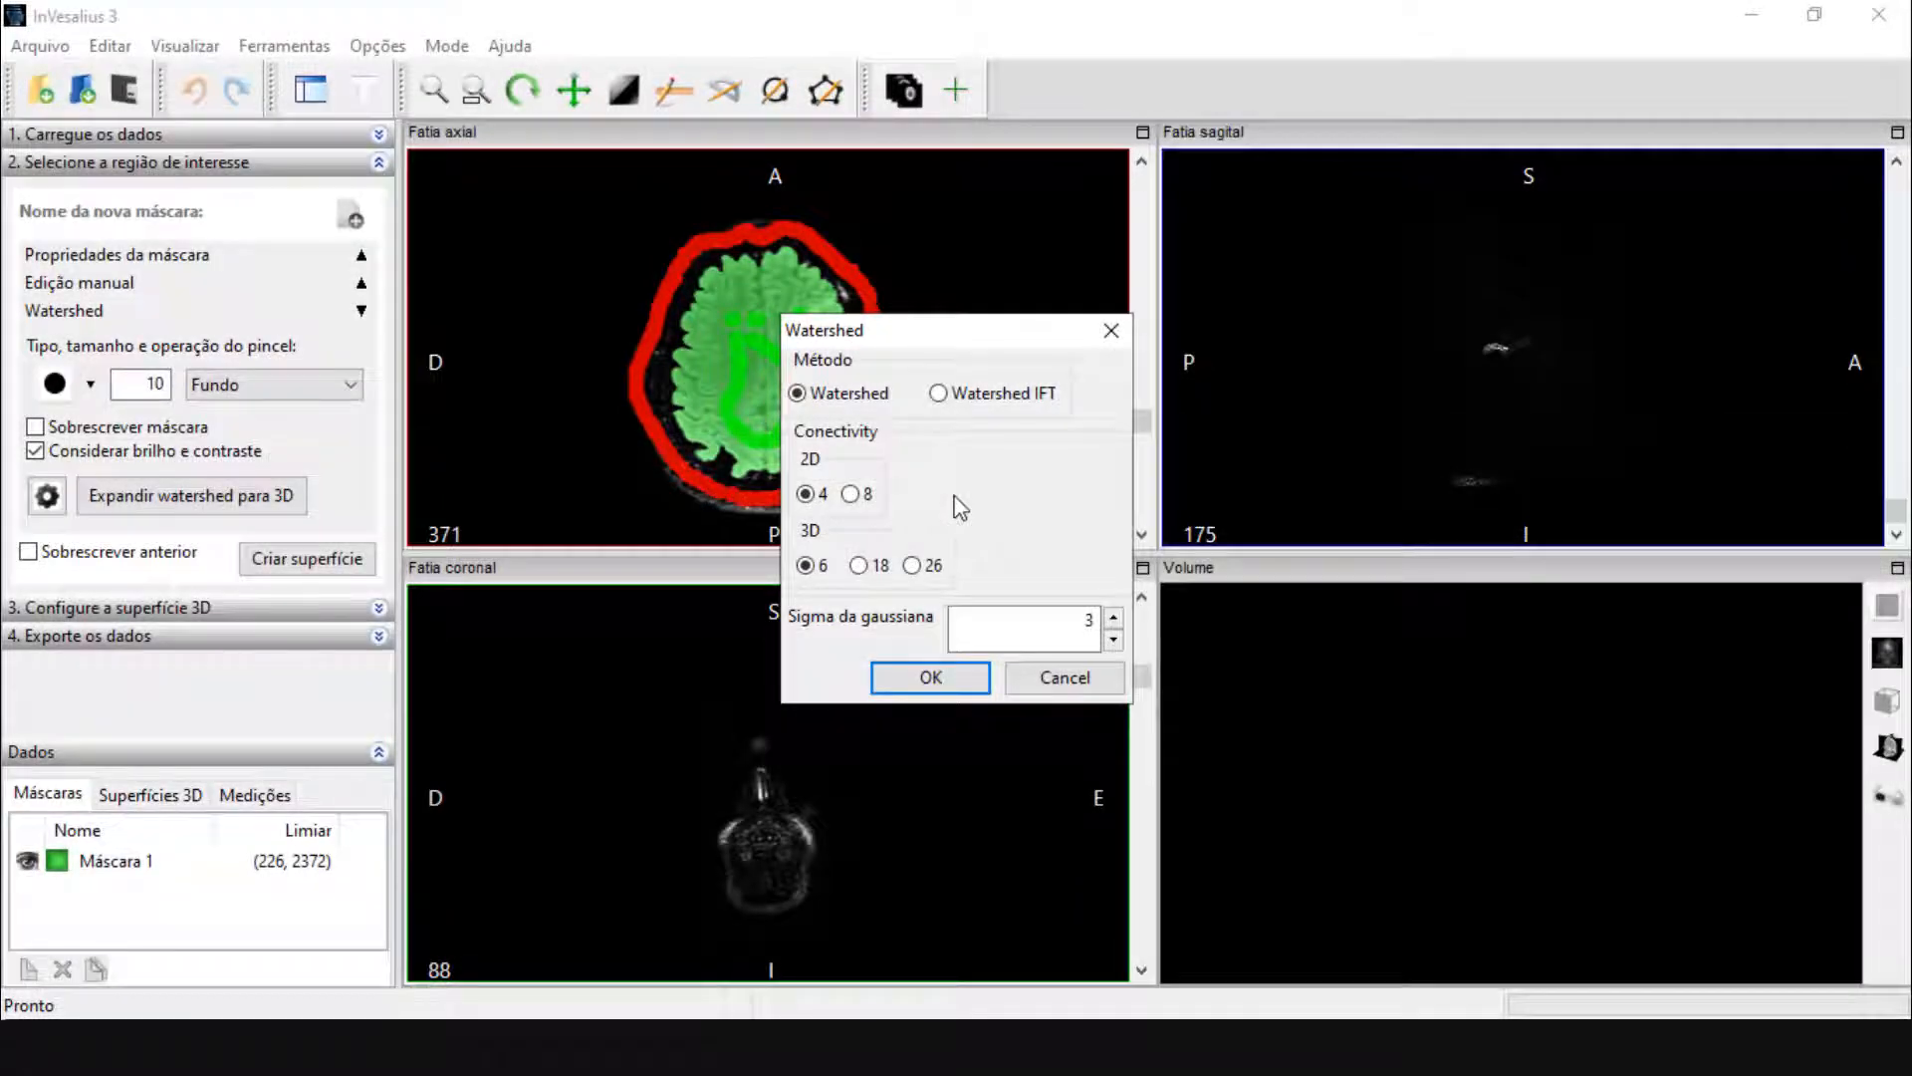
{"action": "left_click", "coordinate": [874, 566]}
{"action": "left_click", "coordinate": [912, 566]}
{"action": "left_click", "coordinate": [807, 498]}
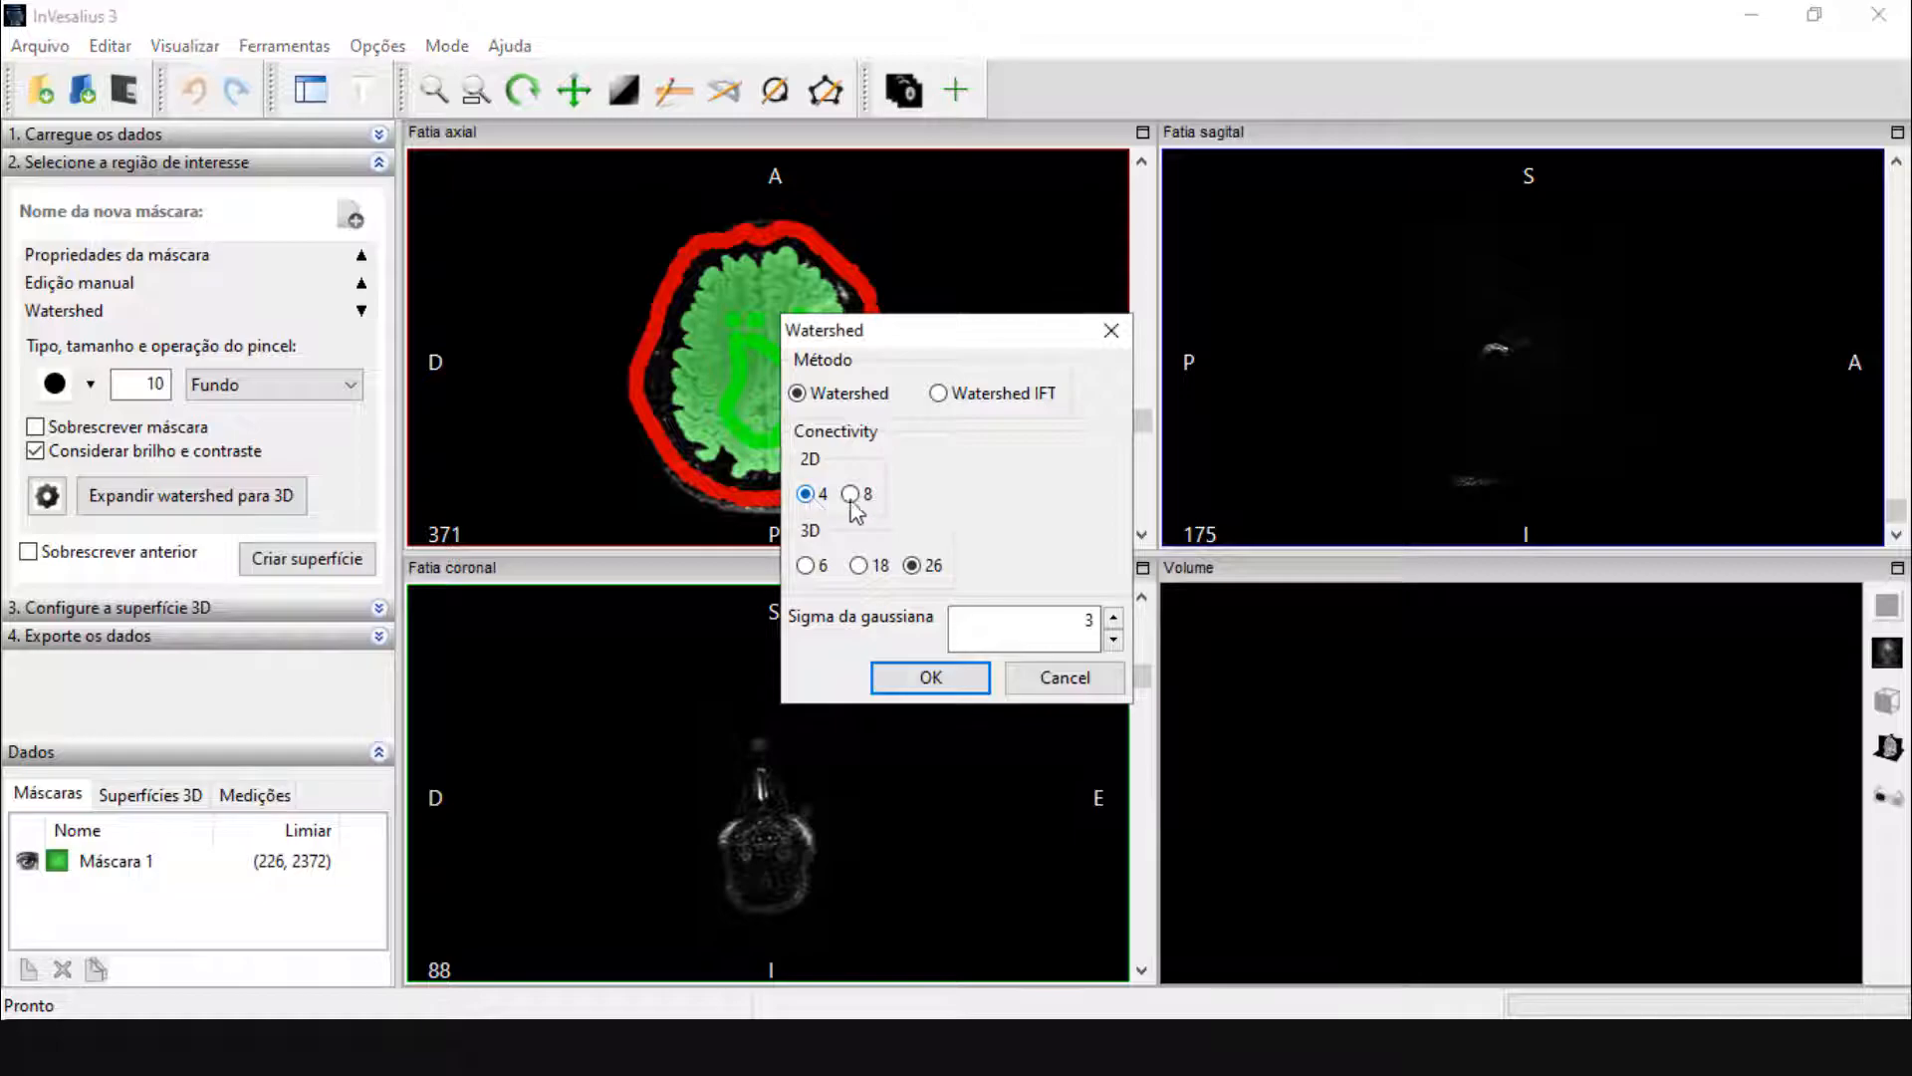
{"action": "left_click", "coordinate": [805, 565]}
{"action": "left_click", "coordinate": [946, 395]}
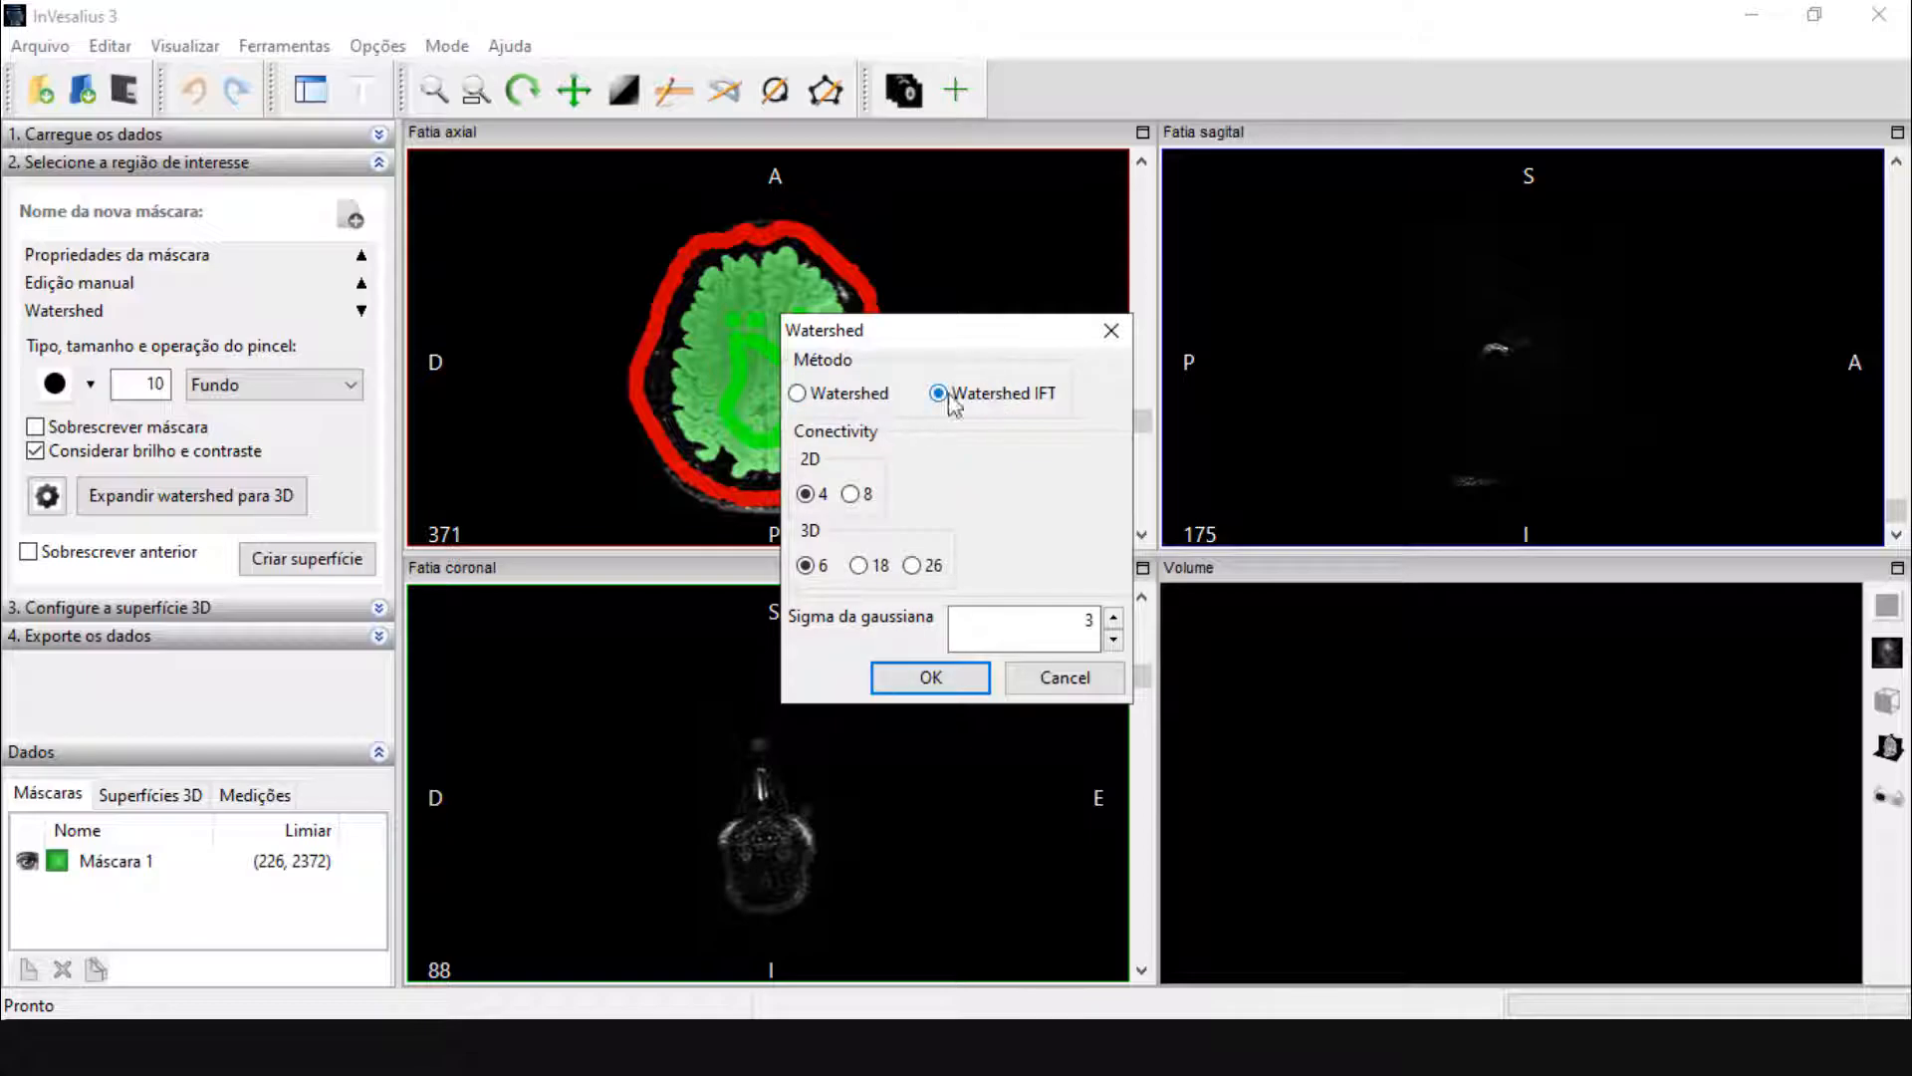
{"action": "left_click", "coordinate": [831, 396]}
{"action": "left_click", "coordinate": [912, 678]}
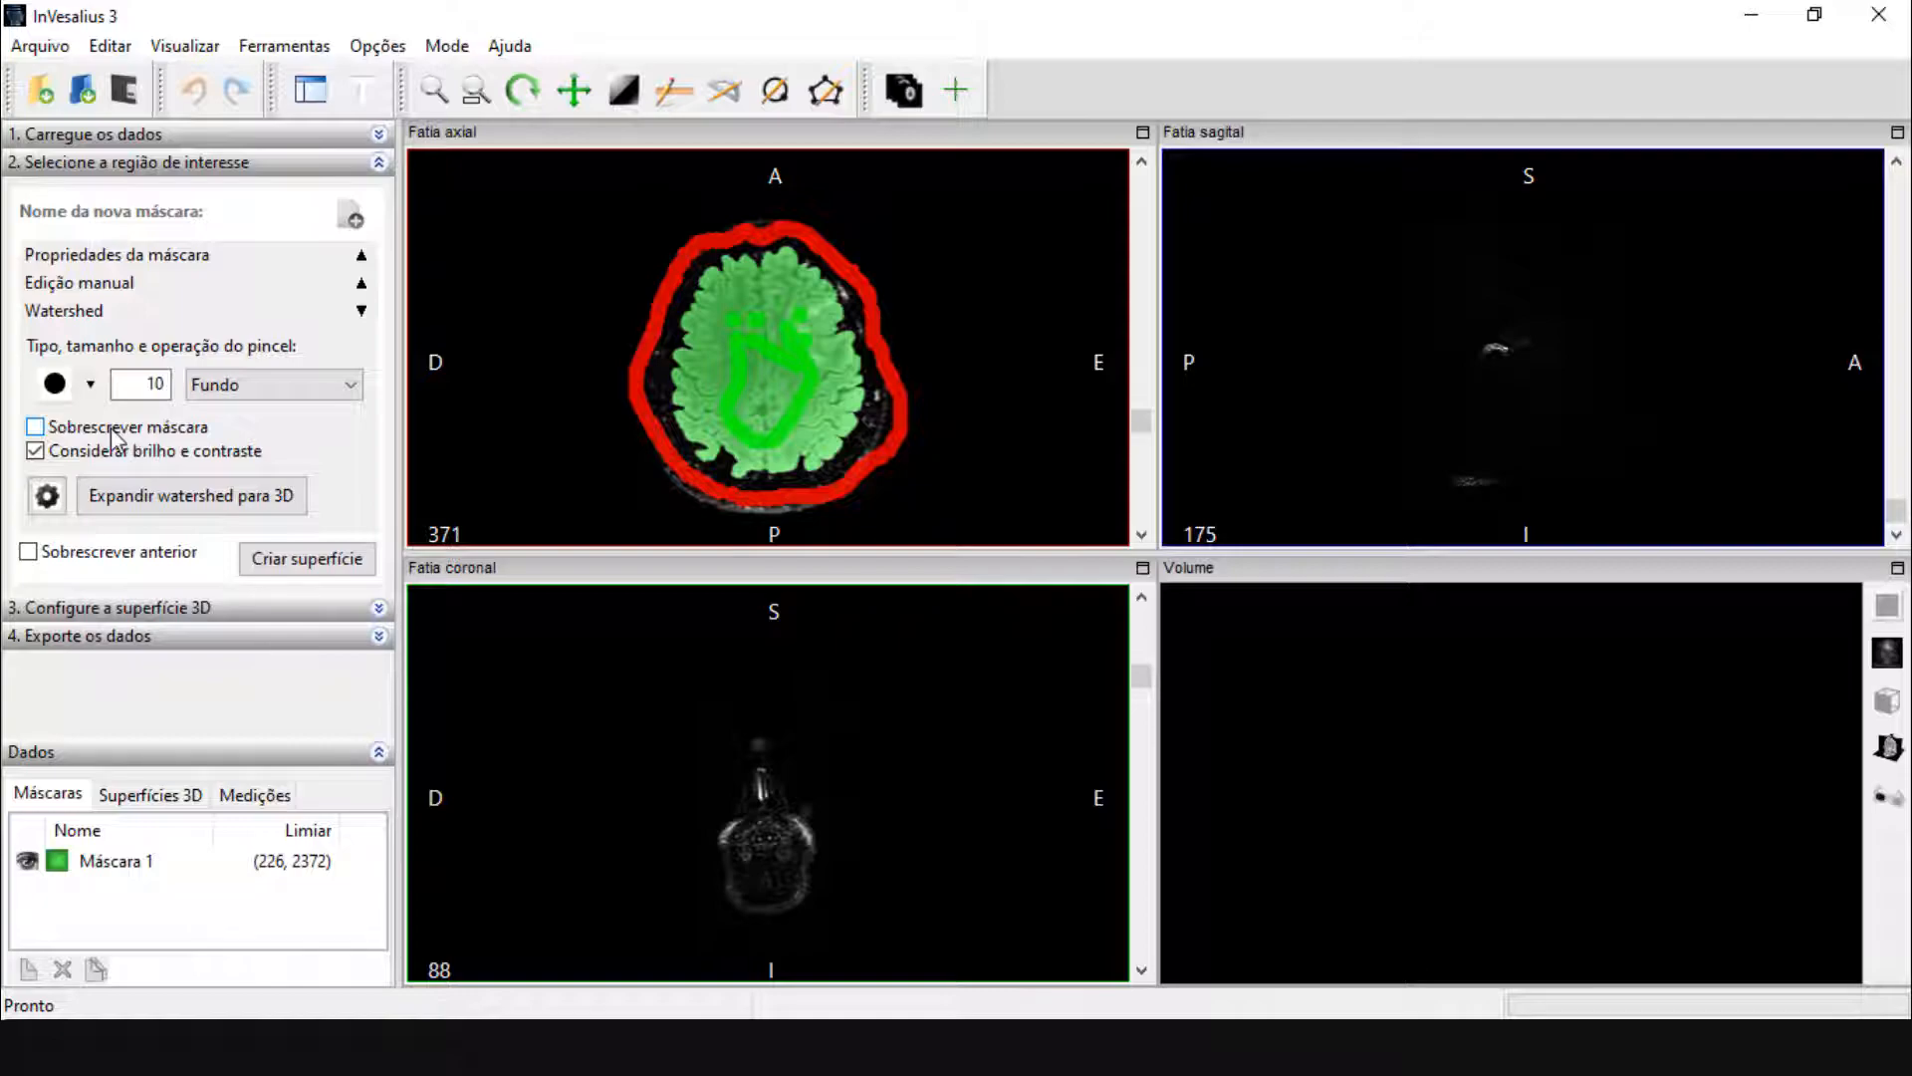
Expand the watershed to 3D and check the brain mask on other axial, coronal and sagittal slices
{"action": "left_click", "coordinate": [175, 503]}
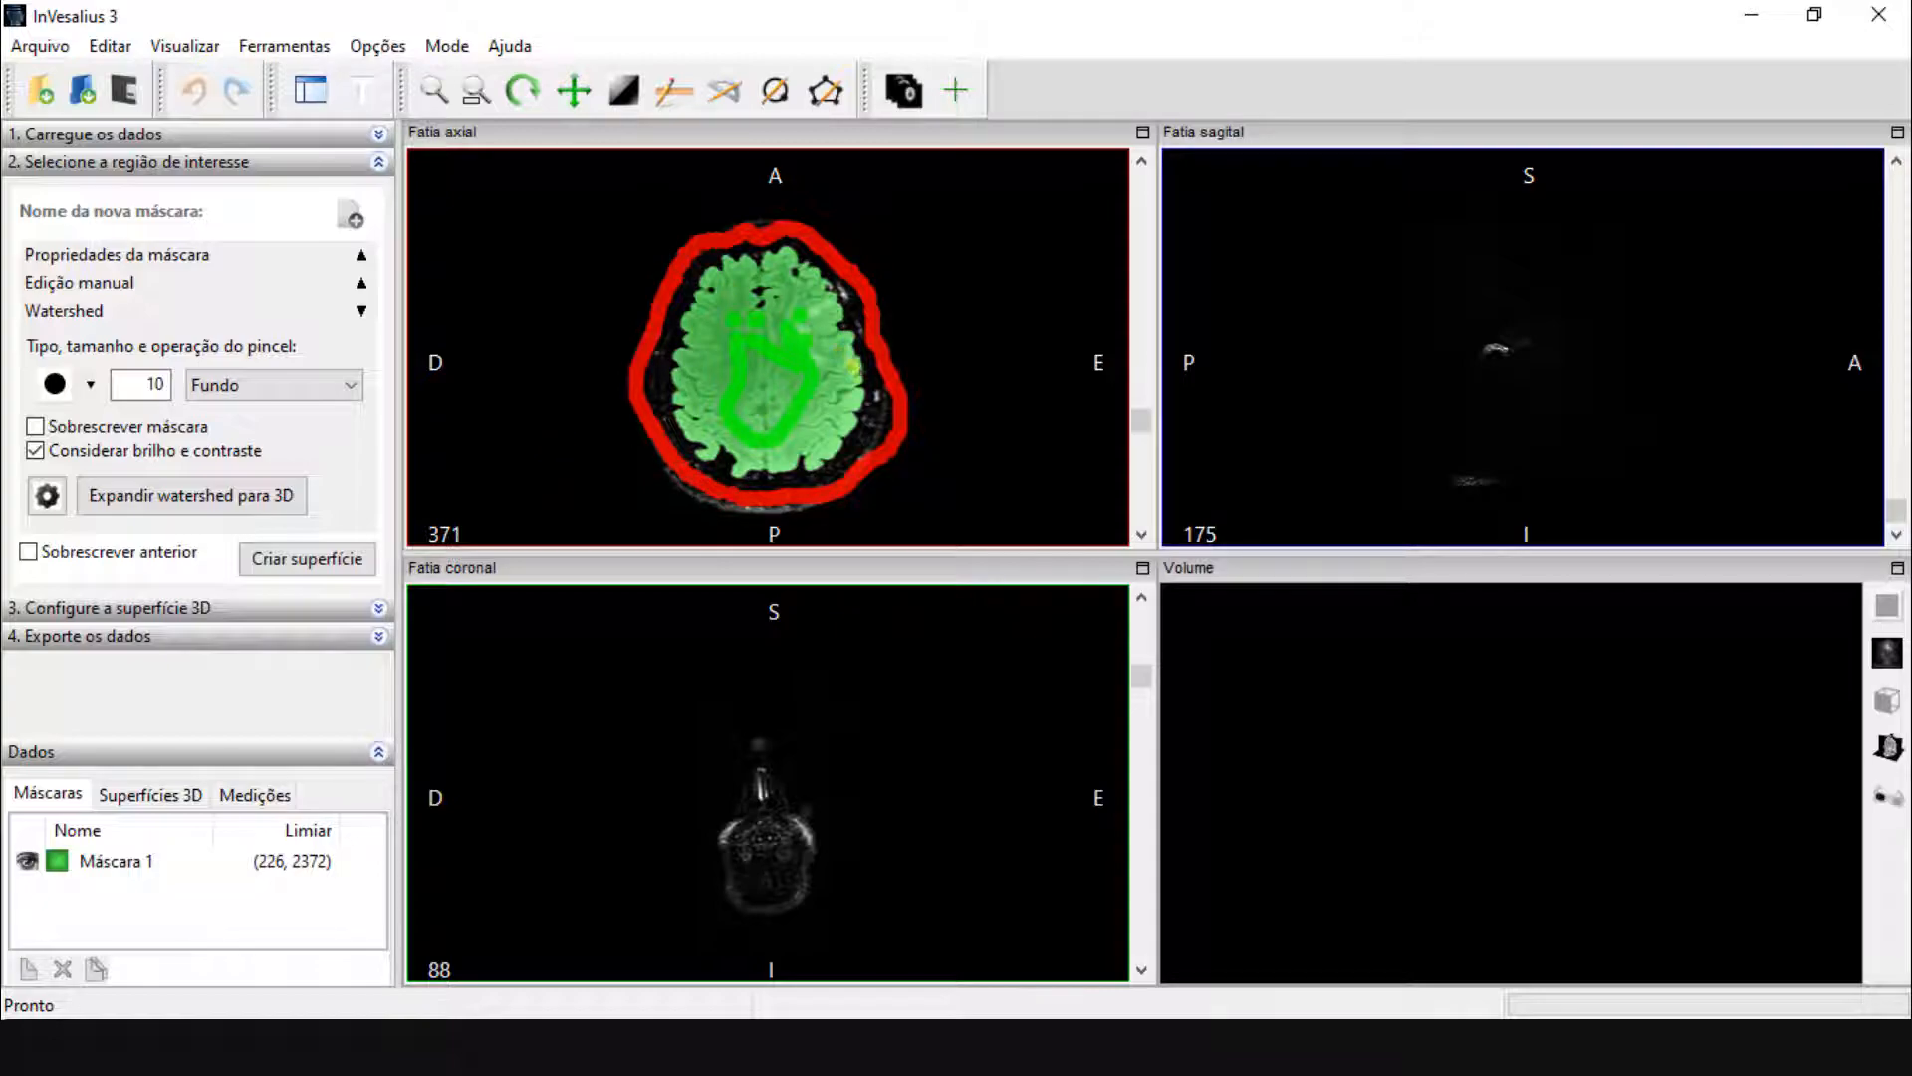
{"action": "scroll", "coordinate": [1026, 338], "scroll_direction": "up", "scroll_amount": 7}
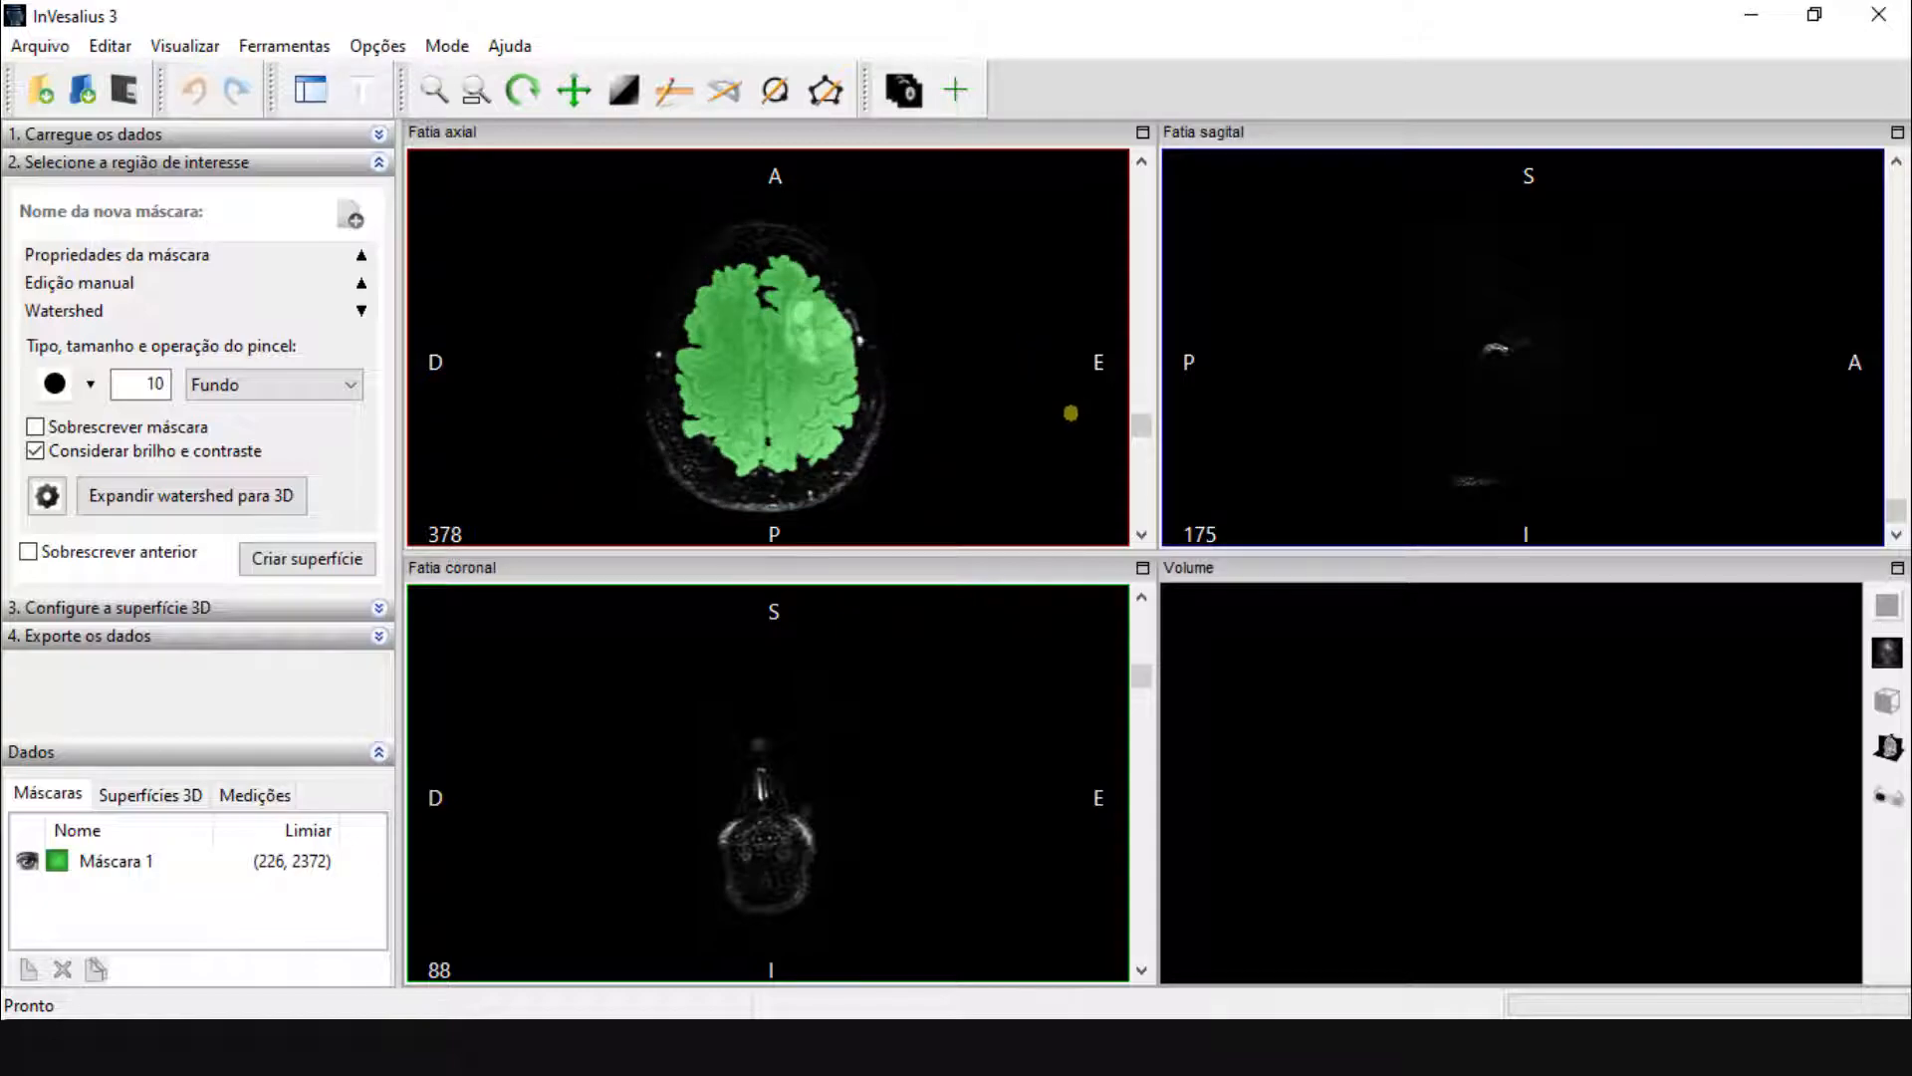
{"action": "scroll", "coordinate": [1070, 412], "scroll_direction": "up", "scroll_amount": 1}
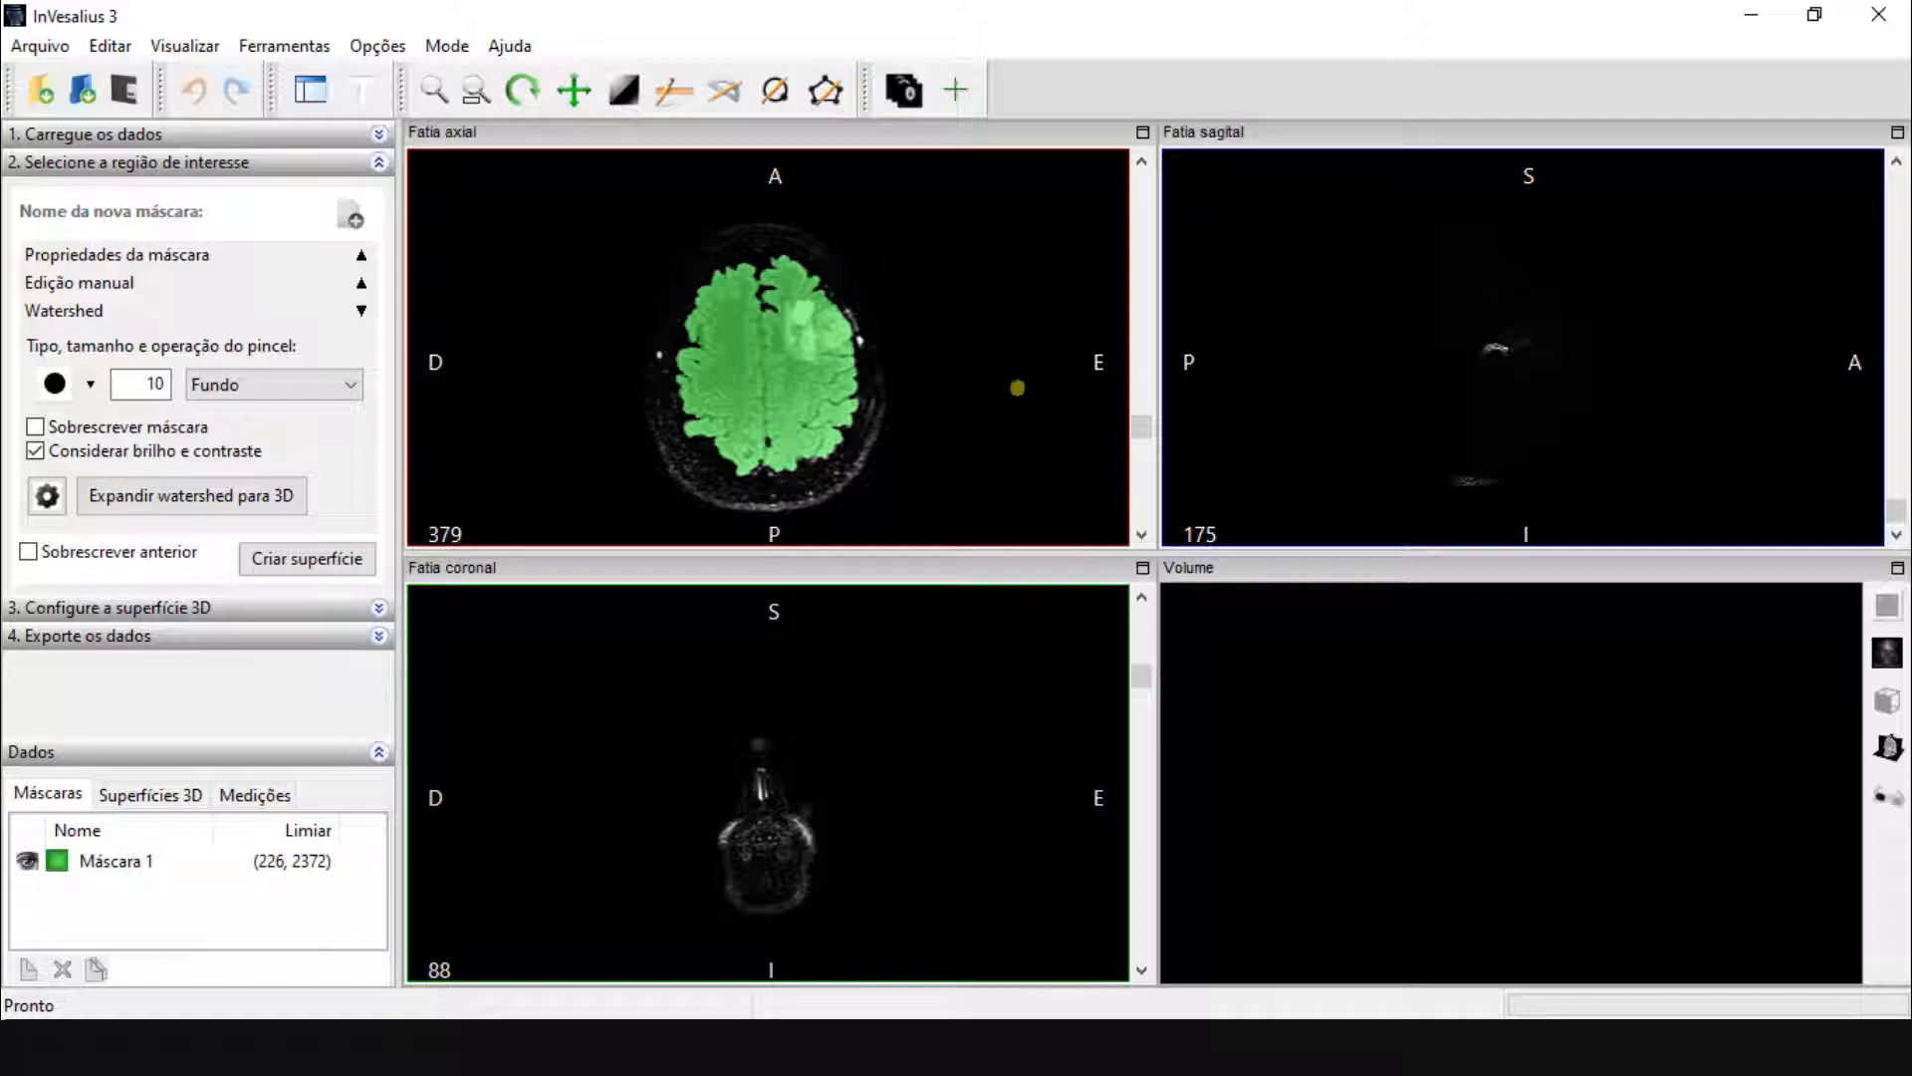
{"action": "mouse_move", "coordinate": [1146, 440]}
{"action": "left_mouse_down"}
{"action": "mouse_move", "coordinate": [1152, 466]}
{"action": "mouse_move", "coordinate": [1119, 284]}
{"action": "mouse_move", "coordinate": [1141, 439]}
{"action": "left_mouse_up"}
{"action": "mouse_move", "coordinate": [1137, 673]}
{"action": "left_mouse_down"}
{"action": "mouse_move", "coordinate": [1164, 762]}
{"action": "mouse_move", "coordinate": [1145, 886]}
{"action": "left_mouse_up"}
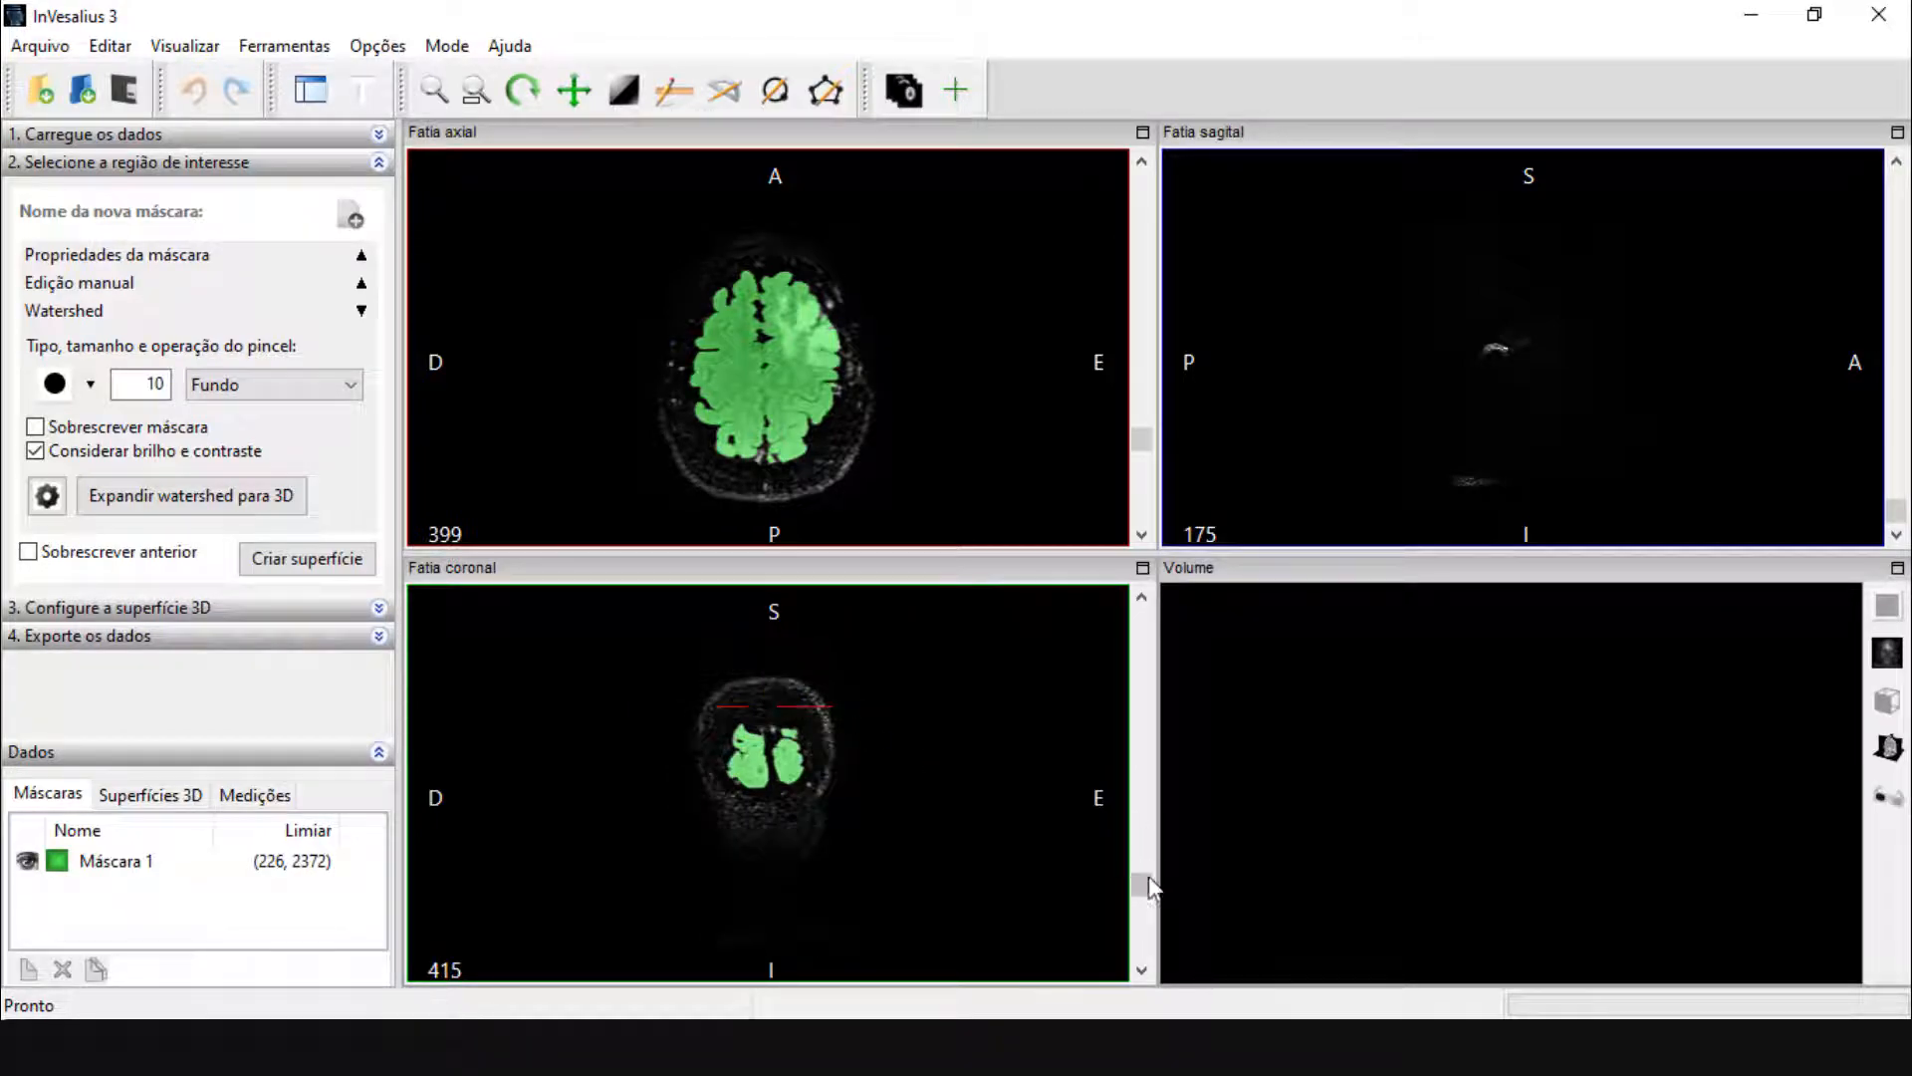
{"action": "left_click_drag", "start_coordinate": [1149, 882], "coordinate": [1142, 881]}
{"action": "left_click_drag", "start_coordinate": [1145, 880], "coordinate": [1141, 715]}
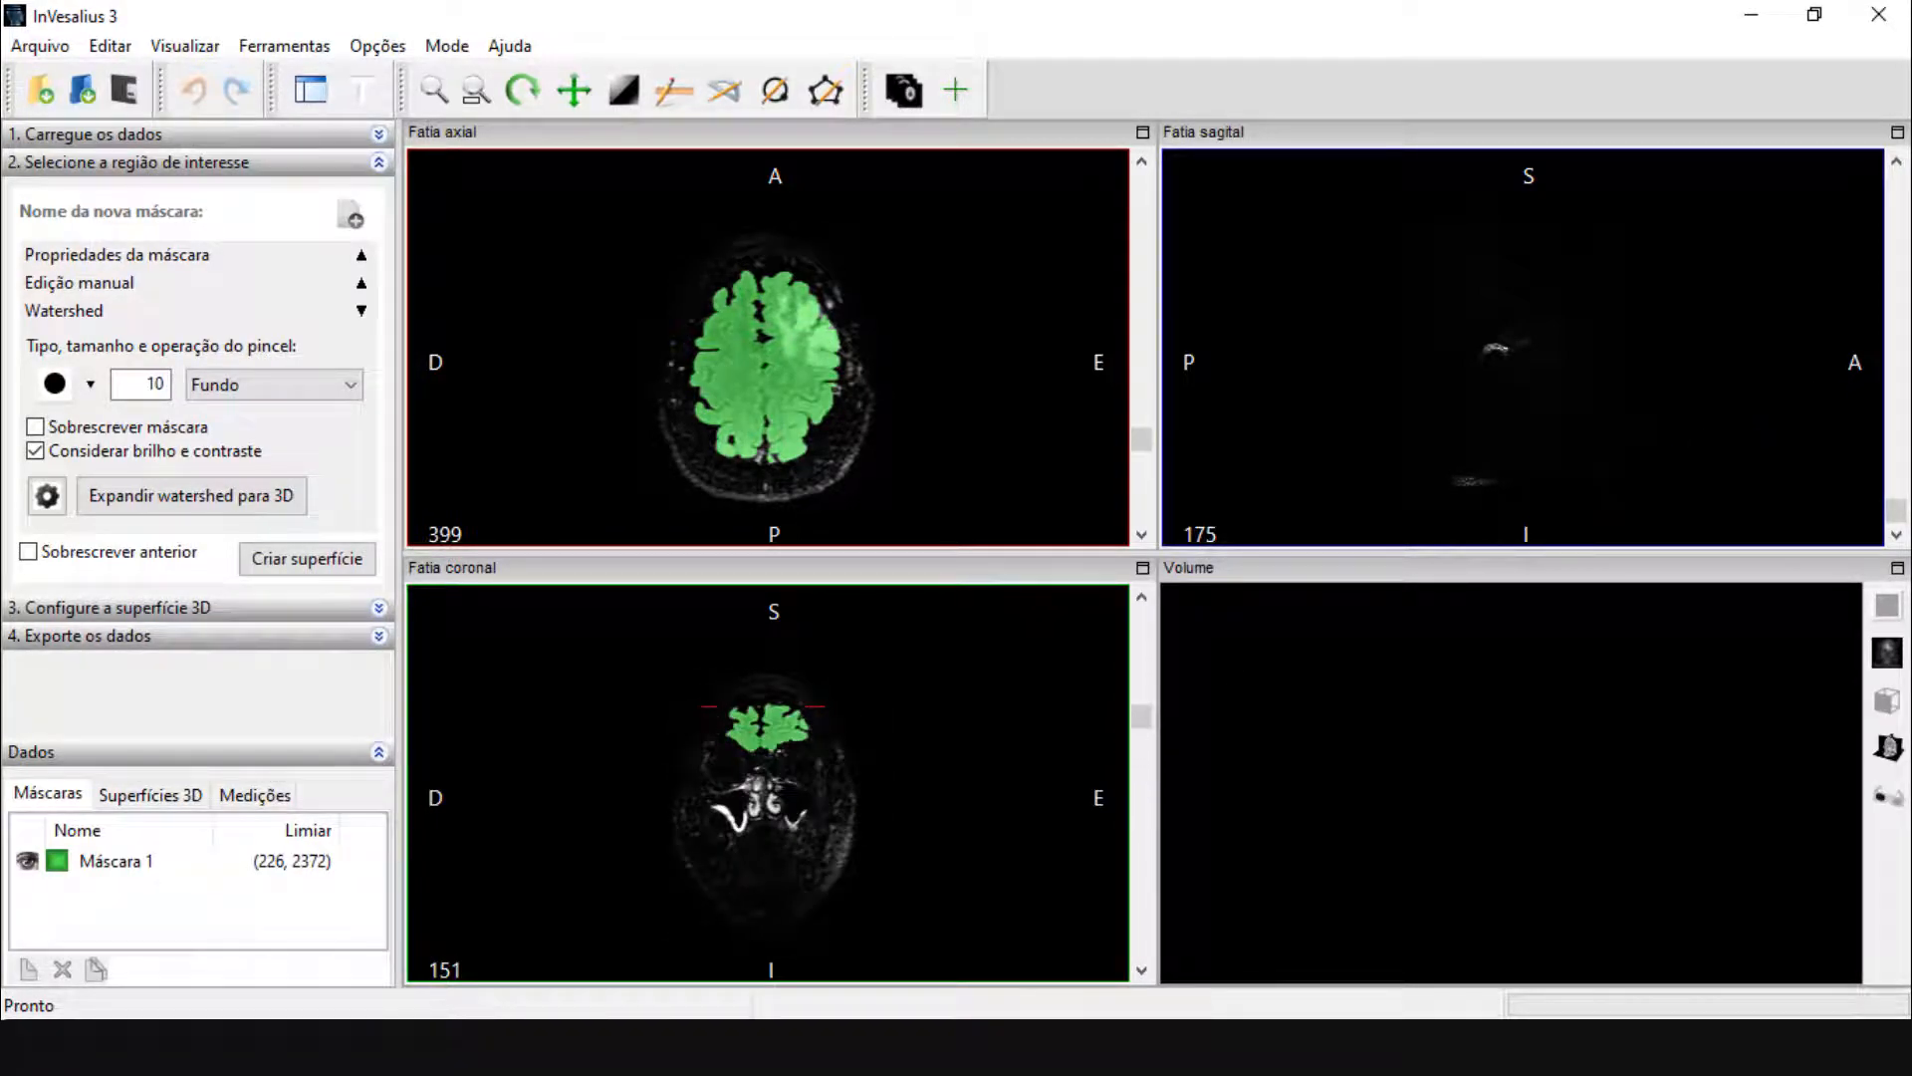
{"action": "mouse_move", "coordinate": [1895, 510]}
{"action": "left_mouse_down"}
{"action": "mouse_move", "coordinate": [1855, 300]}
{"action": "mouse_move", "coordinate": [1875, 358]}
{"action": "left_mouse_up"}
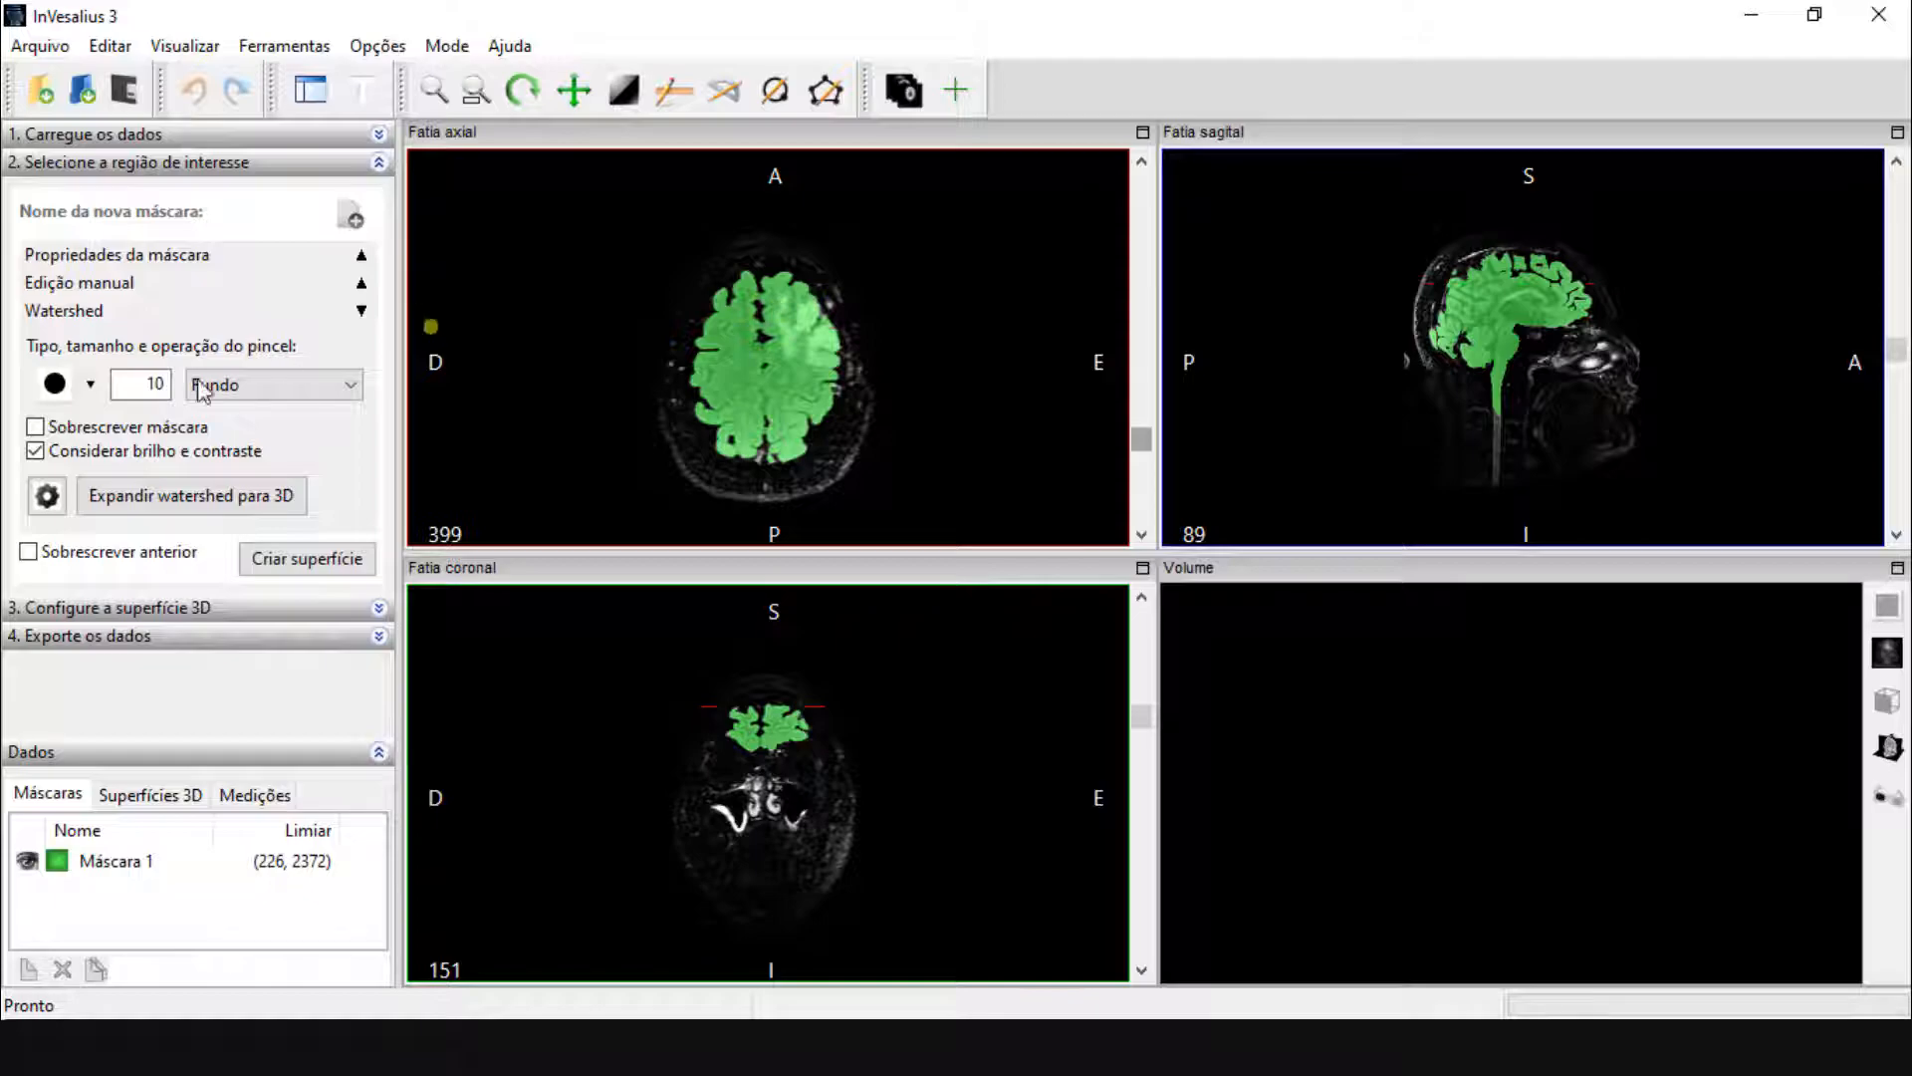
{"action": "right_click", "coordinate": [994, 274]}
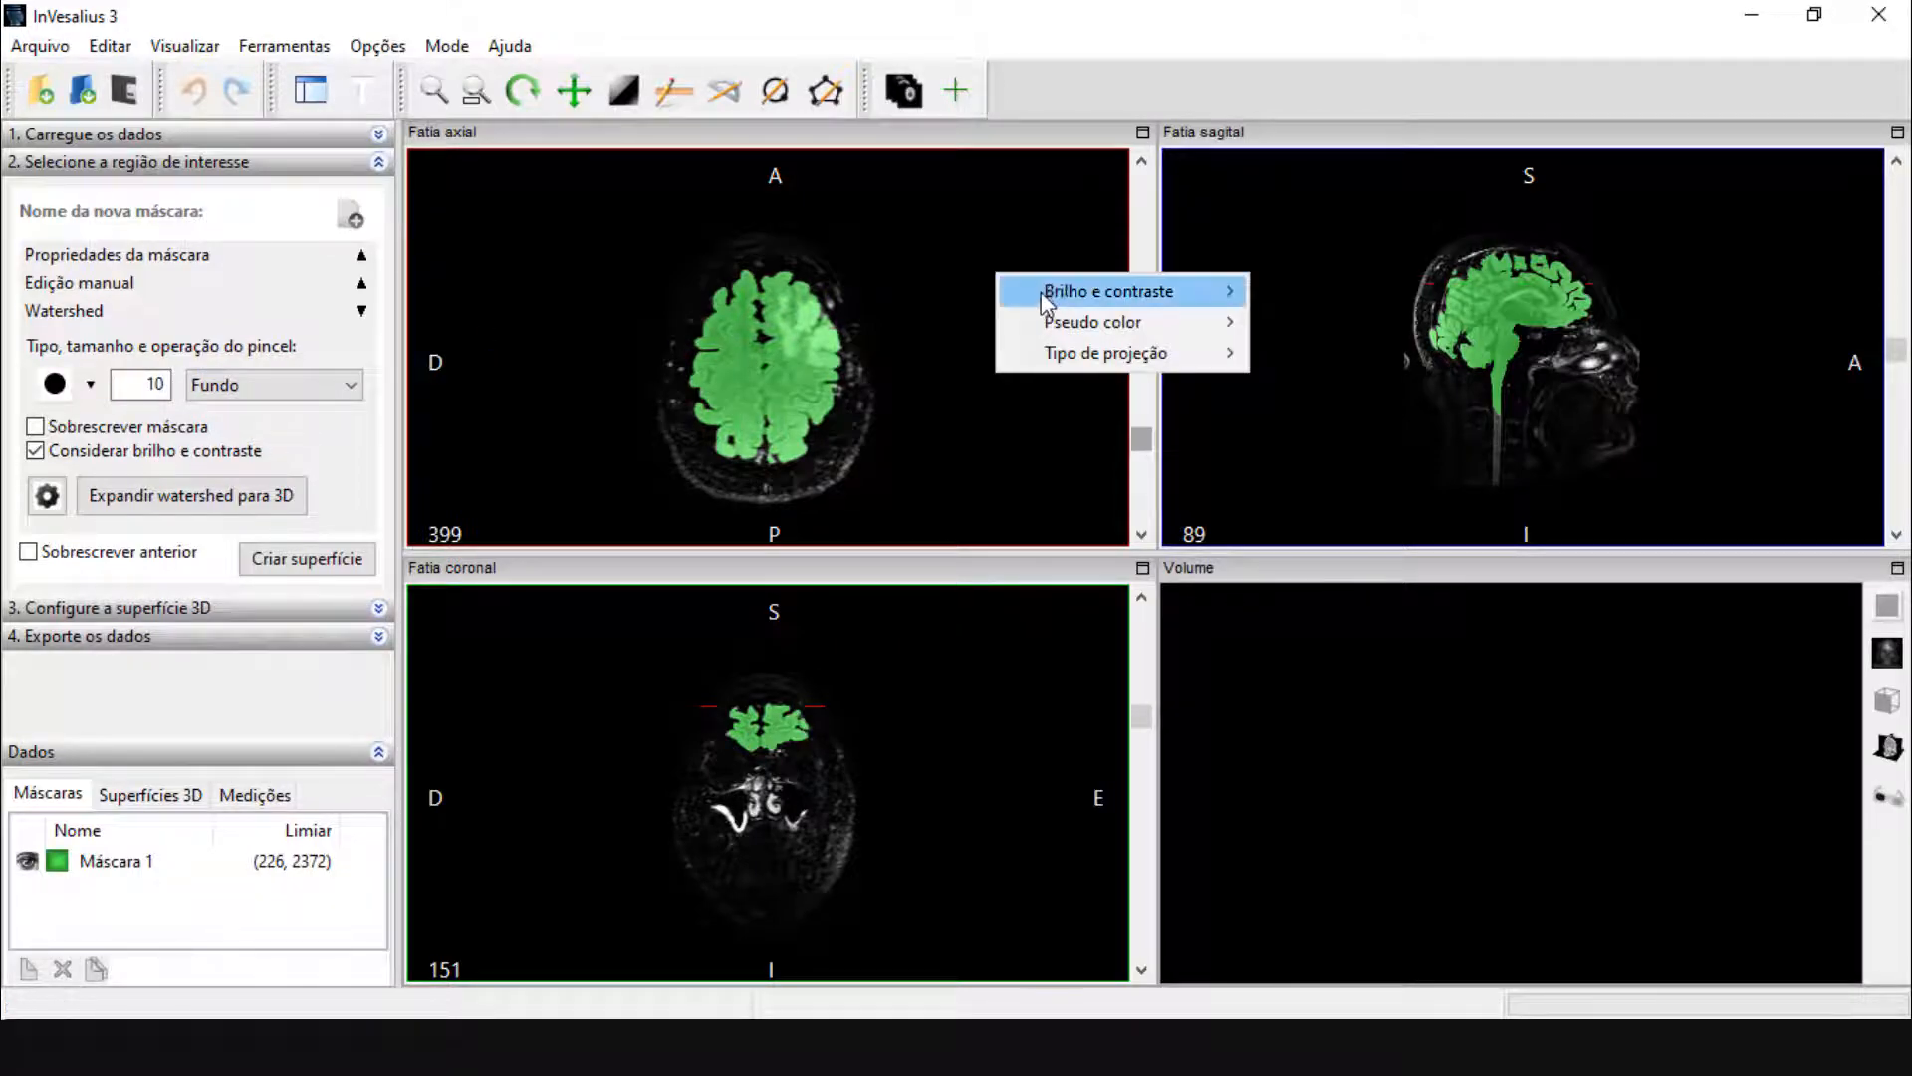
{"action": "mouse_move", "coordinate": [1037, 291]}
{"action": "left_click", "coordinate": [960, 278]}
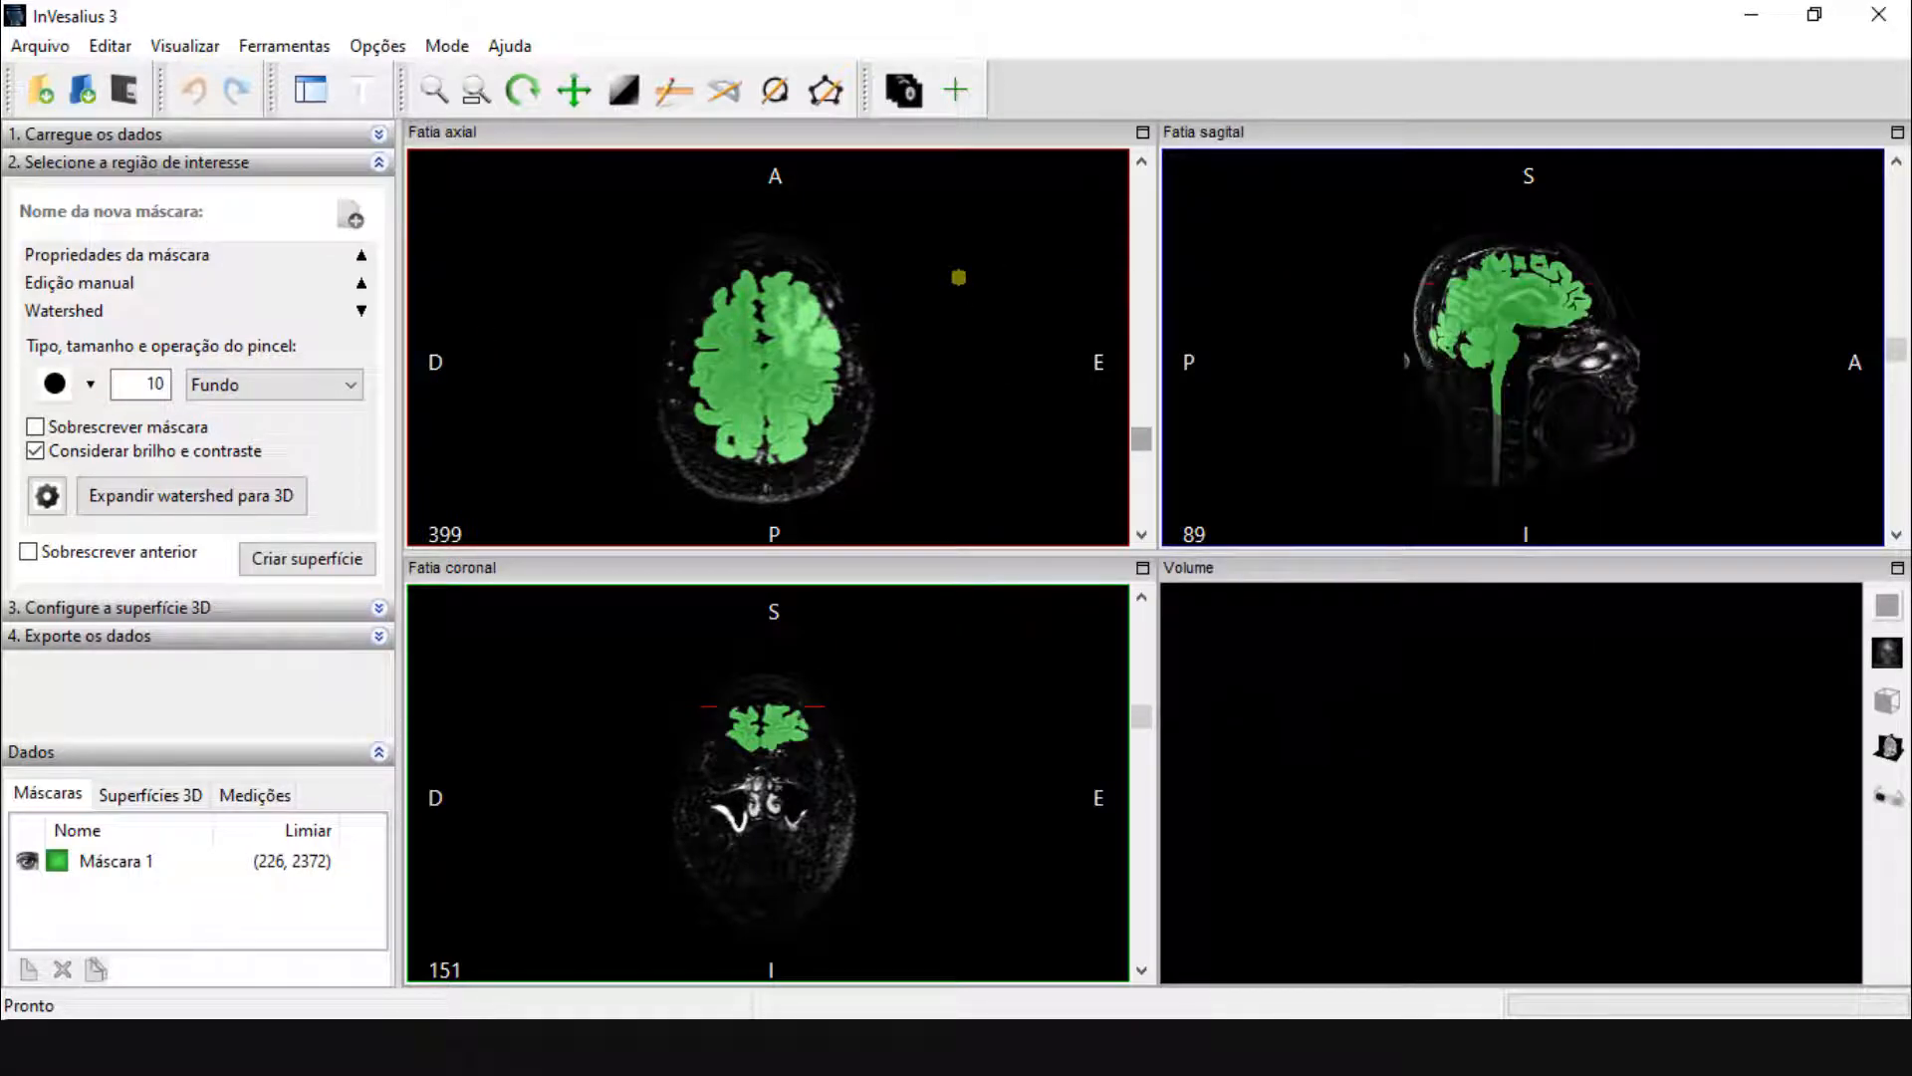
{"action": "right_click", "coordinate": [958, 278]}
{"action": "mouse_move", "coordinate": [983, 310]}
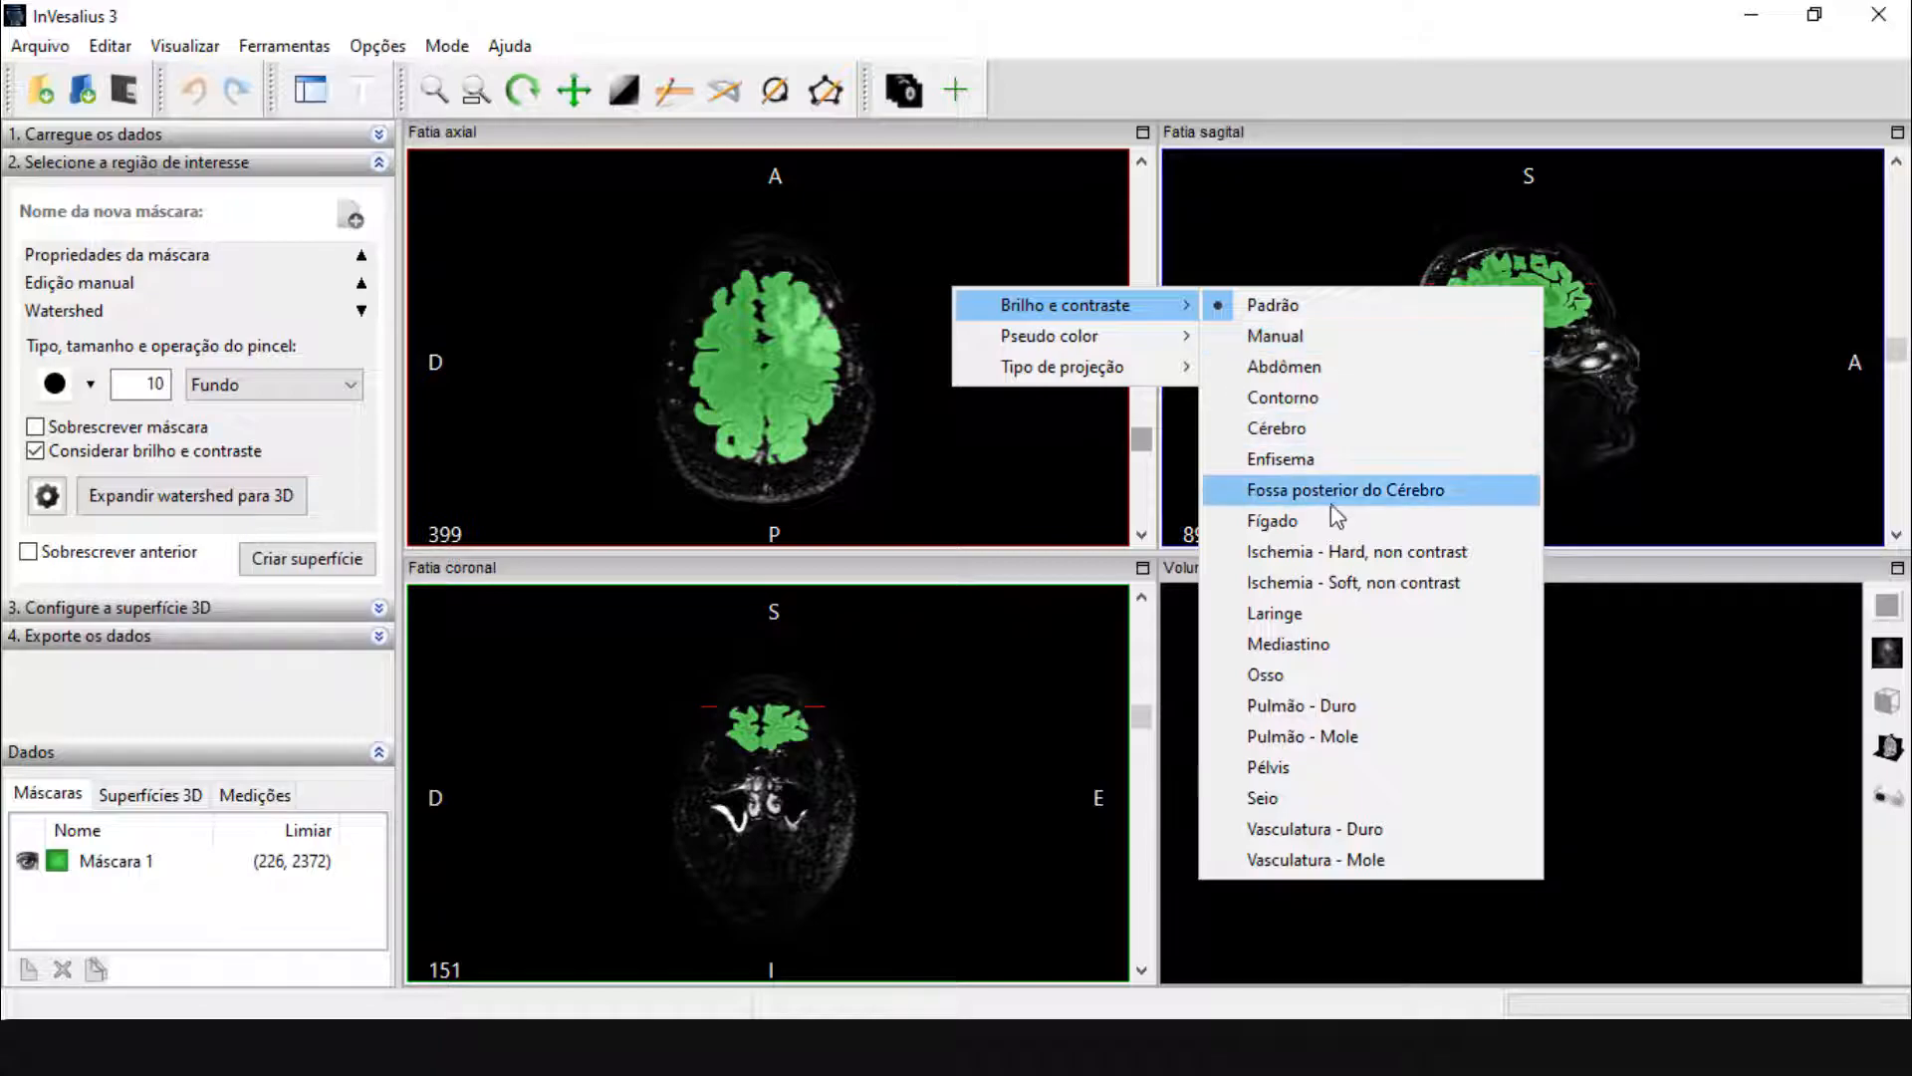
{"action": "mouse_move", "coordinate": [1148, 315]}
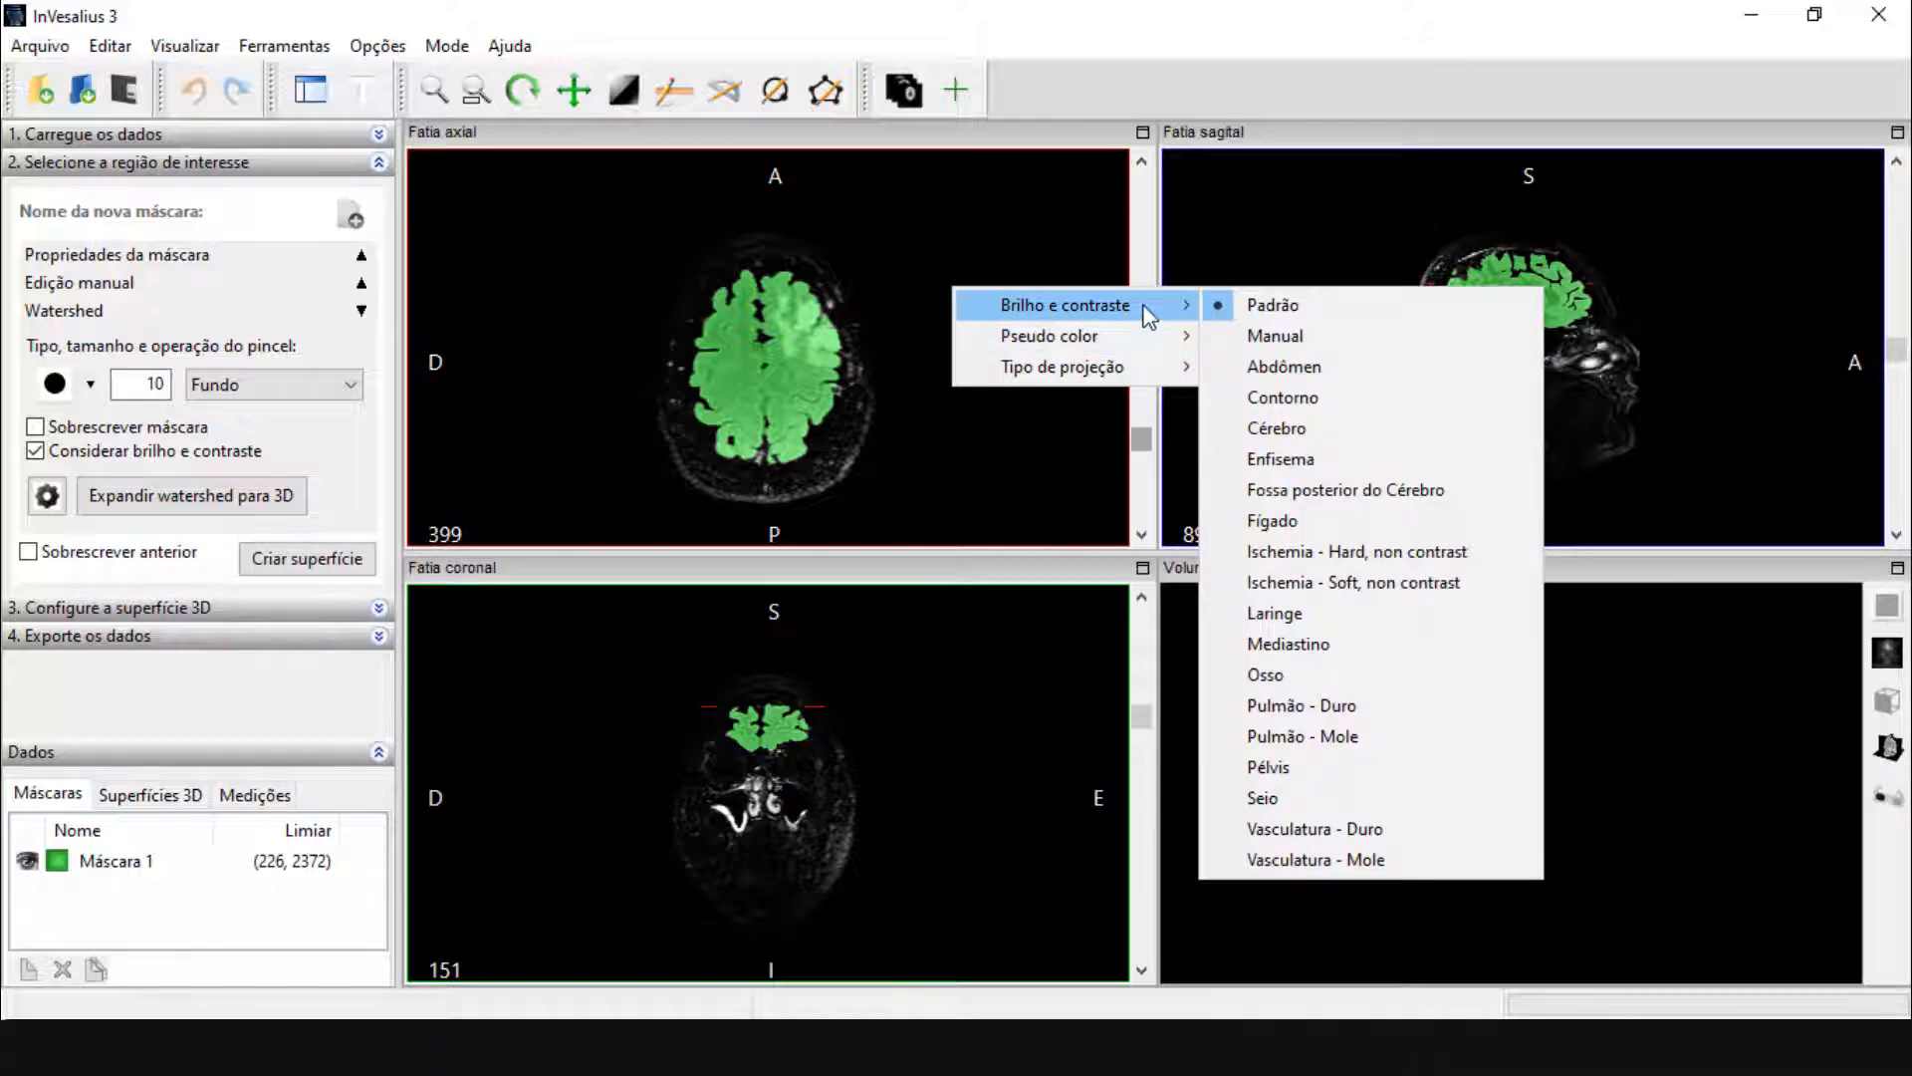
{"action": "left_click", "coordinate": [1034, 78]}
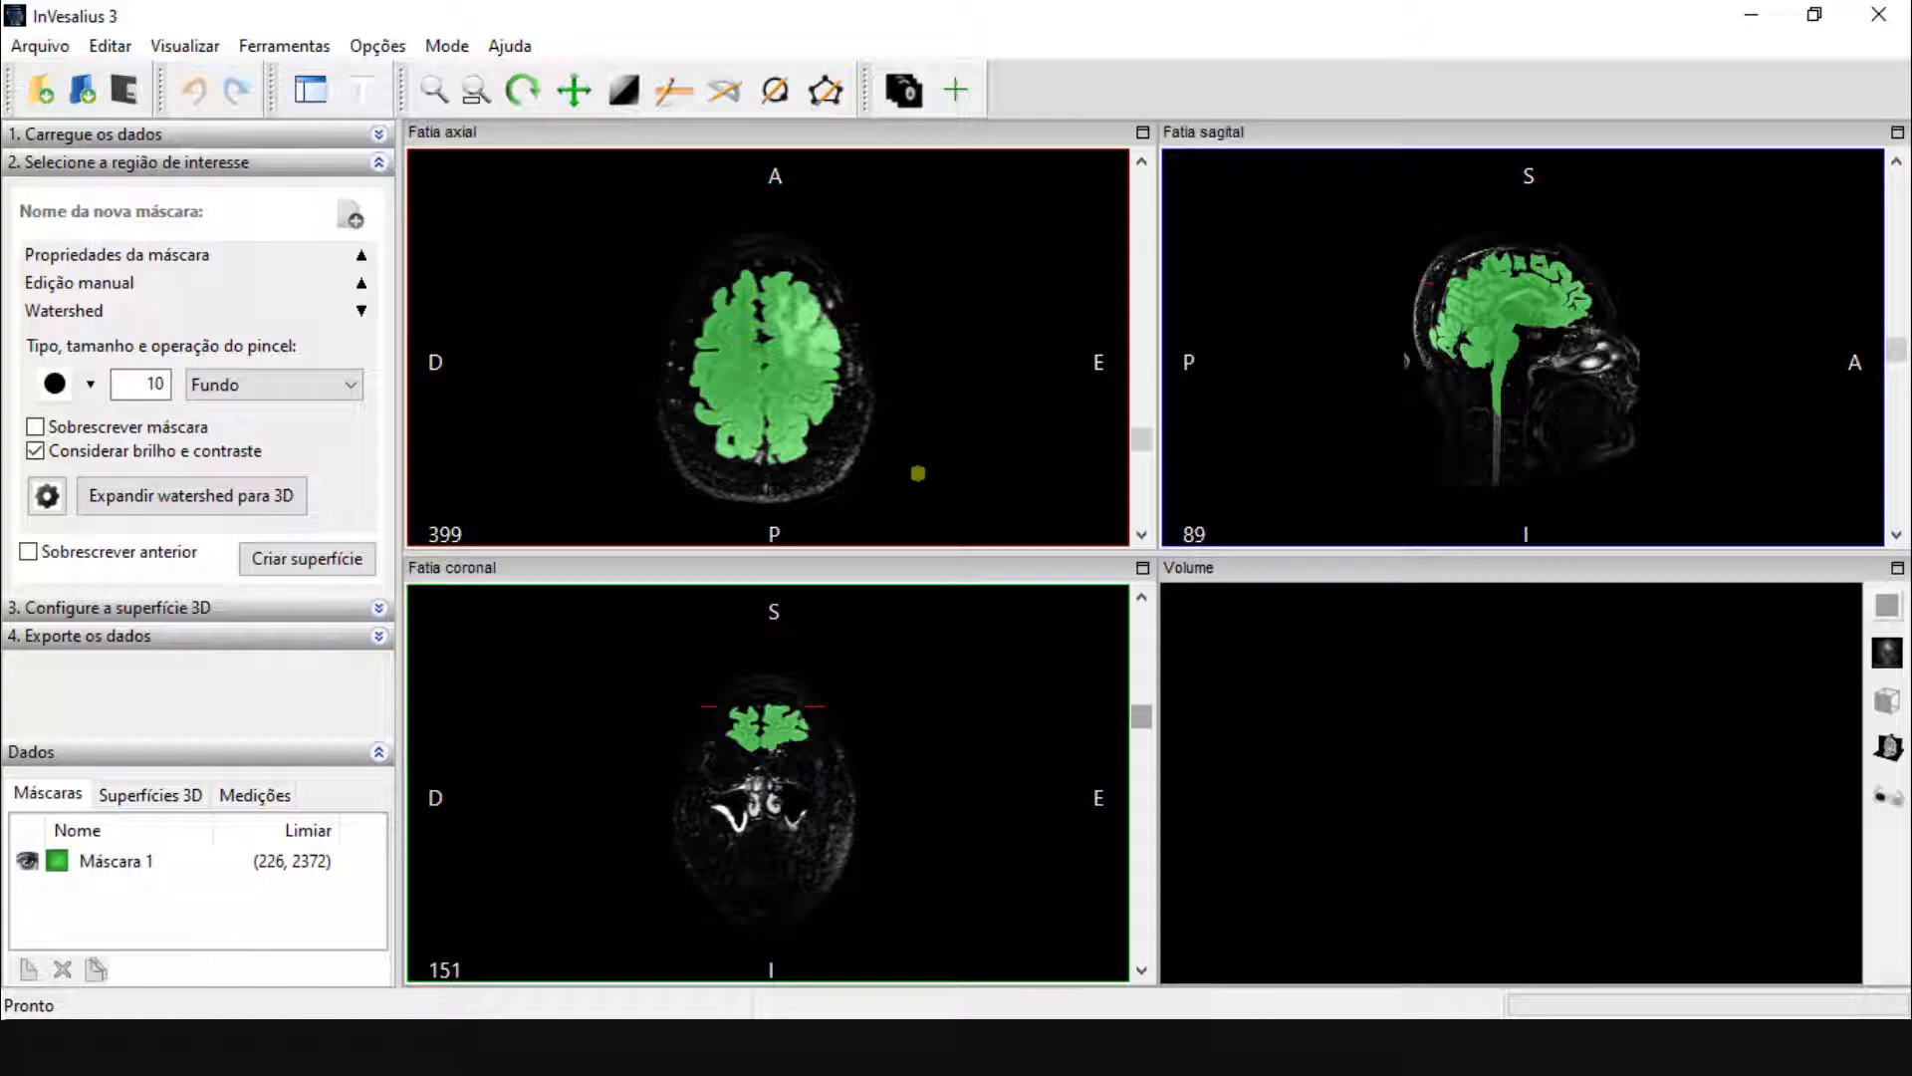
Examine how the expanded mask covers the brain on axial slices around the painted markers and on coronal and sagittal slices
{"action": "scroll", "coordinate": [996, 359], "scroll_direction": "down", "scroll_amount": 2}
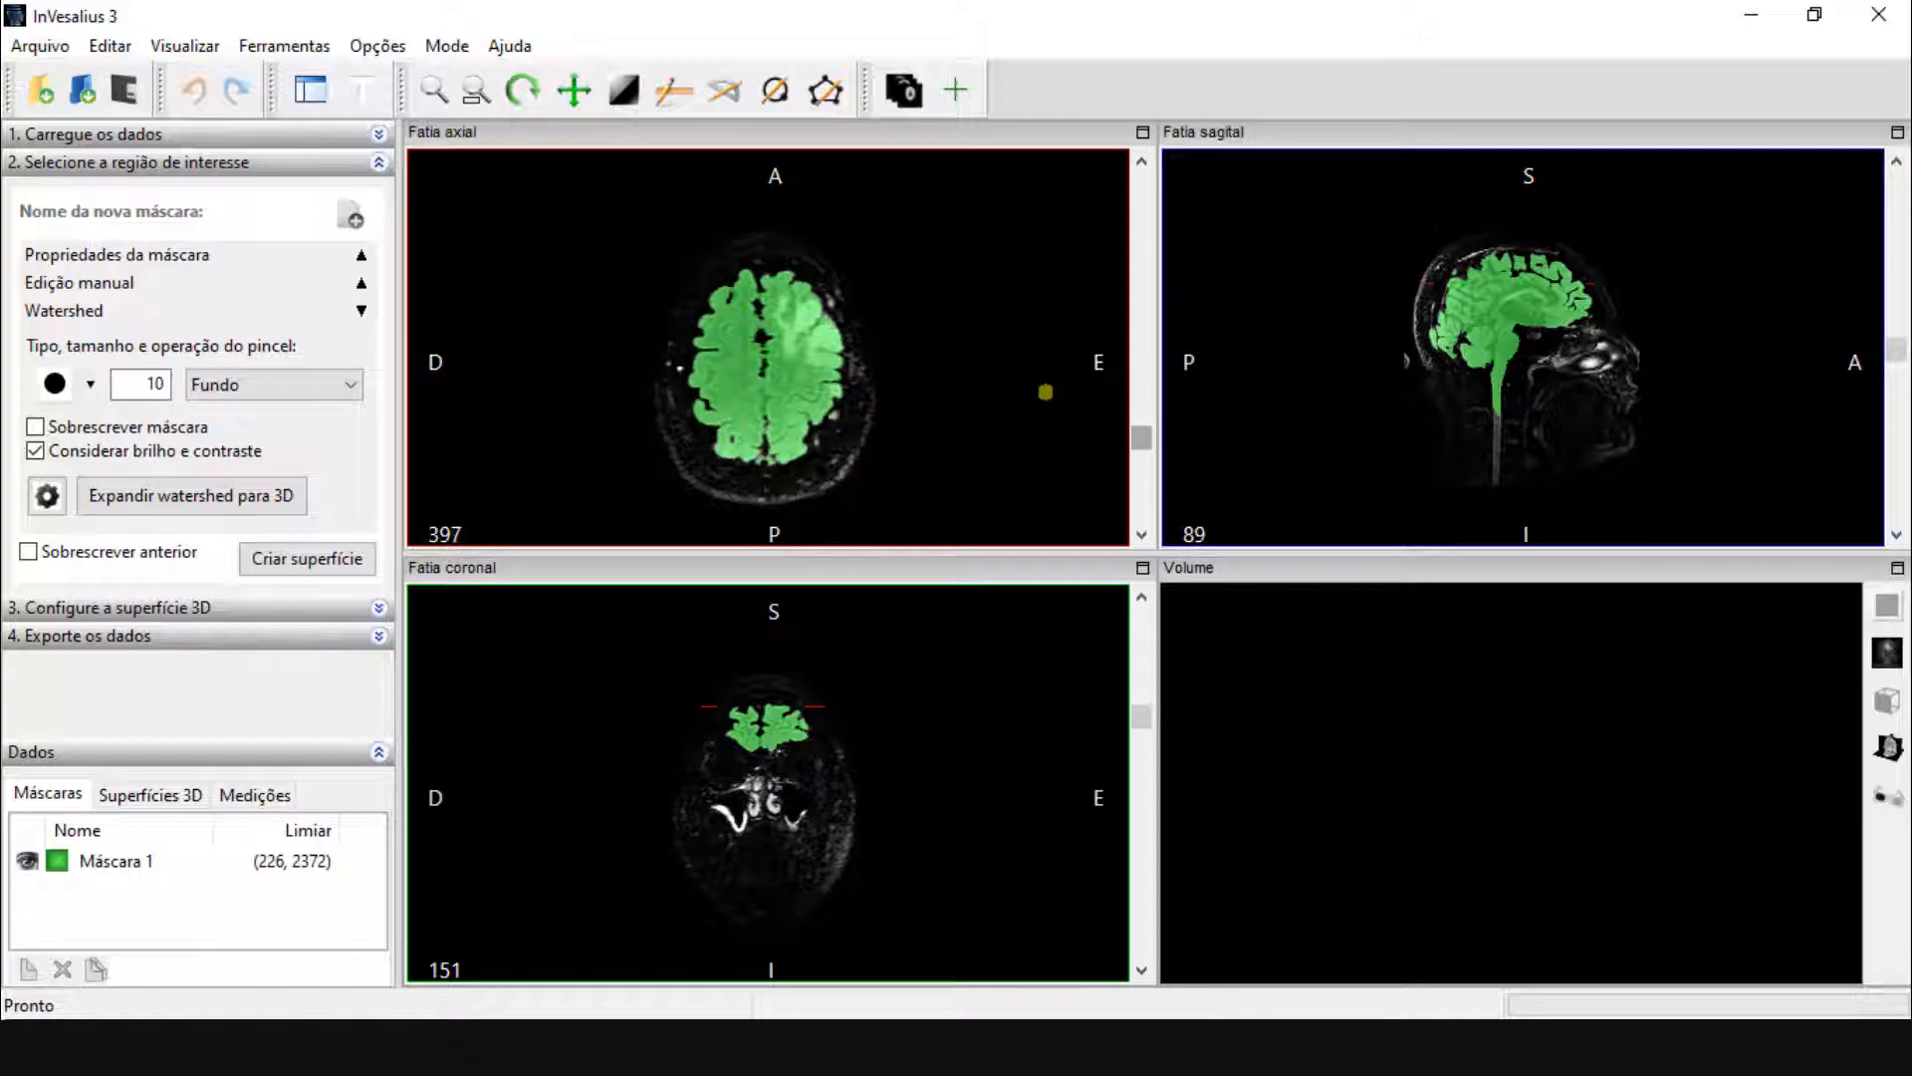
{"action": "scroll", "coordinate": [1045, 391], "scroll_direction": "down", "scroll_amount": 1}
{"action": "left_click", "coordinate": [1140, 423]}
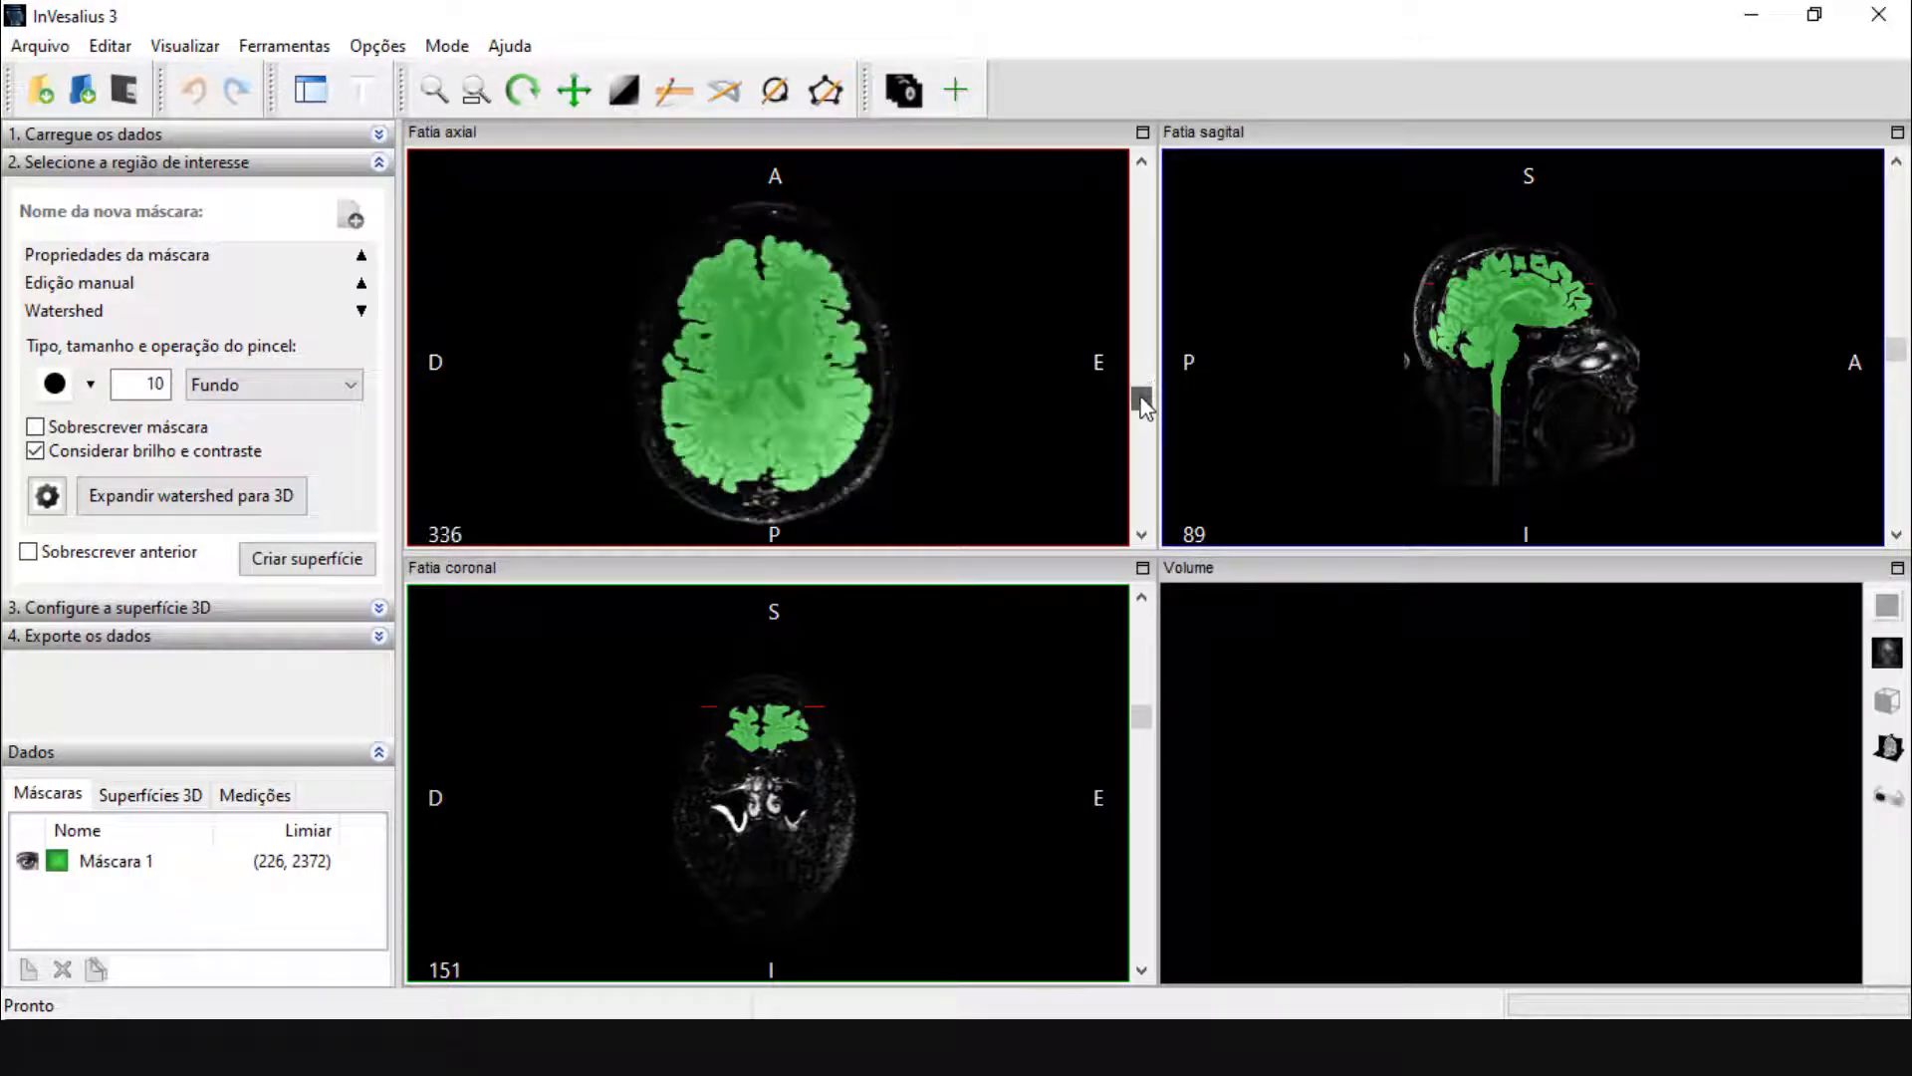
{"action": "left_click_drag", "start_coordinate": [1147, 423], "coordinate": [1145, 421]}
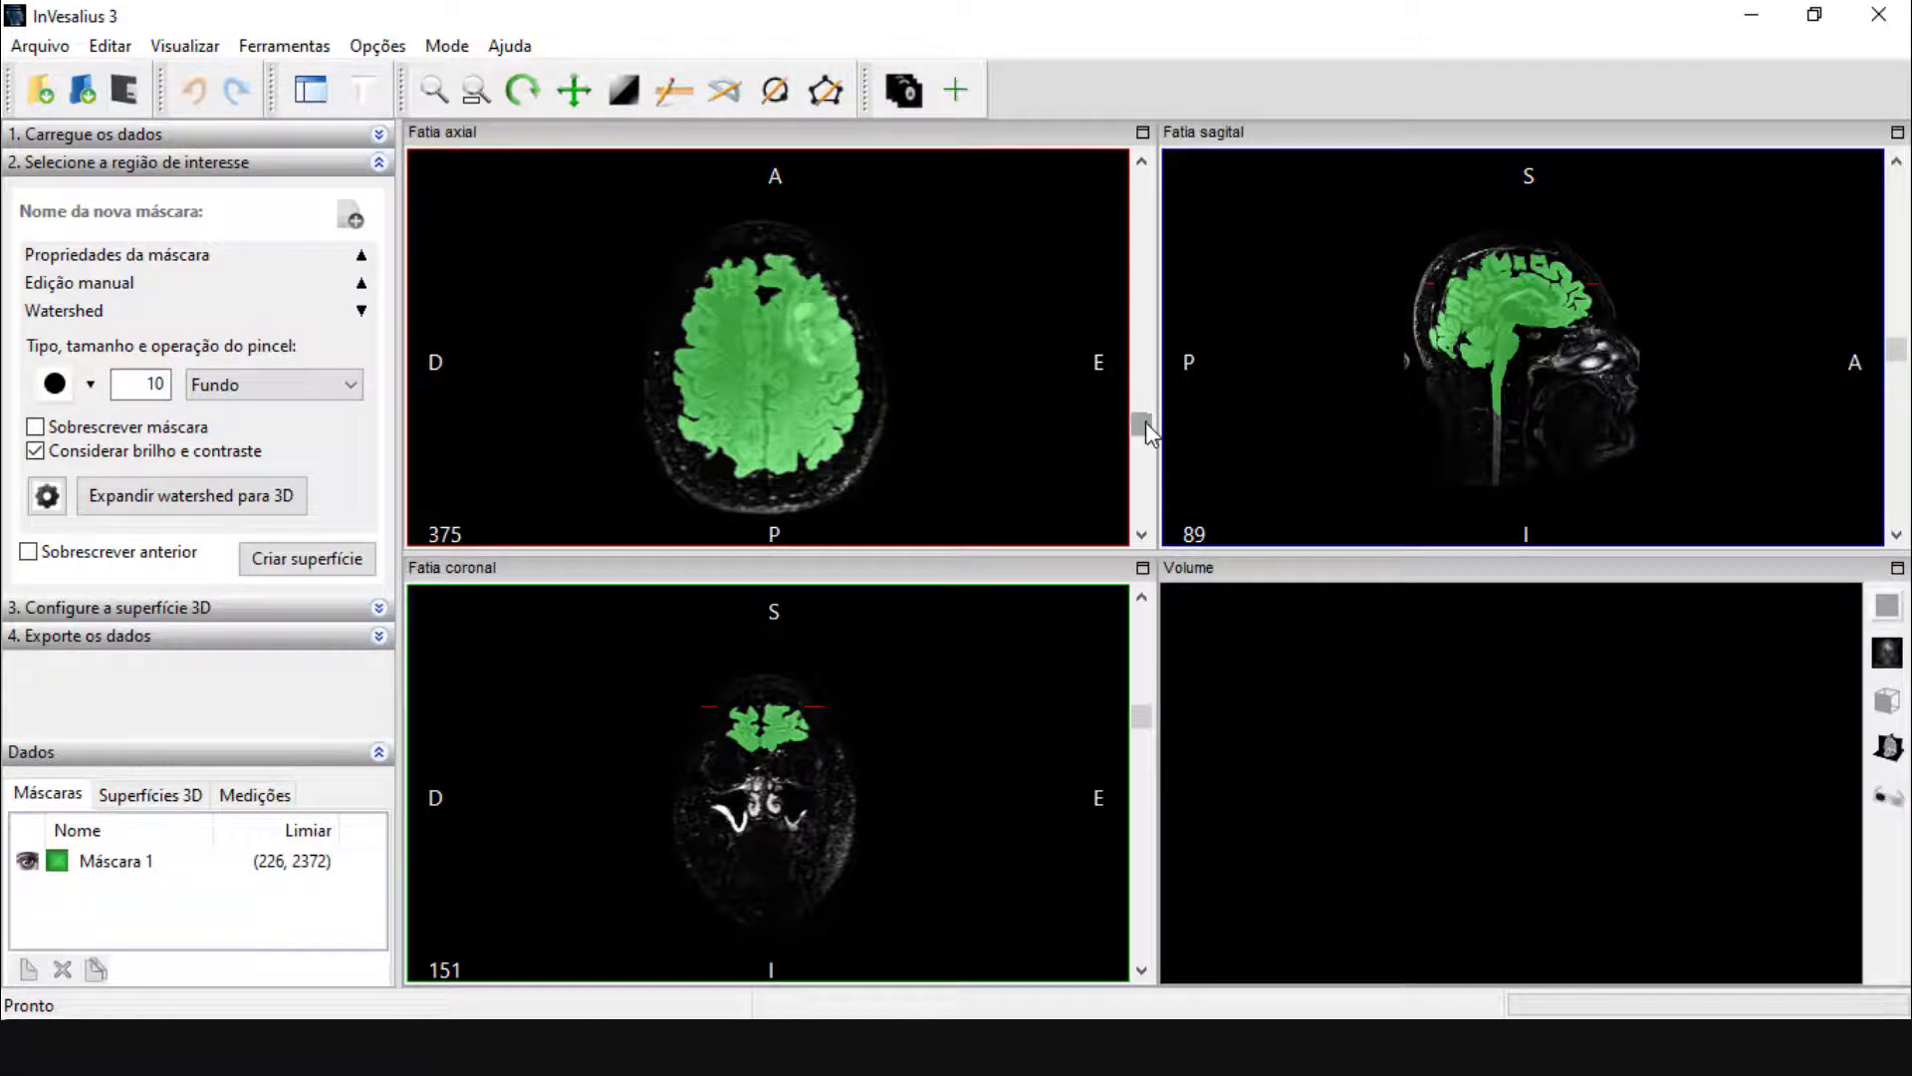
{"action": "scroll", "coordinate": [1097, 428], "scroll_direction": "up", "scroll_amount": 2}
{"action": "scroll", "coordinate": [999, 480], "scroll_direction": "up", "scroll_amount": 3}
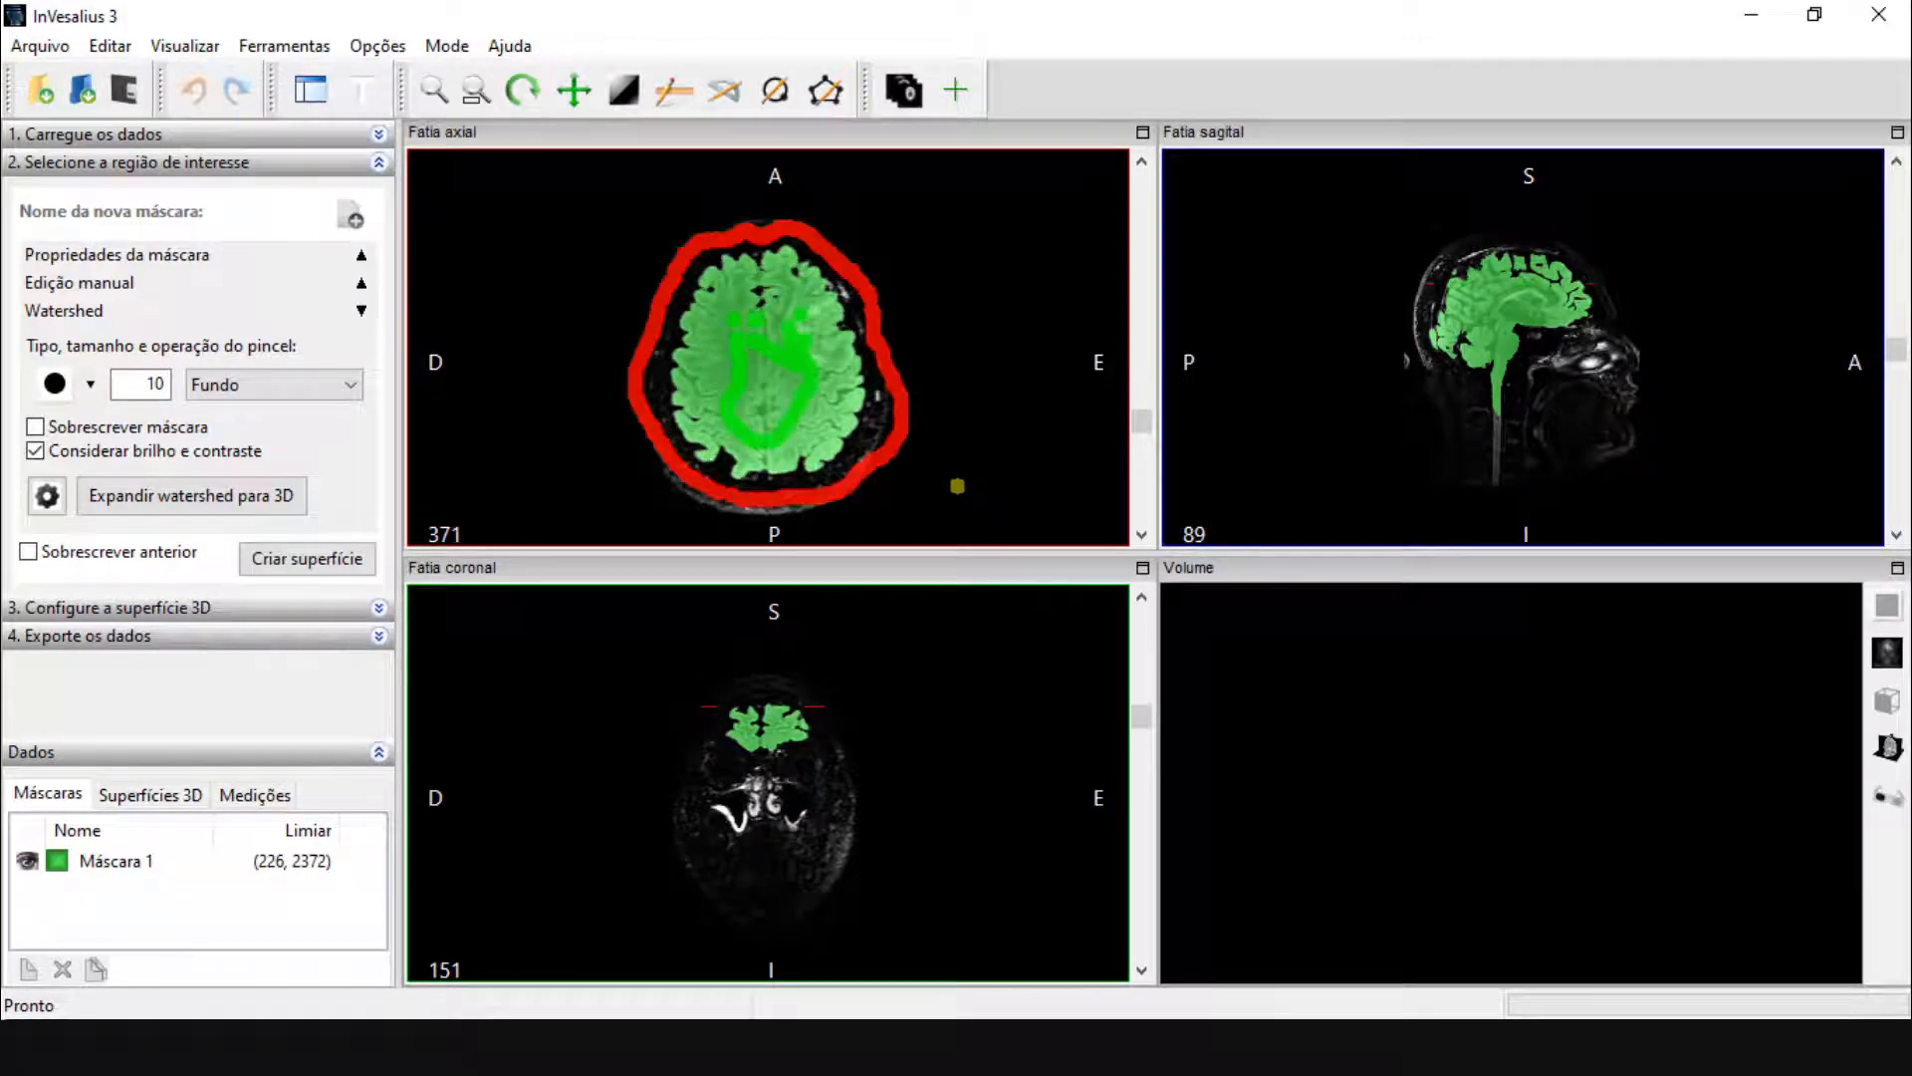
{"action": "scroll", "coordinate": [882, 424], "scroll_direction": "up", "scroll_amount": 4}
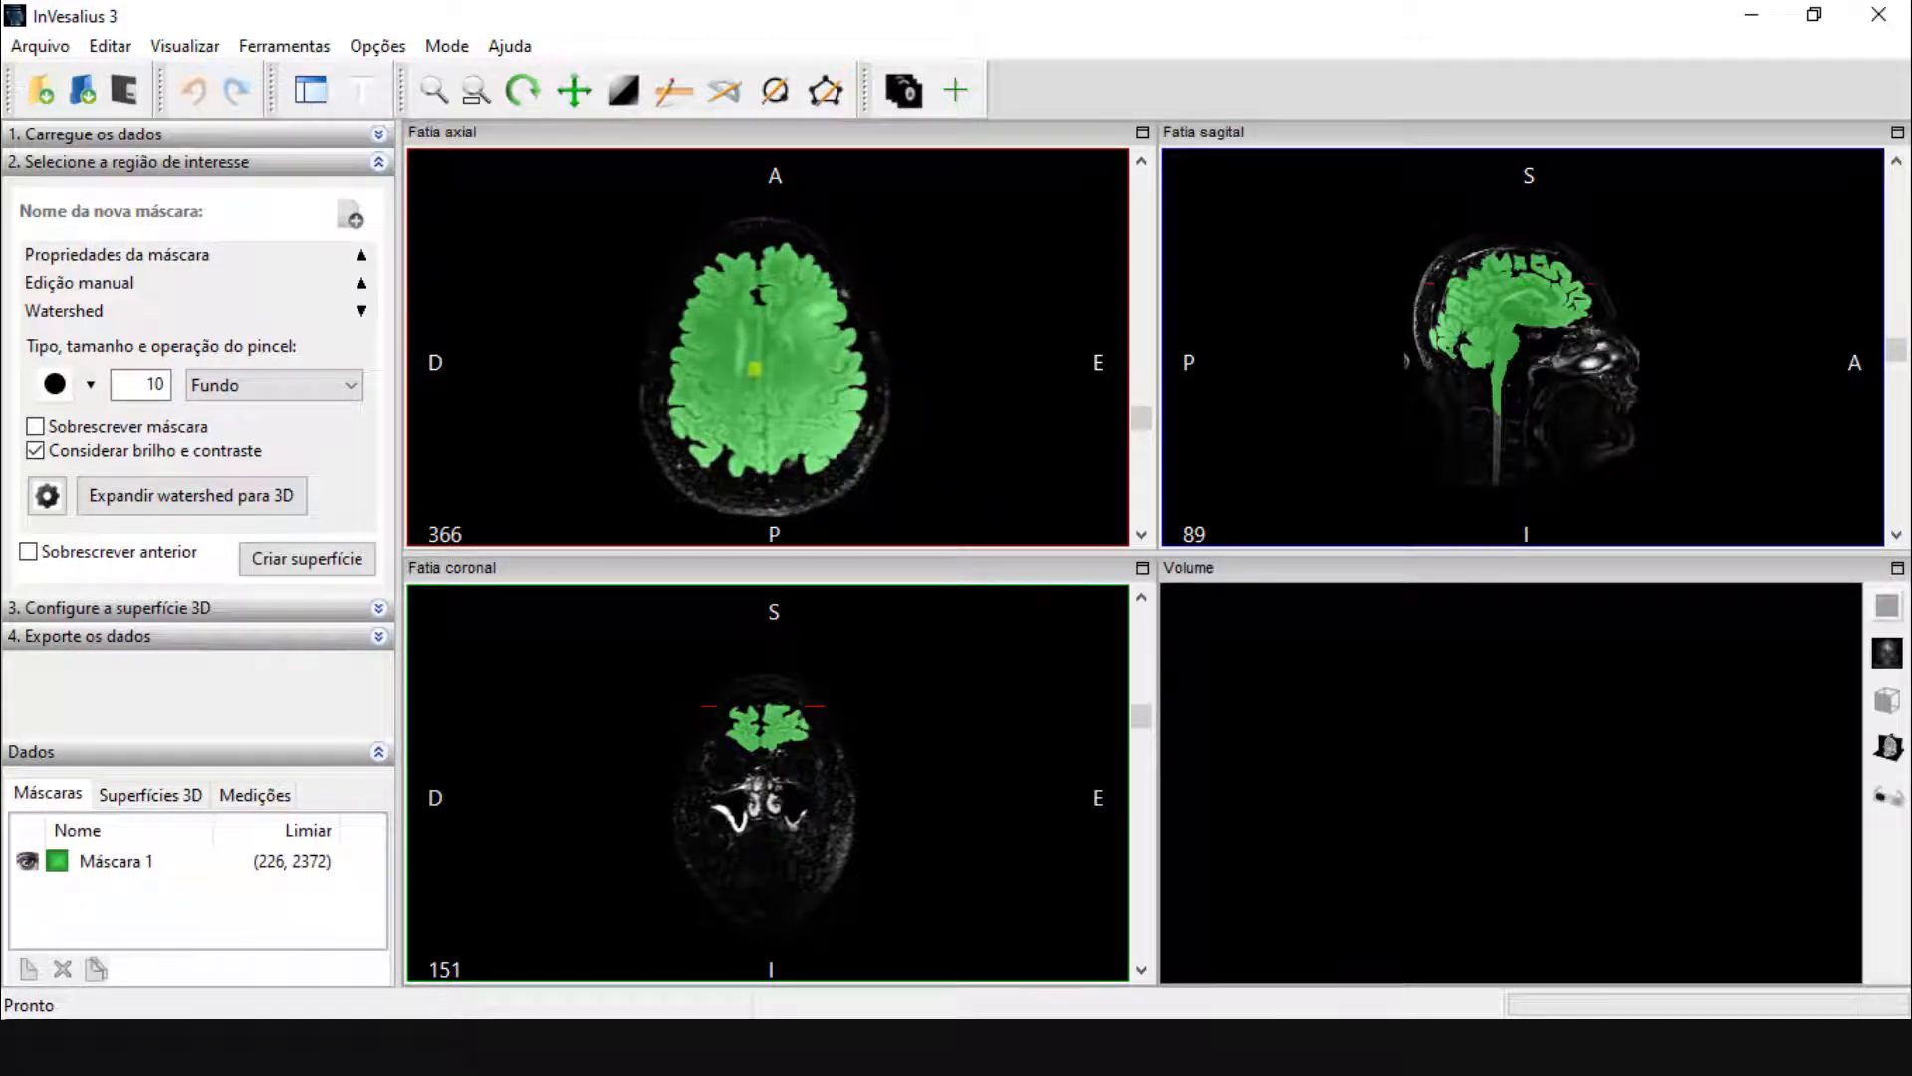
{"action": "scroll", "coordinate": [755, 373], "scroll_direction": "down", "scroll_amount": 5}
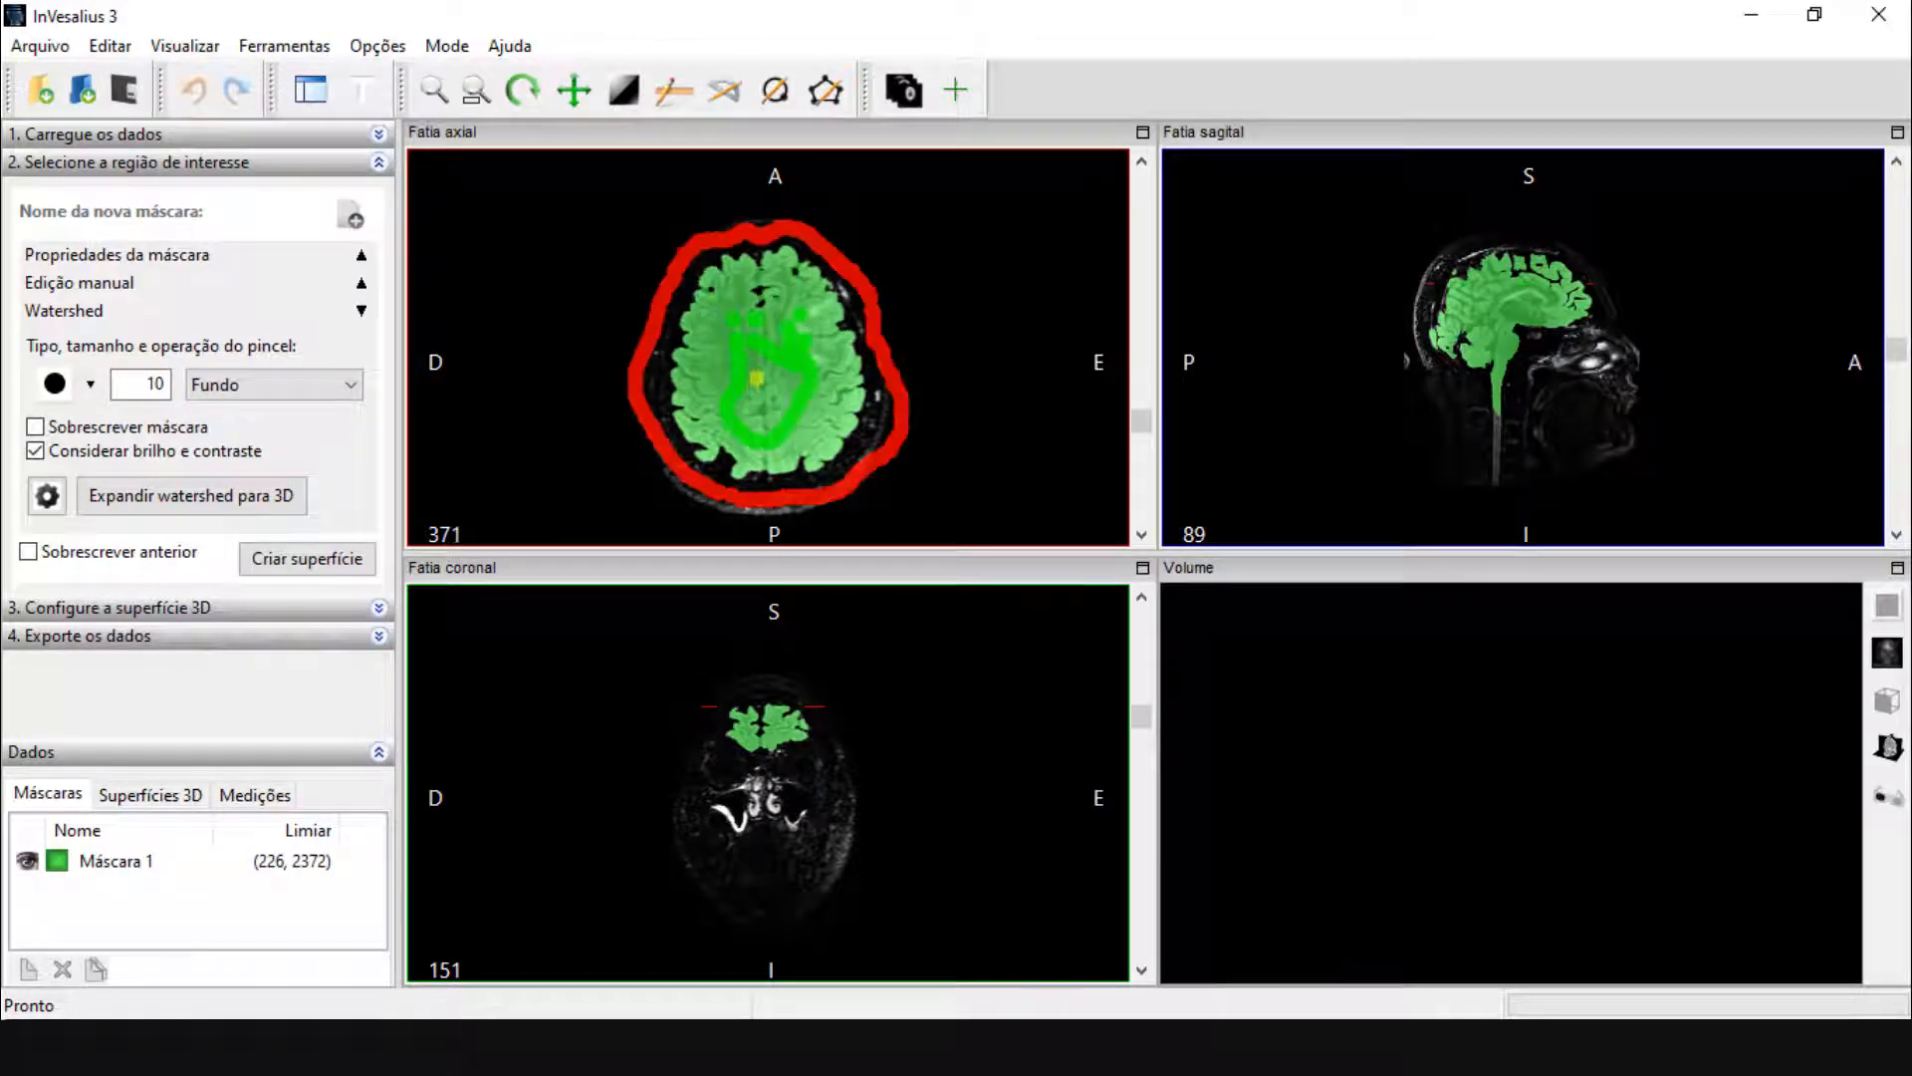
{"action": "left_click_drag", "start_coordinate": [1141, 717], "coordinate": [1143, 810]}
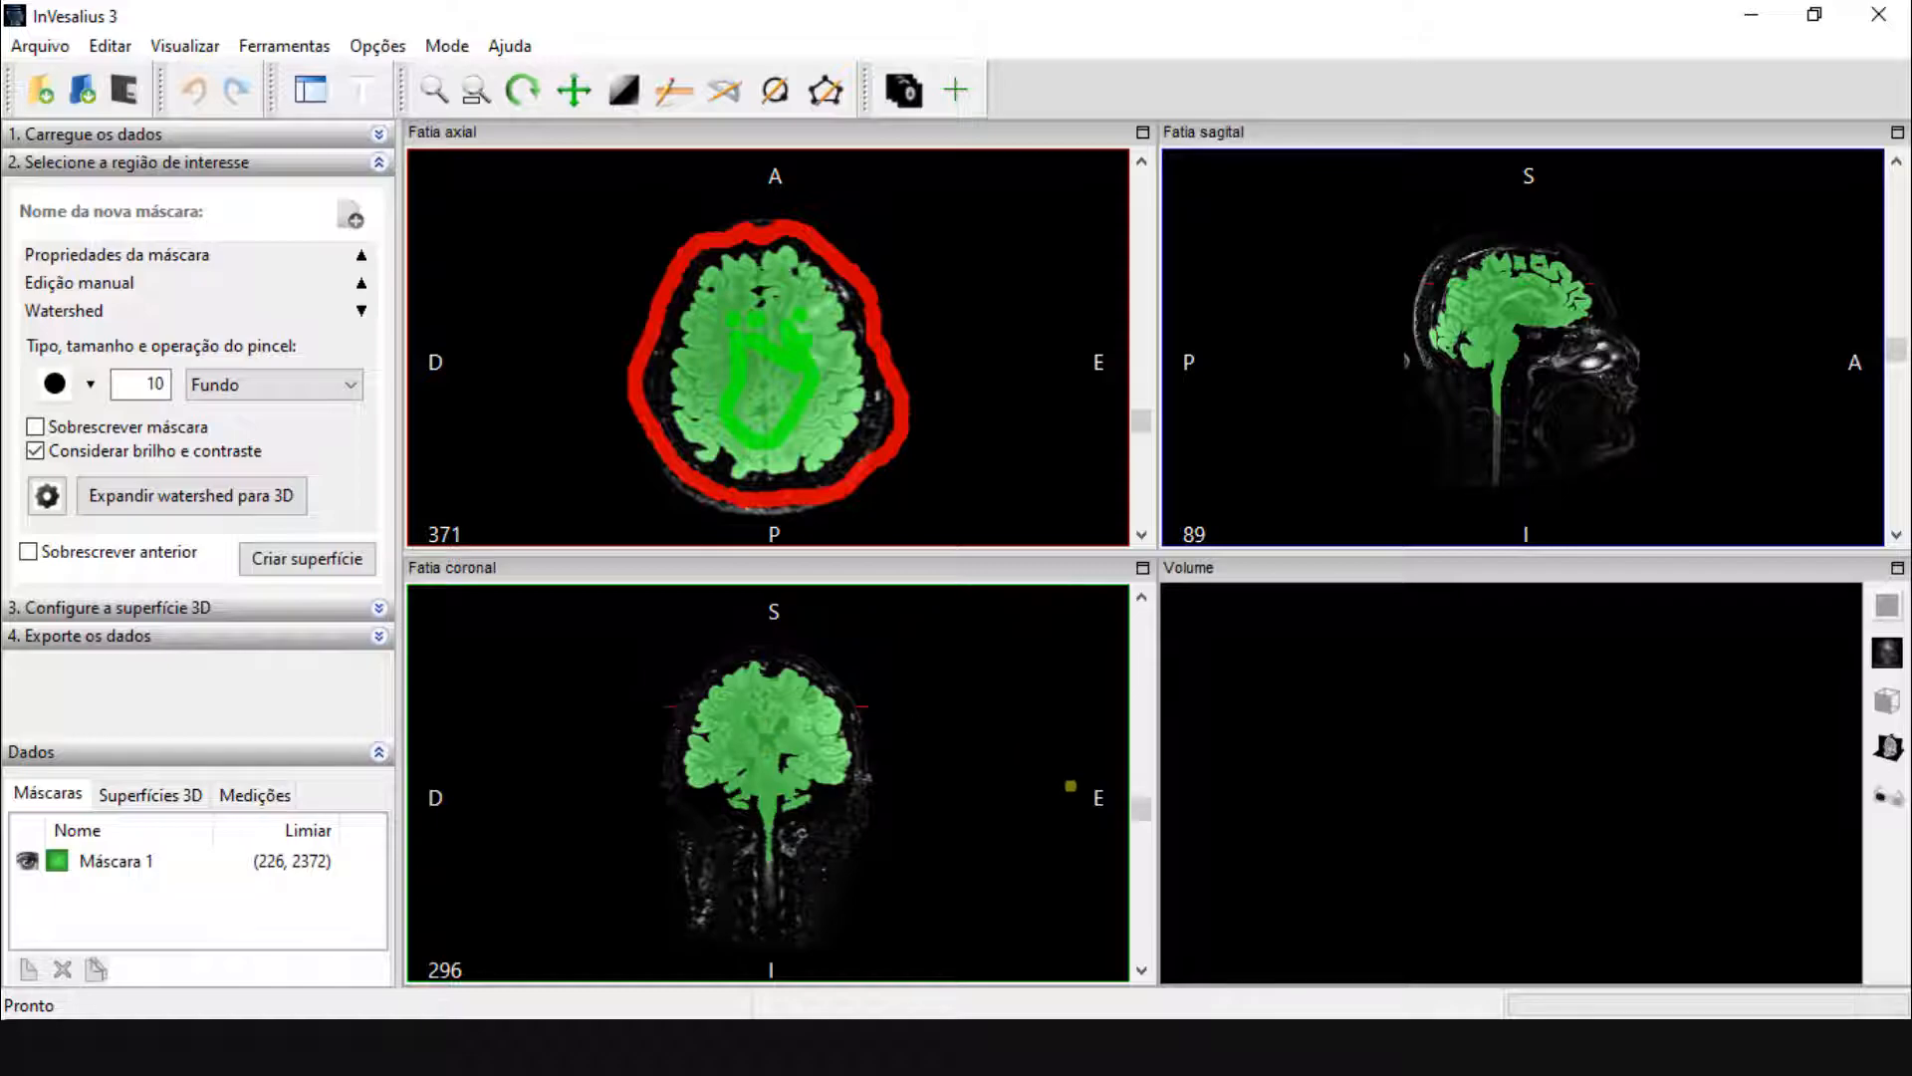
{"action": "left_click_drag", "start_coordinate": [1144, 816], "coordinate": [1149, 810]}
{"action": "mouse_move", "coordinate": [1895, 351]}
{"action": "left_mouse_down"}
{"action": "mouse_move", "coordinate": [1896, 314]}
{"action": "mouse_move", "coordinate": [1895, 376]}
{"action": "mouse_move", "coordinate": [1902, 344]}
{"action": "left_mouse_up"}
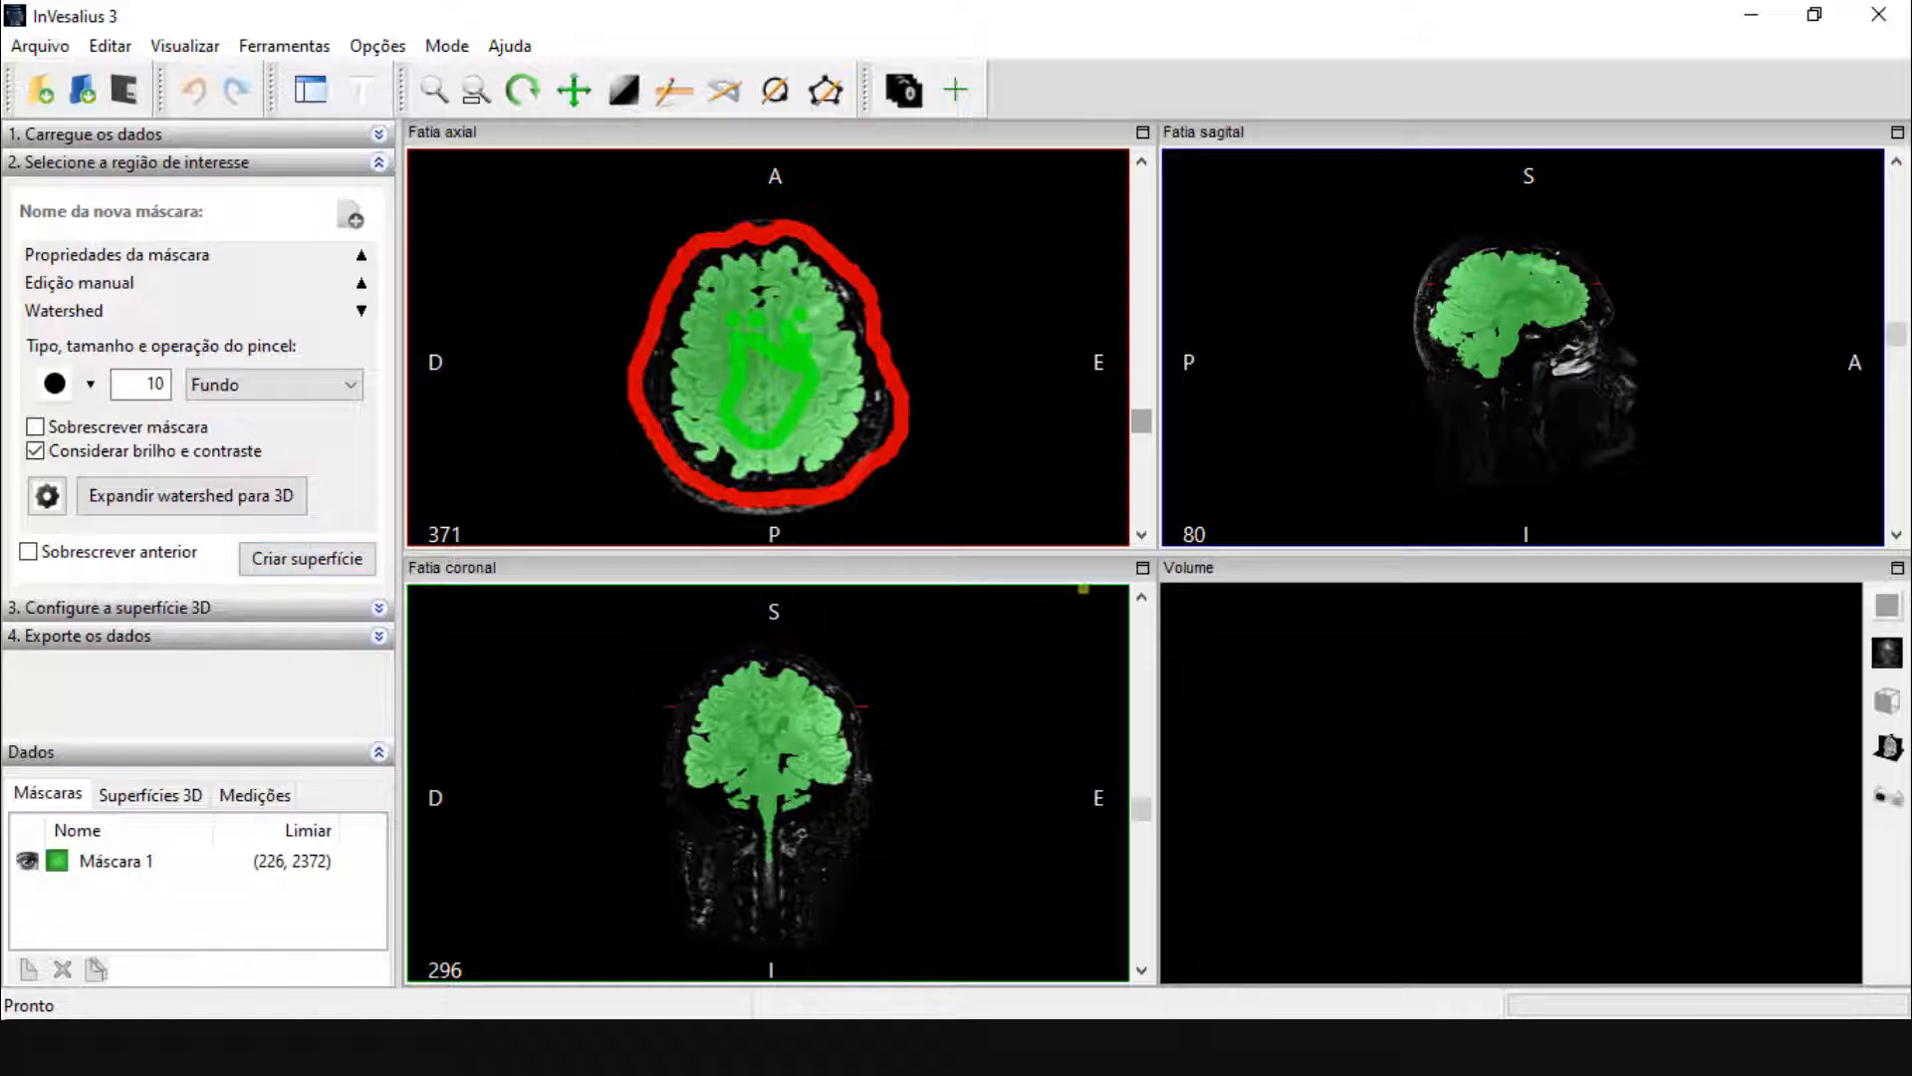
Create a 3D surface from the brain mask using context-aware smoothing with 70 steps
{"action": "left_click", "coordinate": [299, 563]}
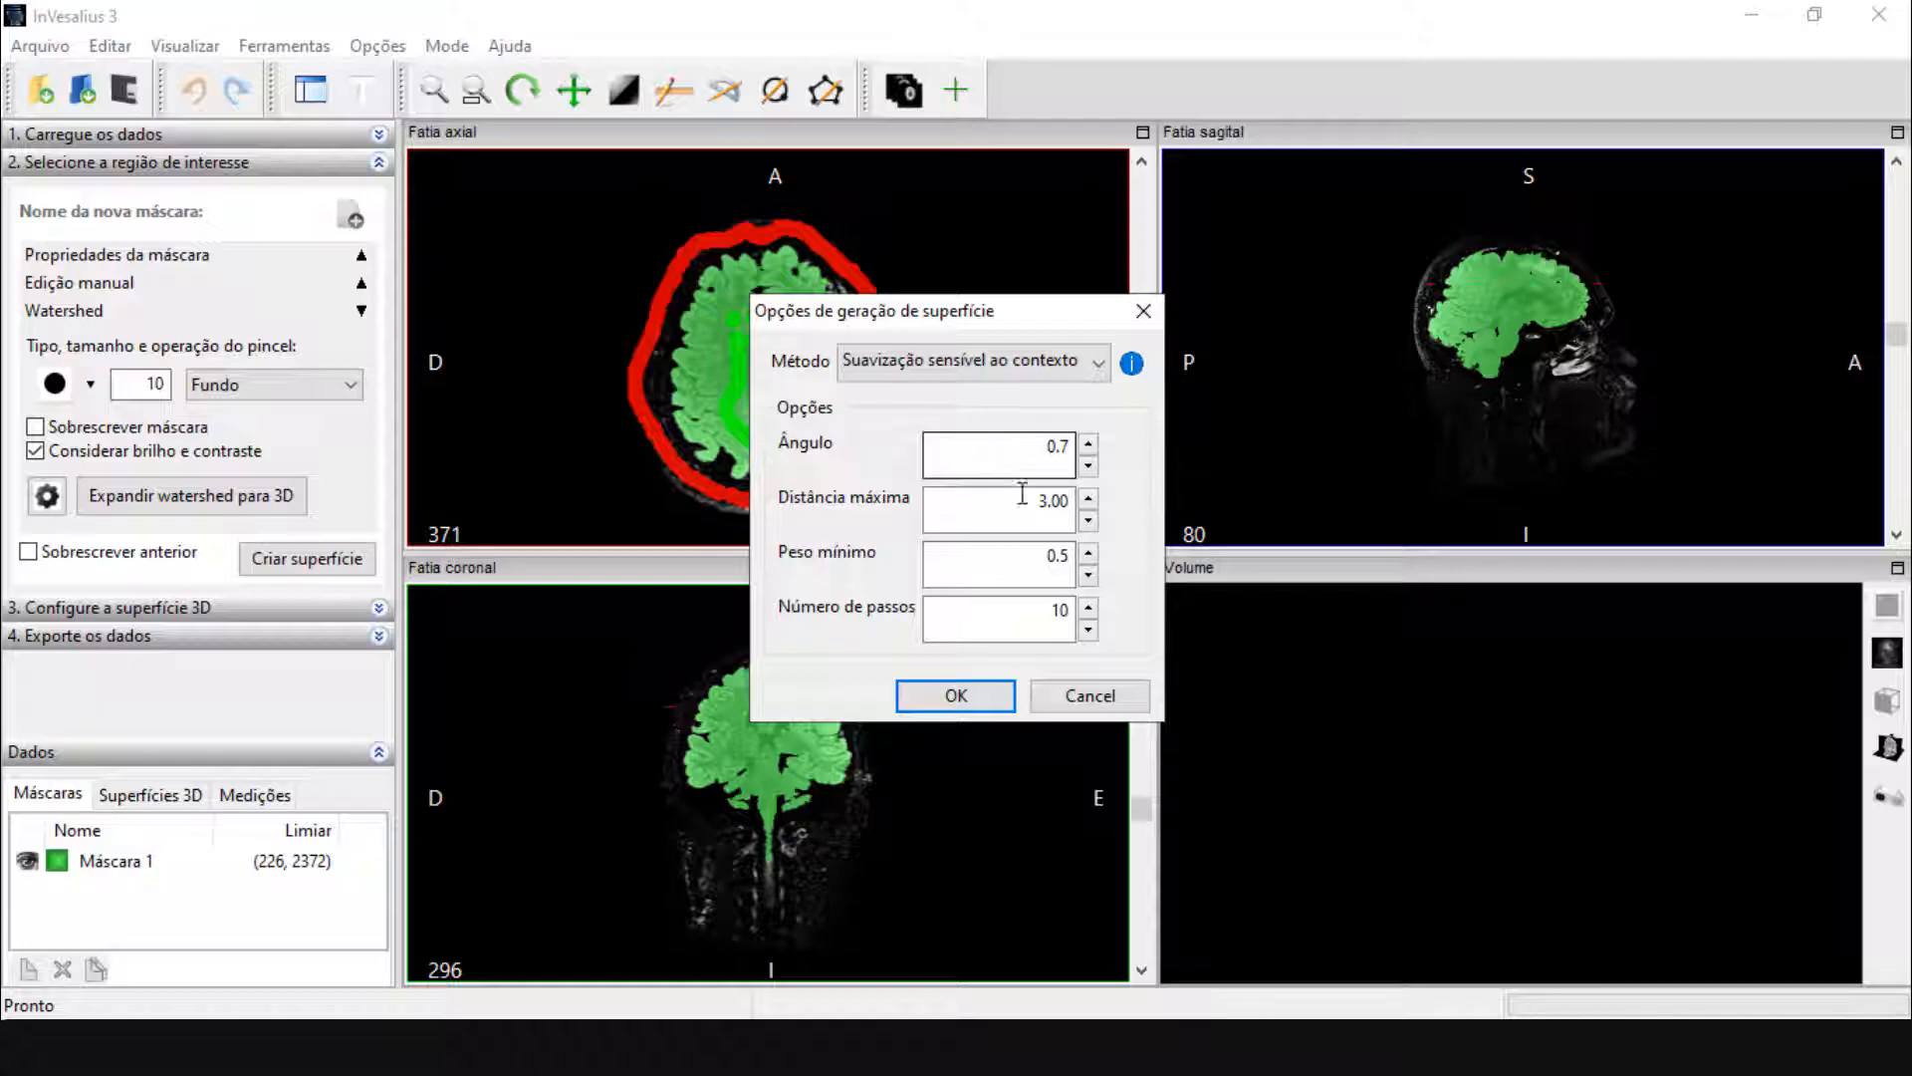
{"action": "double_click", "coordinate": [1074, 609]}
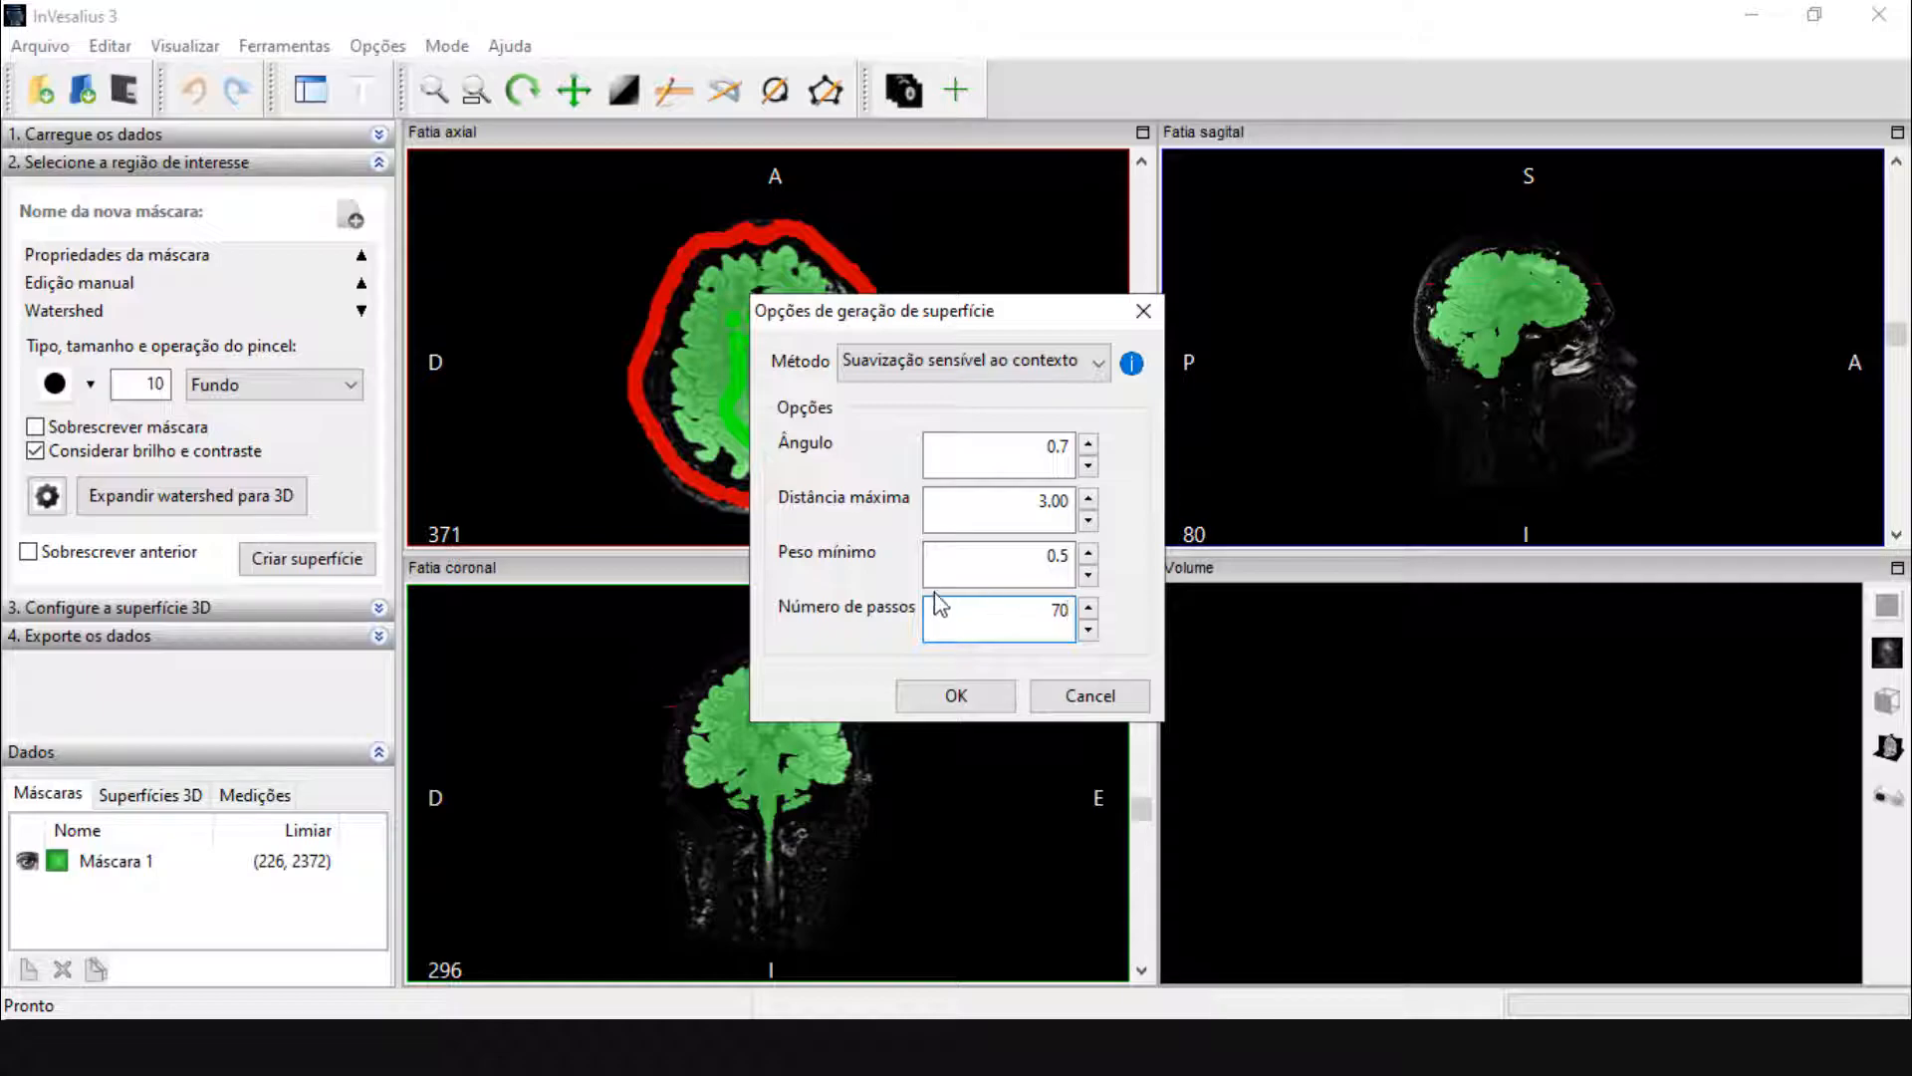
{"action": "left_click", "coordinate": [942, 697]}
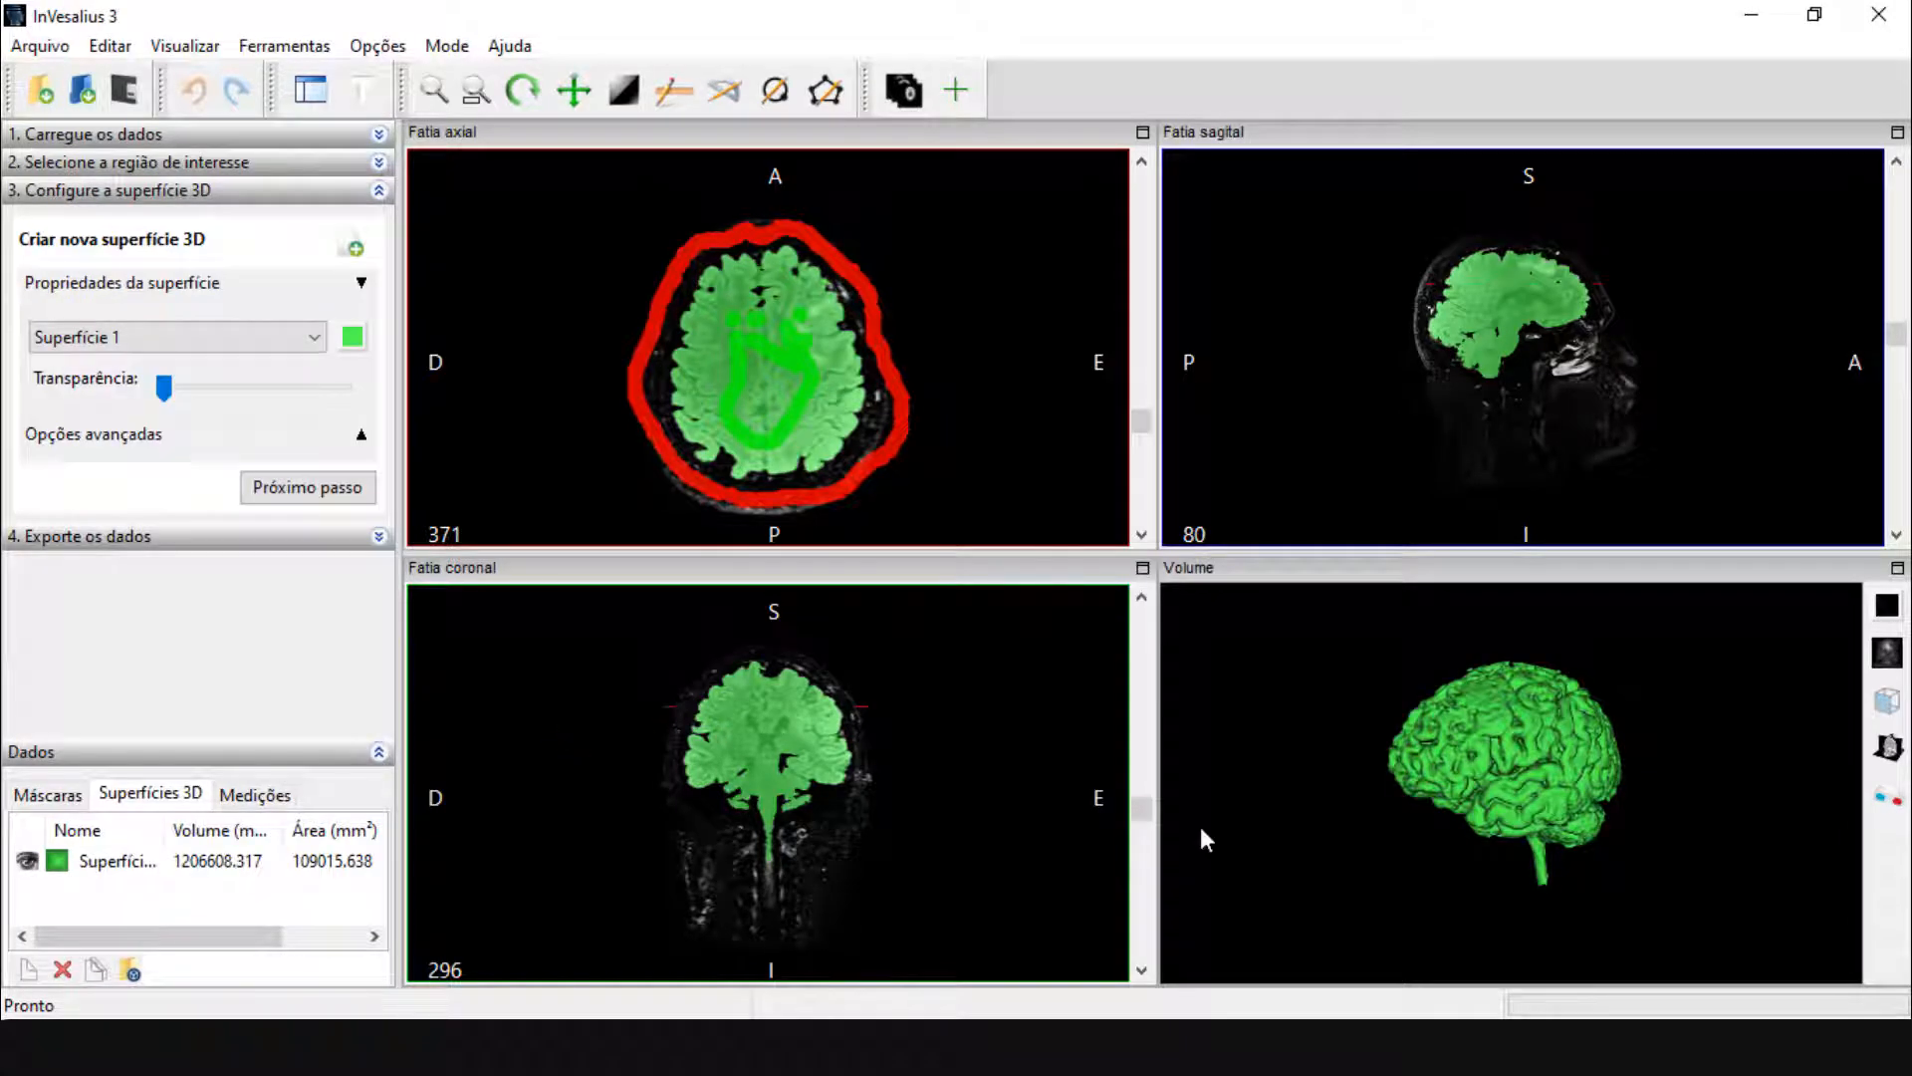
Inspect the brain surface from several angles, compare it with the axial slices, and maximize the volume view
{"action": "left_click_drag", "start_coordinate": [1349, 751], "coordinate": [1478, 775]}
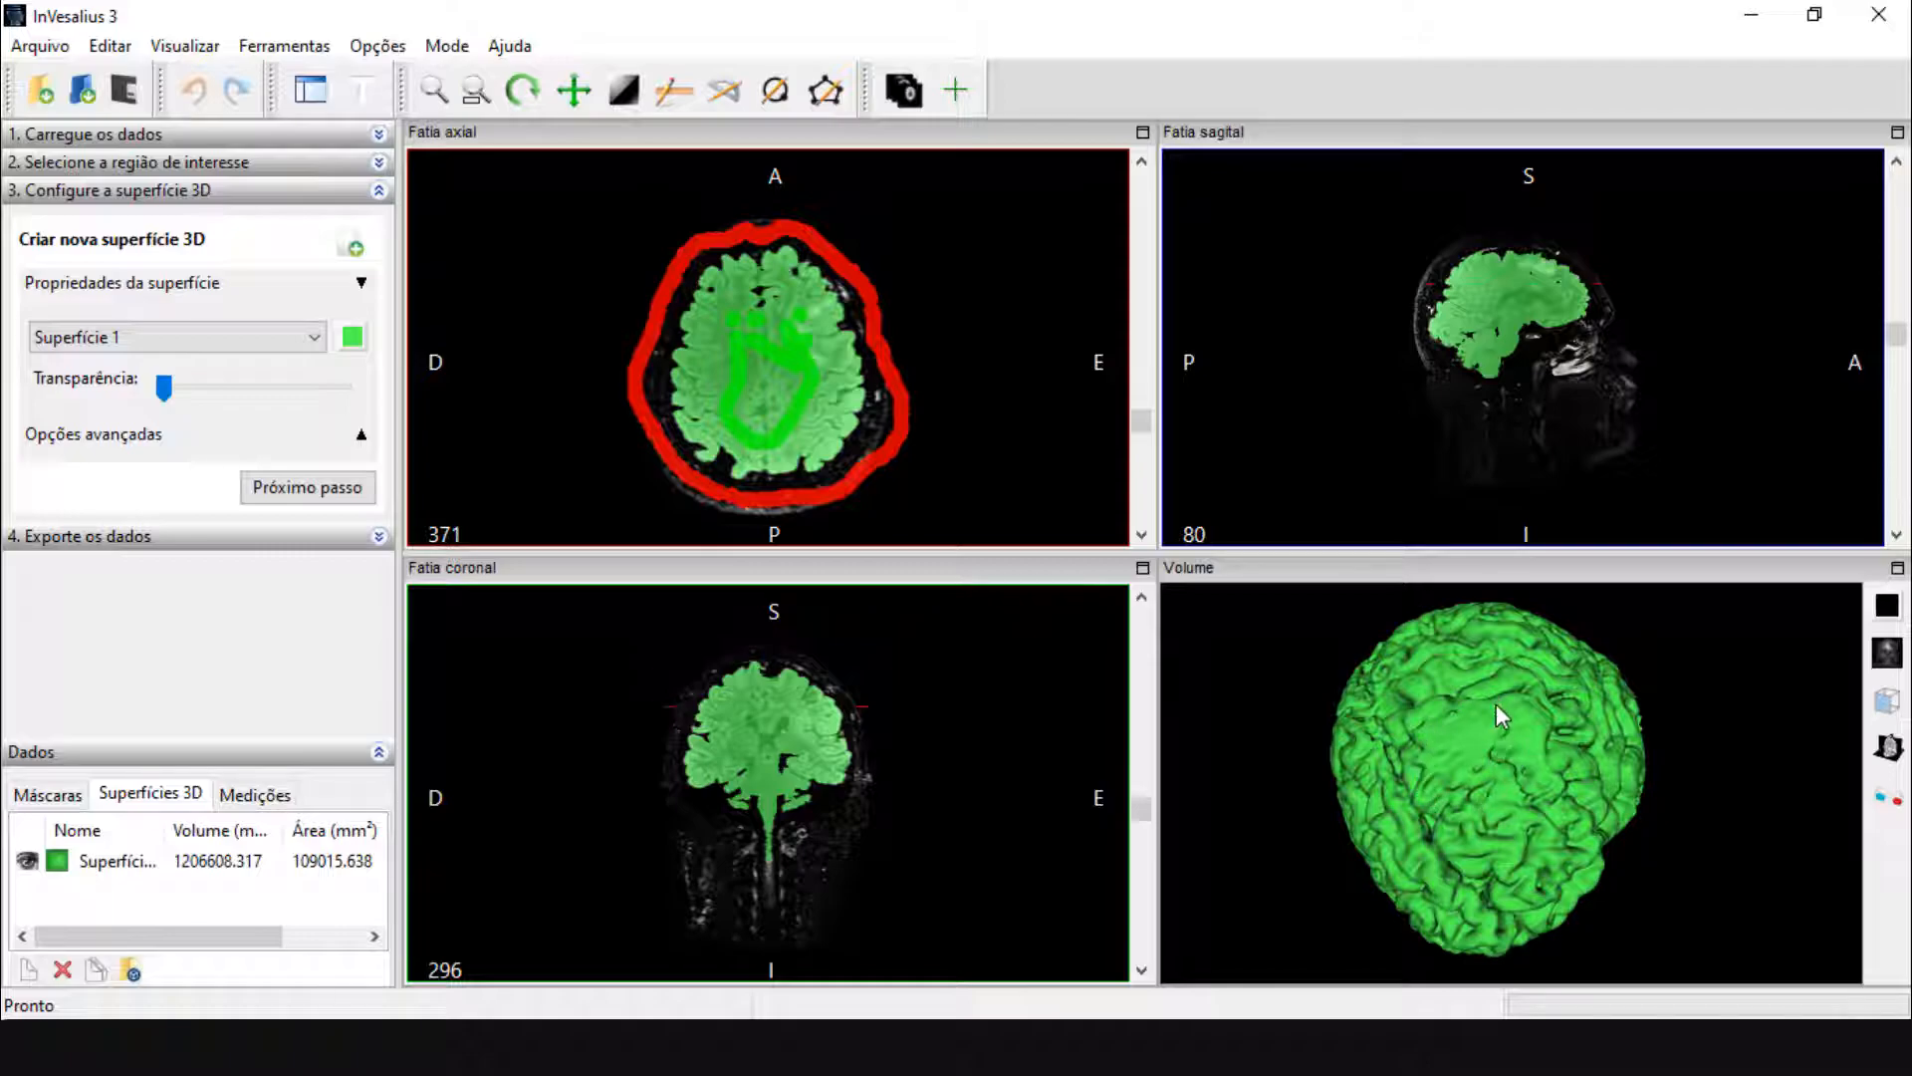
{"action": "left_click_drag", "start_coordinate": [1514, 797], "coordinate": [1566, 739]}
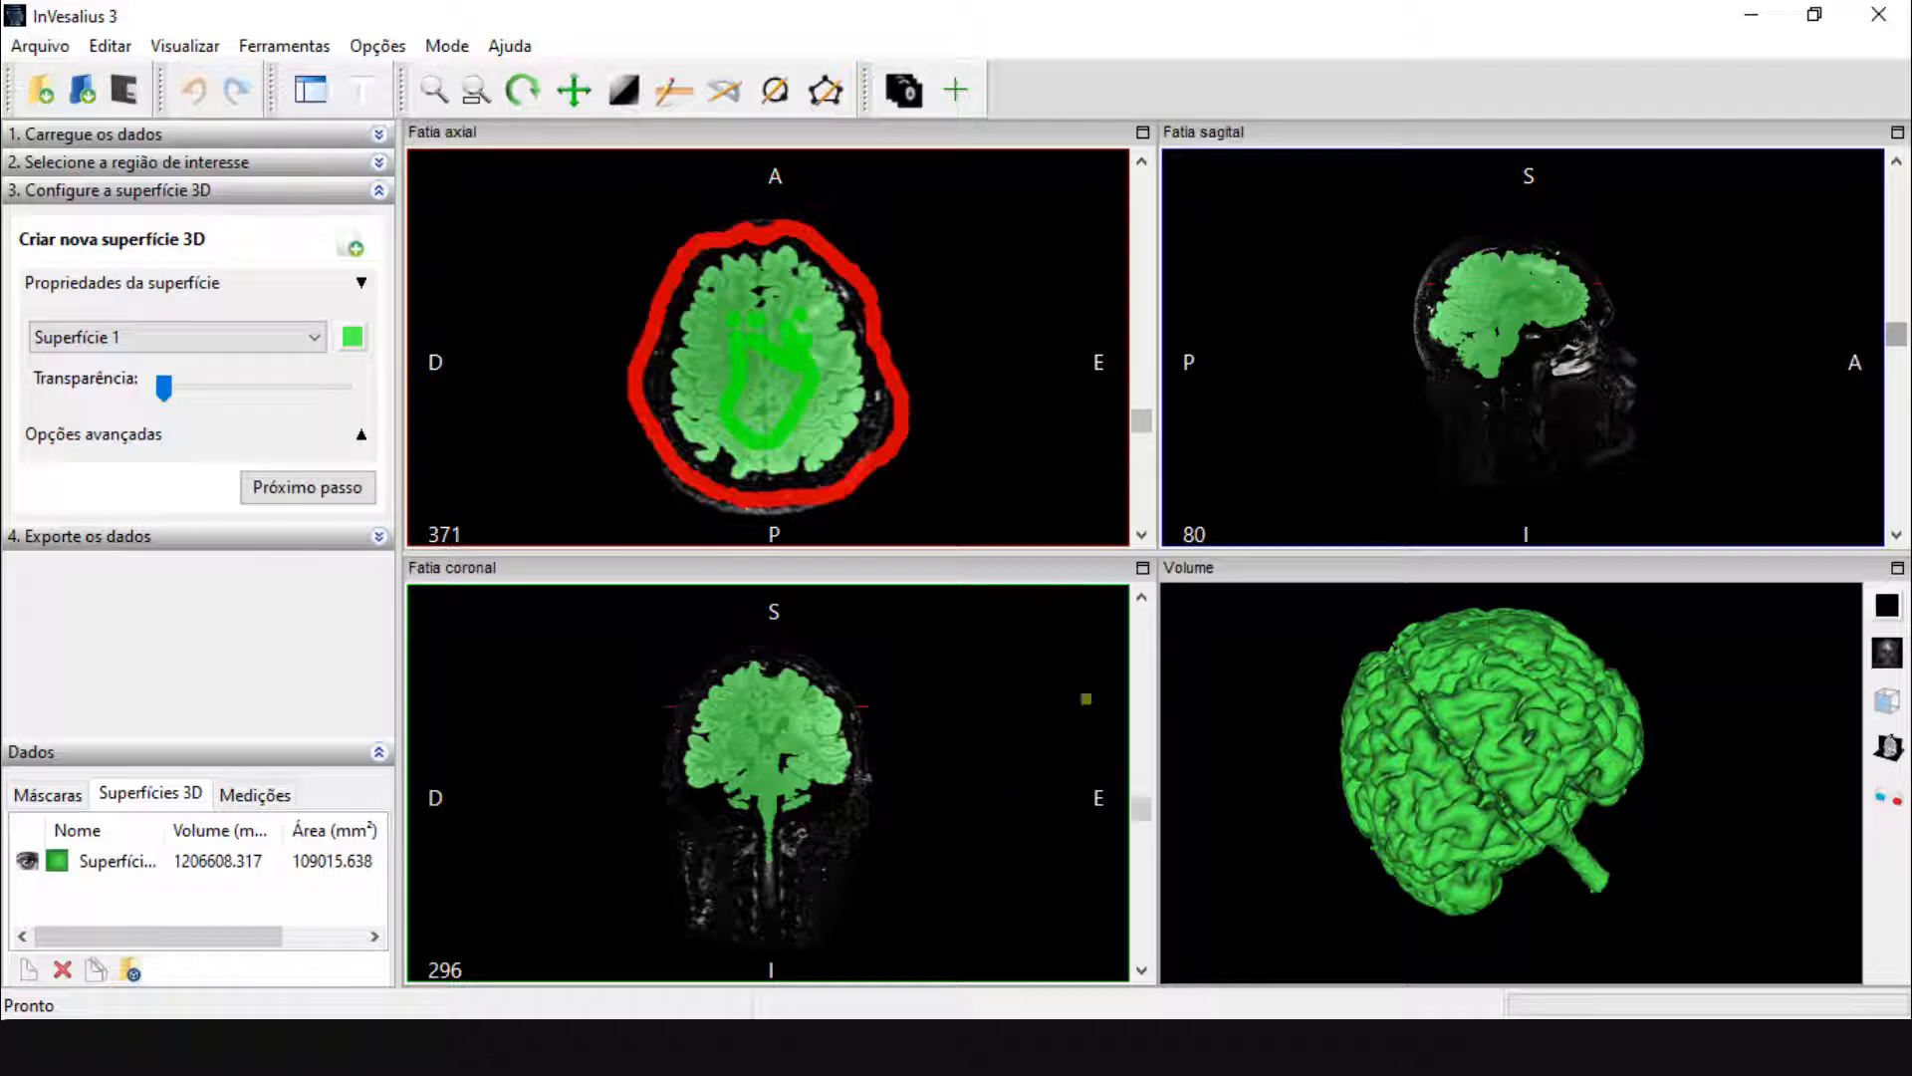
{"action": "mouse_move", "coordinate": [1142, 429]}
{"action": "left_mouse_down"}
{"action": "mouse_move", "coordinate": [1128, 343]}
{"action": "mouse_move", "coordinate": [1104, 401]}
{"action": "mouse_move", "coordinate": [1122, 436]}
{"action": "left_mouse_up"}
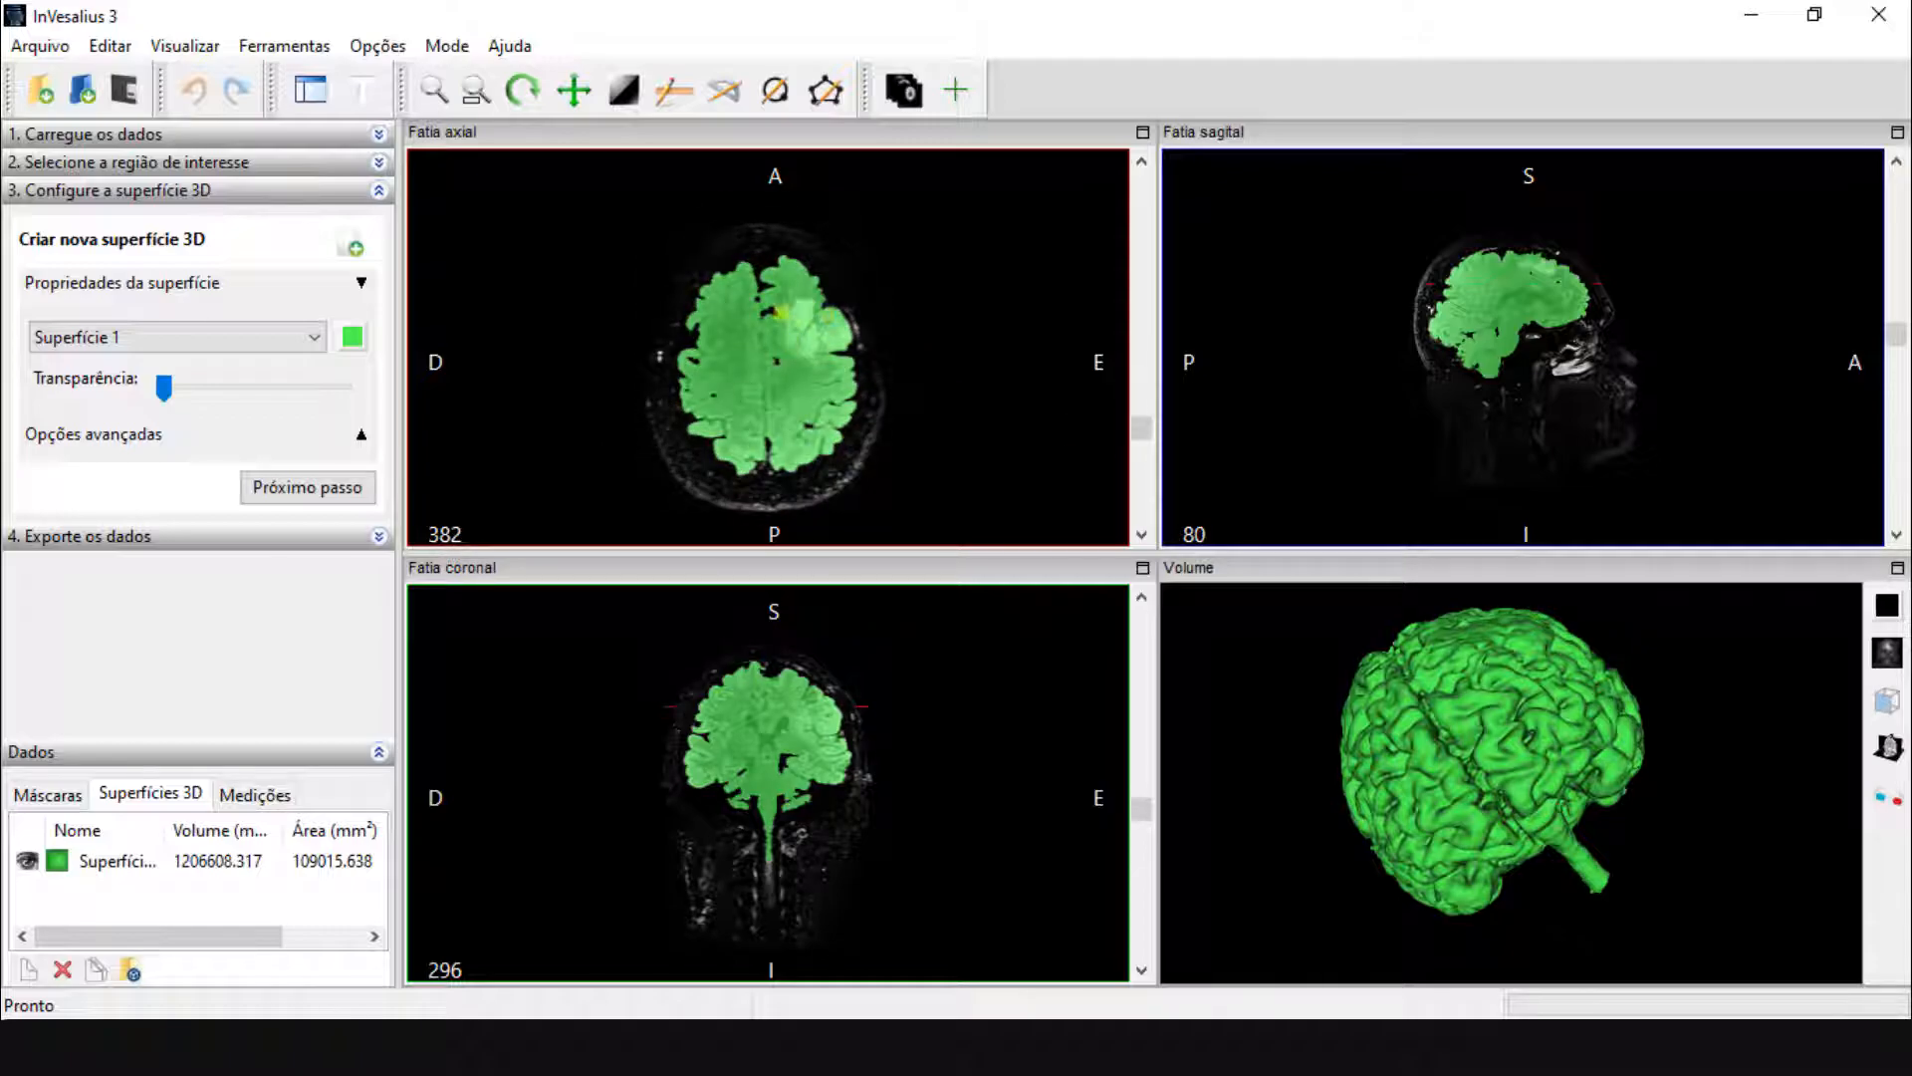
{"action": "mouse_move", "coordinate": [1141, 430]}
{"action": "left_mouse_down"}
{"action": "mouse_move", "coordinate": [1144, 447]}
{"action": "mouse_move", "coordinate": [1141, 408]}
{"action": "left_mouse_up"}
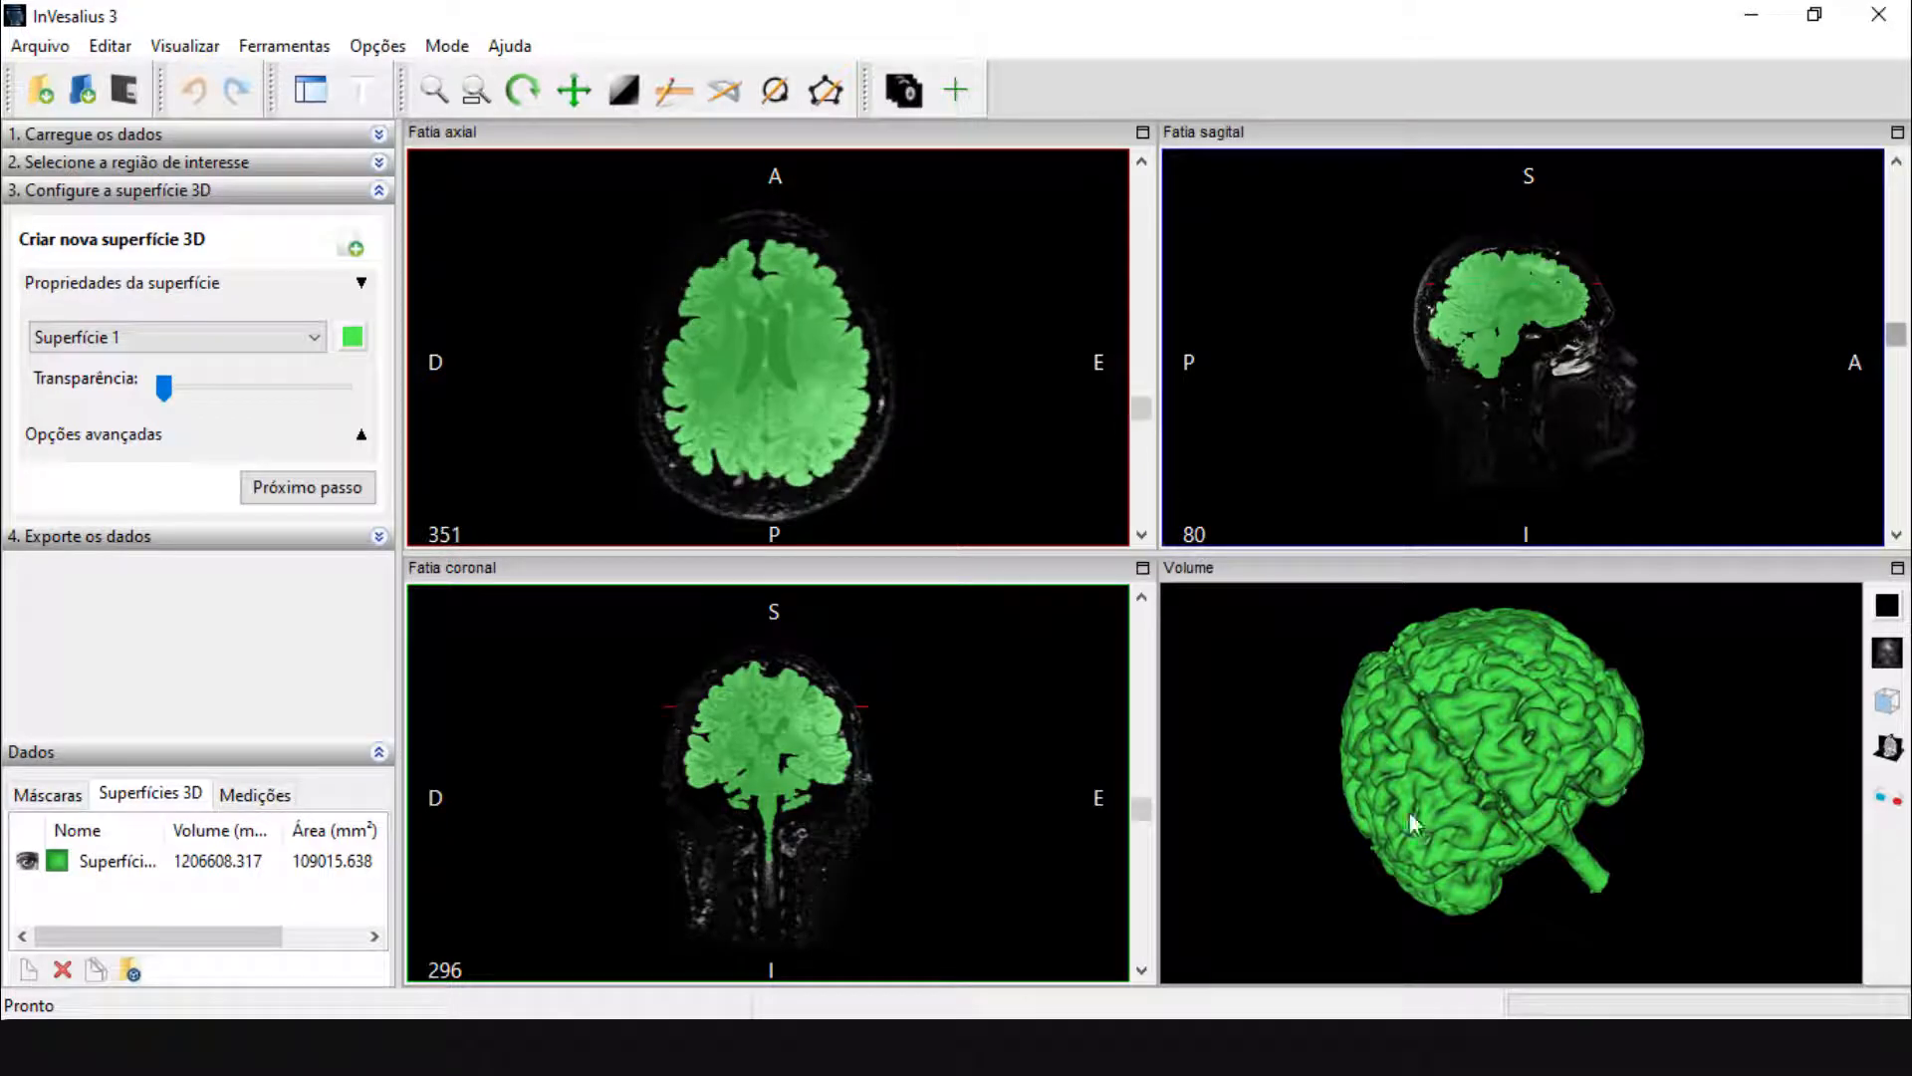
{"action": "left_click_drag", "start_coordinate": [1408, 811], "coordinate": [1729, 687]}
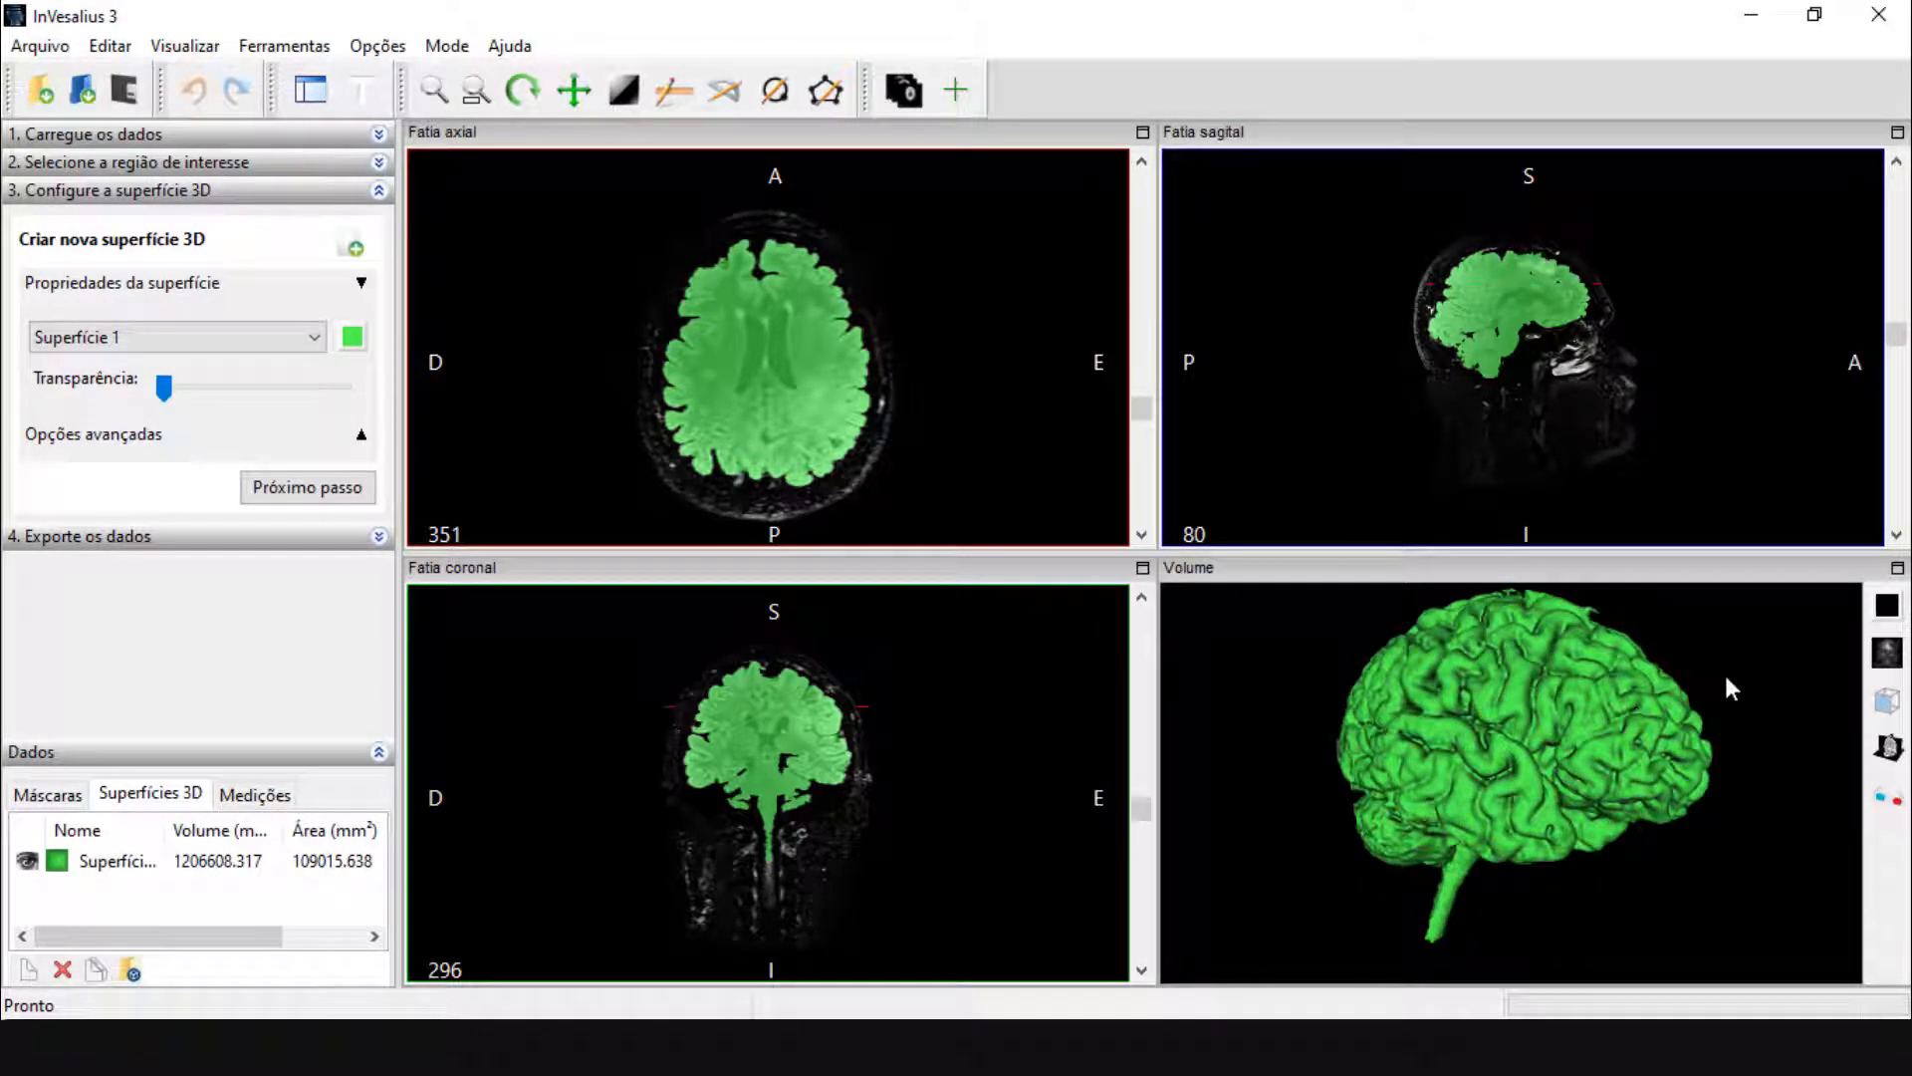
{"action": "left_click", "coordinate": [1896, 569]}
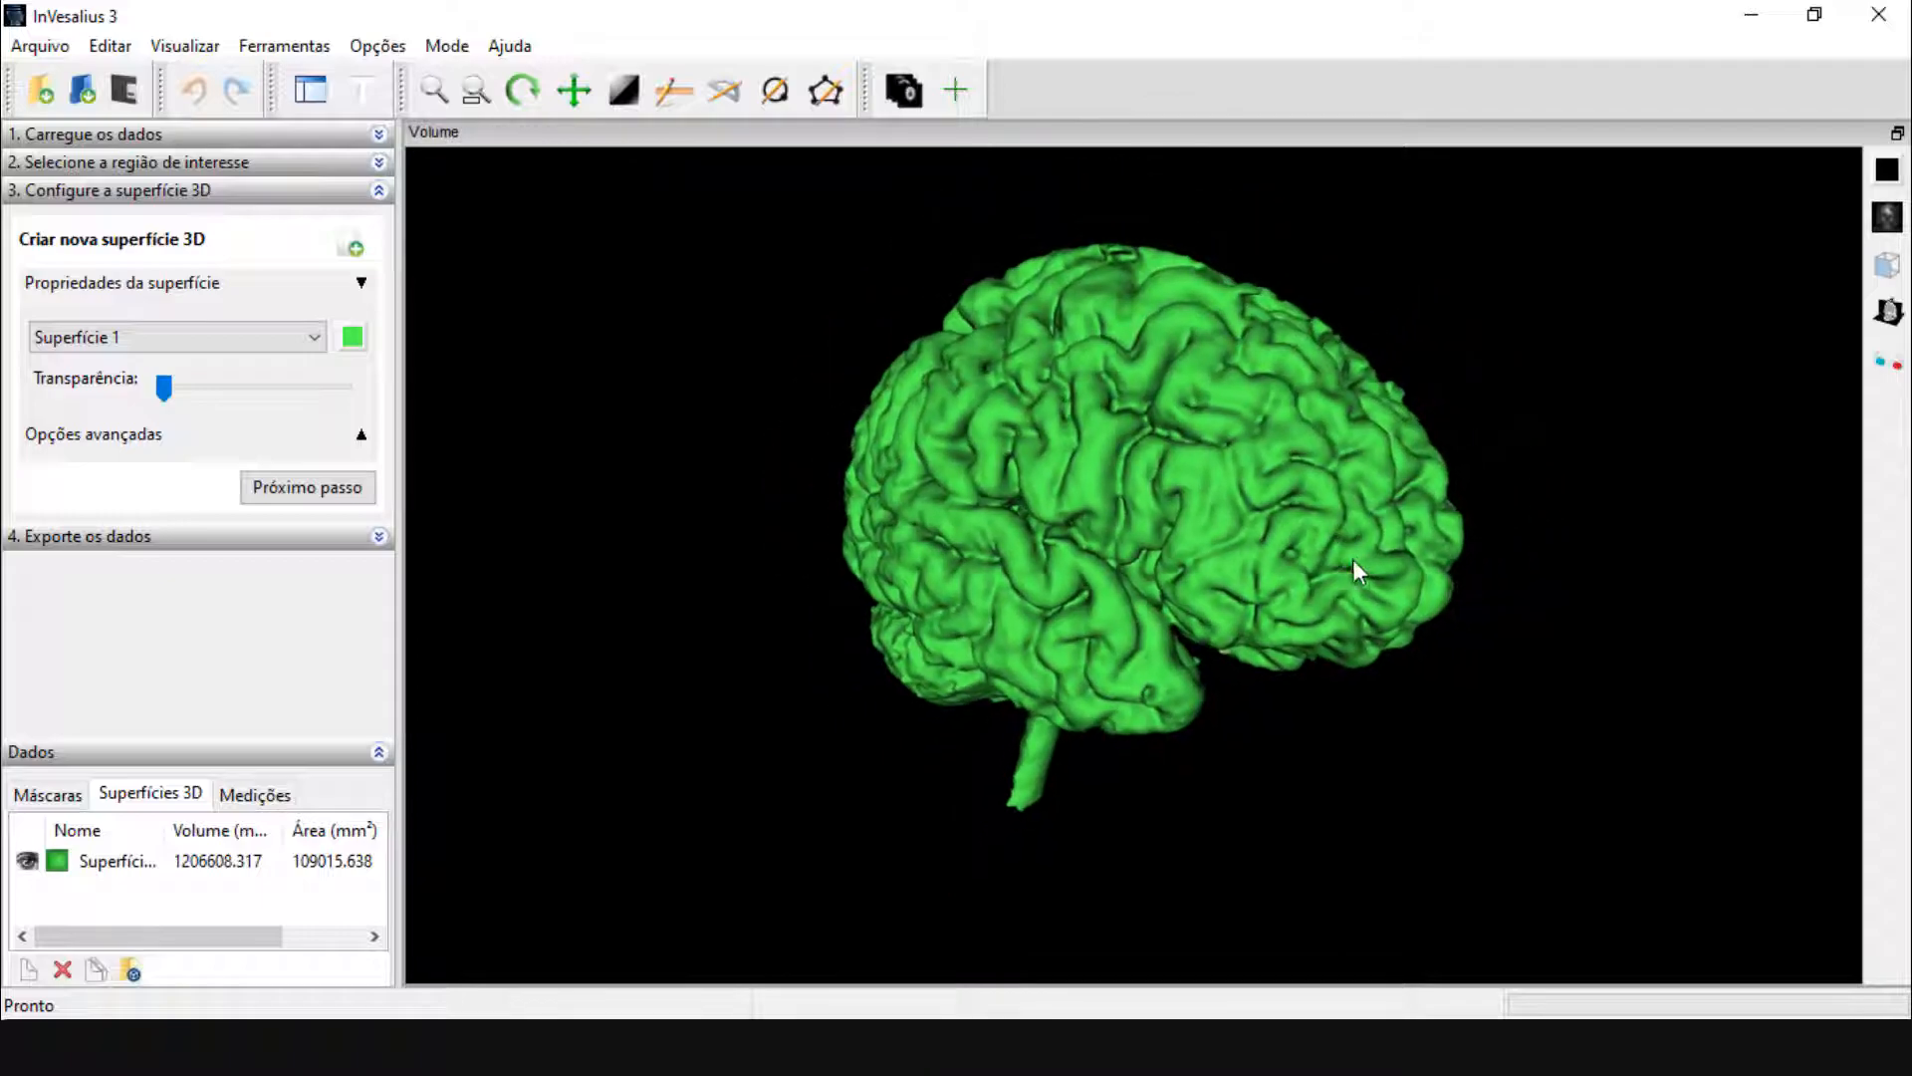
{"action": "left_click_drag", "start_coordinate": [1354, 566], "coordinate": [1153, 568]}
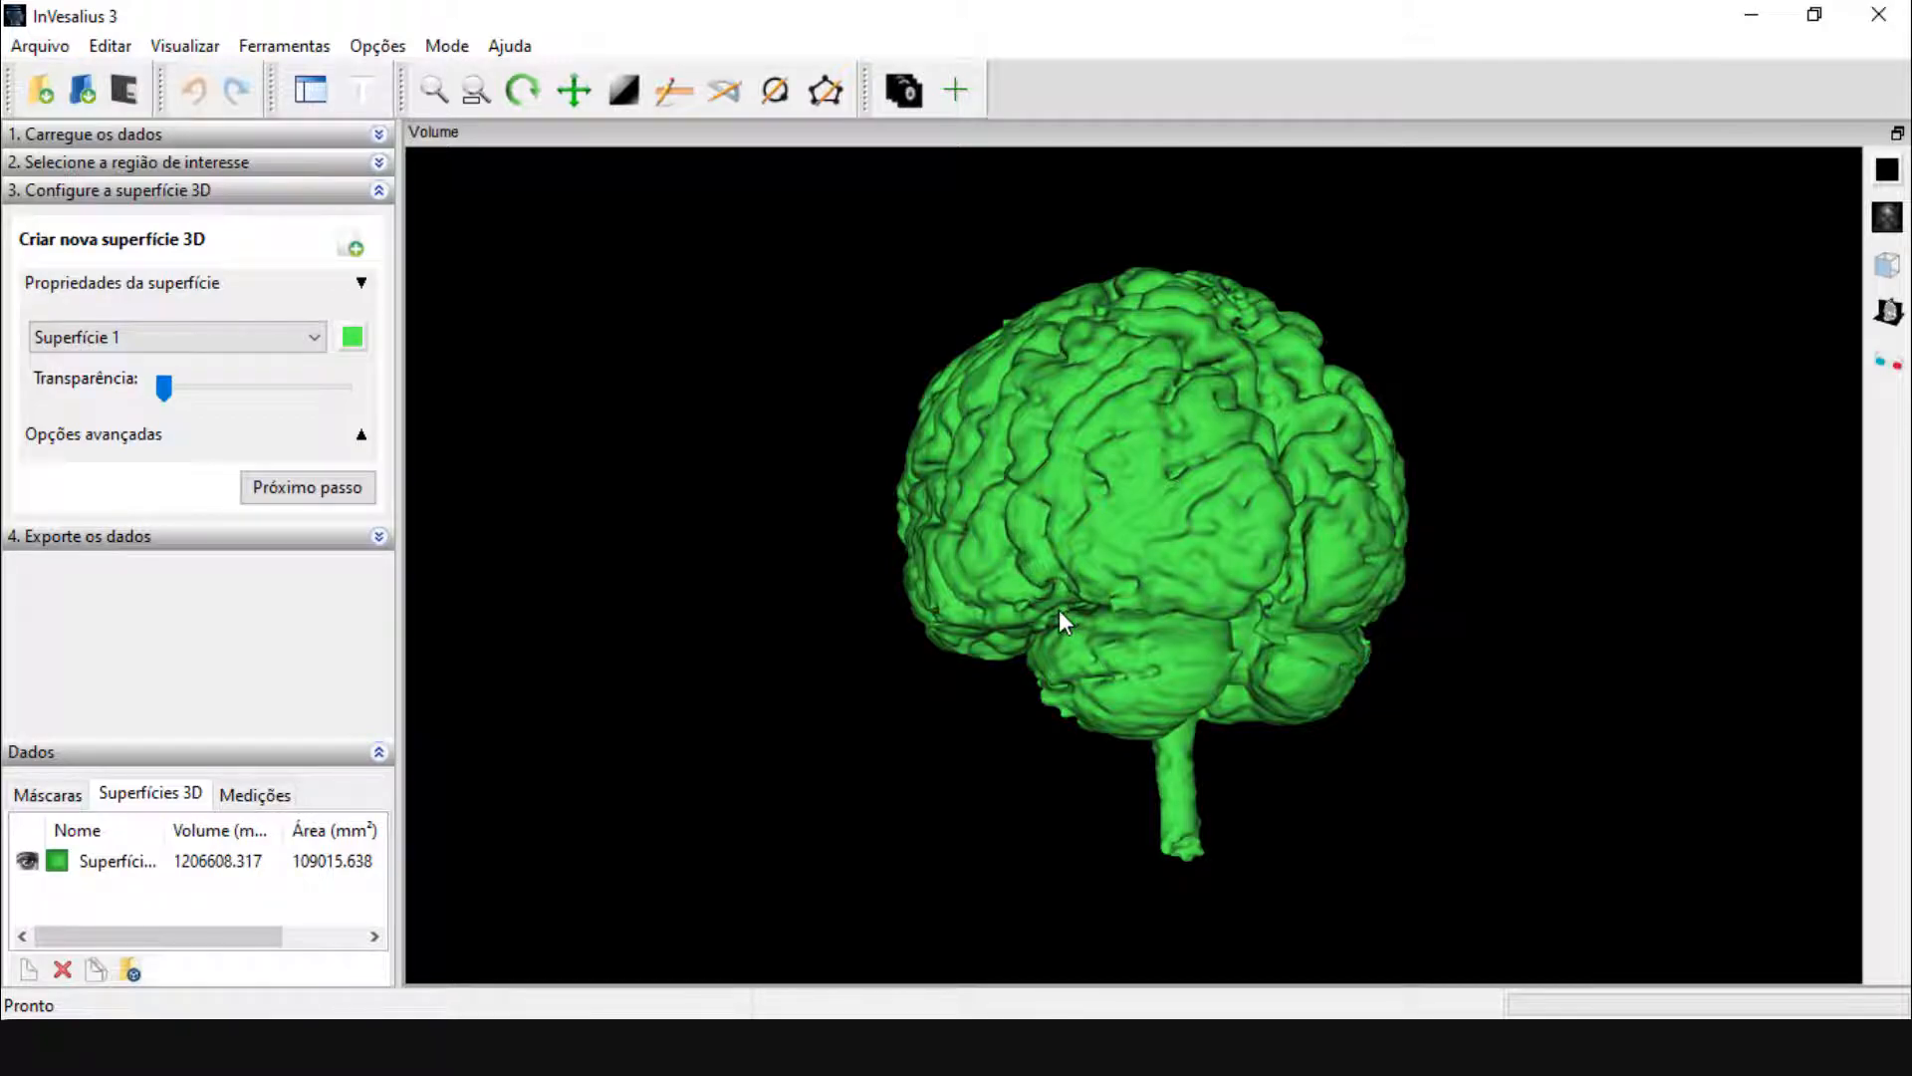
{"action": "left_click_drag", "start_coordinate": [1000, 552], "coordinate": [1385, 566]}
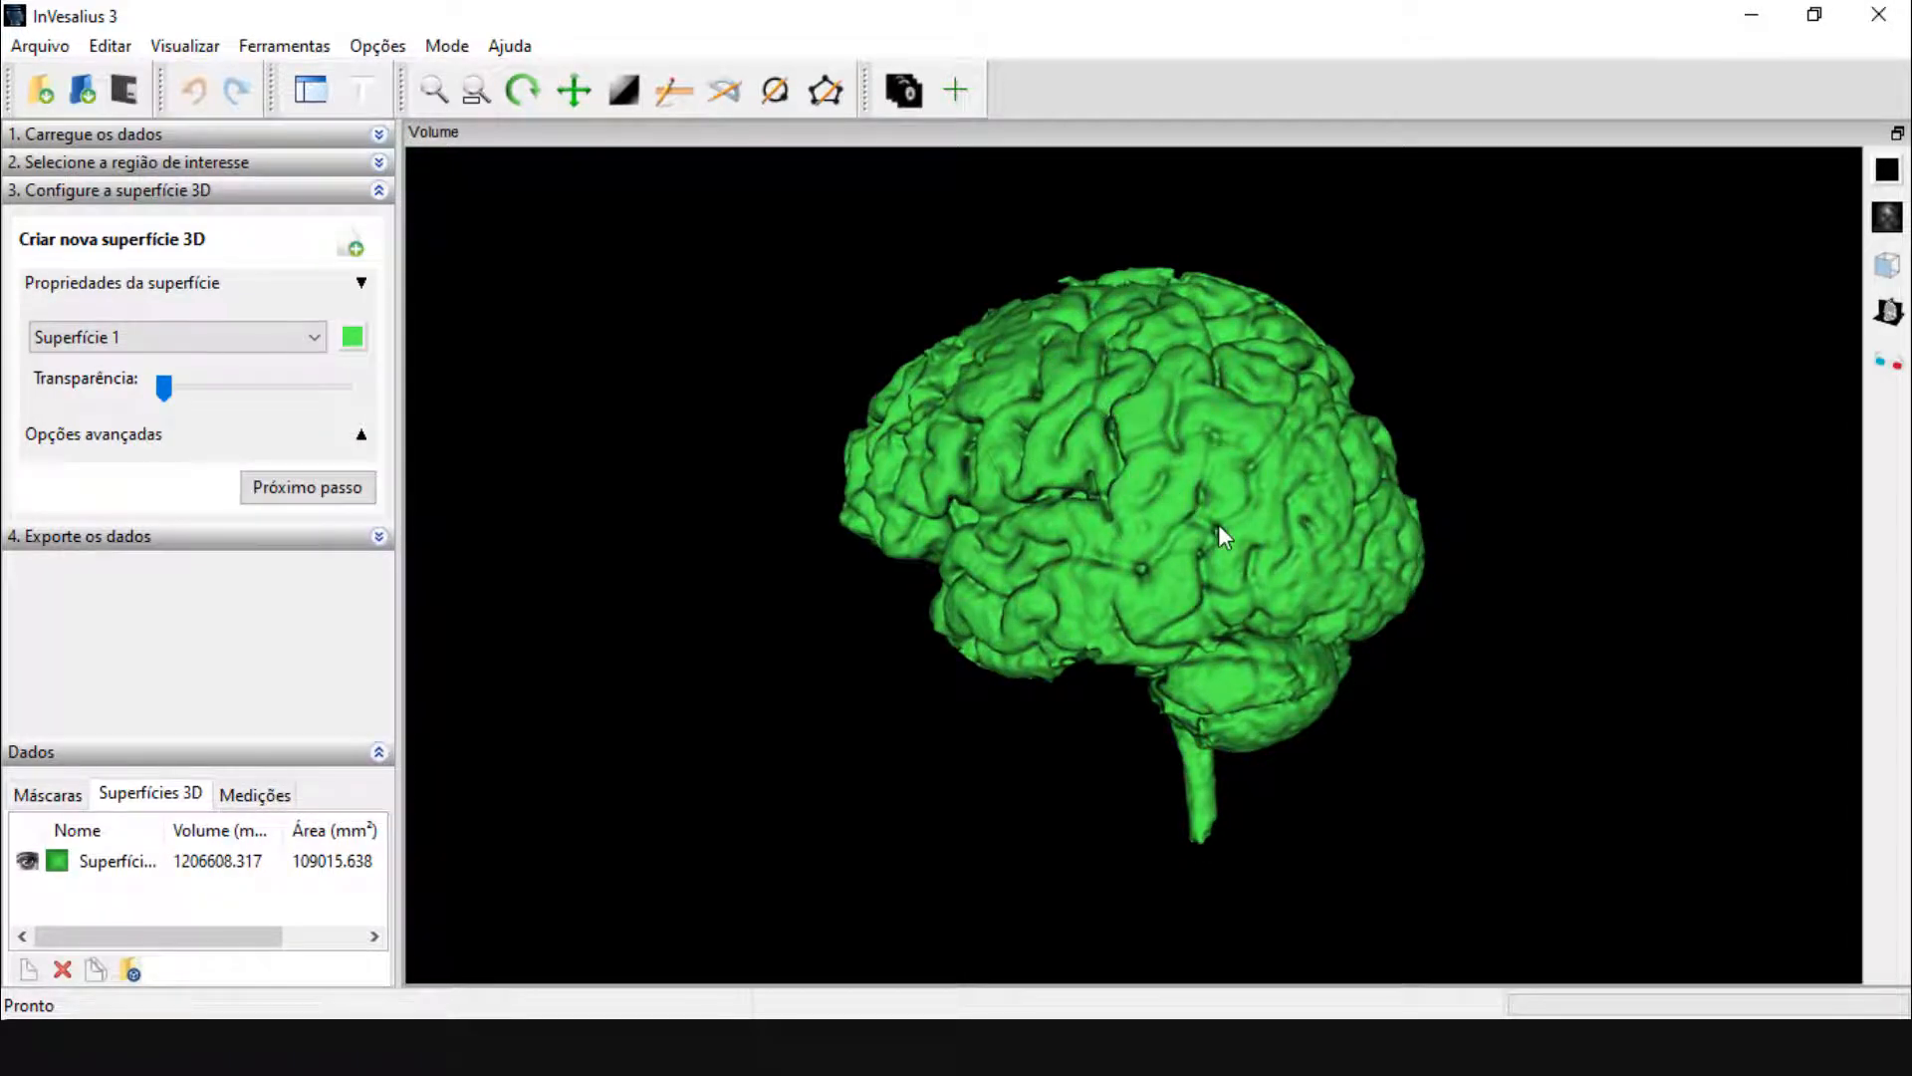
Rotate the brain surface to view its side and front, and restore the four-view layout
{"action": "left_click_drag", "start_coordinate": [1219, 526], "coordinate": [1264, 540]}
{"action": "left_click_drag", "start_coordinate": [871, 391], "coordinate": [1844, 307]}
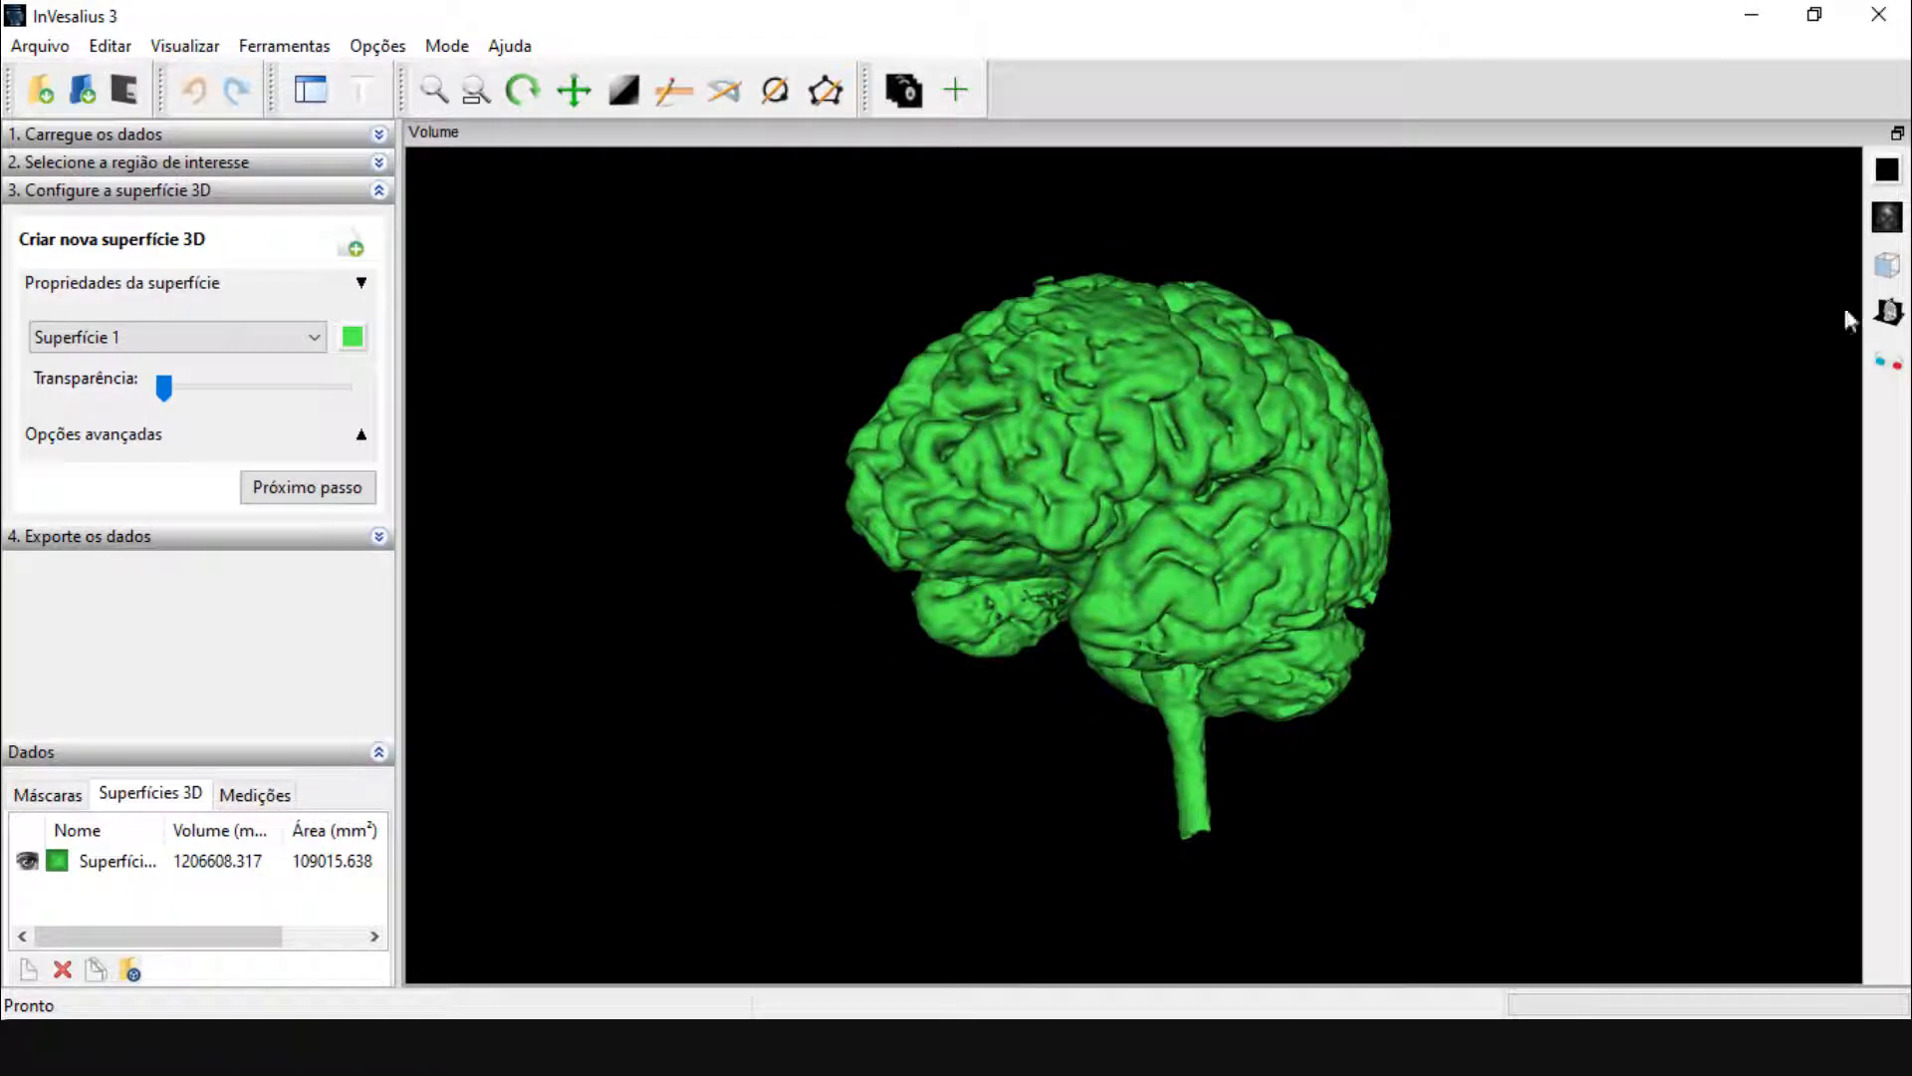
{"action": "left_click", "coordinate": [1897, 133]}
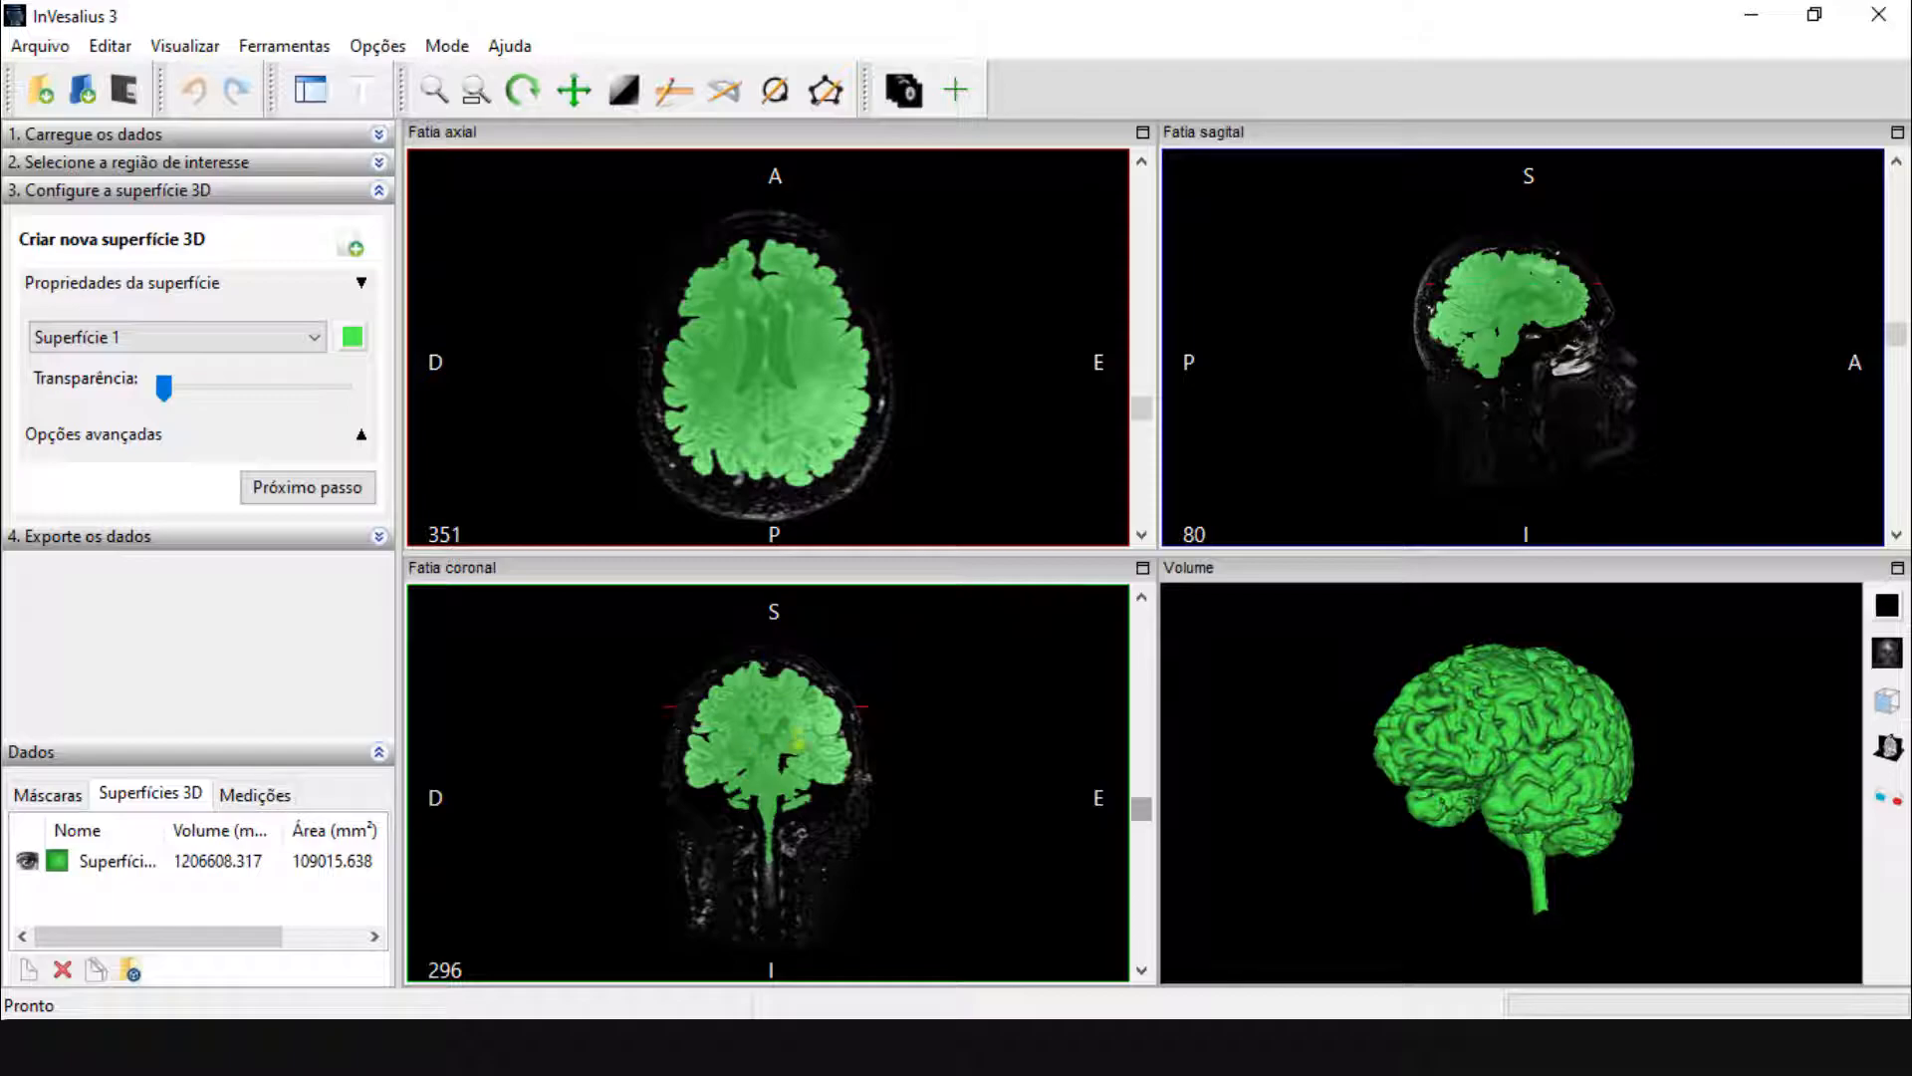
Paint an Objeto watershed marker across both cerebral hemispheres on coronal slice 347
{"action": "right_click_drag", "start_coordinate": [810, 790], "coordinate": [828, 697]}
{"action": "mouse_move", "coordinate": [1145, 809]}
{"action": "left_mouse_down"}
{"action": "mouse_move", "coordinate": [1145, 775]}
{"action": "mouse_move", "coordinate": [1145, 844]}
{"action": "left_mouse_up"}
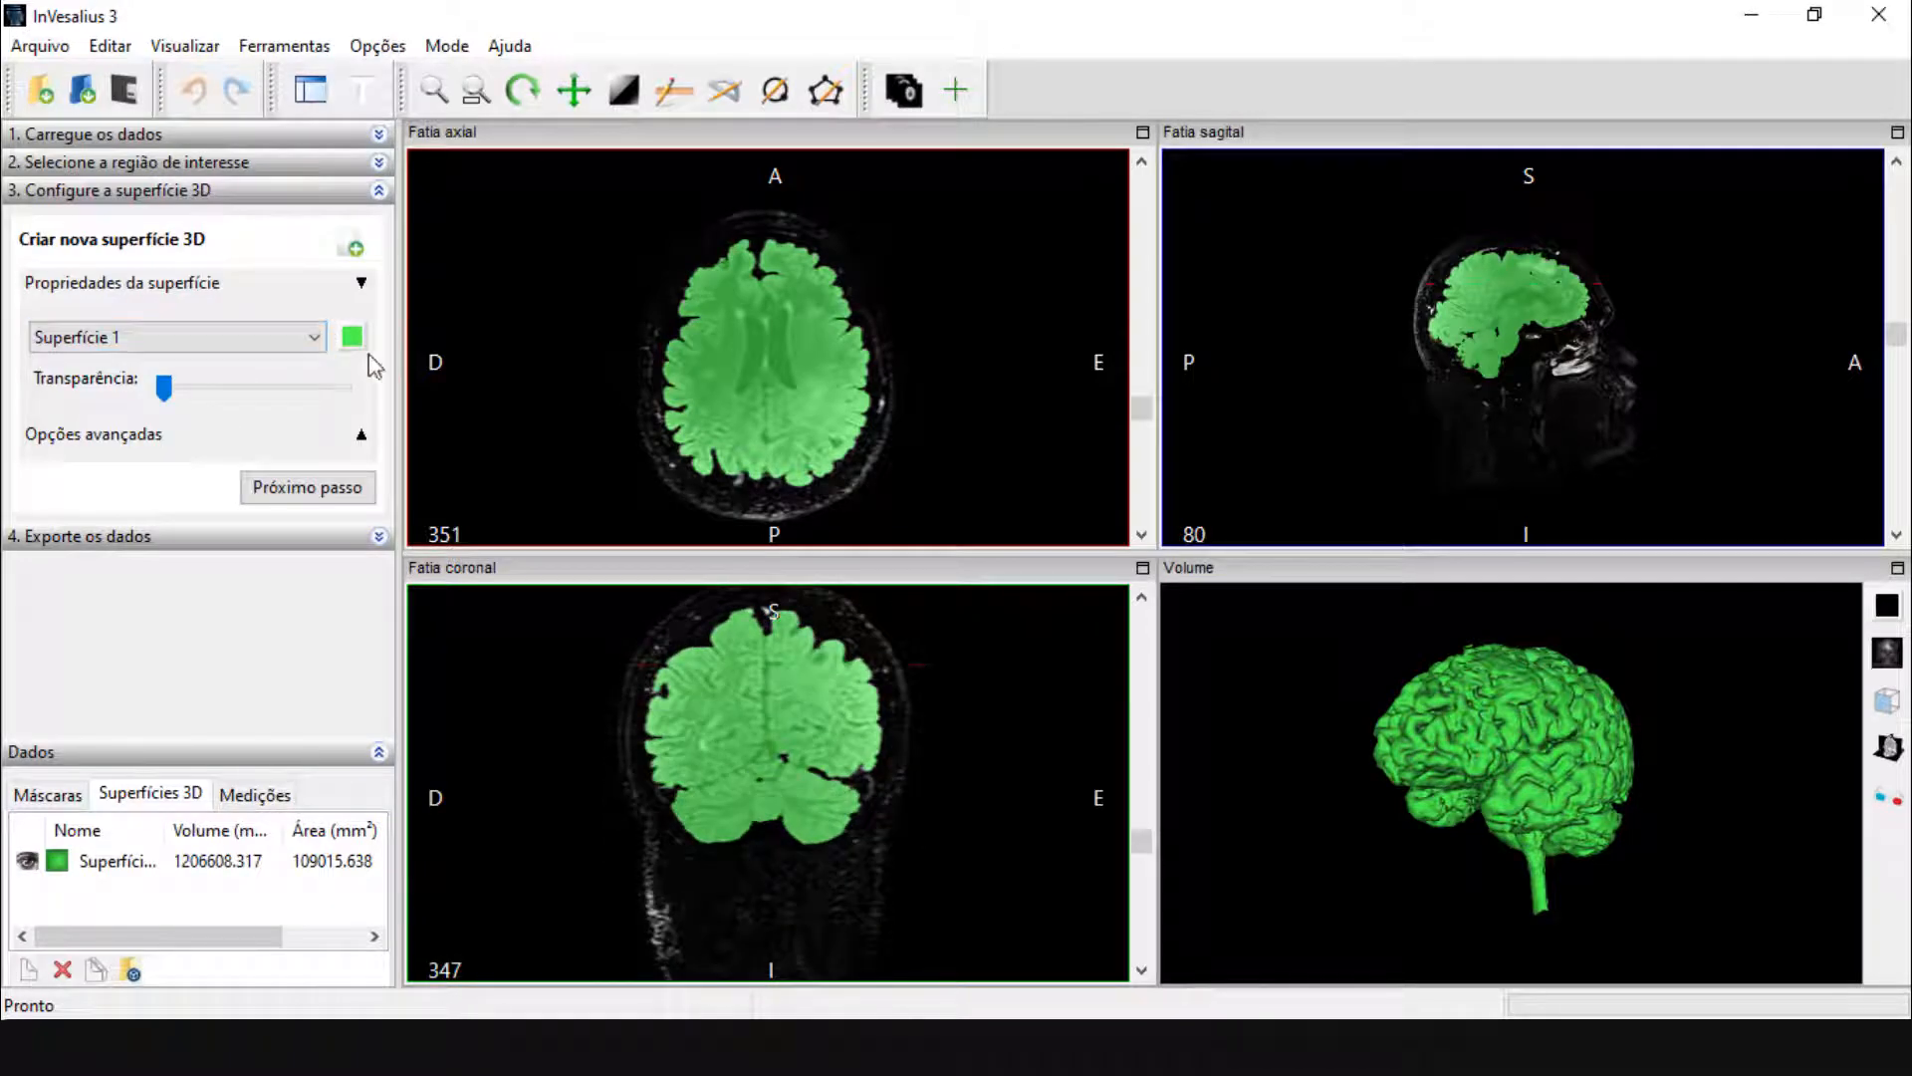
{"action": "left_click", "coordinate": [379, 163]}
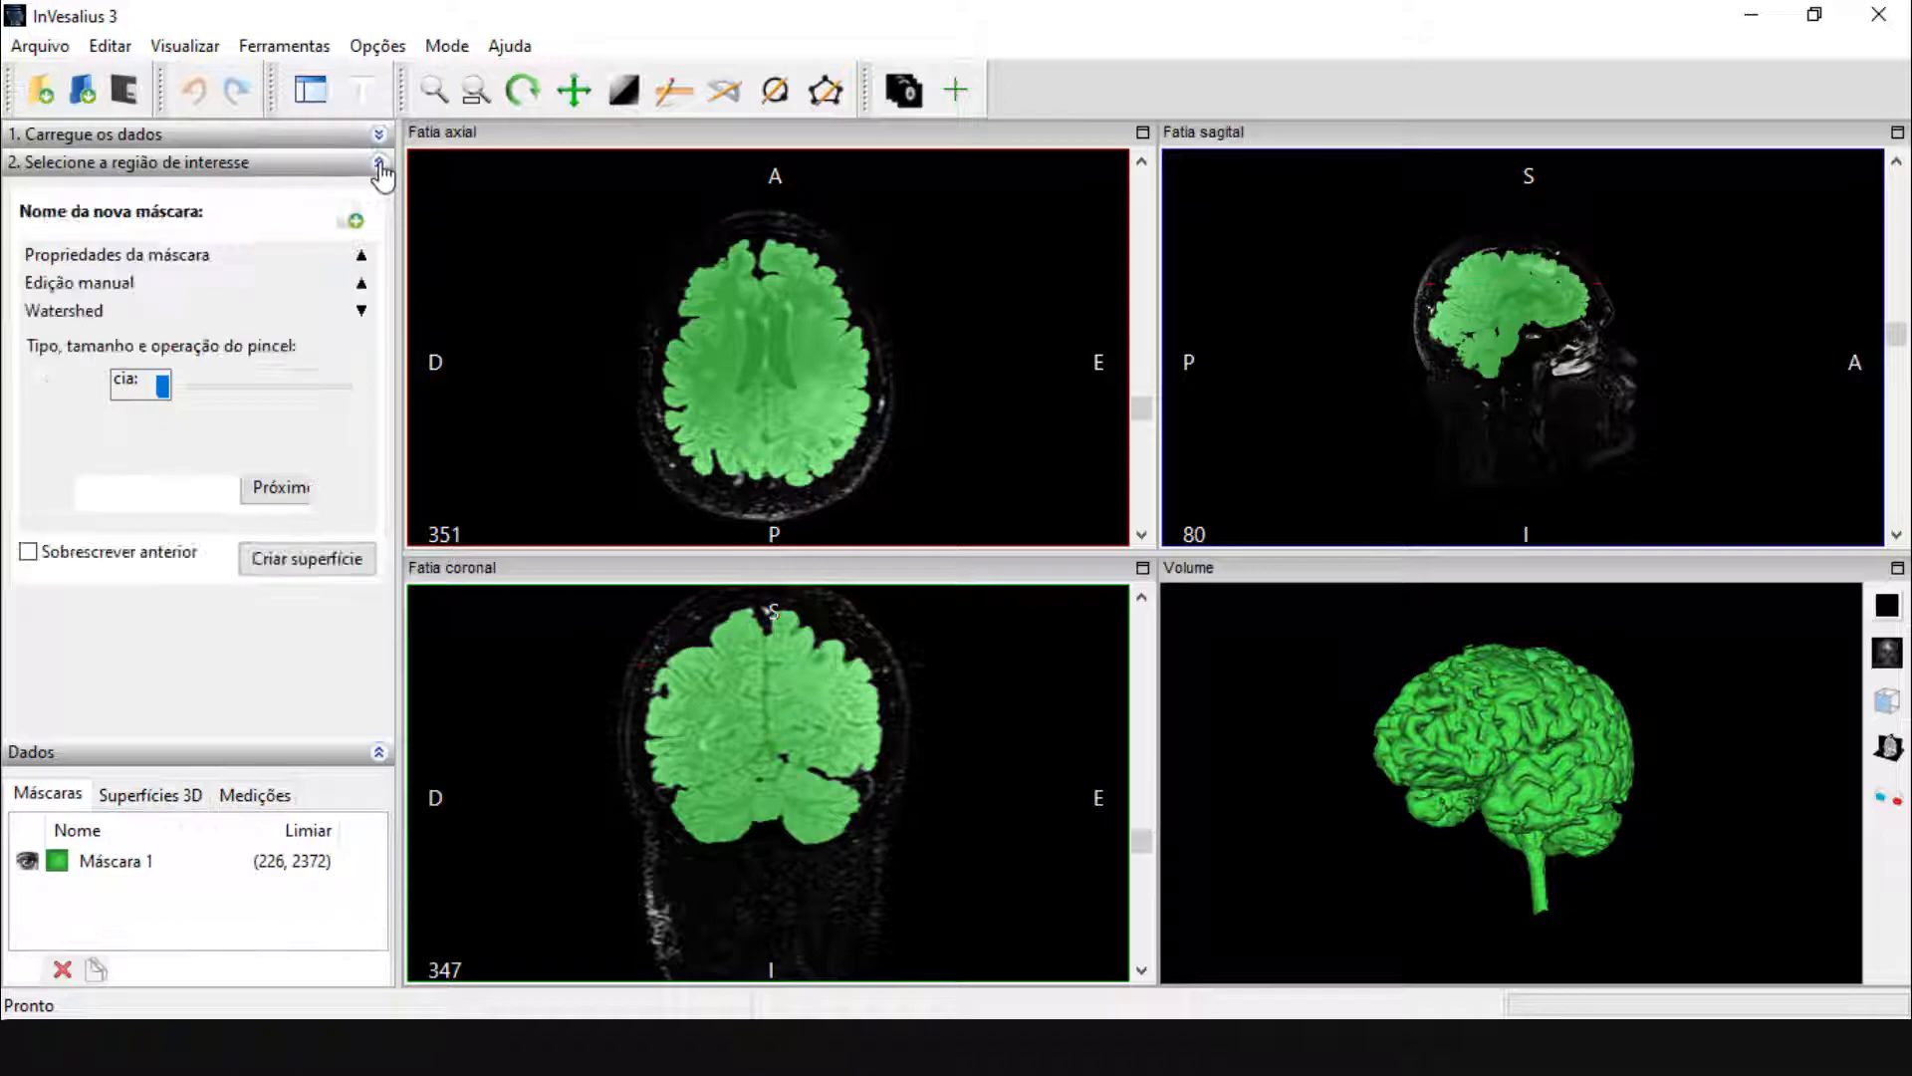
{"action": "left_click", "coordinate": [360, 310]}
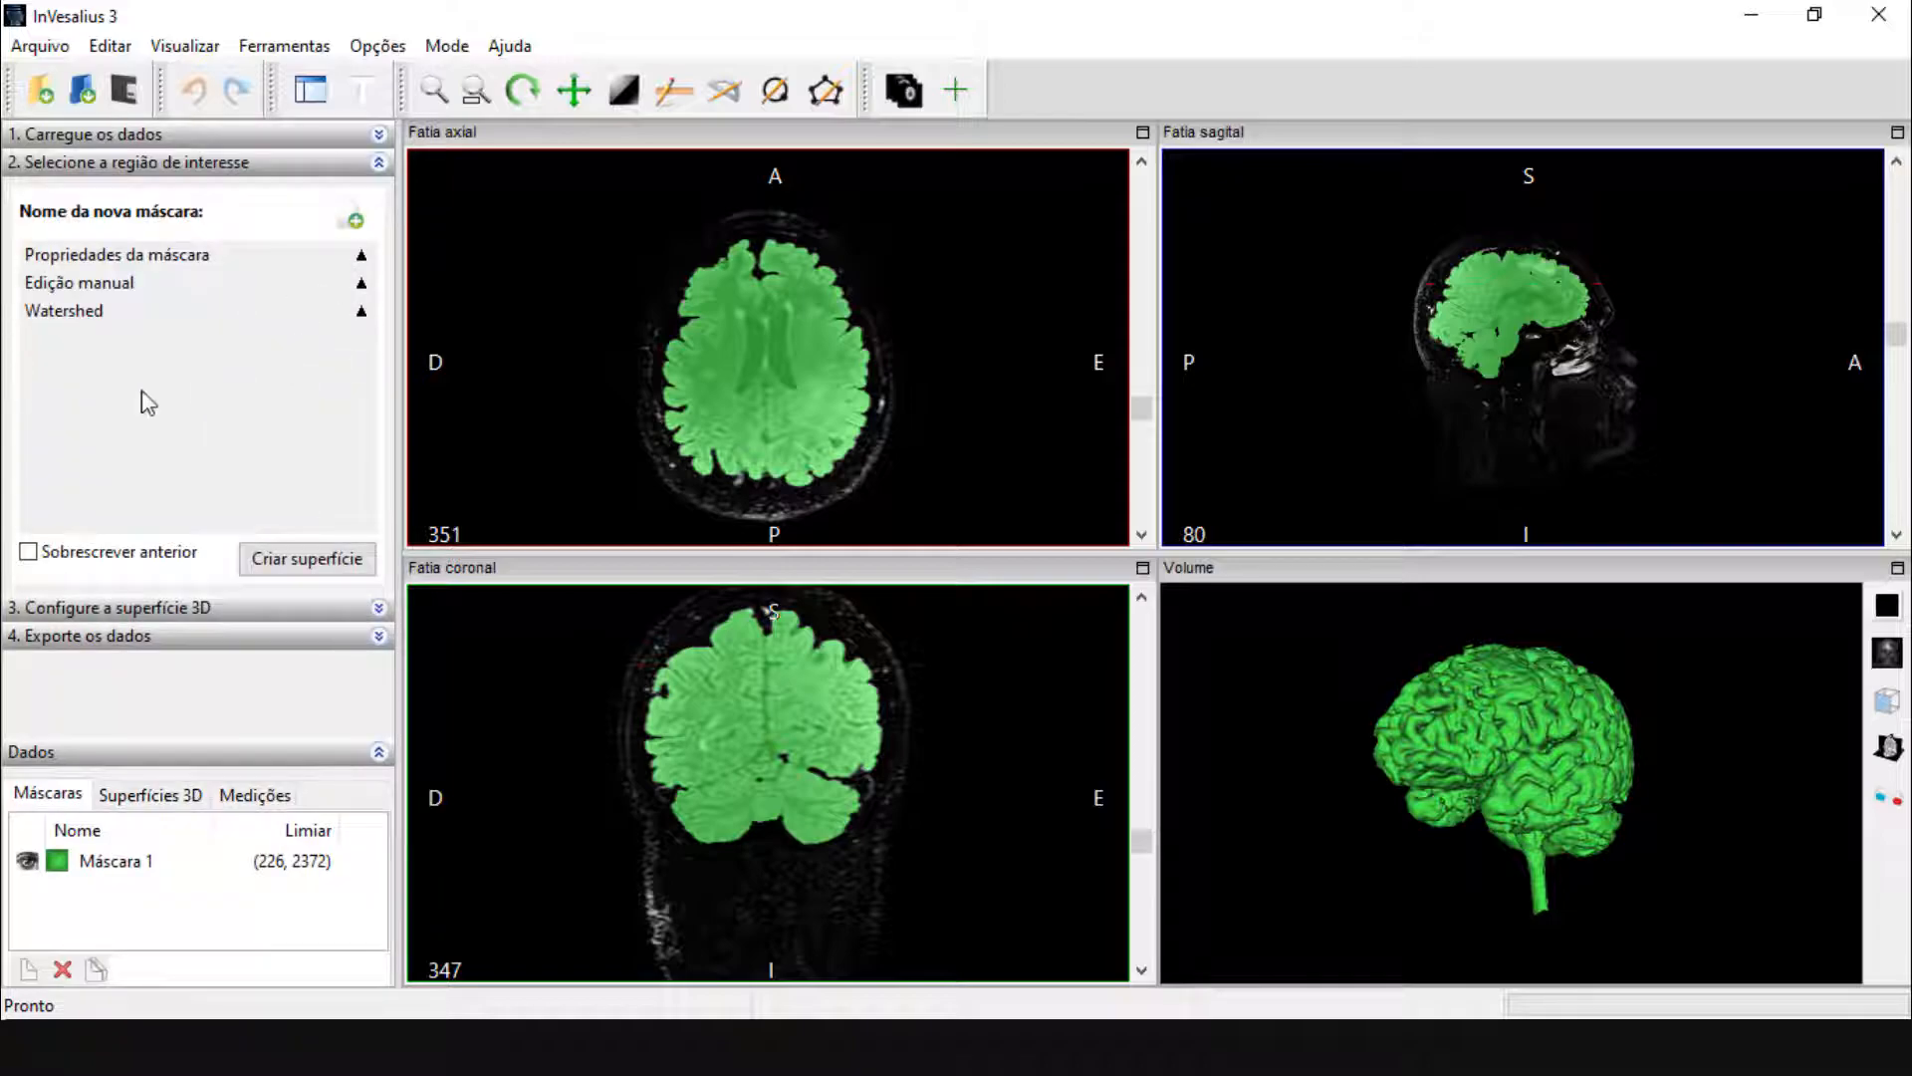
{"action": "left_click", "coordinate": [269, 386]}
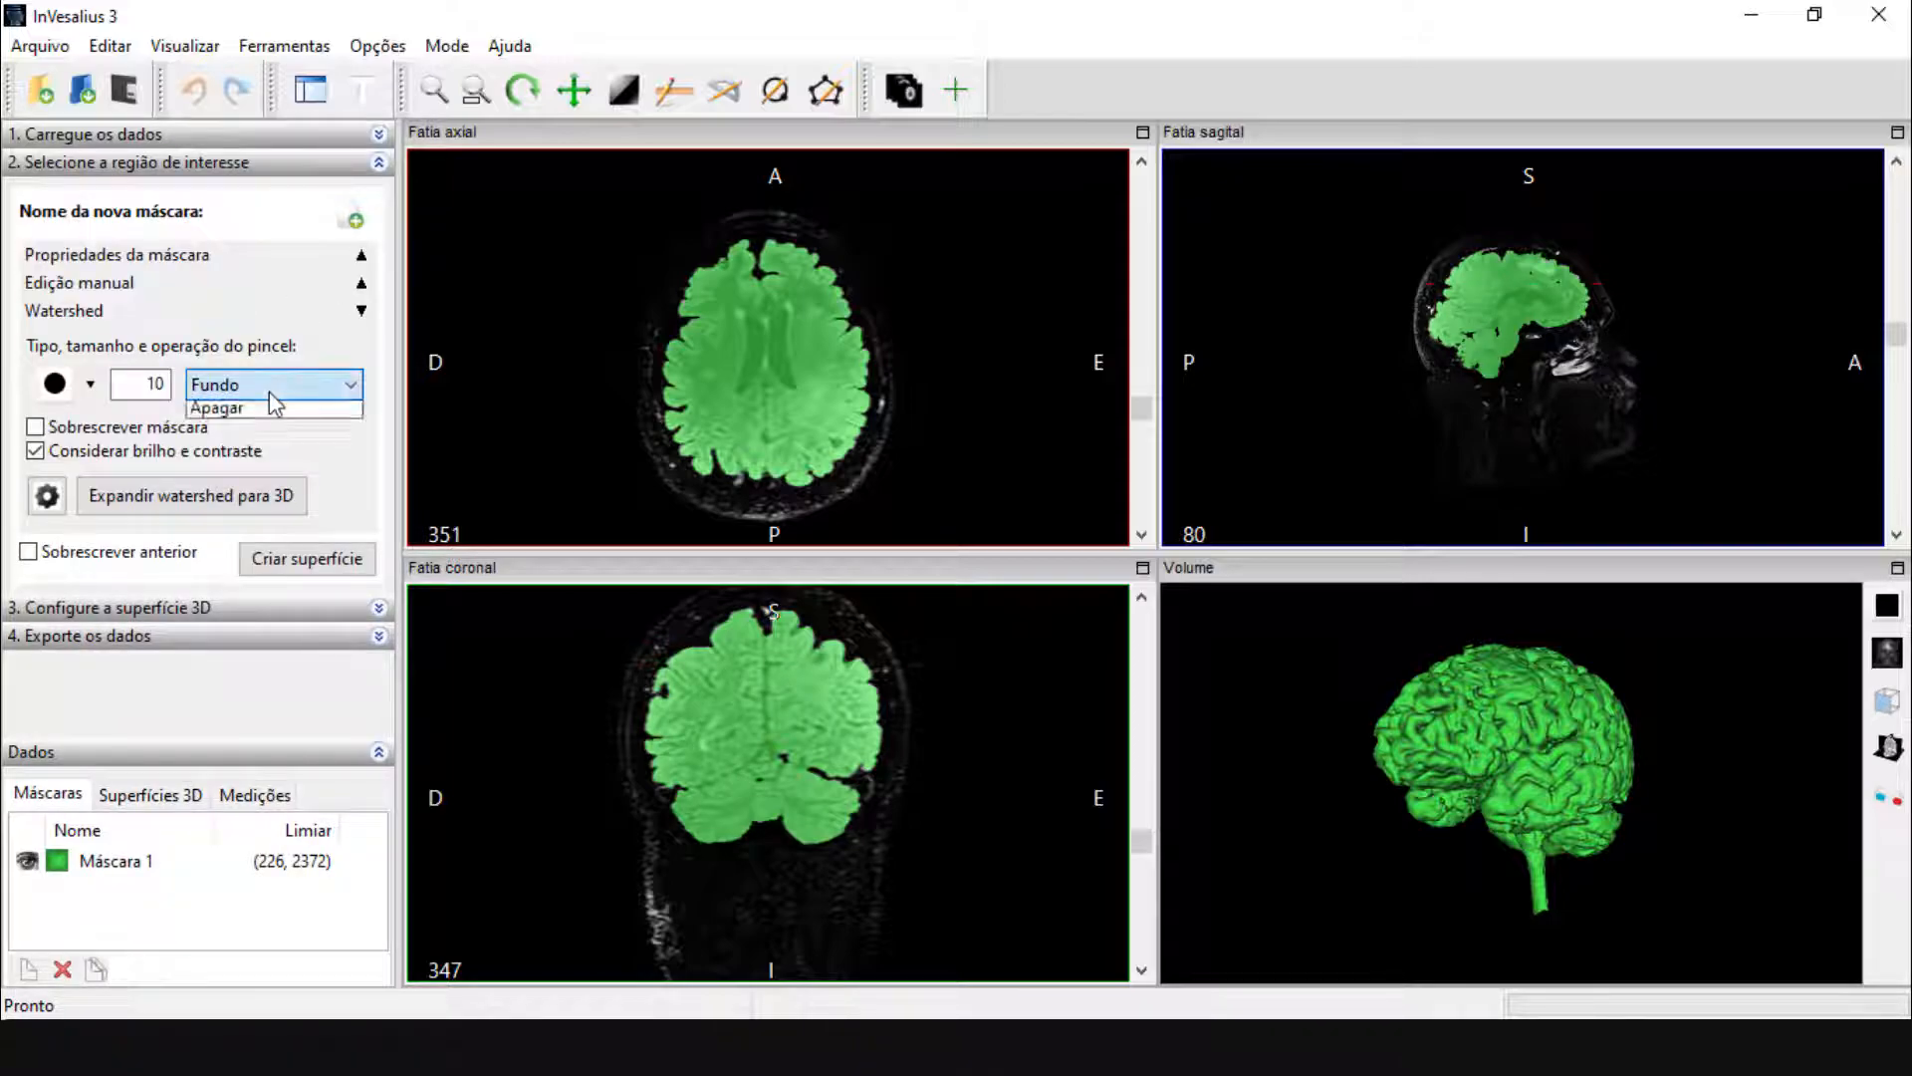
{"action": "left_click", "coordinate": [257, 406]}
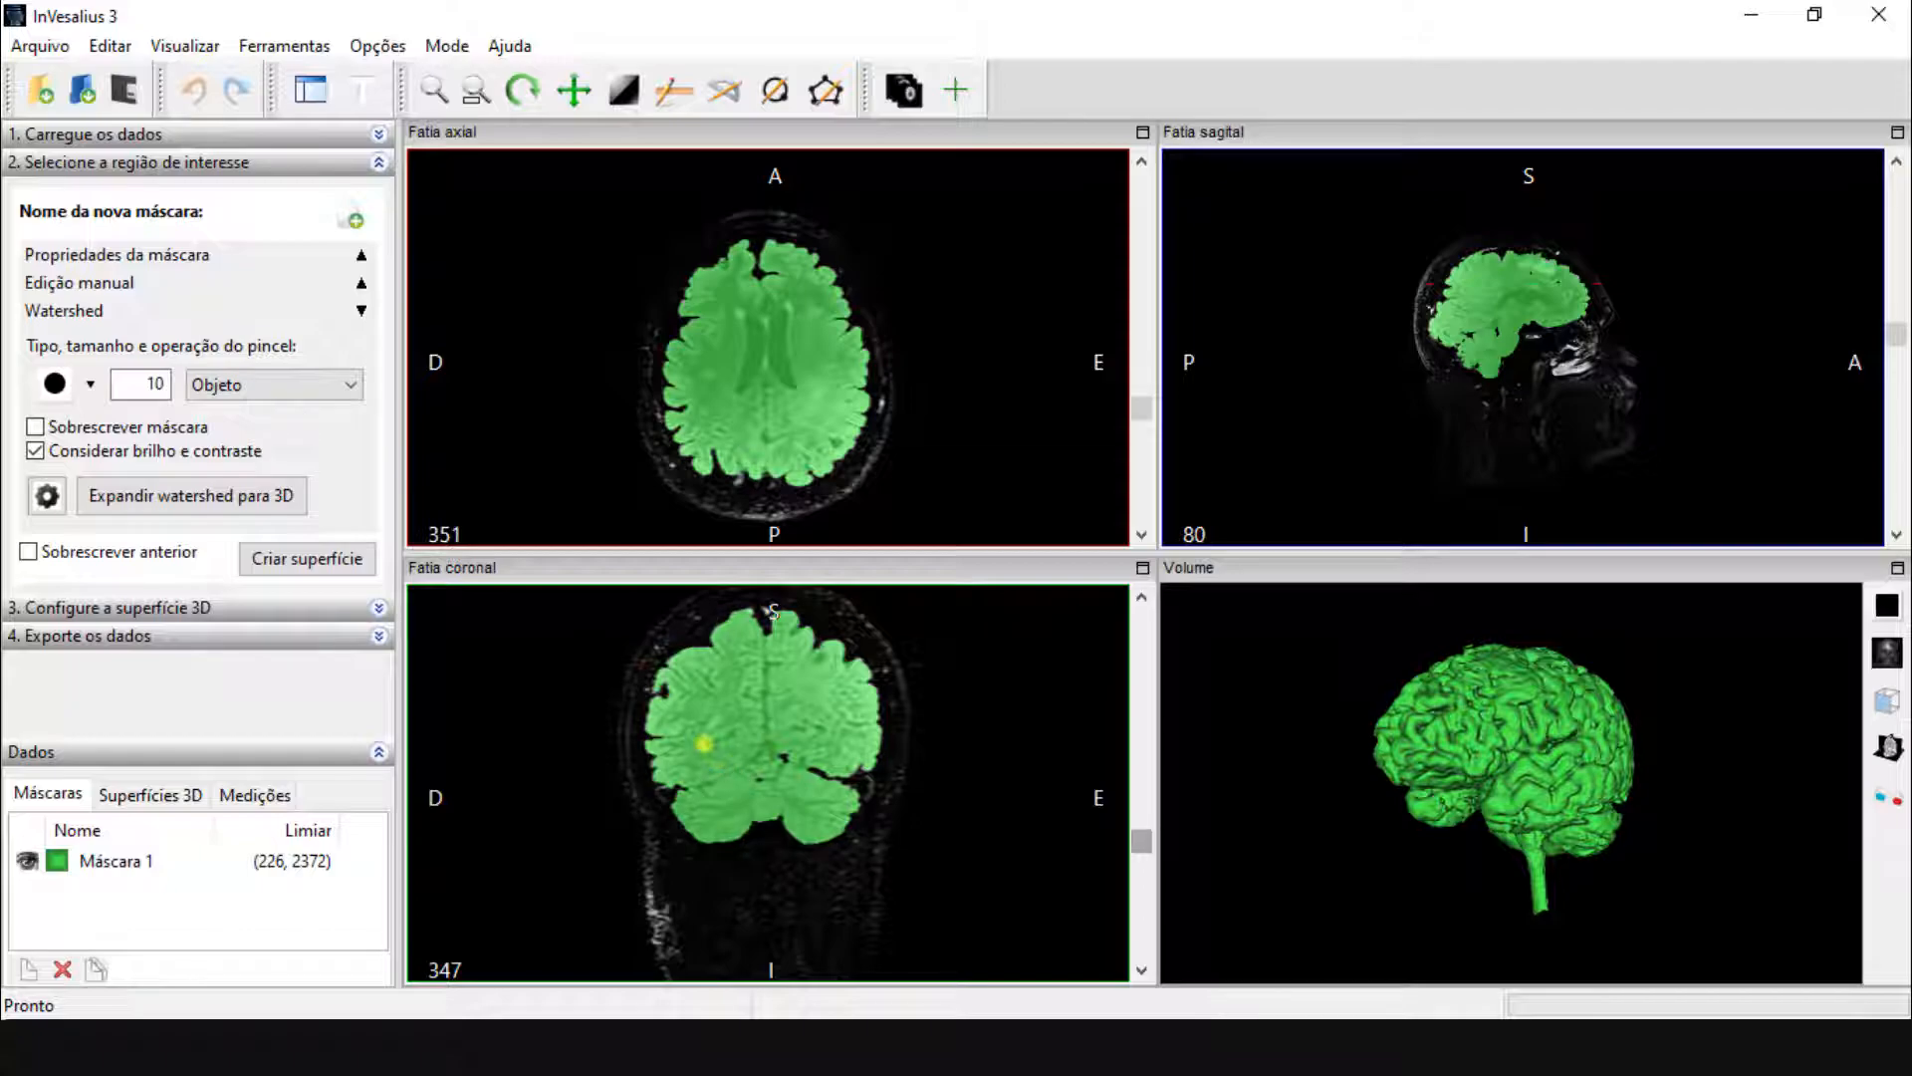
{"action": "mouse_move", "coordinate": [704, 743]}
{"action": "left_mouse_down"}
{"action": "mouse_move", "coordinate": [726, 700]}
{"action": "mouse_move", "coordinate": [790, 694]}
{"action": "mouse_move", "coordinate": [837, 722]}
{"action": "left_mouse_up"}
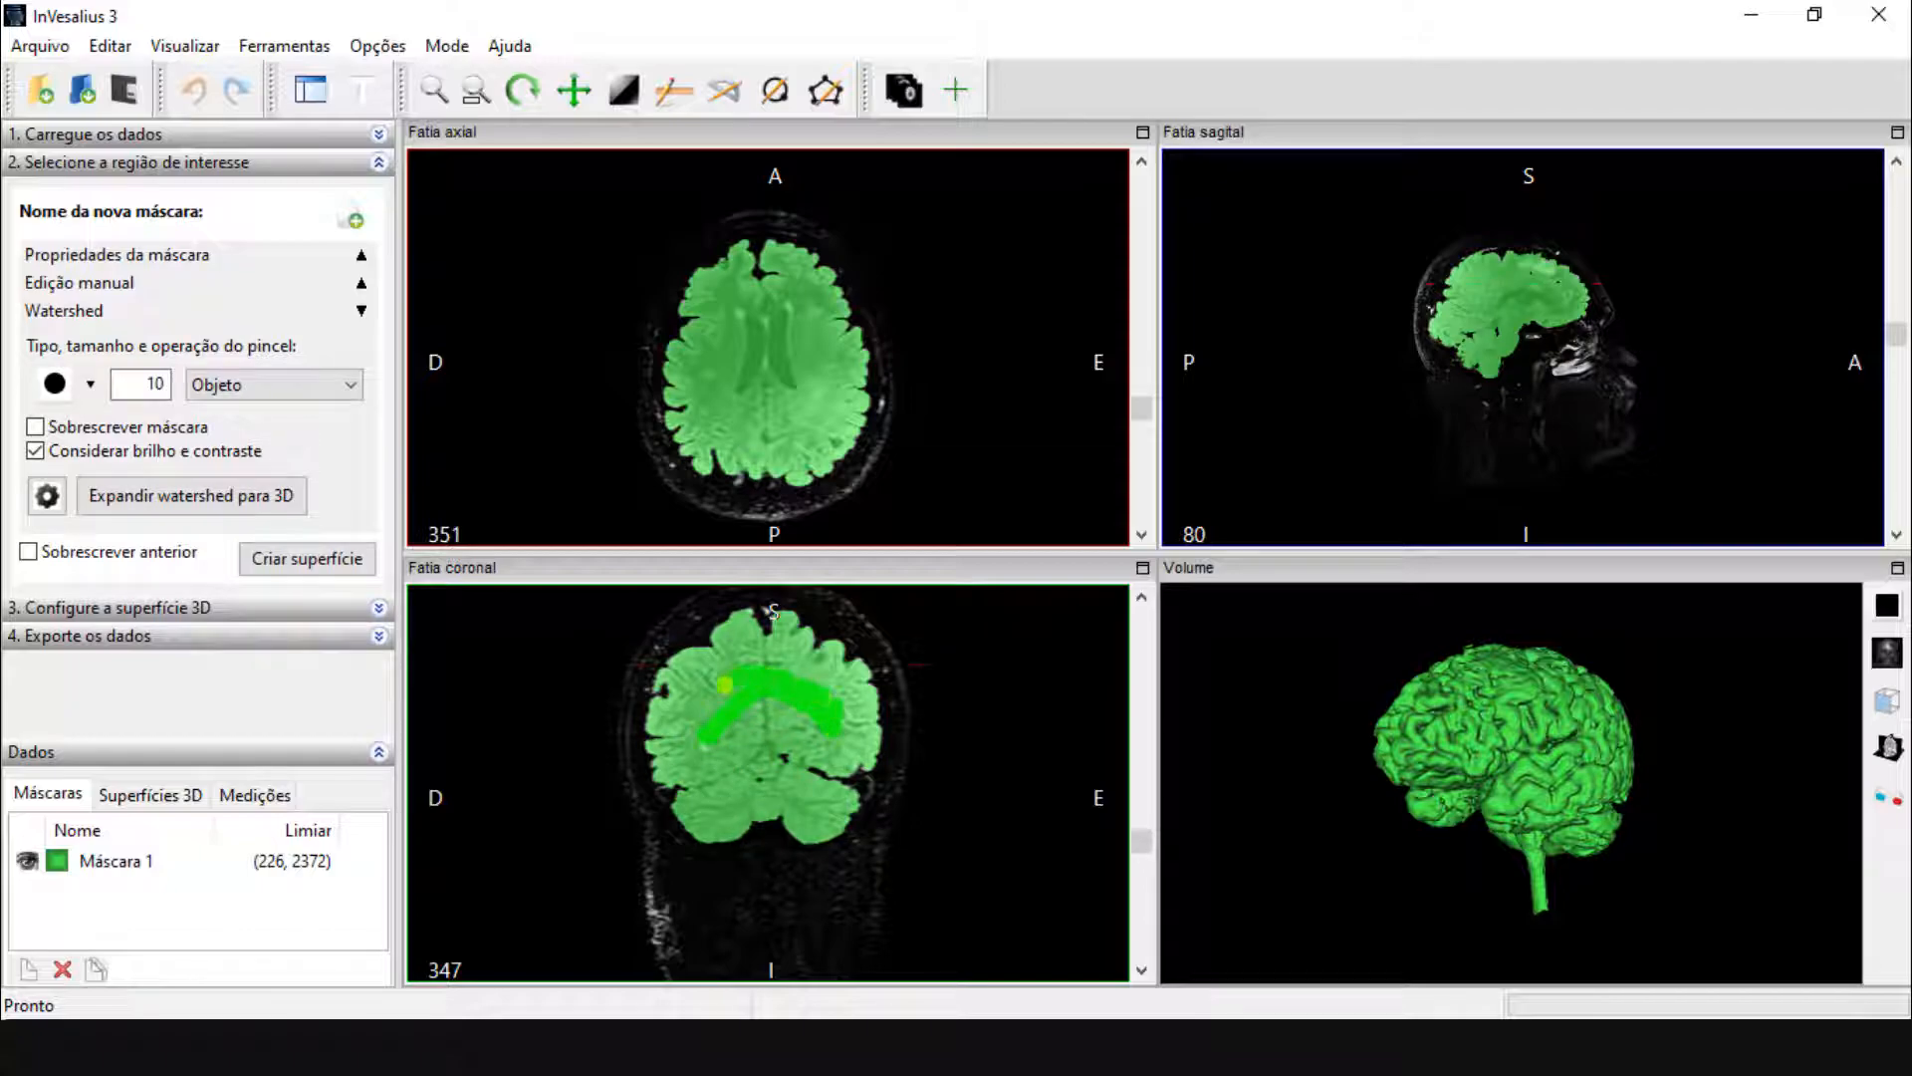
Paint Fundo watershed markers across the cerebellum and around the outside of the cerebrum on coronal slice 347
{"action": "left_click", "coordinate": [271, 385]}
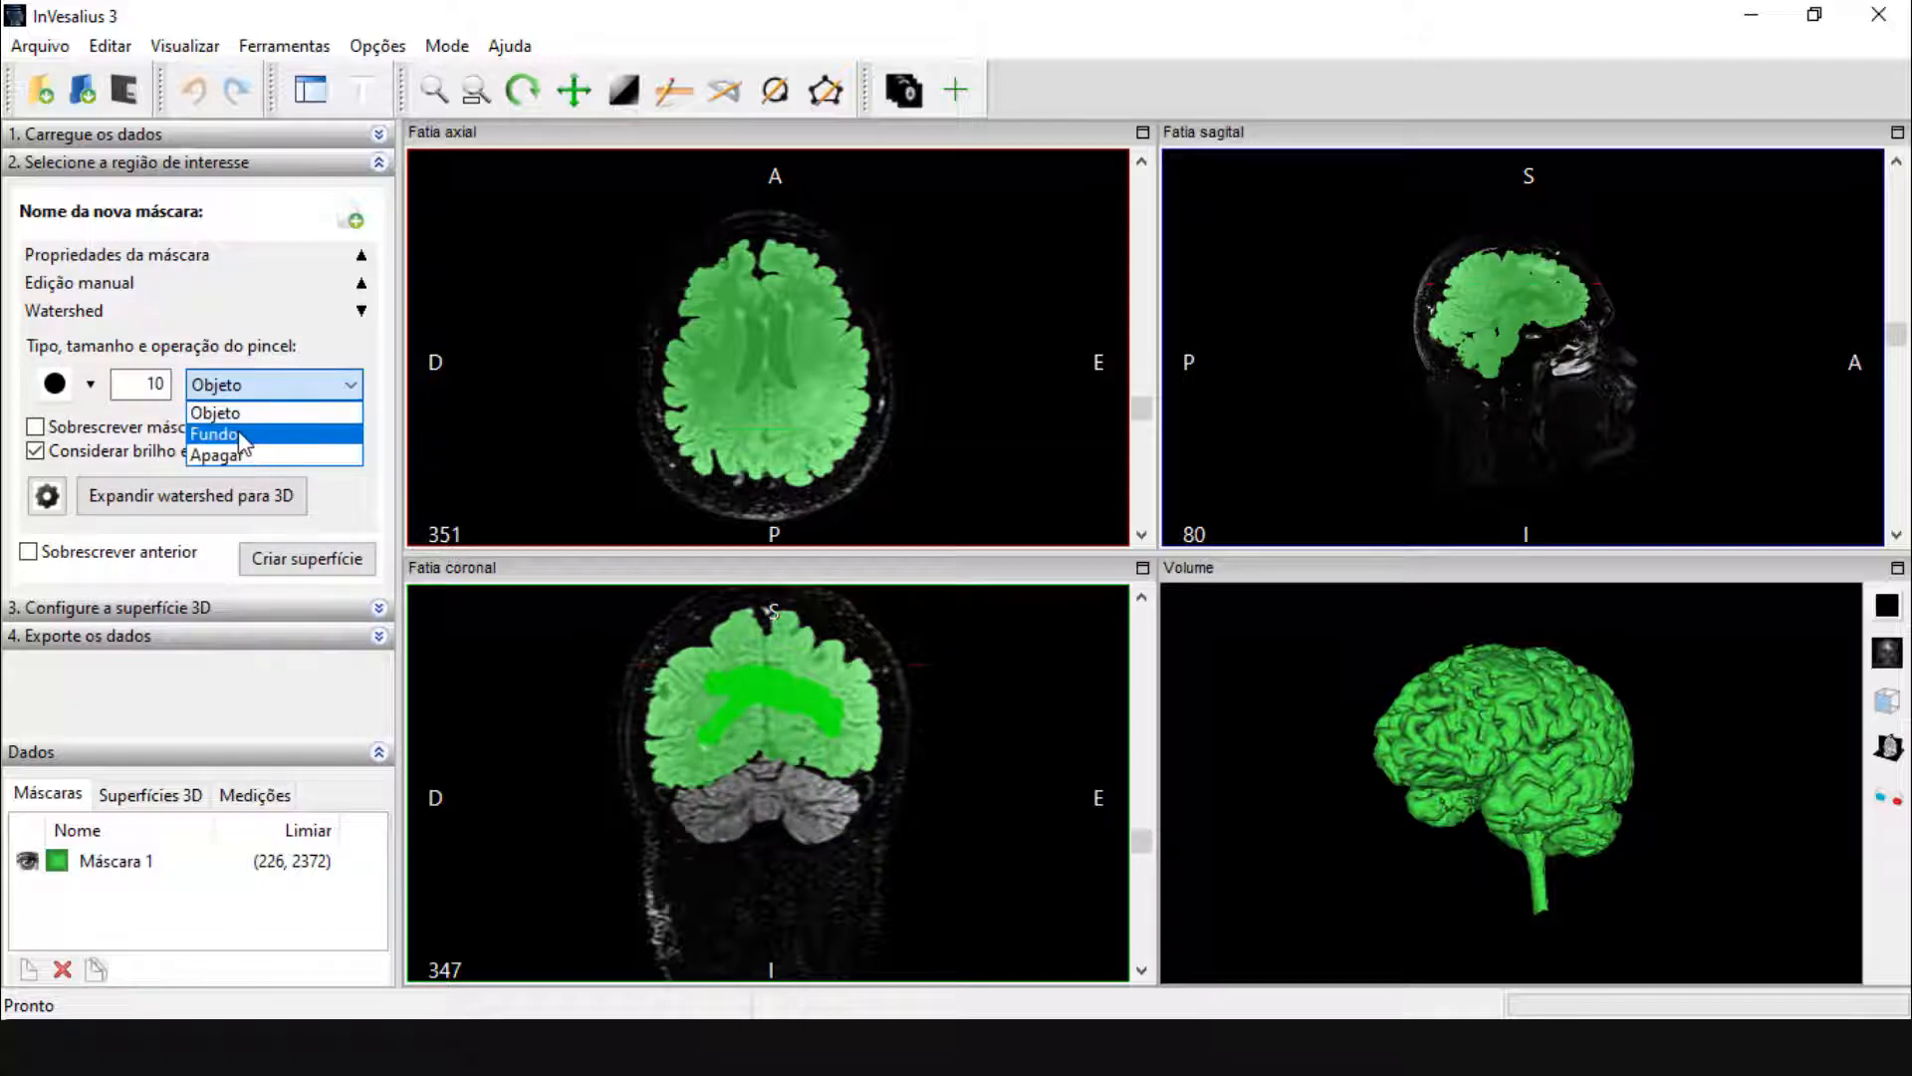
{"action": "left_click", "coordinate": [244, 435]}
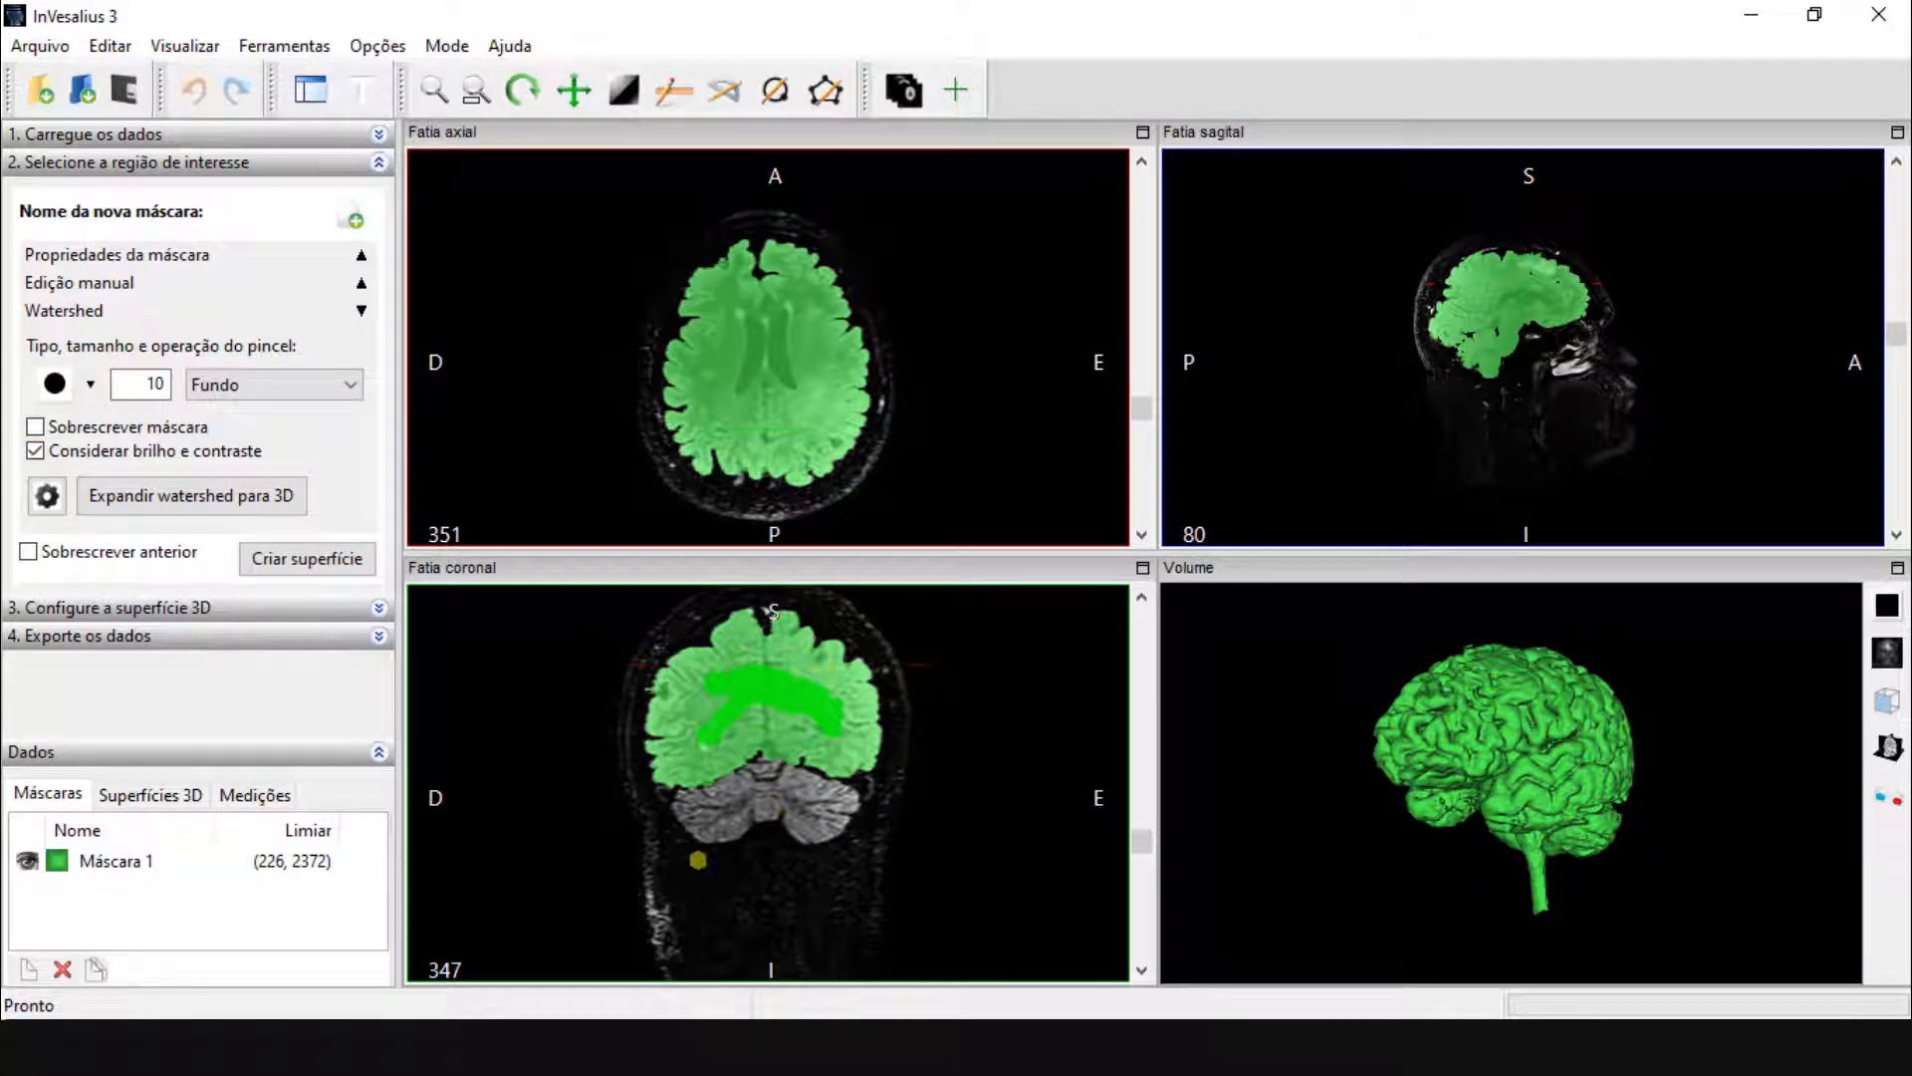
{"action": "mouse_move", "coordinate": [682, 833]}
{"action": "left_mouse_down"}
{"action": "mouse_move", "coordinate": [762, 807]}
{"action": "mouse_move", "coordinate": [911, 815]}
{"action": "mouse_move", "coordinate": [873, 803]}
{"action": "mouse_move", "coordinate": [899, 742]}
{"action": "mouse_move", "coordinate": [889, 633]}
{"action": "left_mouse_up"}
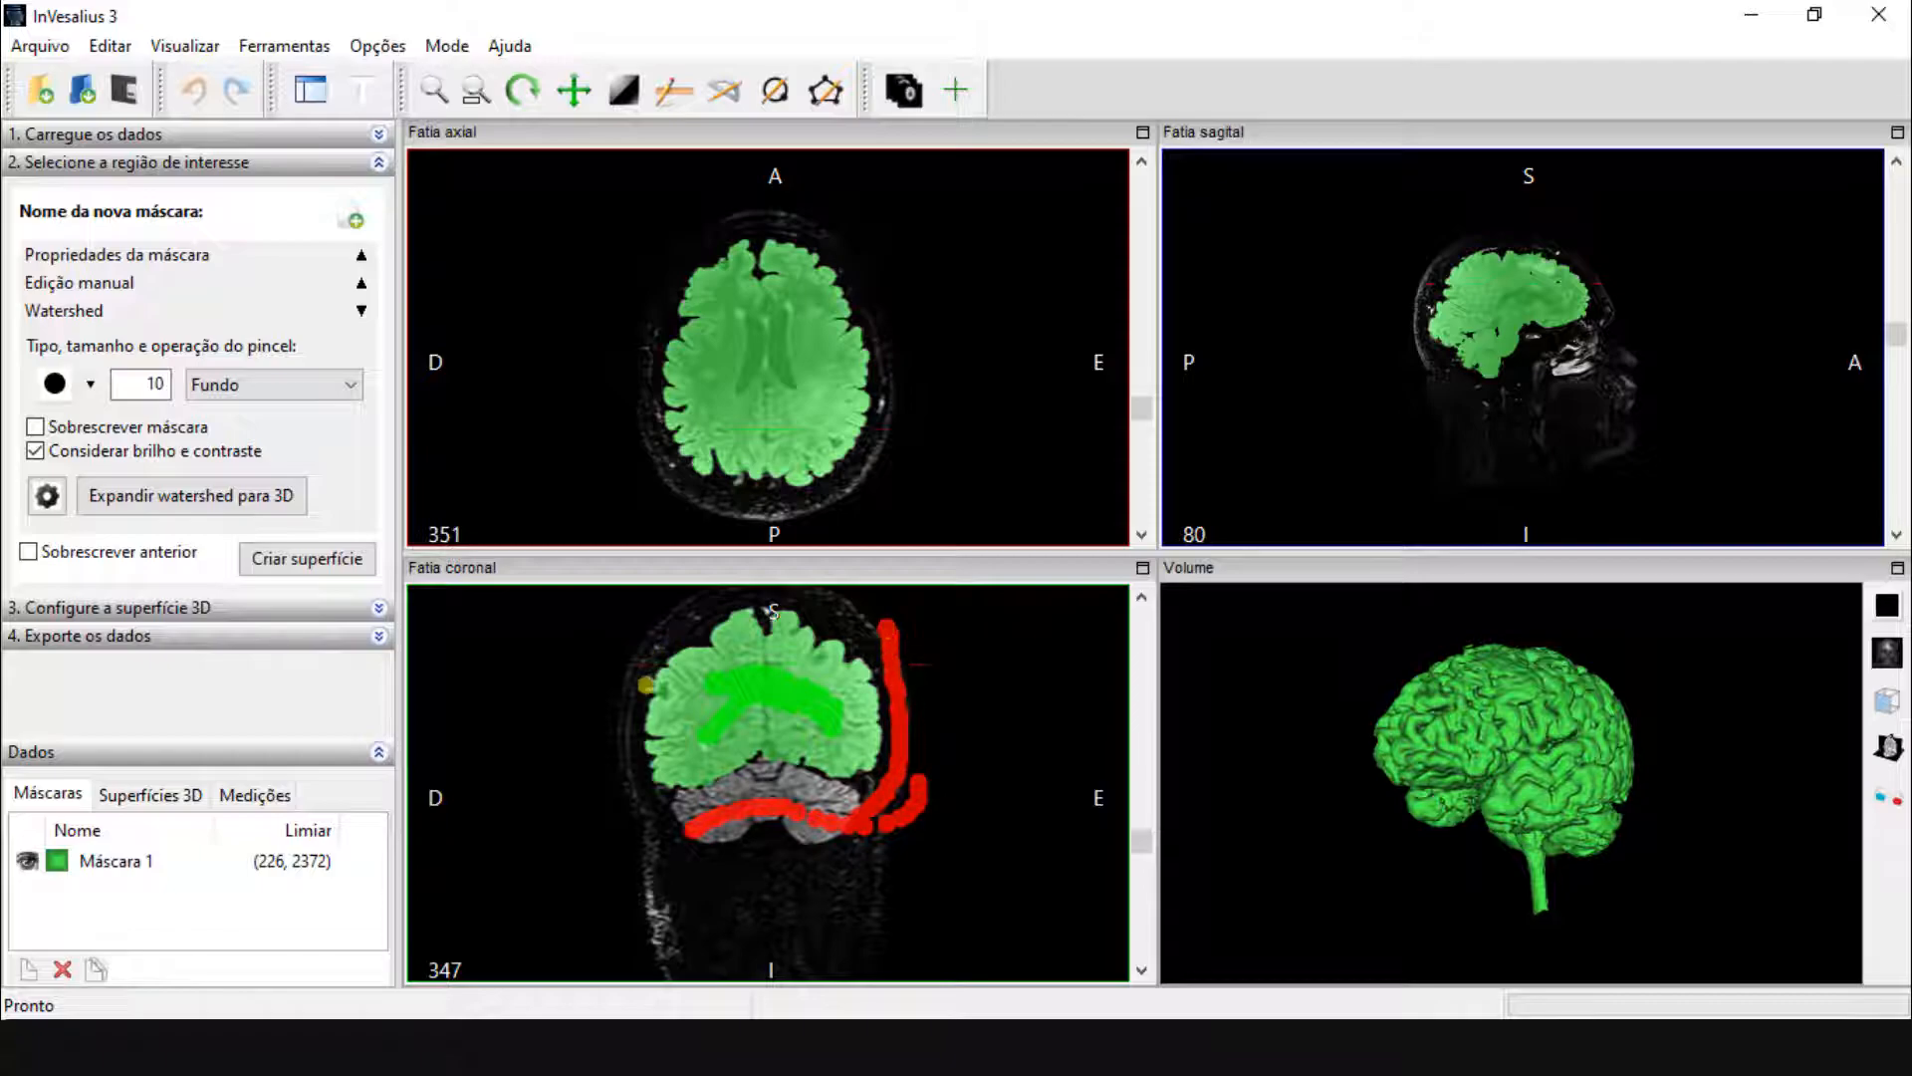
{"action": "mouse_move", "coordinate": [677, 803]}
{"action": "left_mouse_down"}
{"action": "mouse_move", "coordinate": [645, 809]}
{"action": "mouse_move", "coordinate": [619, 696]}
{"action": "left_mouse_up"}
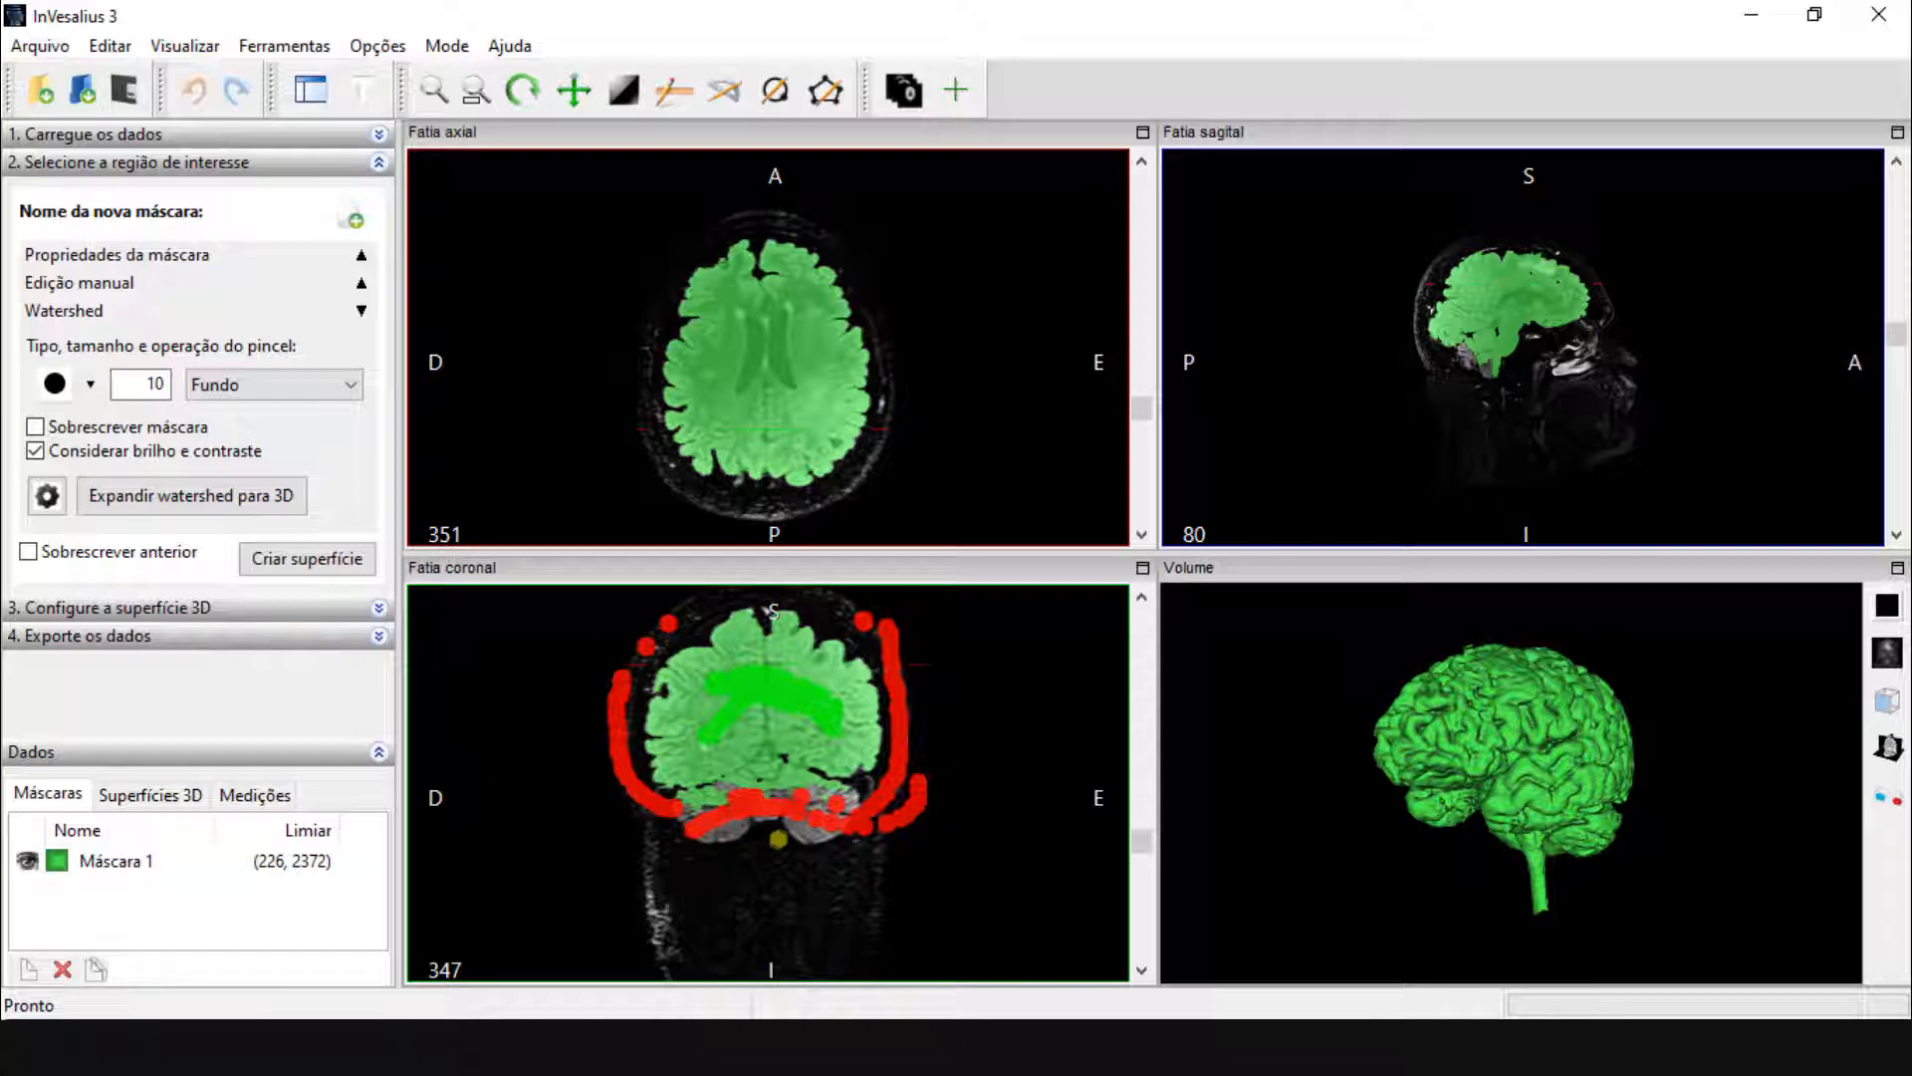
Fill in more Fundo marker over the upper cerebellum on coronal slice 347, just below the cerebrum
{"action": "mouse_move", "coordinate": [778, 840]}
{"action": "right_mouse_down"}
{"action": "mouse_move", "coordinate": [798, 767]}
{"action": "mouse_move", "coordinate": [806, 789]}
{"action": "mouse_move", "coordinate": [785, 794]}
{"action": "right_mouse_up"}
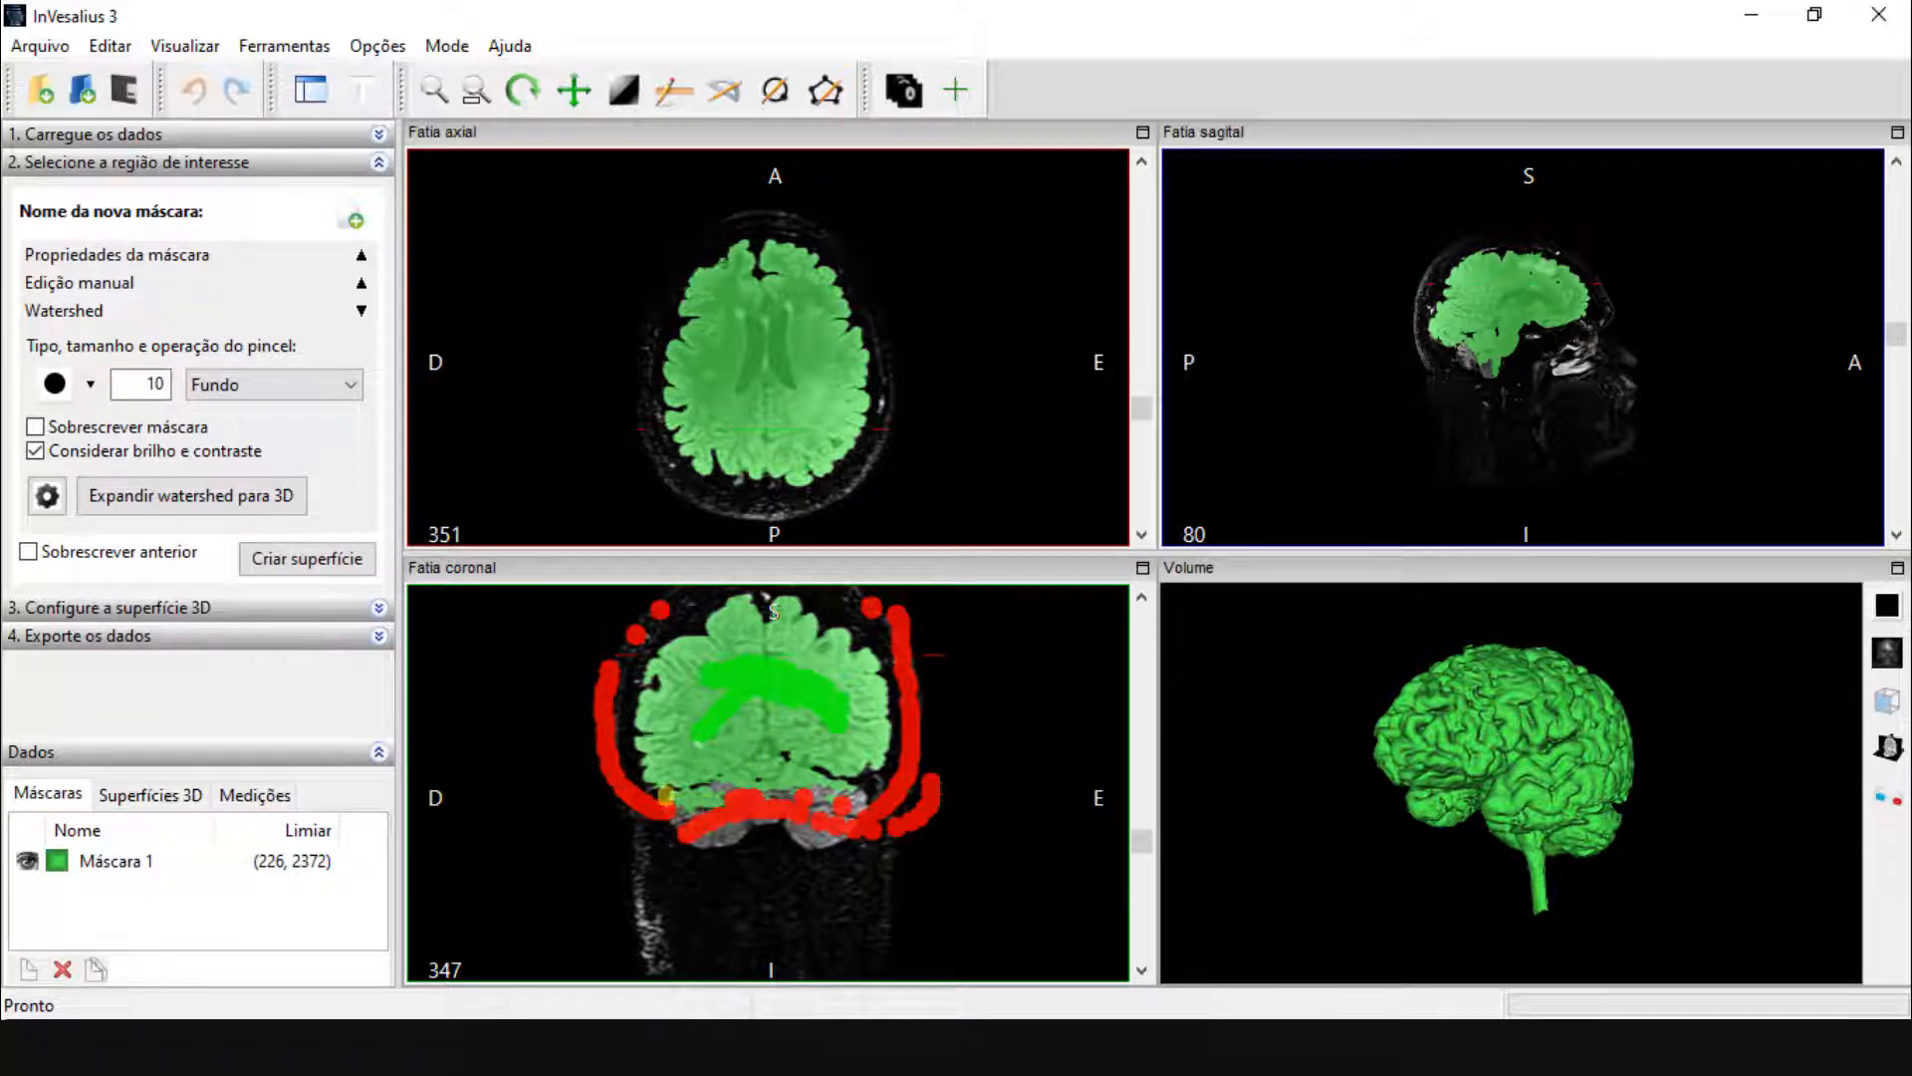
{"action": "left_click", "coordinate": [240, 391]}
{"action": "left_click", "coordinate": [241, 392]}
{"action": "left_click", "coordinate": [696, 805]}
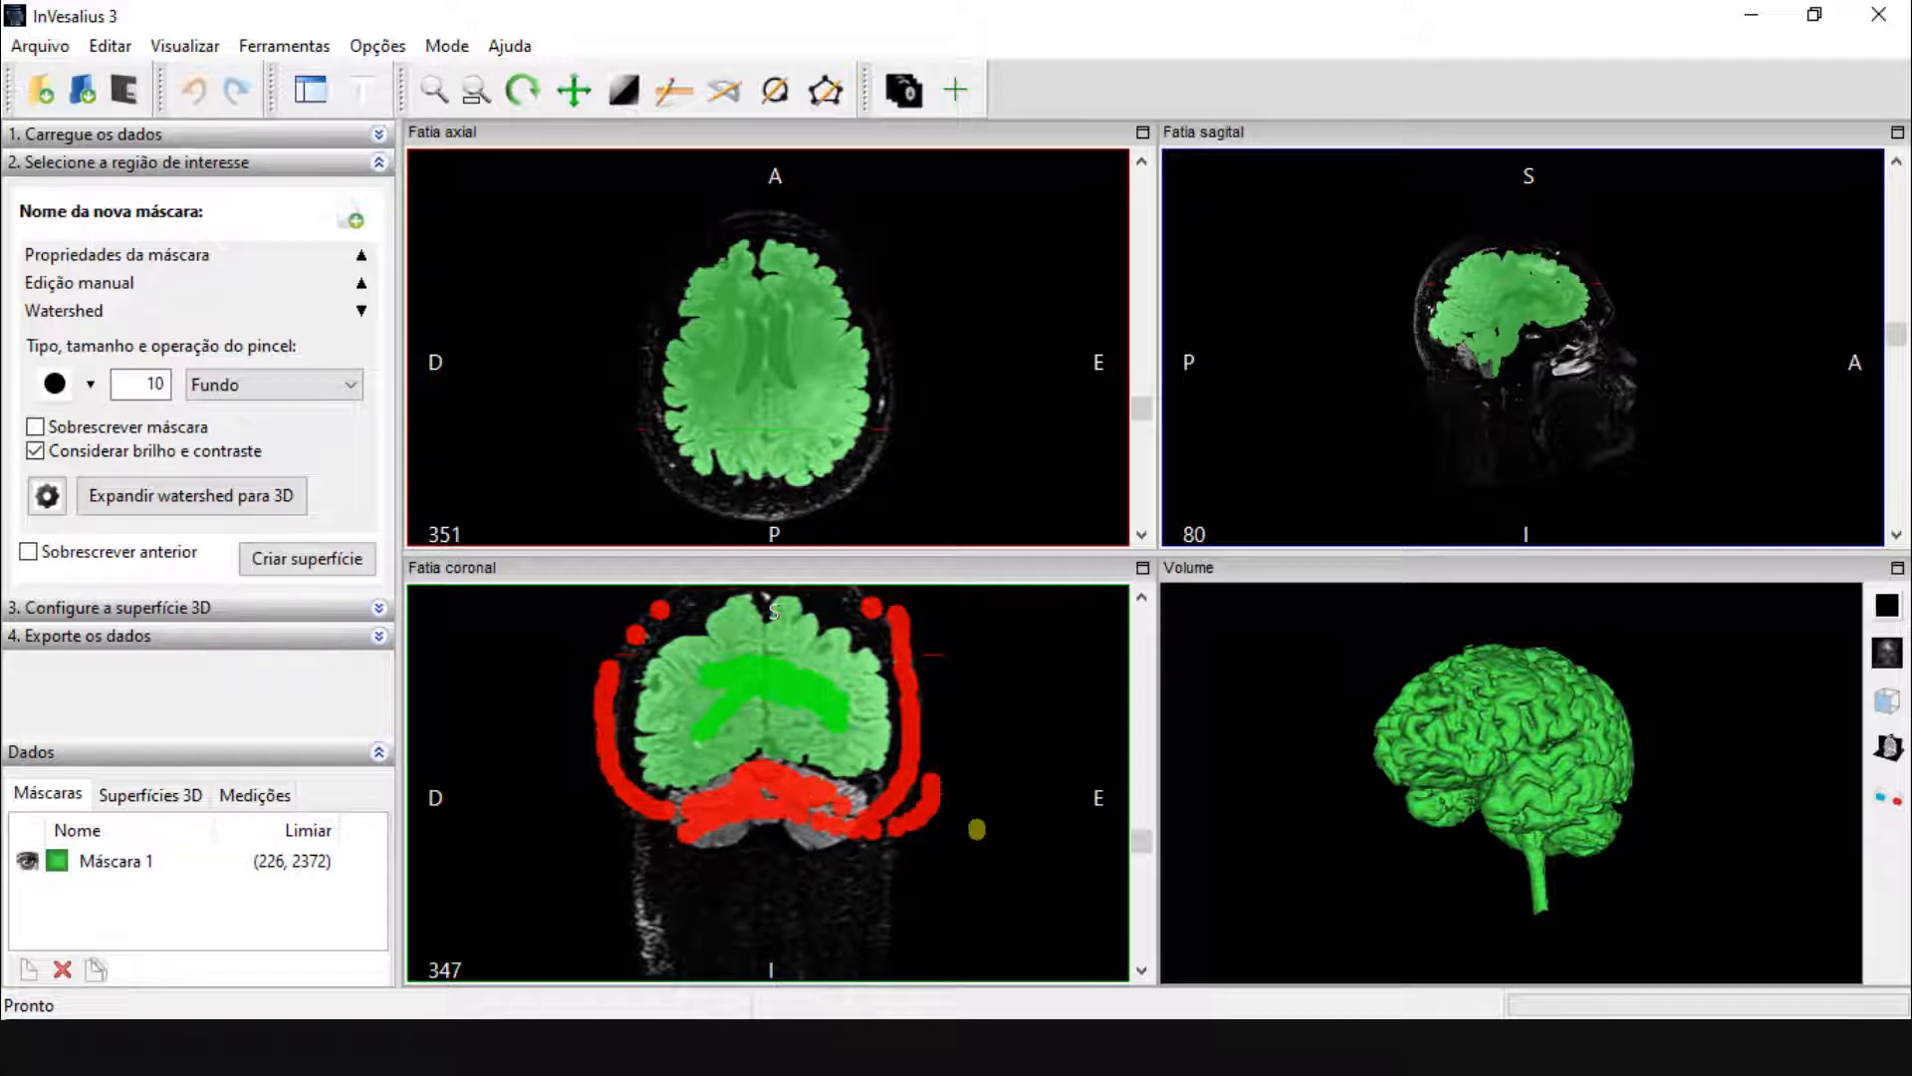
Examine on coronal slices around 347 how far the mask still covers the cerebellum
{"action": "scroll", "coordinate": [977, 829], "scroll_direction": "up", "scroll_amount": 11}
{"action": "scroll", "coordinate": [972, 829], "scroll_direction": "down", "scroll_amount": 7}
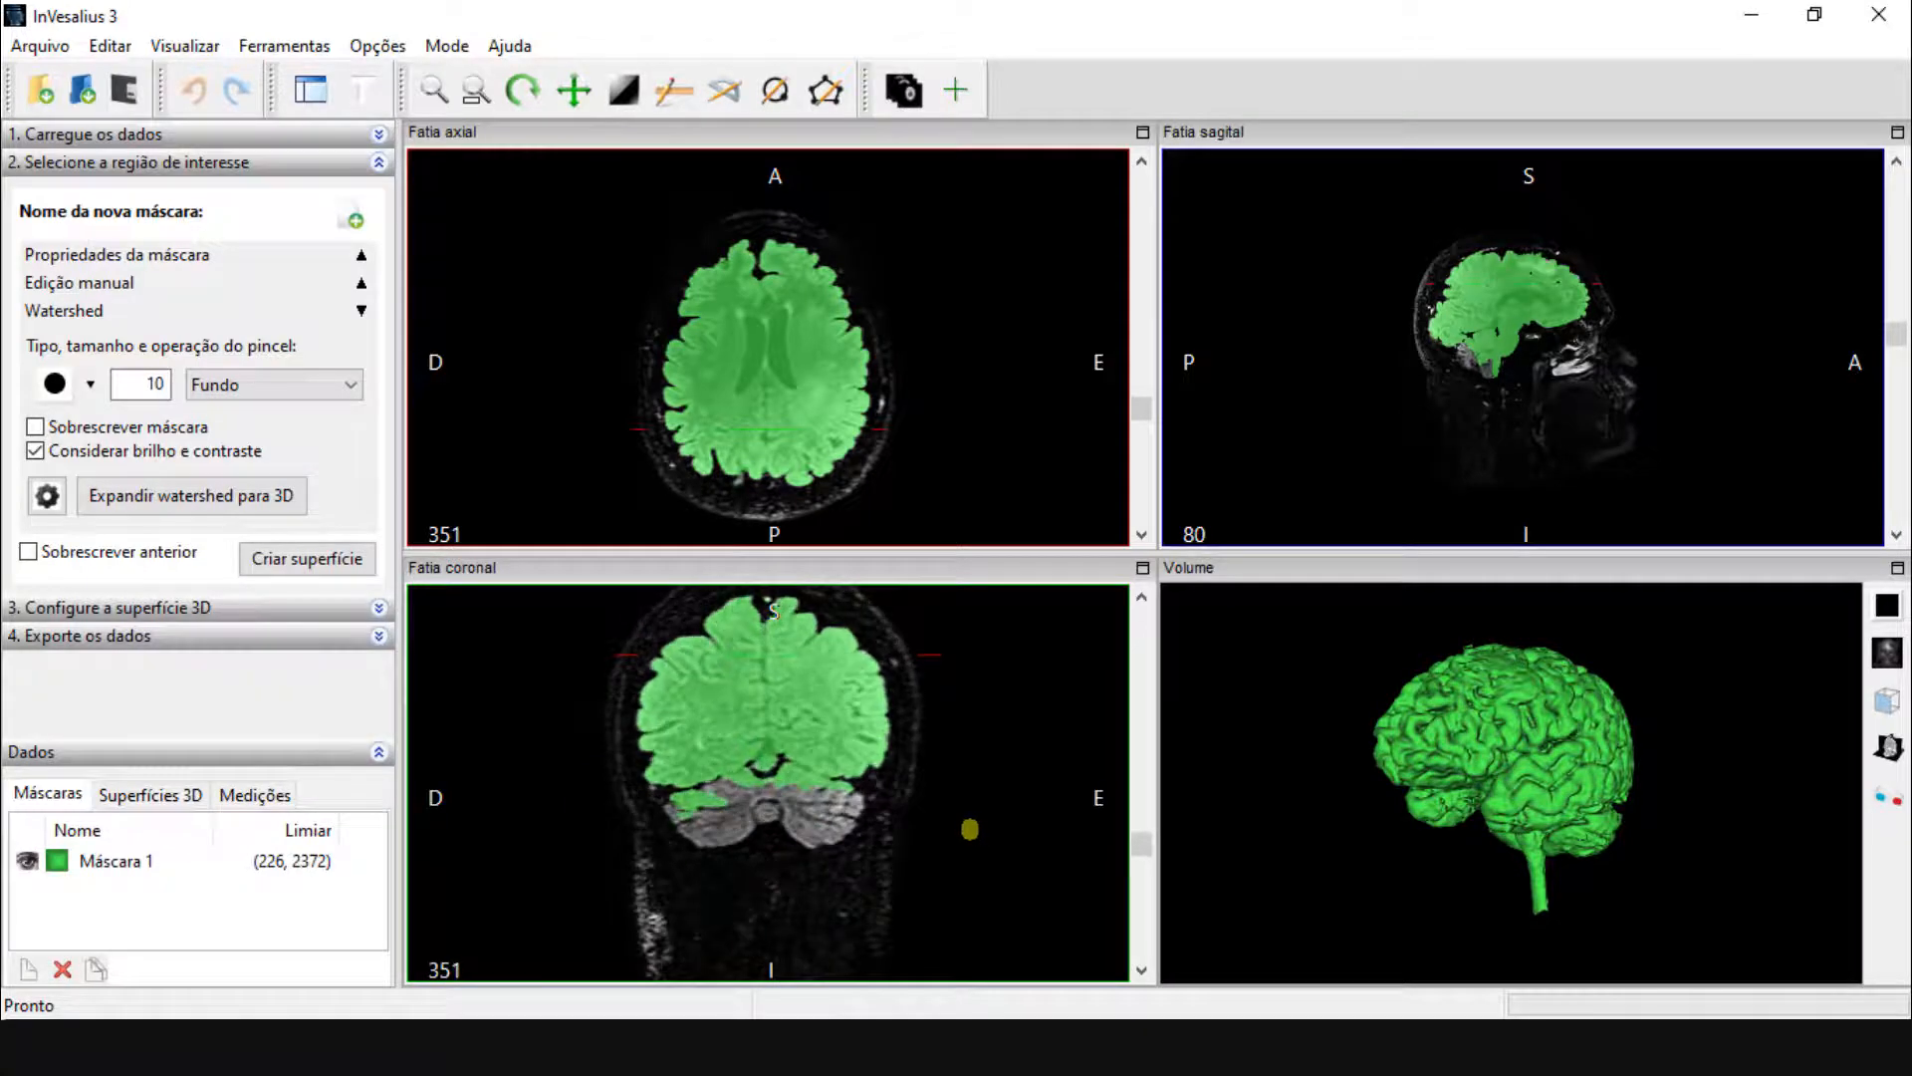
{"action": "scroll", "coordinate": [970, 829], "scroll_direction": "down", "scroll_amount": 16}
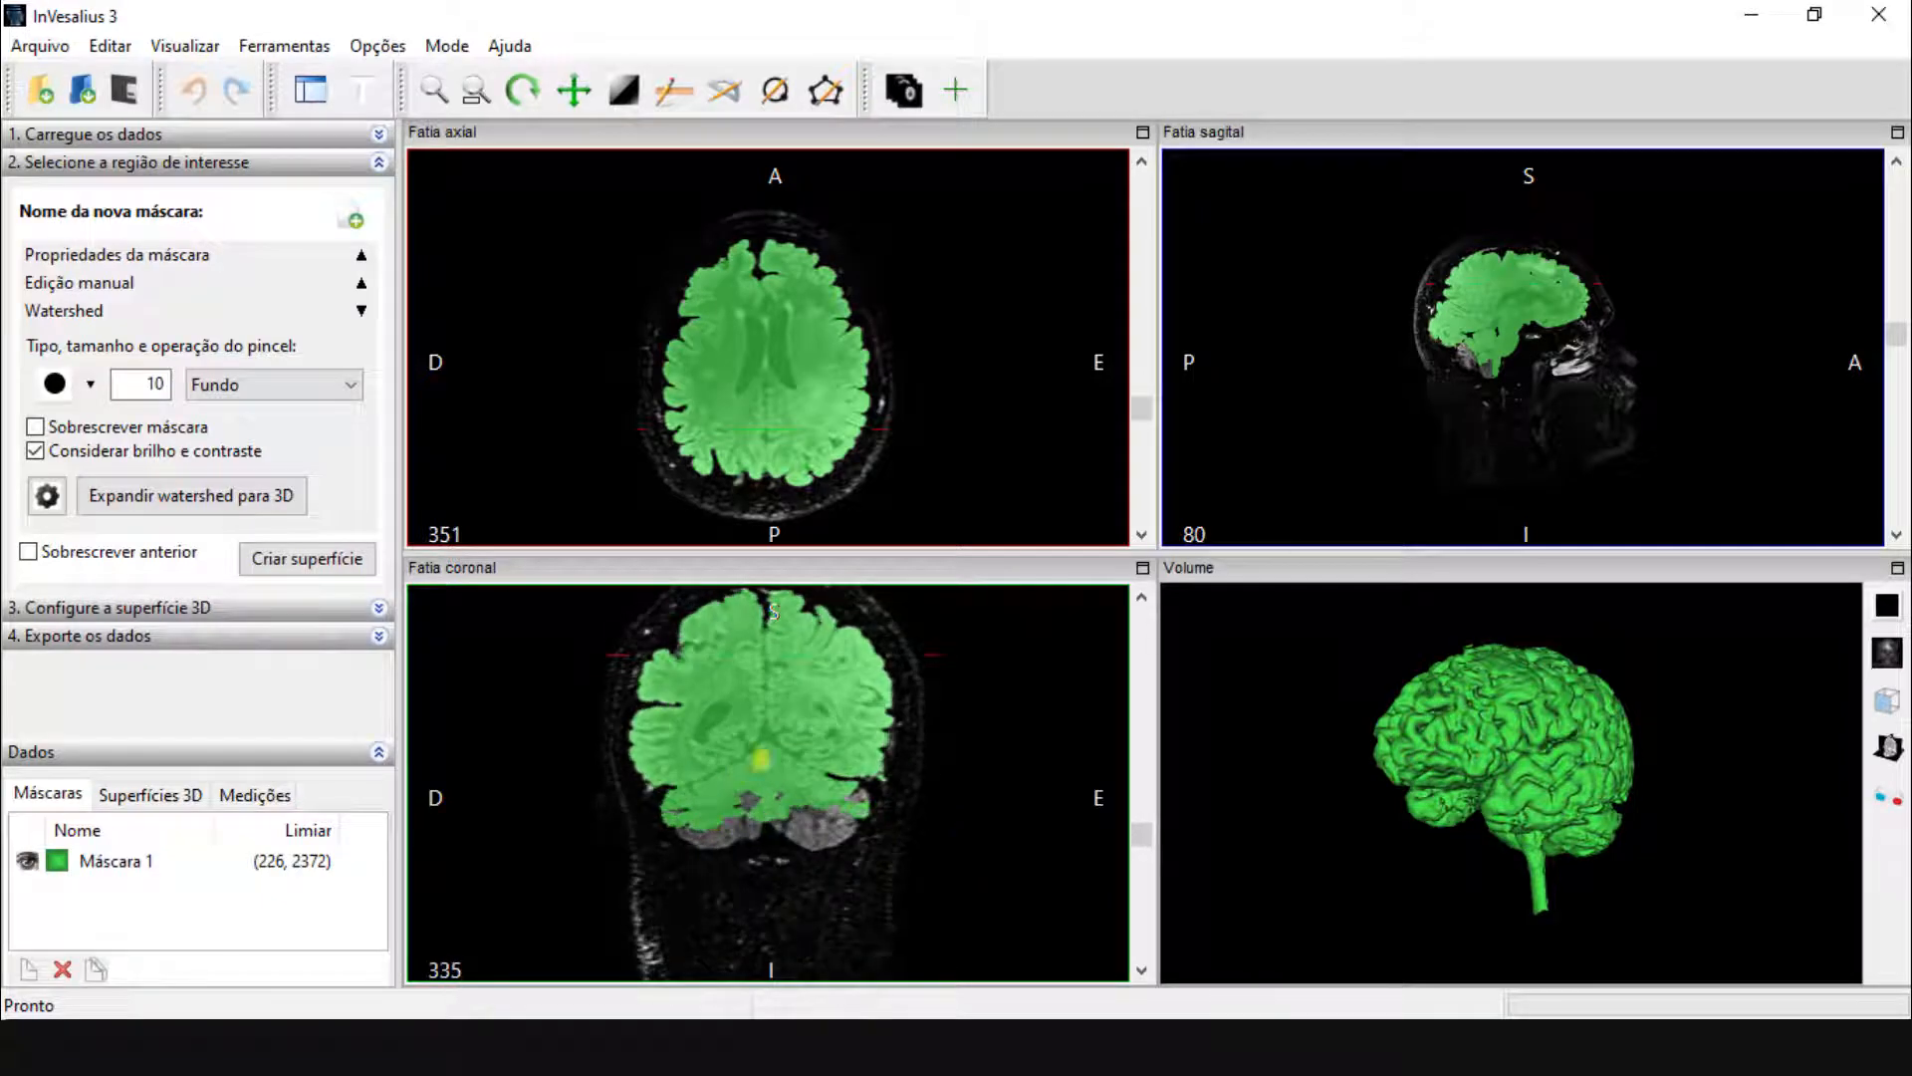
{"action": "scroll", "coordinate": [797, 777], "scroll_direction": "up", "scroll_amount": 4}
{"action": "scroll", "coordinate": [772, 785], "scroll_direction": "down", "scroll_amount": 7}
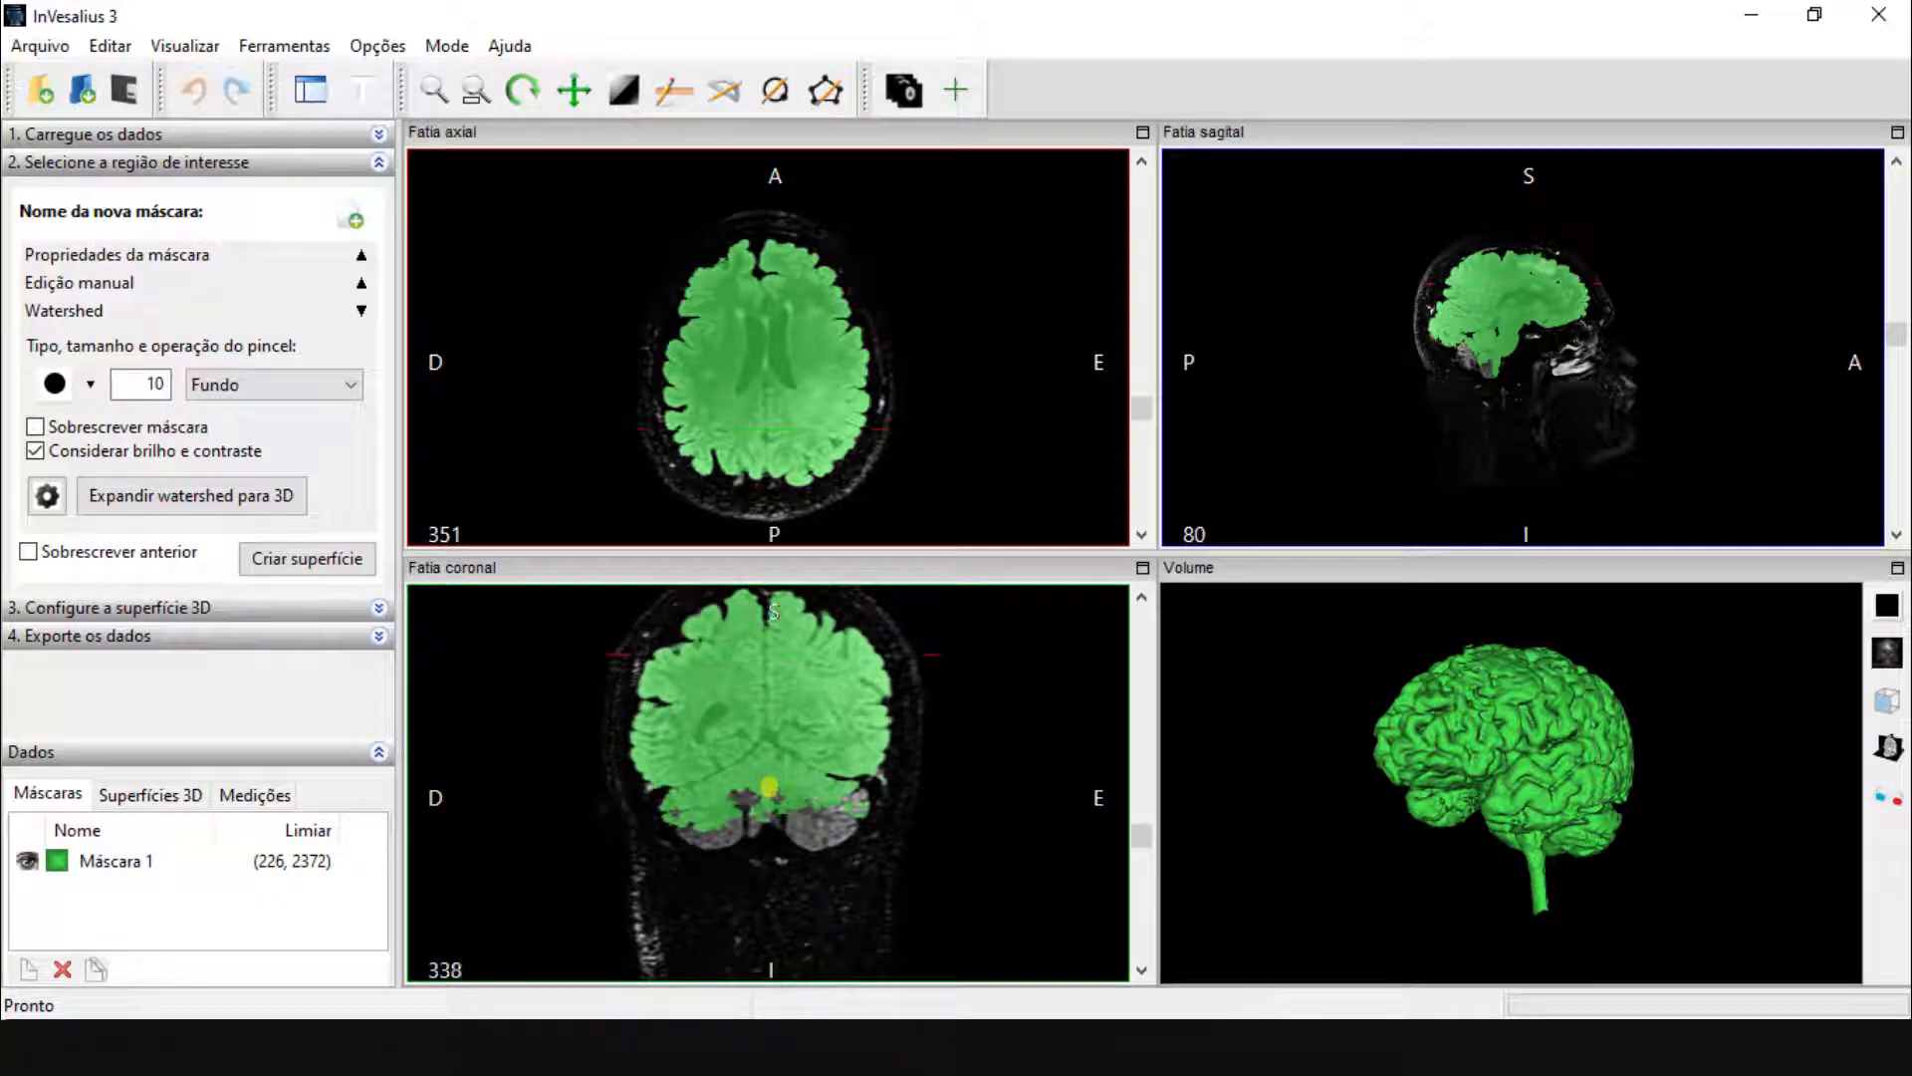
{"action": "scroll", "coordinate": [768, 784], "scroll_direction": "up", "scroll_amount": 2}
{"action": "mouse_move", "coordinate": [1142, 834]}
{"action": "left_mouse_down"}
{"action": "mouse_move", "coordinate": [1143, 804]}
{"action": "mouse_move", "coordinate": [1142, 848]}
{"action": "left_mouse_up"}
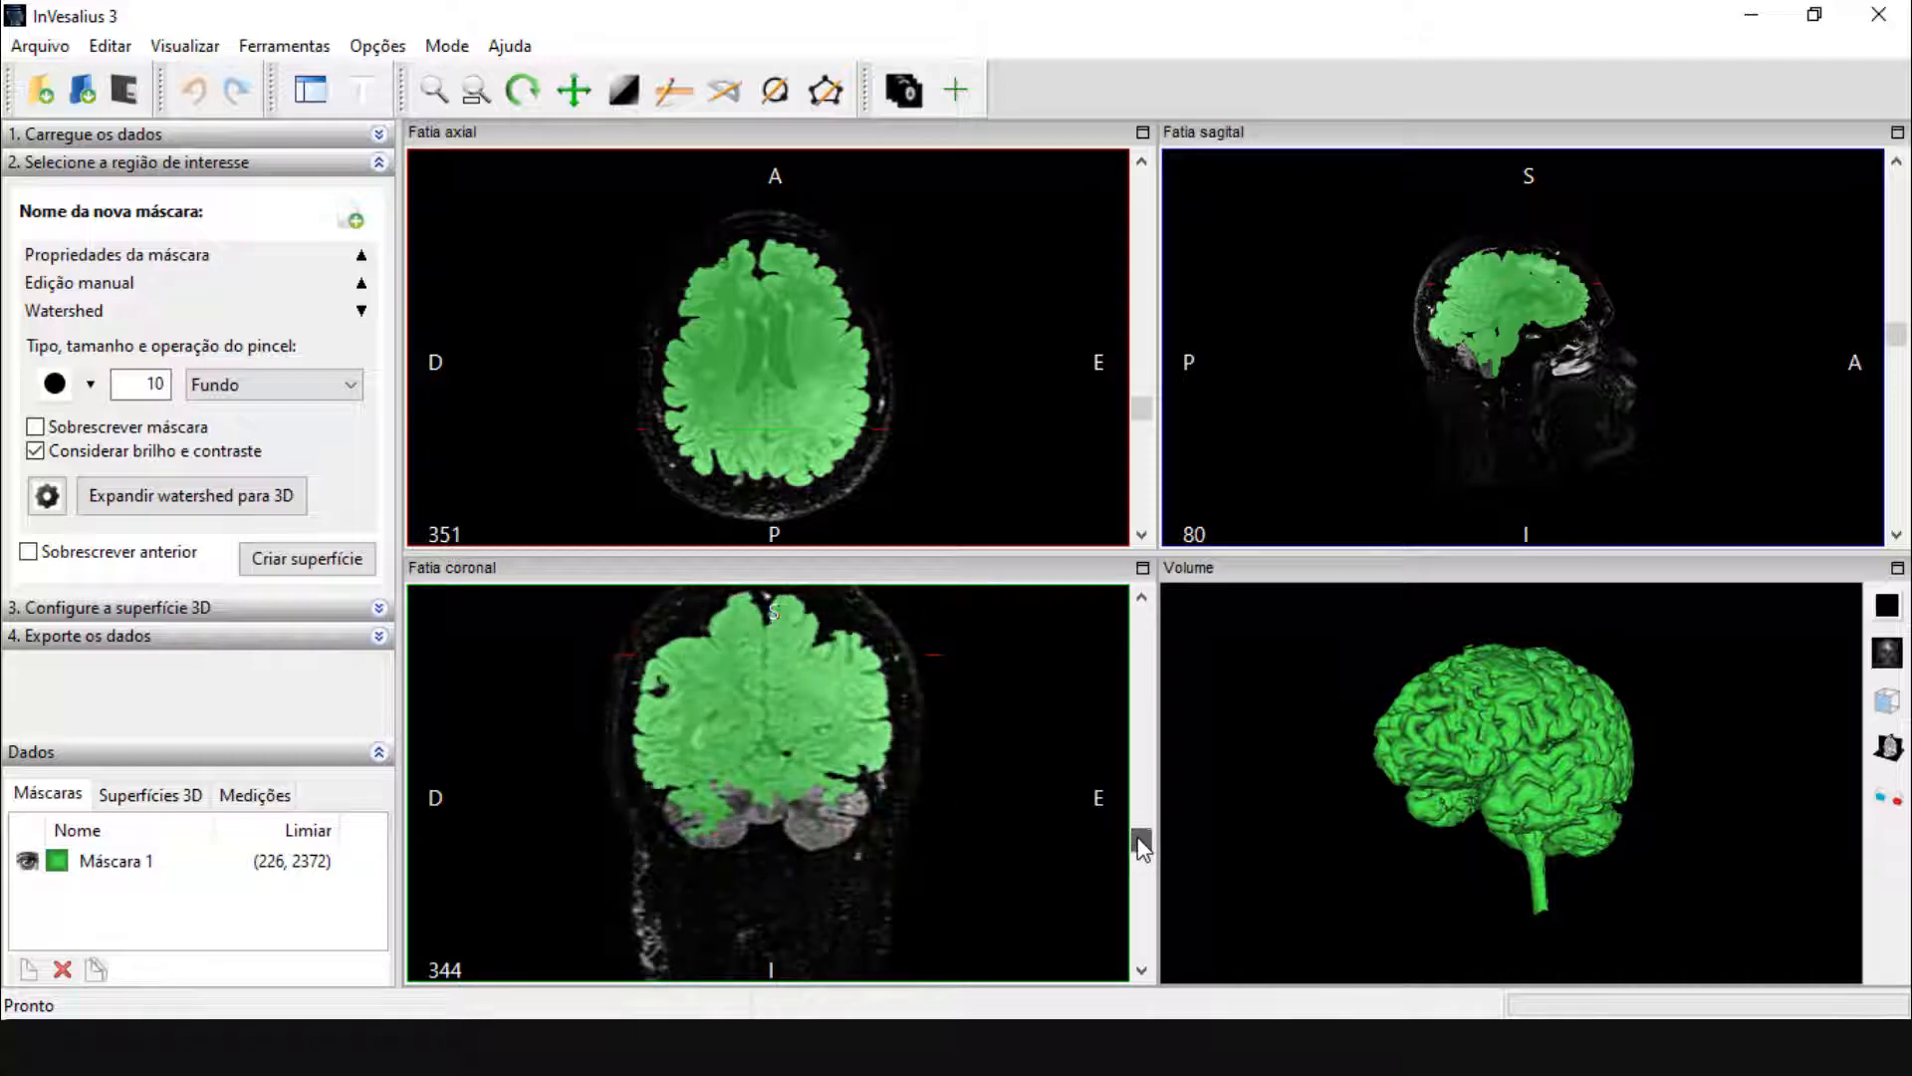
{"action": "scroll", "coordinate": [1023, 863], "scroll_direction": "down", "scroll_amount": 4}
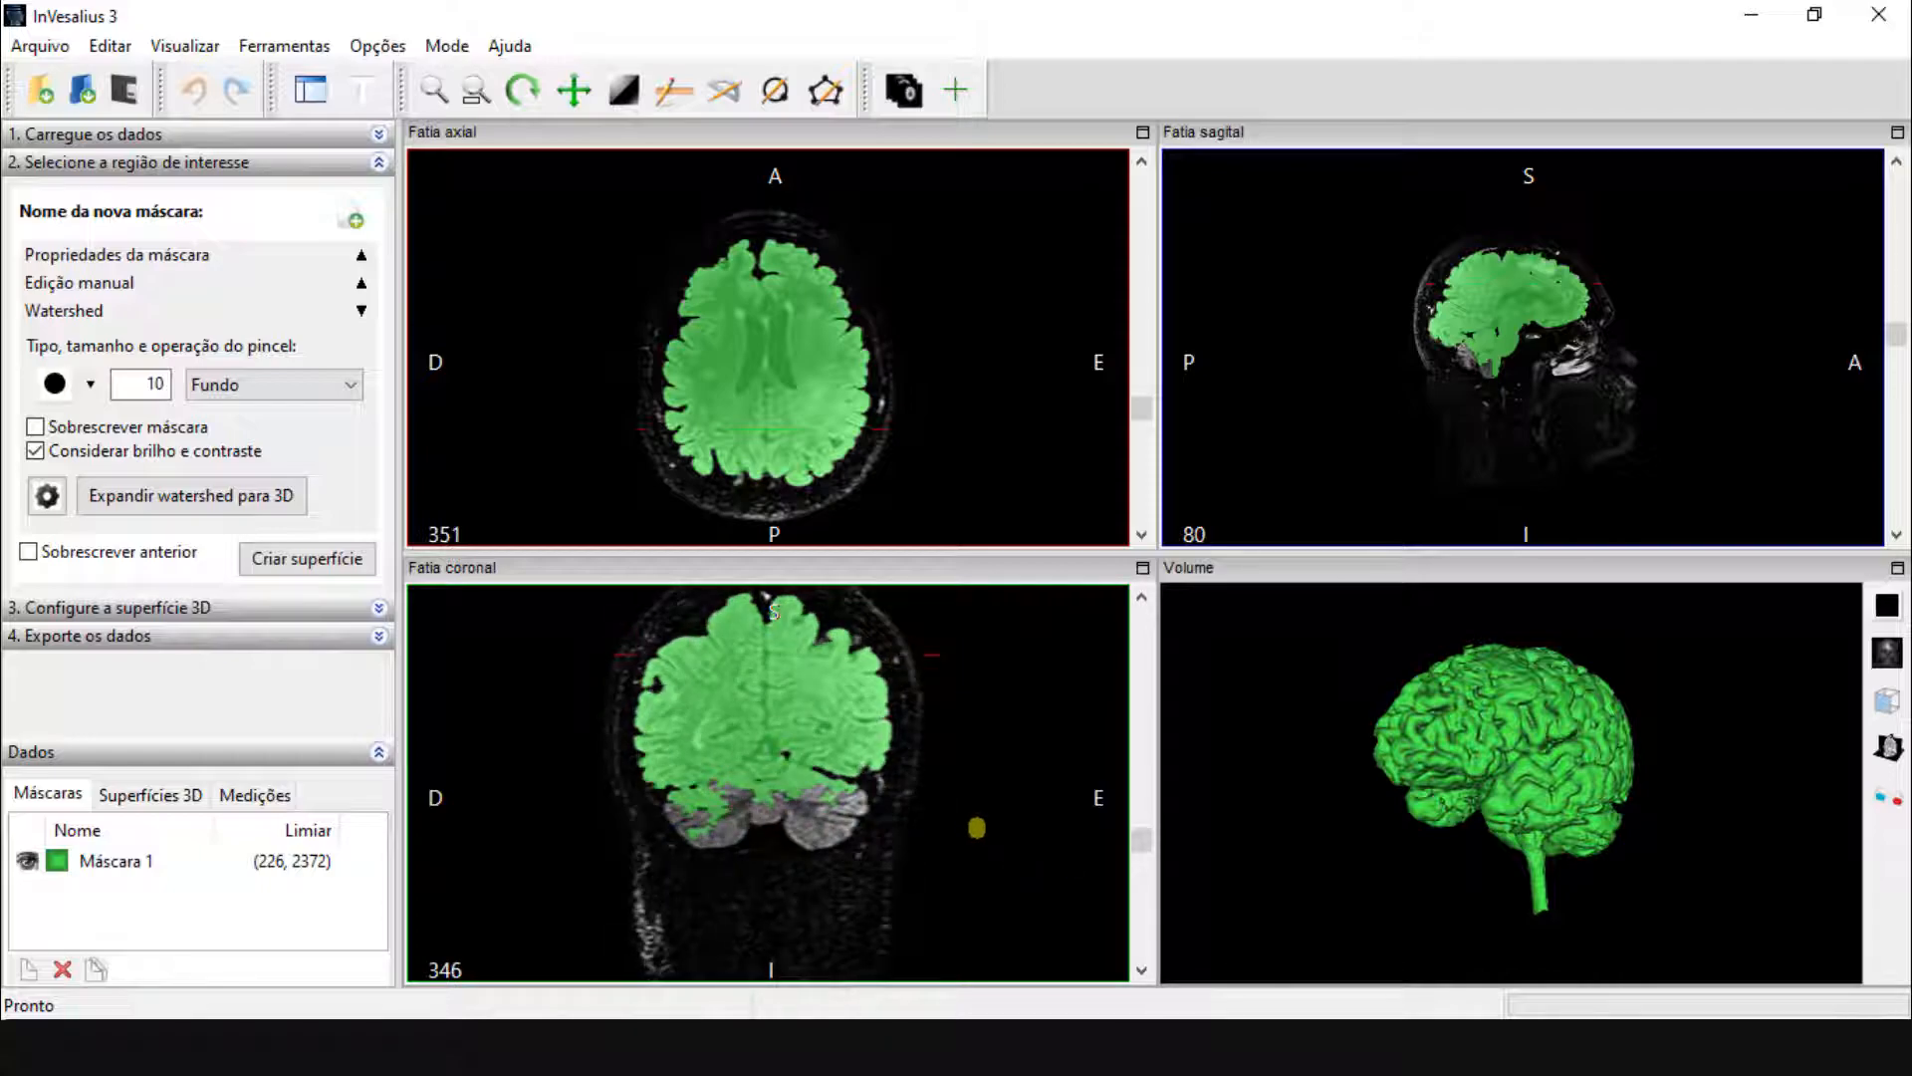
{"action": "scroll", "coordinate": [977, 827], "scroll_direction": "up", "scroll_amount": 1}
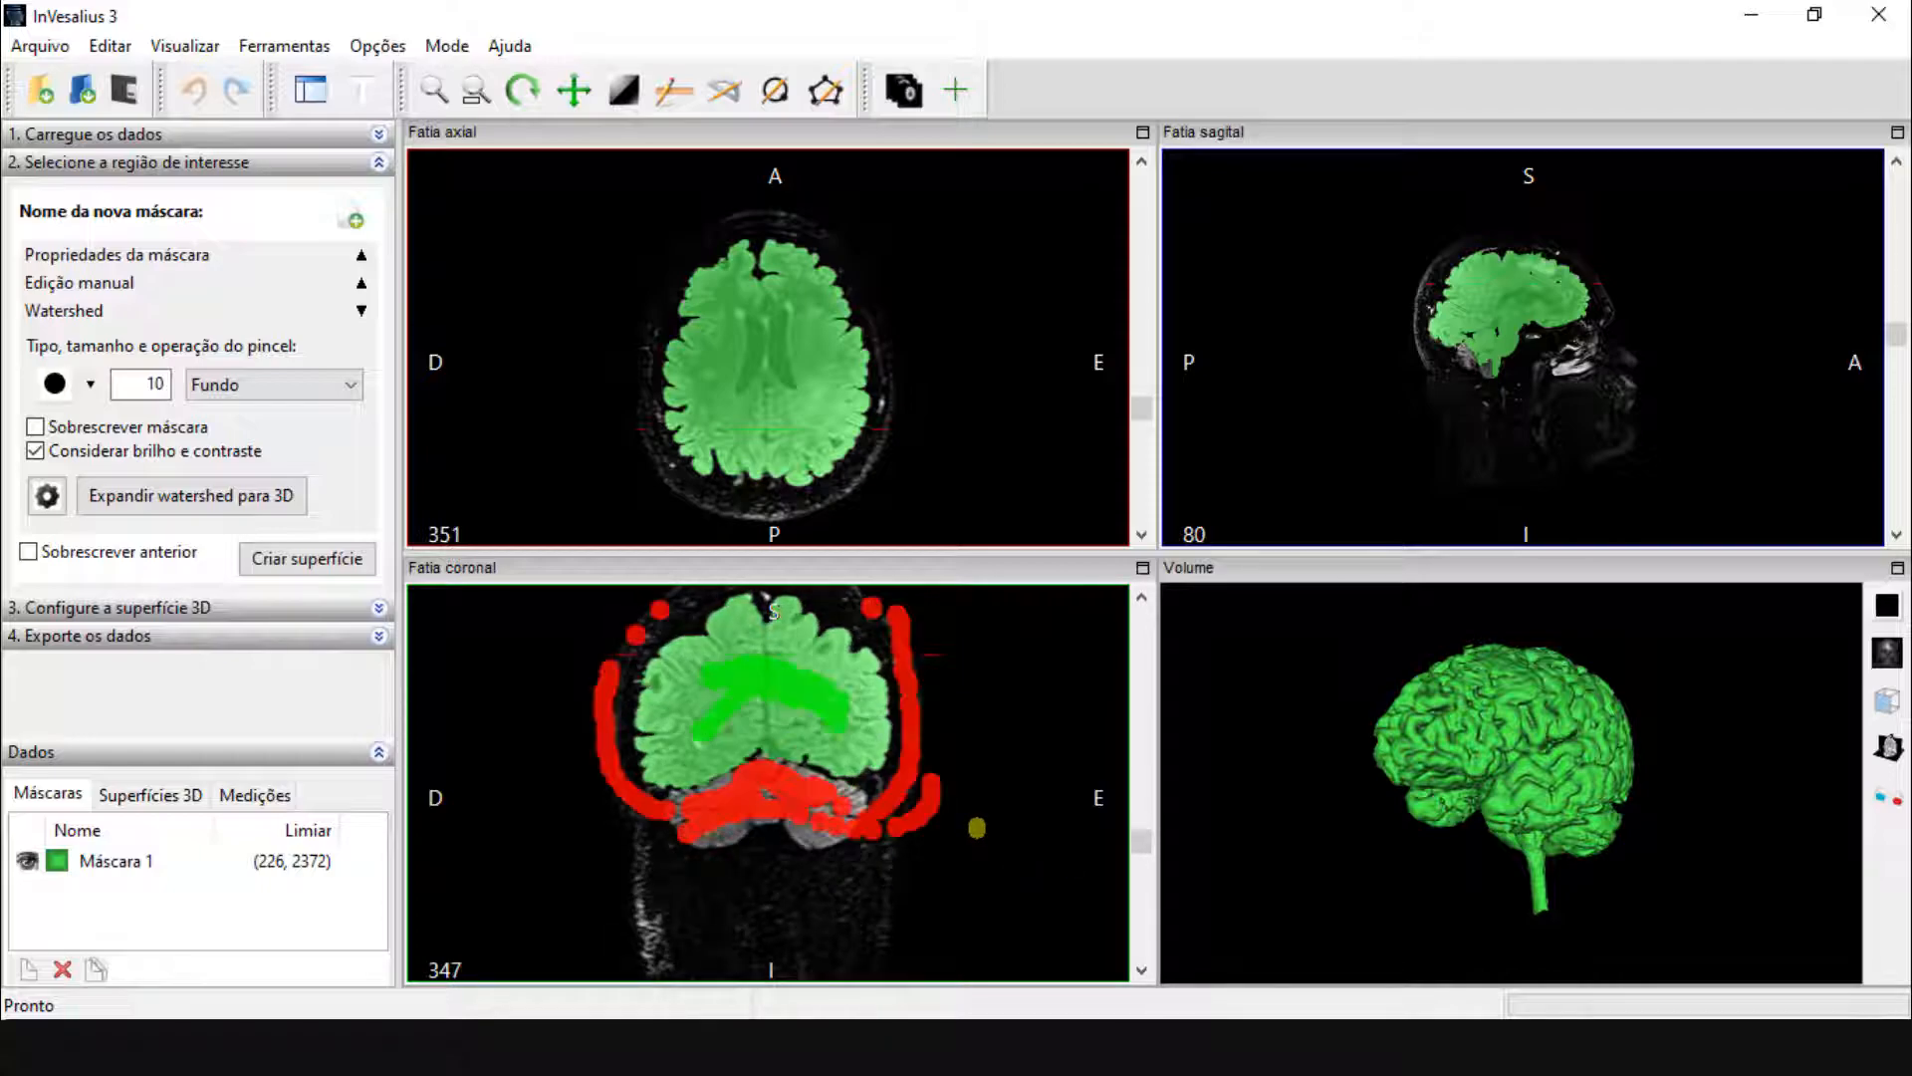
Expand the watershed to 3D and check the mask around the cerebellum on coronal slices as far as 309
{"action": "left_click", "coordinate": [194, 503]}
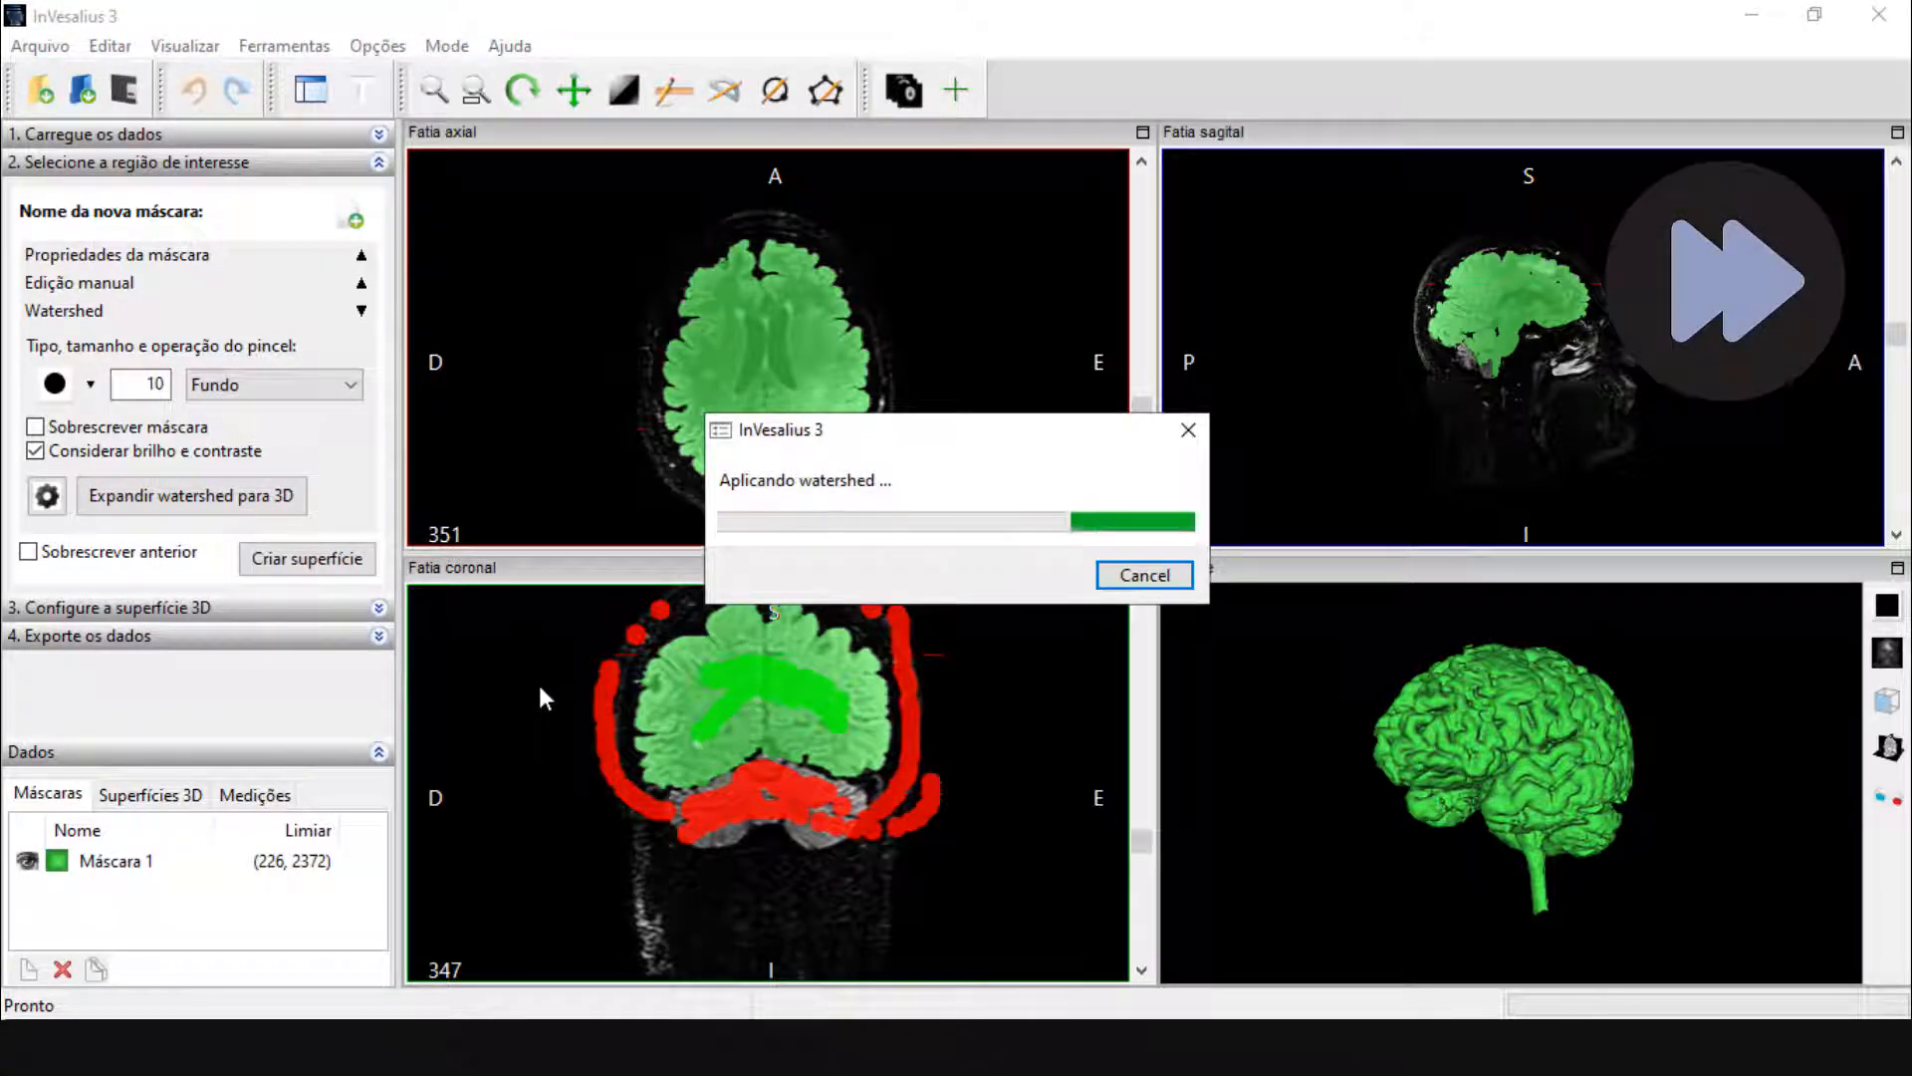
{"action": "scroll", "coordinate": [950, 792], "scroll_direction": "down", "scroll_amount": 3}
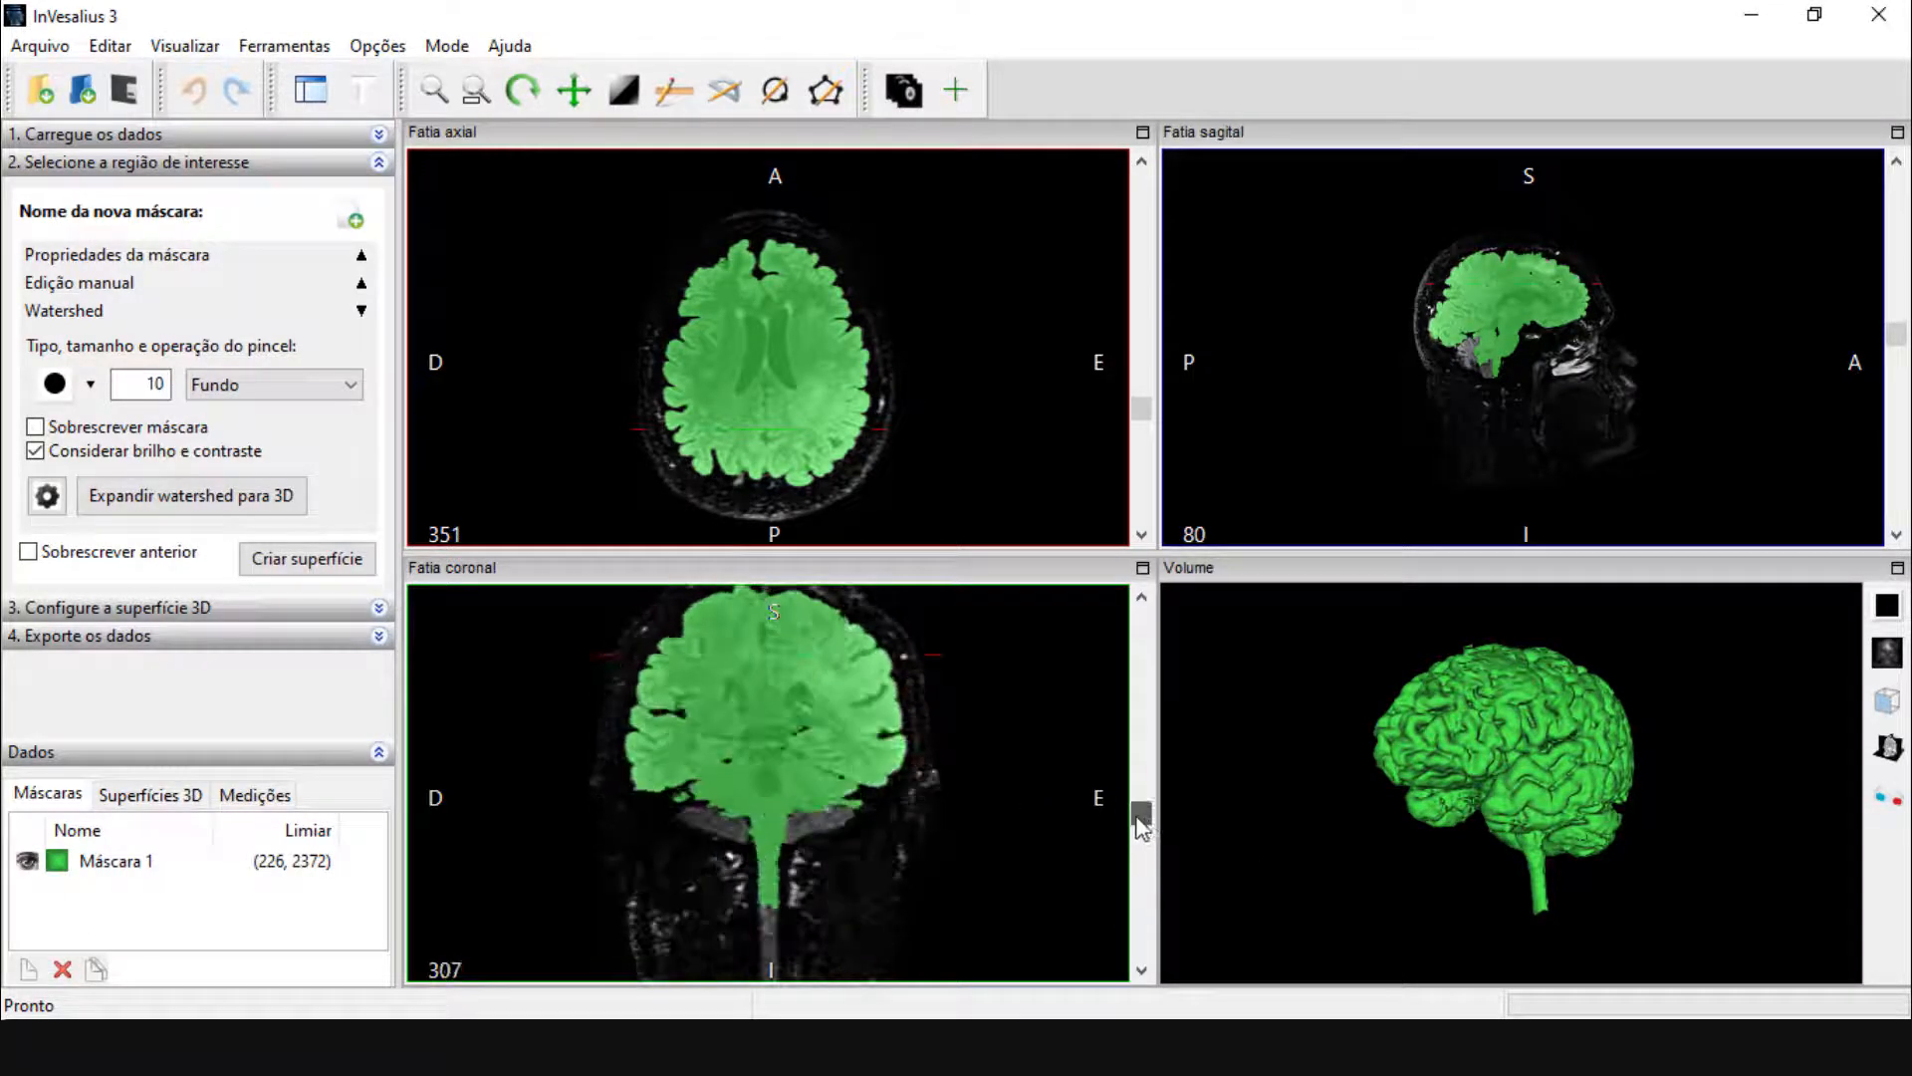
{"action": "left_click_drag", "start_coordinate": [1142, 835], "coordinate": [1141, 845]}
{"action": "mouse_move", "coordinate": [1132, 832]}
{"action": "left_mouse_down"}
{"action": "mouse_move", "coordinate": [1135, 811]}
{"action": "mouse_move", "coordinate": [1136, 835]}
{"action": "left_mouse_up"}
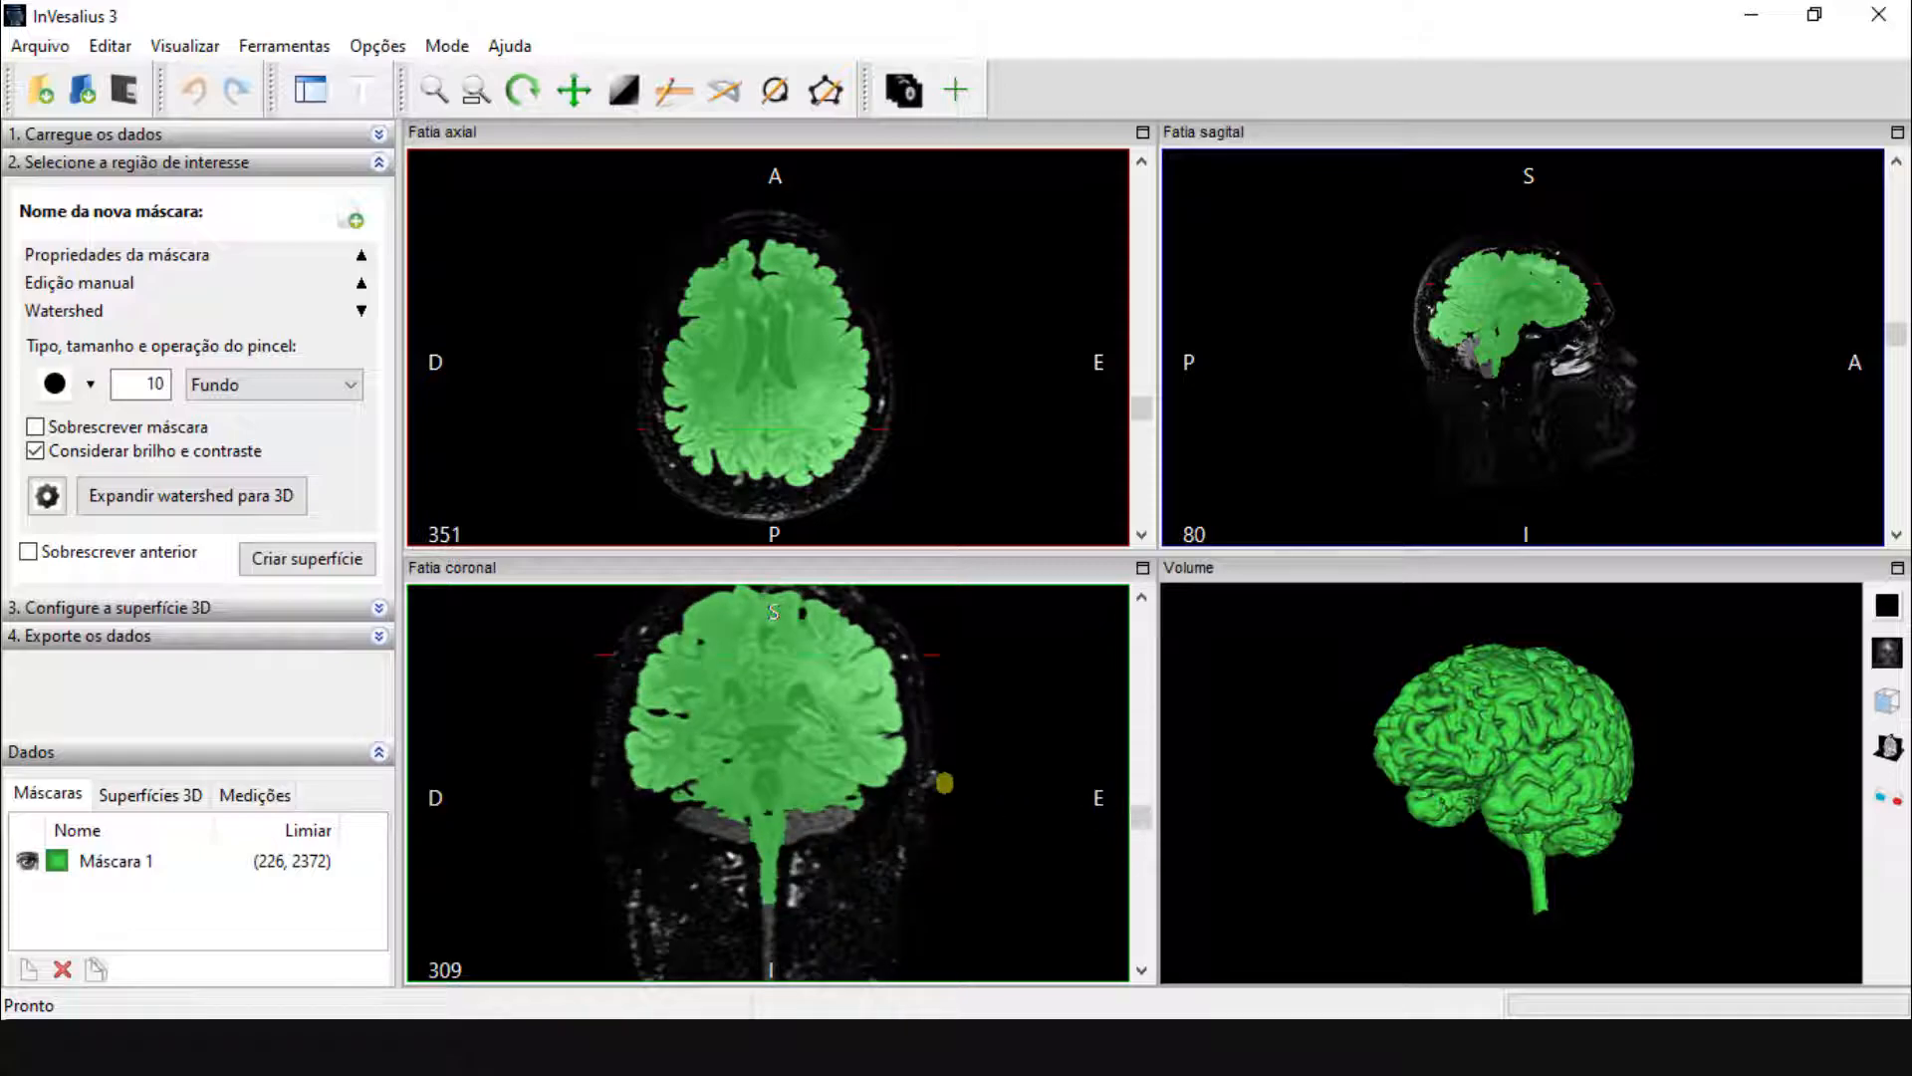
Paint Objeto watershed markers across both hemispheres on coronal slice 309
{"action": "left_click", "coordinate": [231, 396]}
{"action": "left_click", "coordinate": [271, 410]}
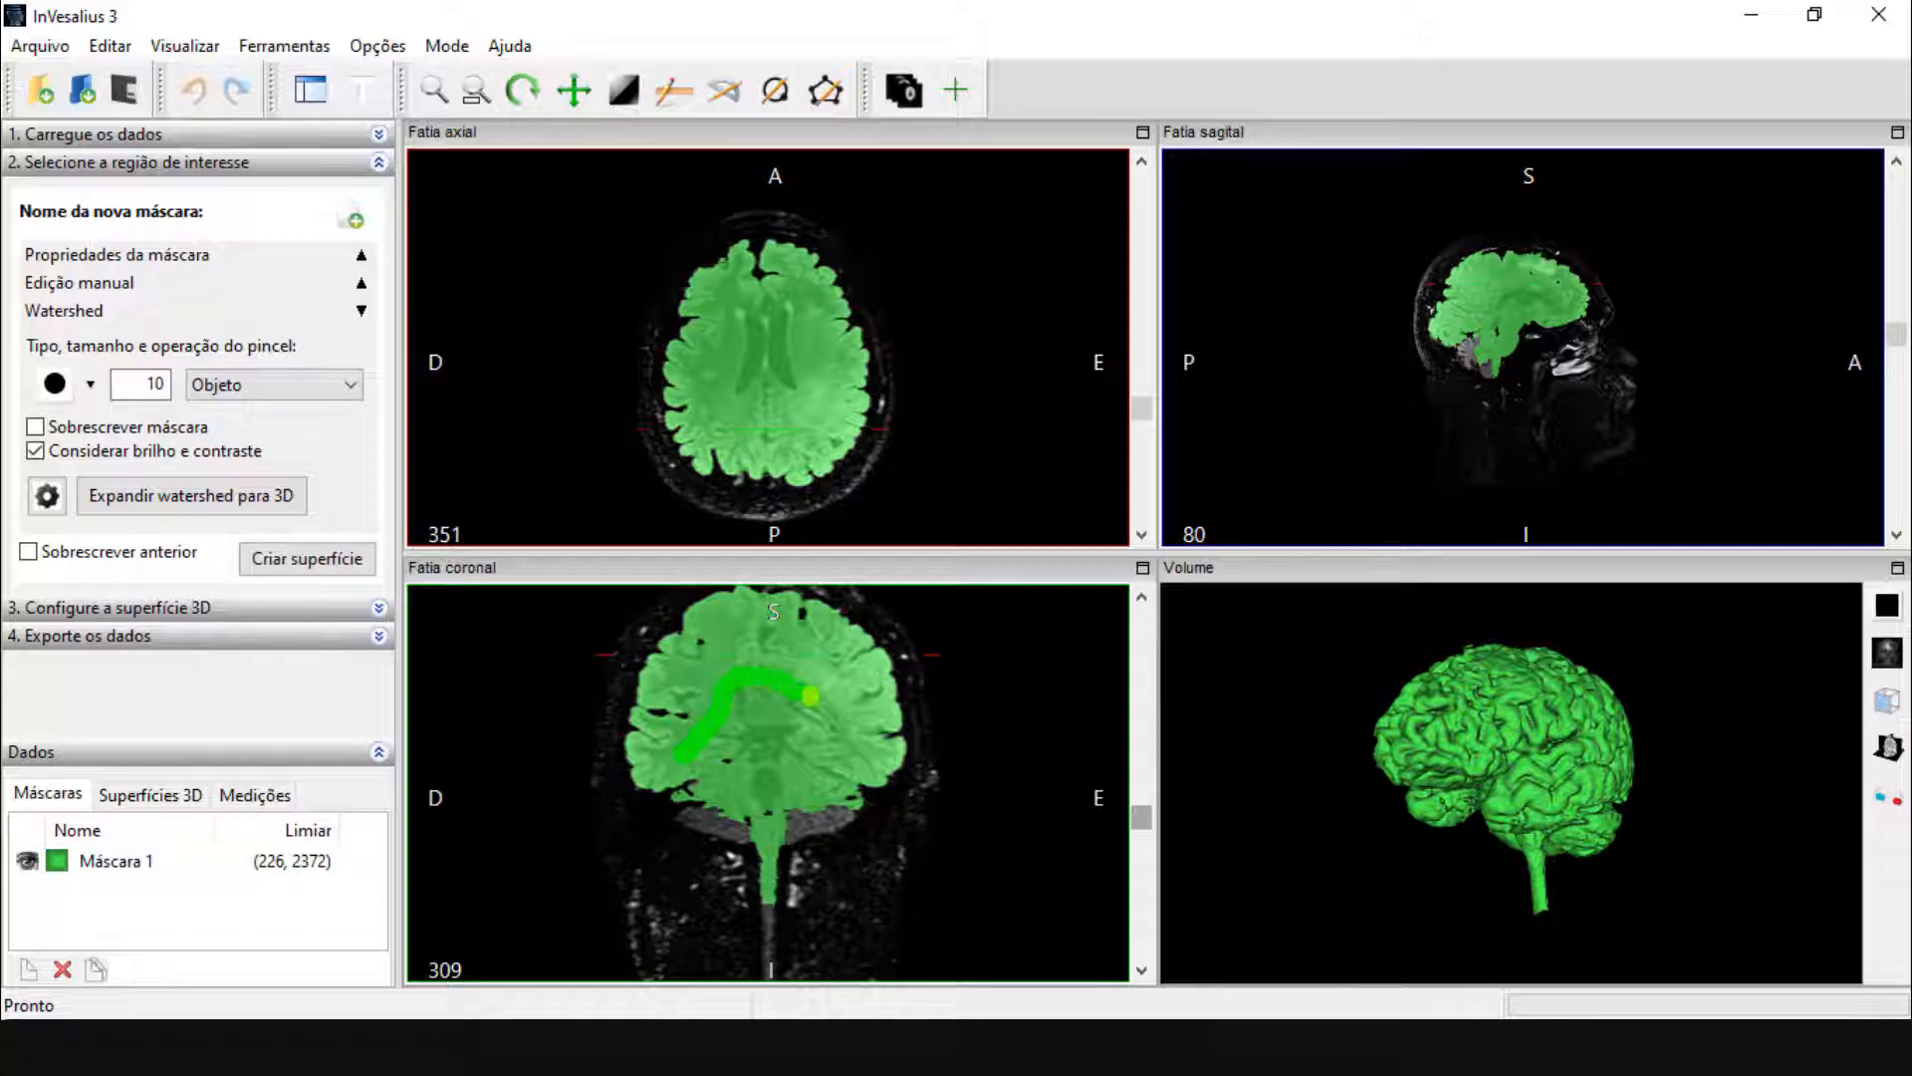
{"action": "left_click_drag", "start_coordinate": [810, 696], "coordinate": [859, 754]}
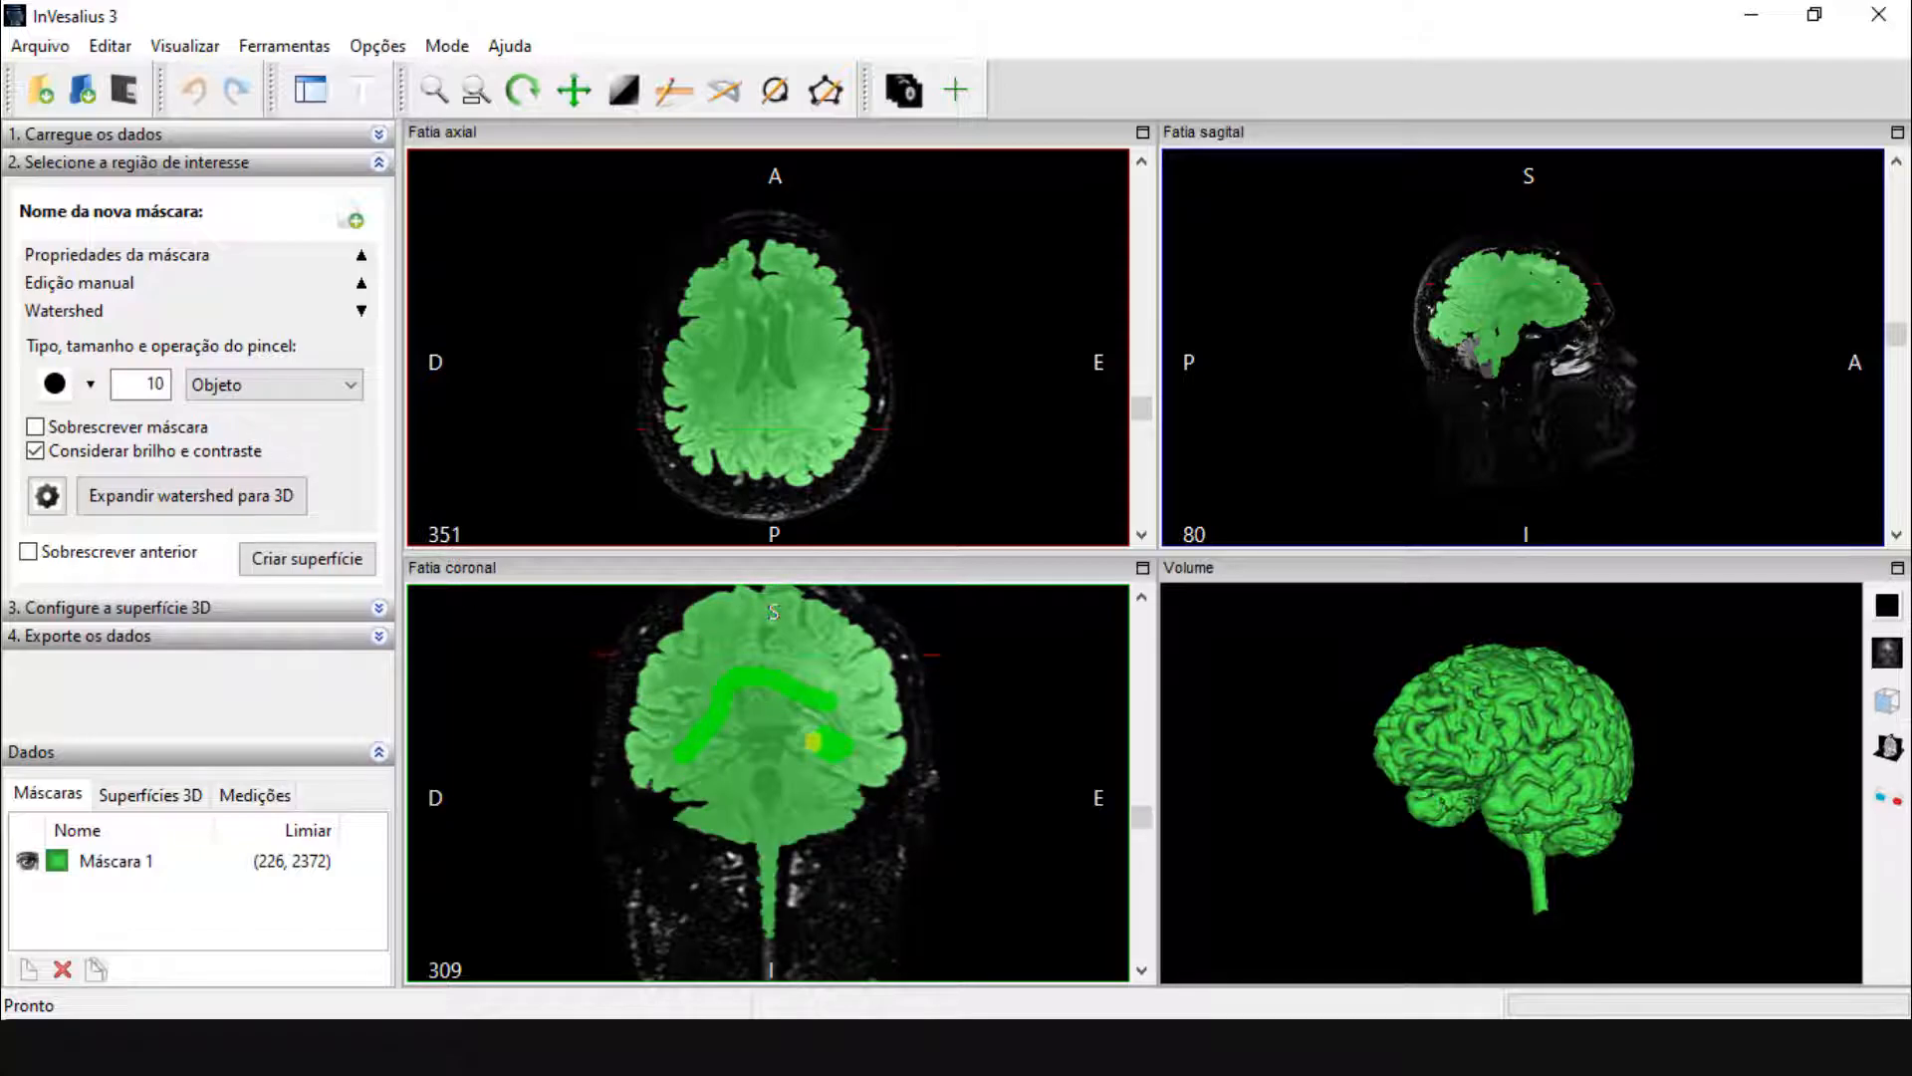
Paint Fundo watershed markers over the cerebellum and brainstem and in an arc beneath them on coronal slice 309
{"action": "left_click", "coordinate": [338, 384]}
{"action": "left_click", "coordinate": [290, 432]}
{"action": "left_click_drag", "start_coordinate": [772, 862], "coordinate": [765, 859]}
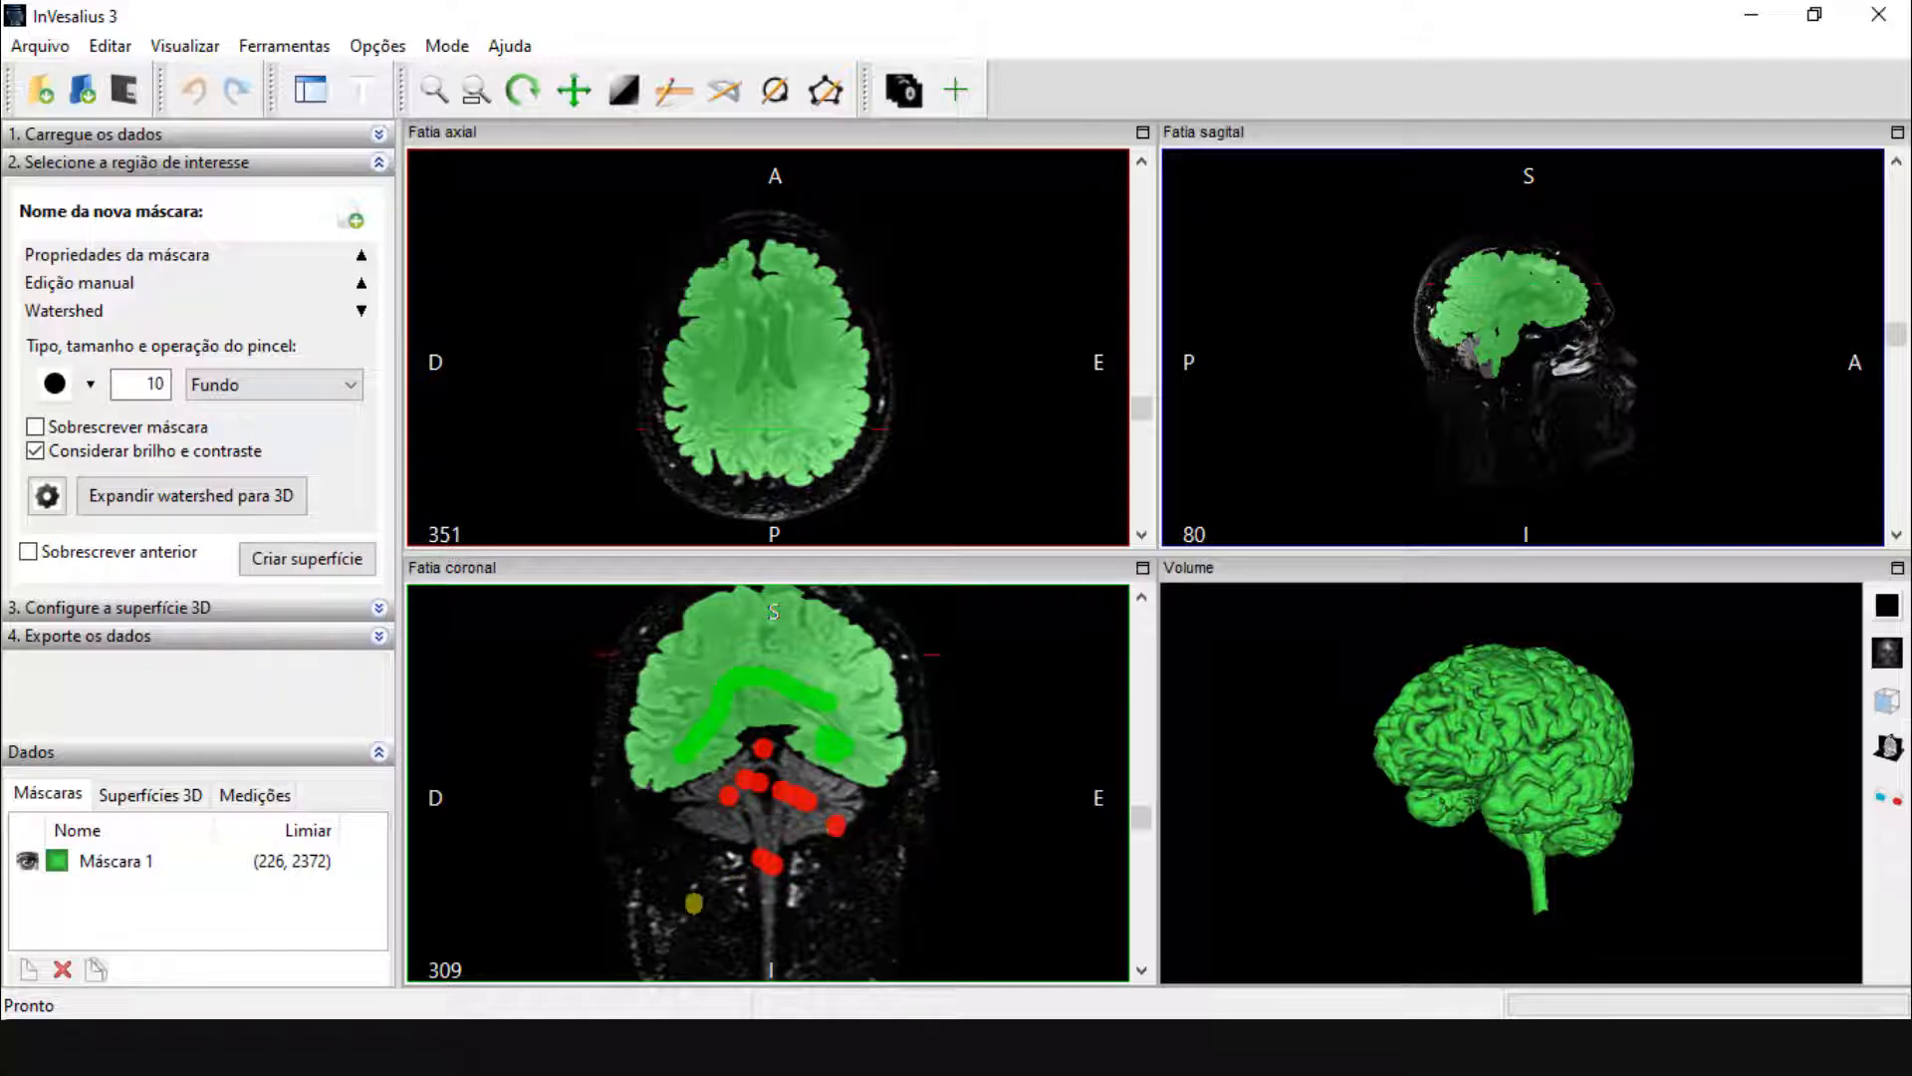
{"action": "mouse_move", "coordinate": [920, 787]}
{"action": "left_mouse_down"}
{"action": "mouse_move", "coordinate": [882, 852]}
{"action": "mouse_move", "coordinate": [597, 807]}
{"action": "left_mouse_up"}
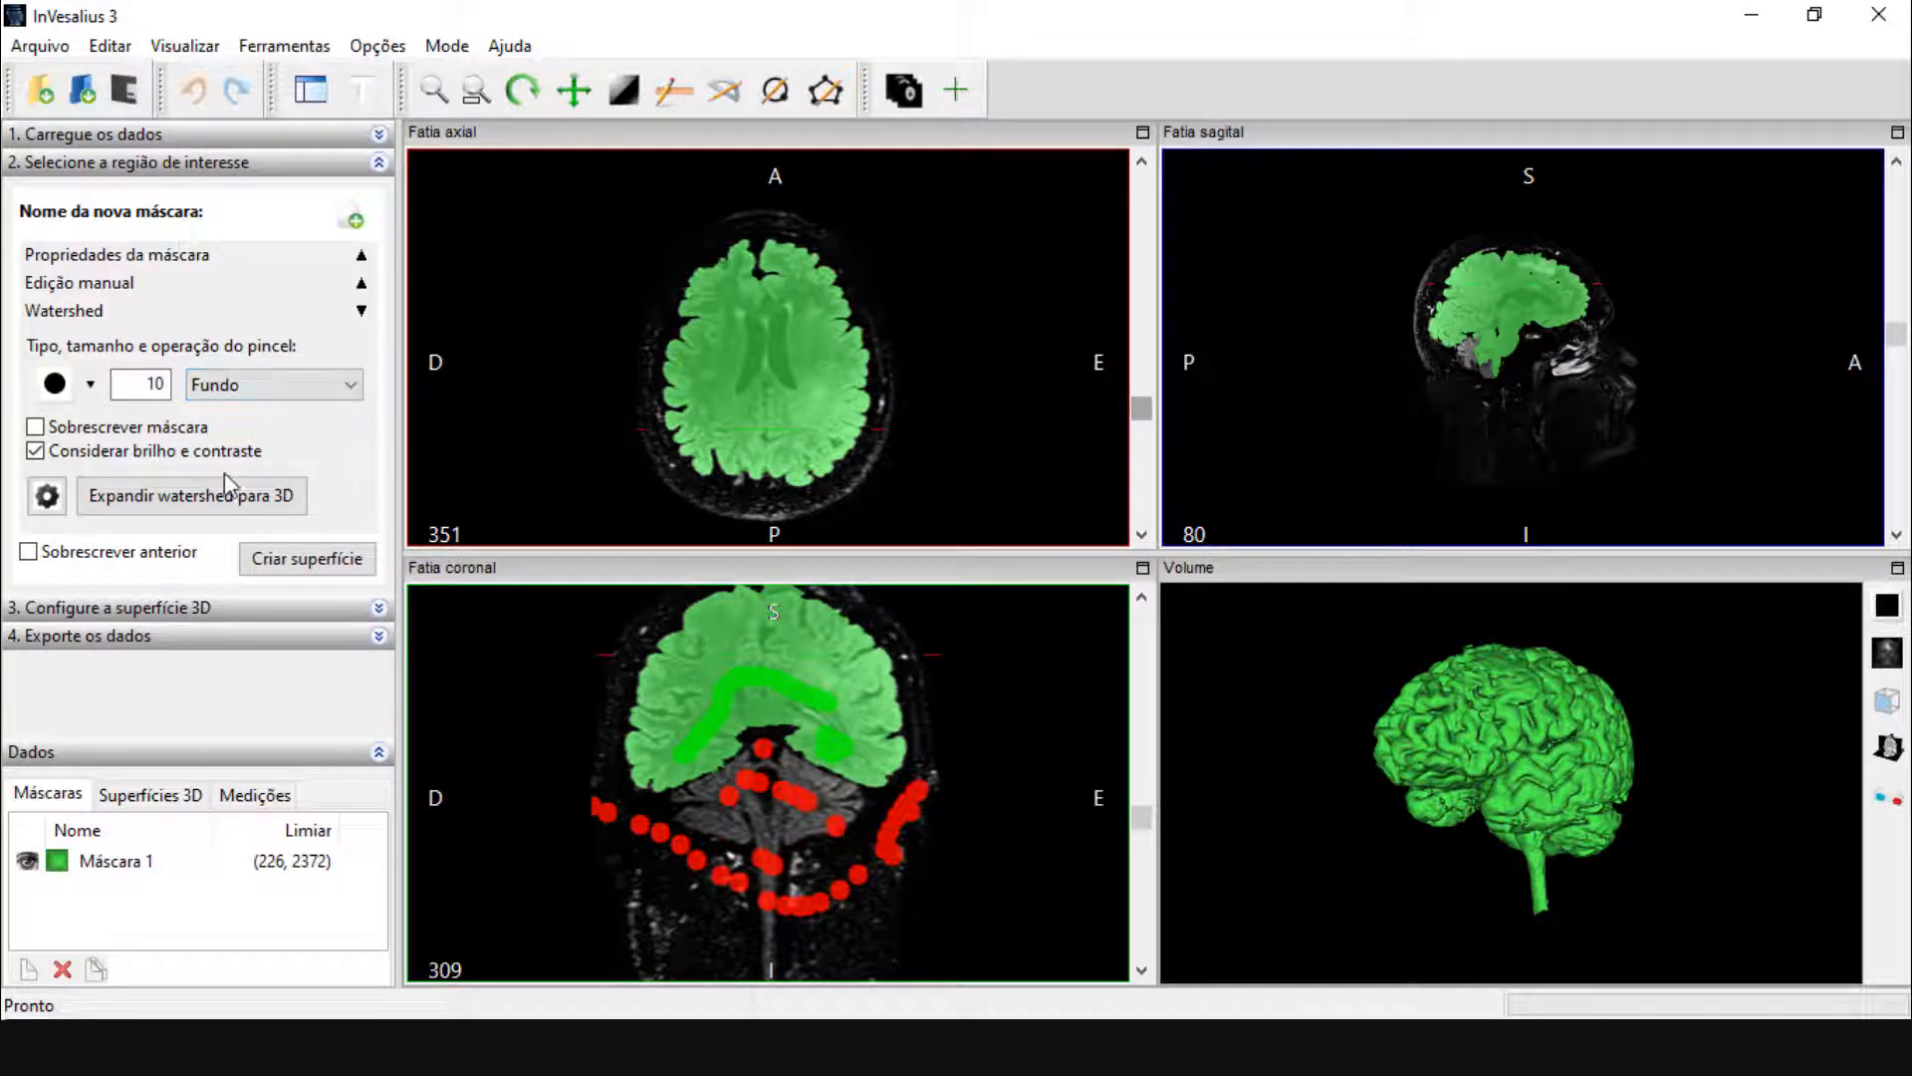
Expand the watershed to 3D and check the cerebrum mask on coronal slices as far as 261
{"action": "left_click", "coordinate": [305, 506]}
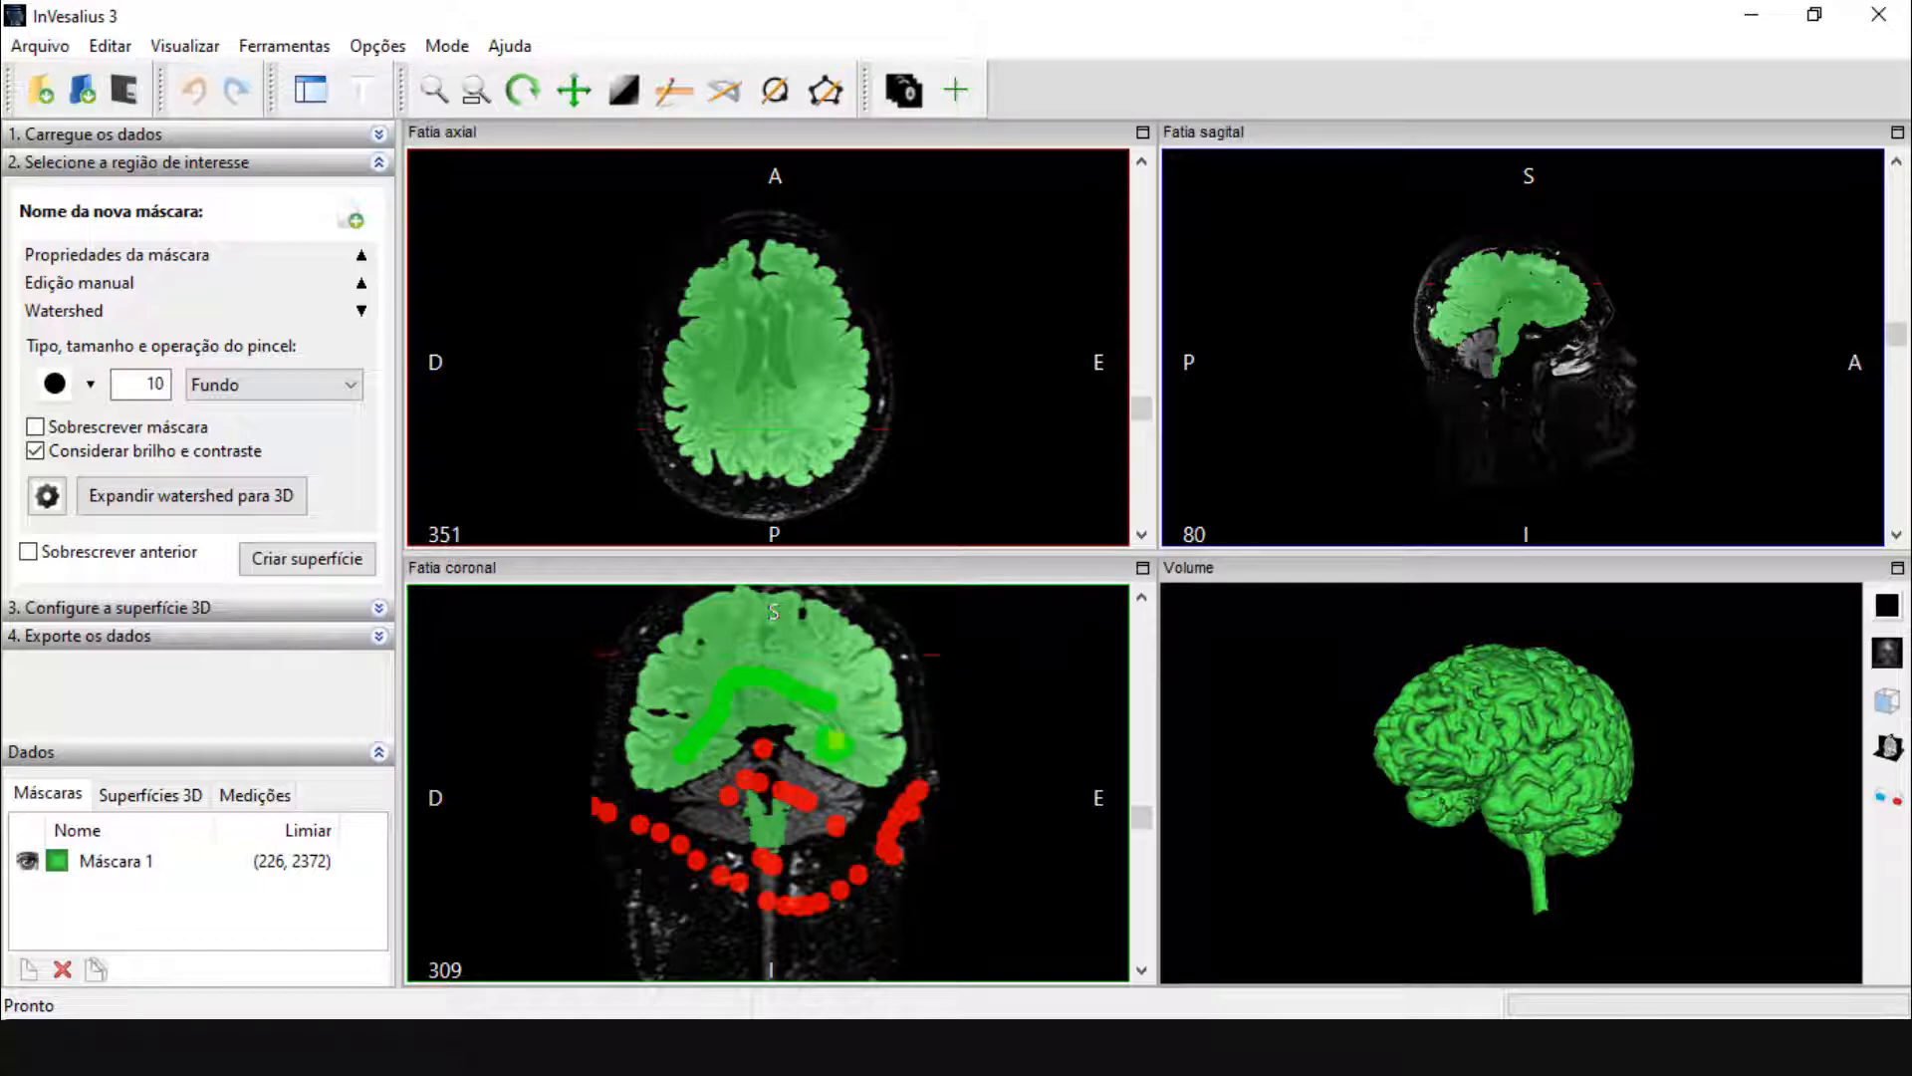
{"action": "scroll", "coordinate": [806, 812], "scroll_direction": "down", "scroll_amount": 2}
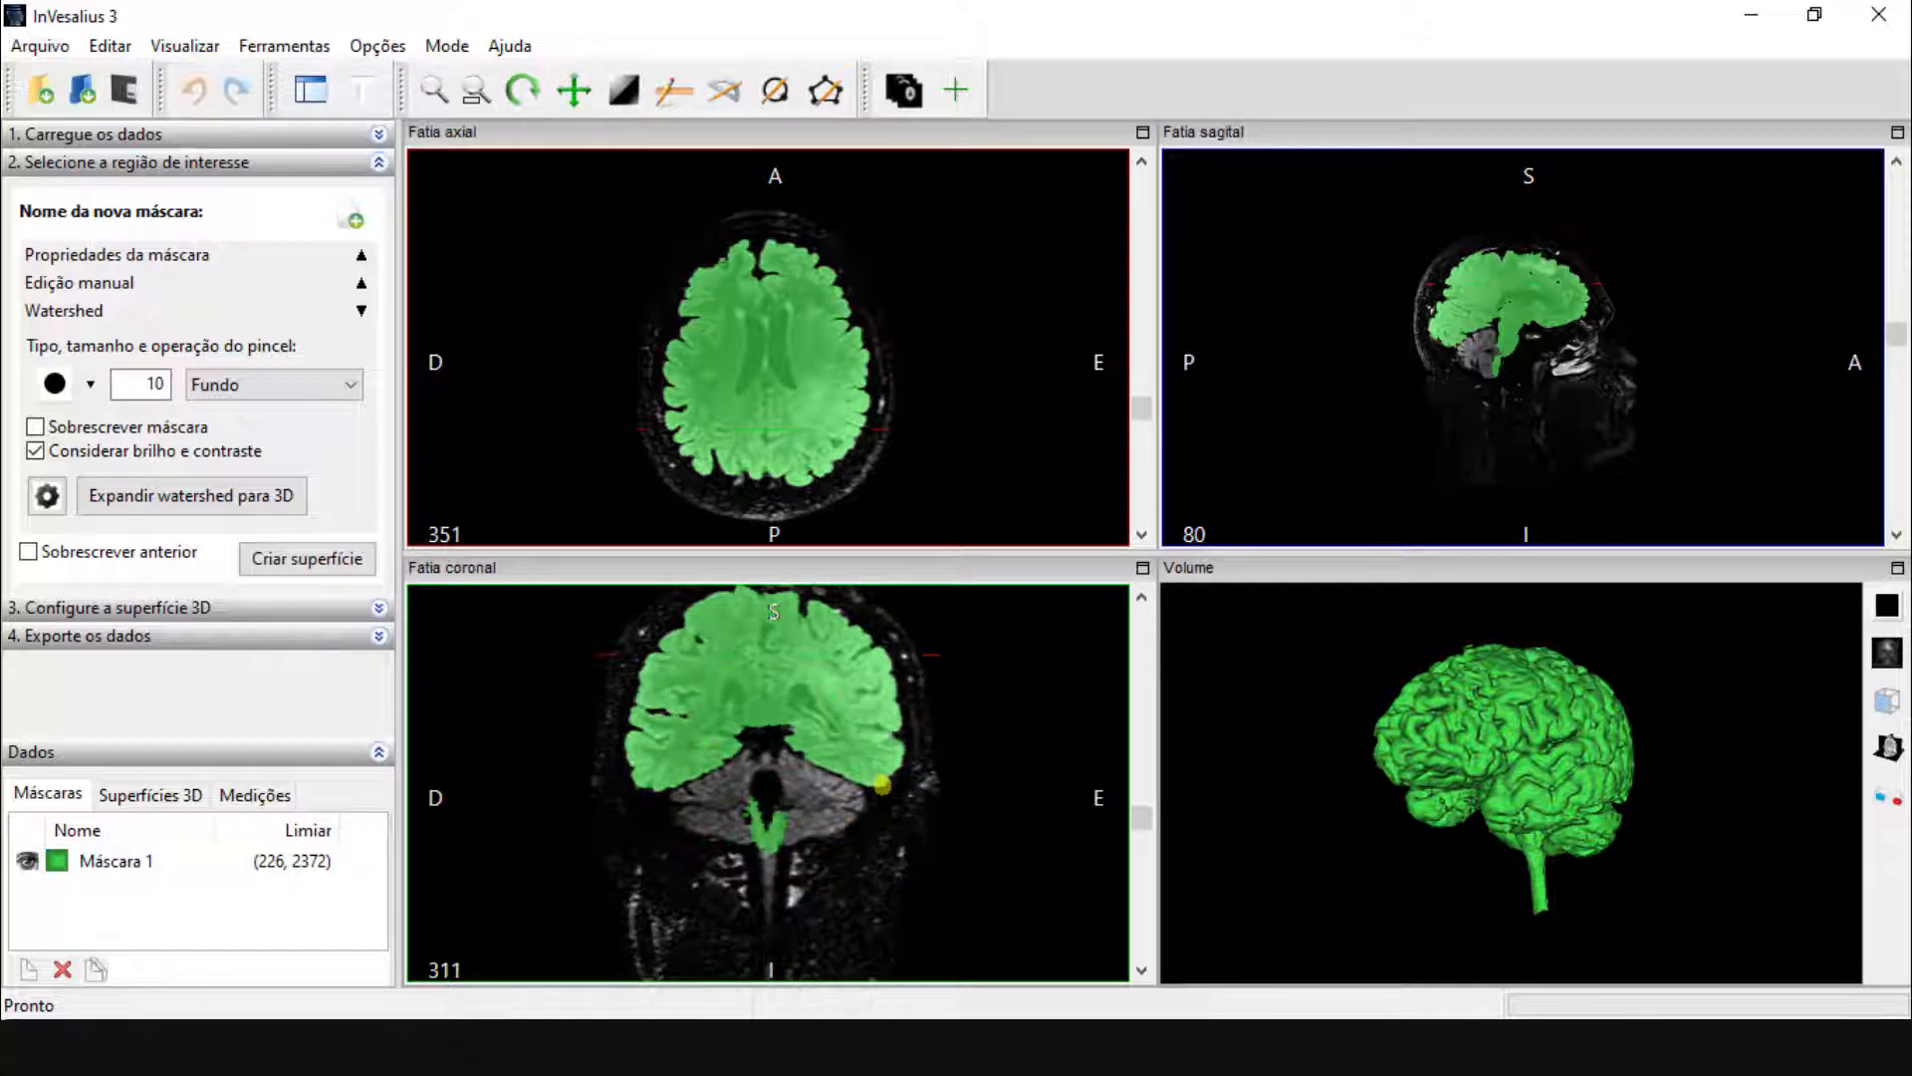
{"action": "mouse_move", "coordinate": [1141, 819]}
{"action": "left_mouse_down"}
{"action": "mouse_move", "coordinate": [1162, 862]}
{"action": "mouse_move", "coordinate": [1141, 787]}
{"action": "left_mouse_up"}
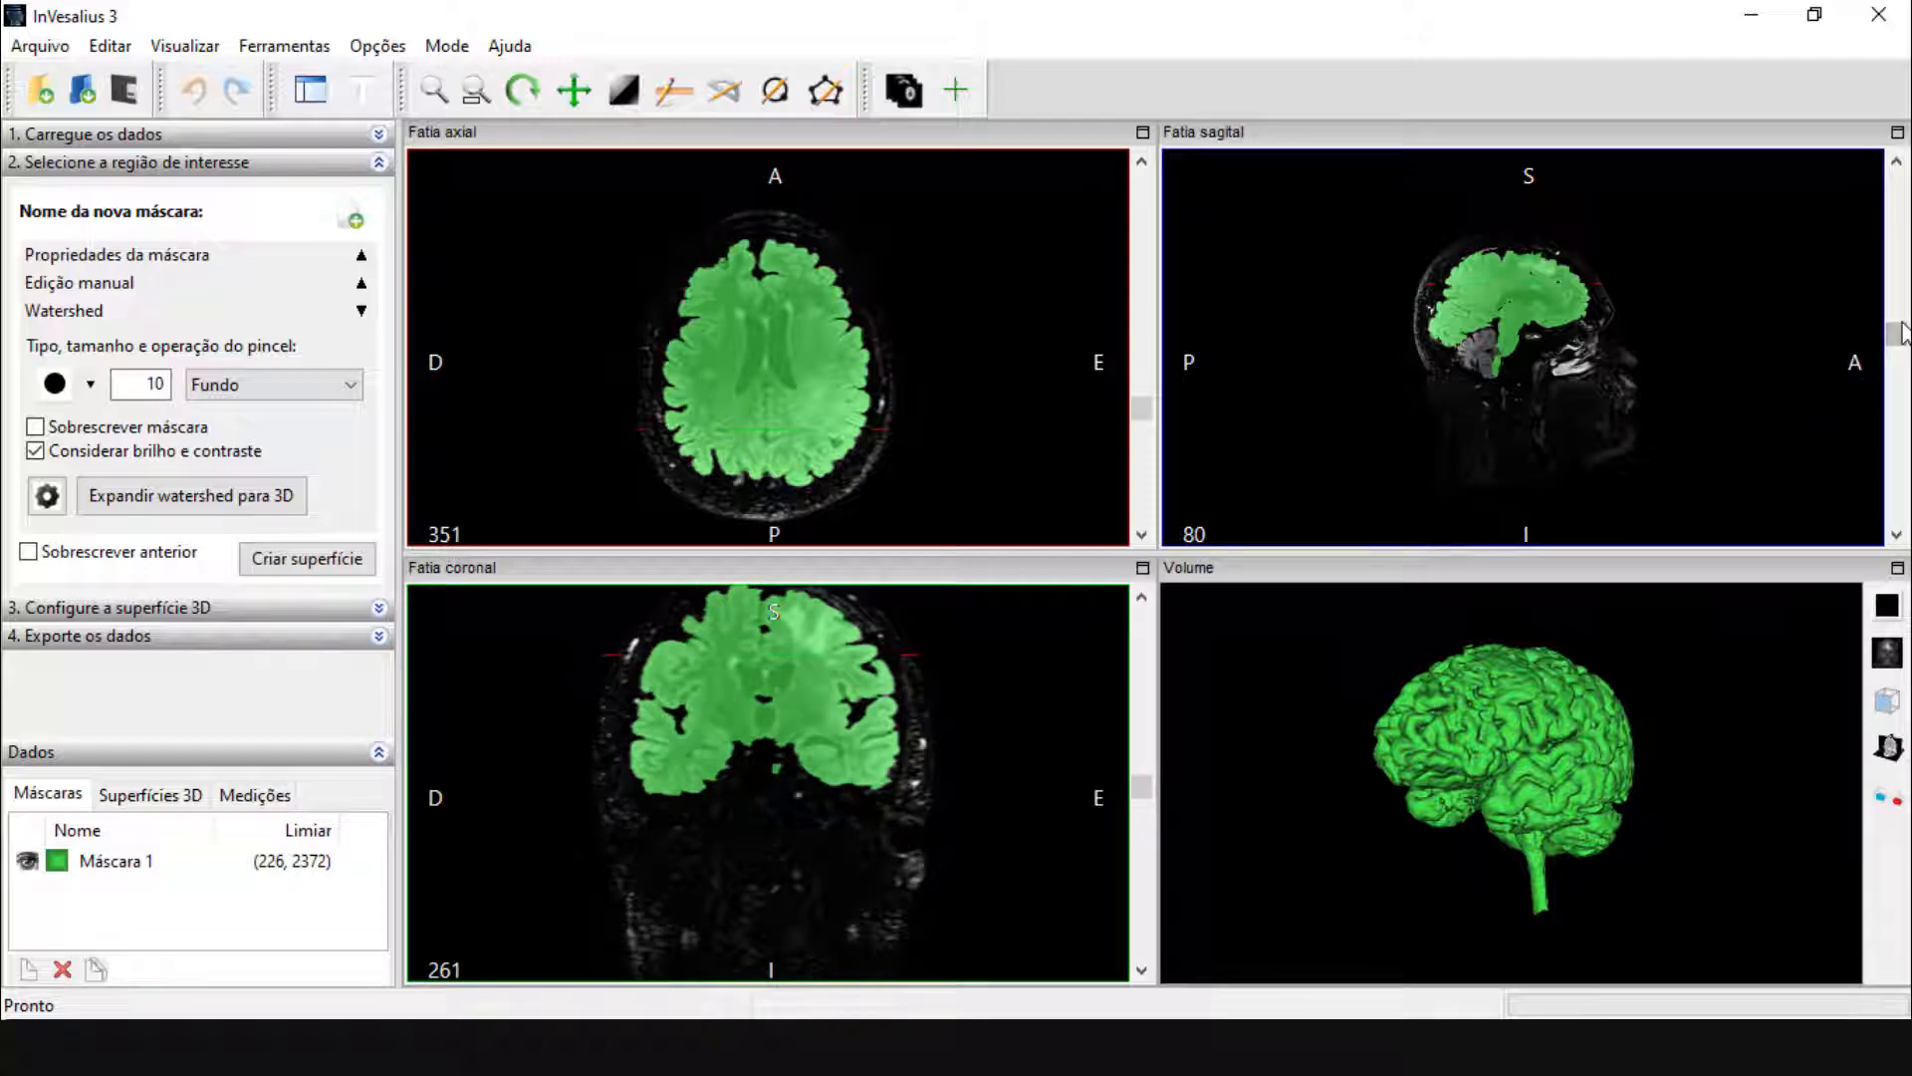
Paint an Objeto watershed marker along the length of the cerebrum on sagittal slice 83
{"action": "mouse_move", "coordinate": [1904, 343]}
{"action": "left_mouse_down"}
{"action": "mouse_move", "coordinate": [1904, 317]}
{"action": "mouse_move", "coordinate": [1904, 345]}
{"action": "left_mouse_up"}
{"action": "right_click_drag", "start_coordinate": [1642, 313], "coordinate": [1646, 180]}
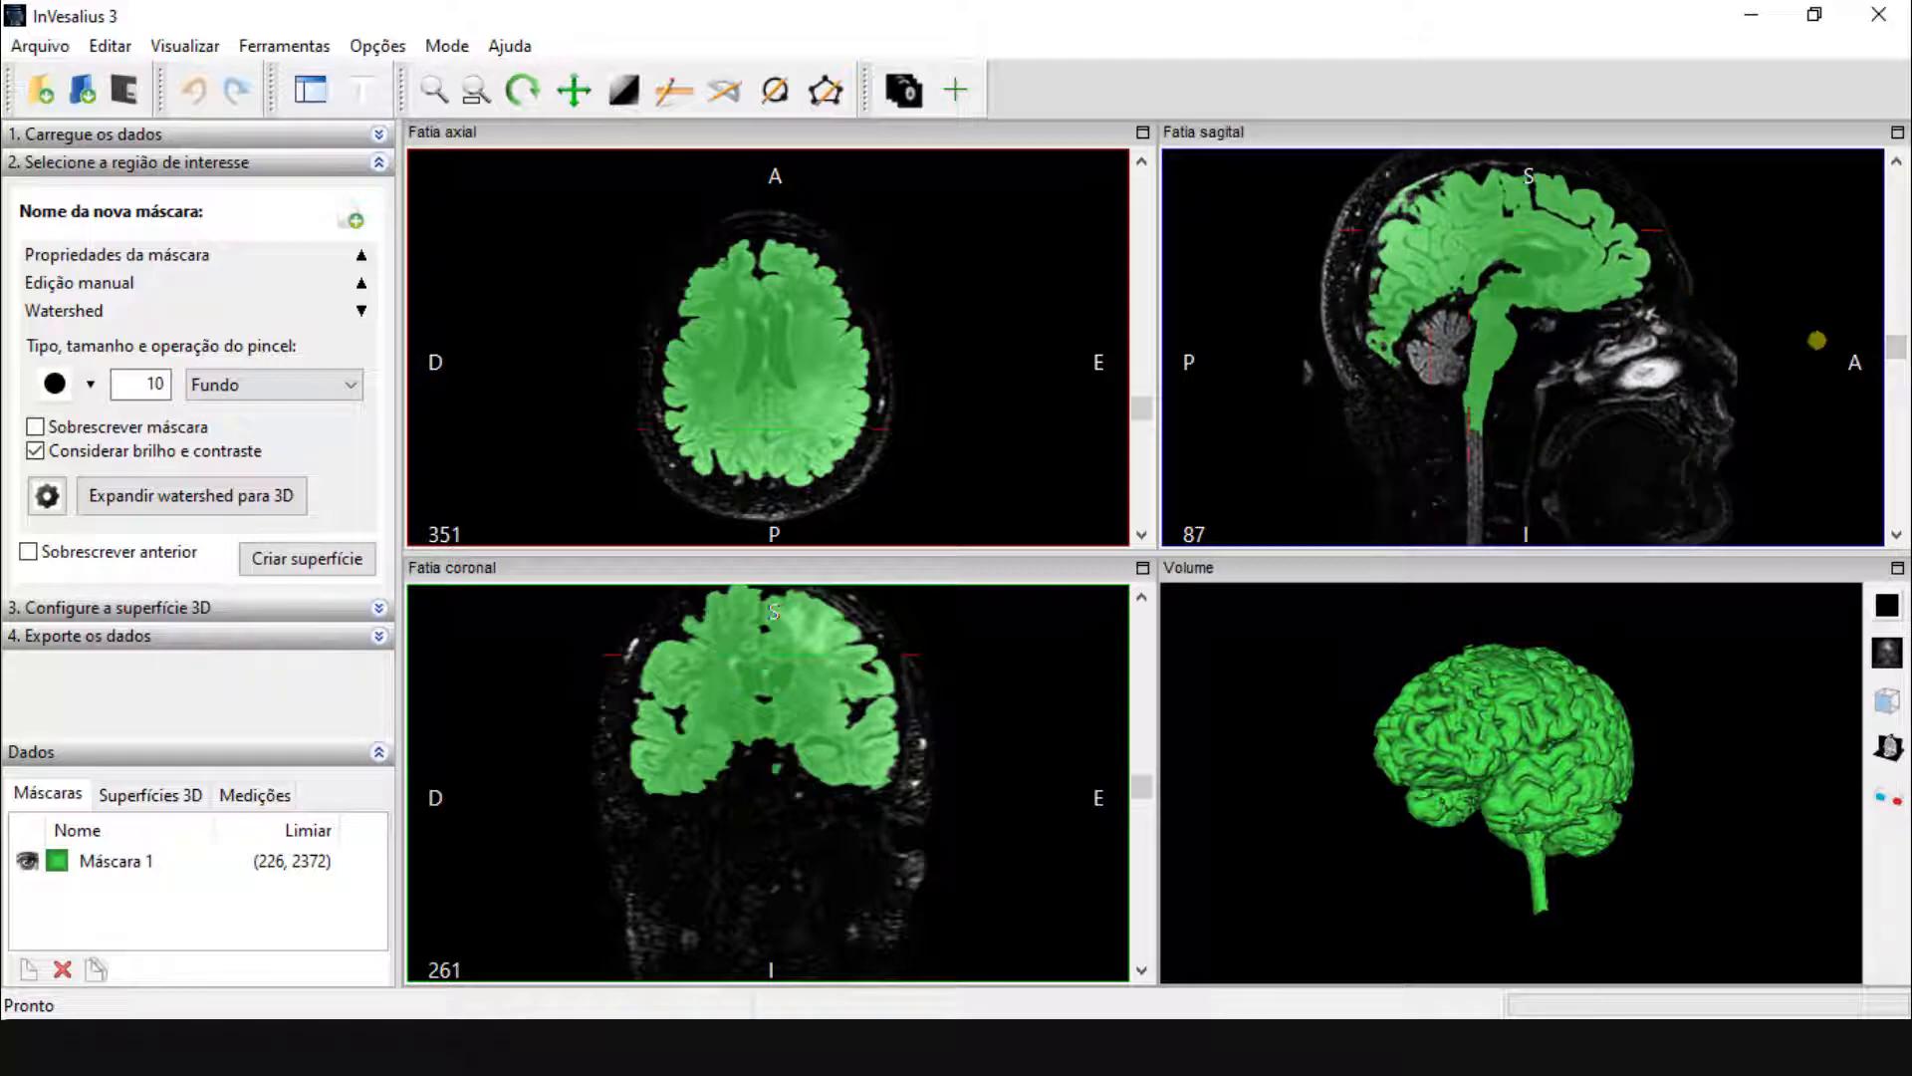
{"action": "left_click_drag", "start_coordinate": [1903, 350], "coordinate": [1904, 344]}
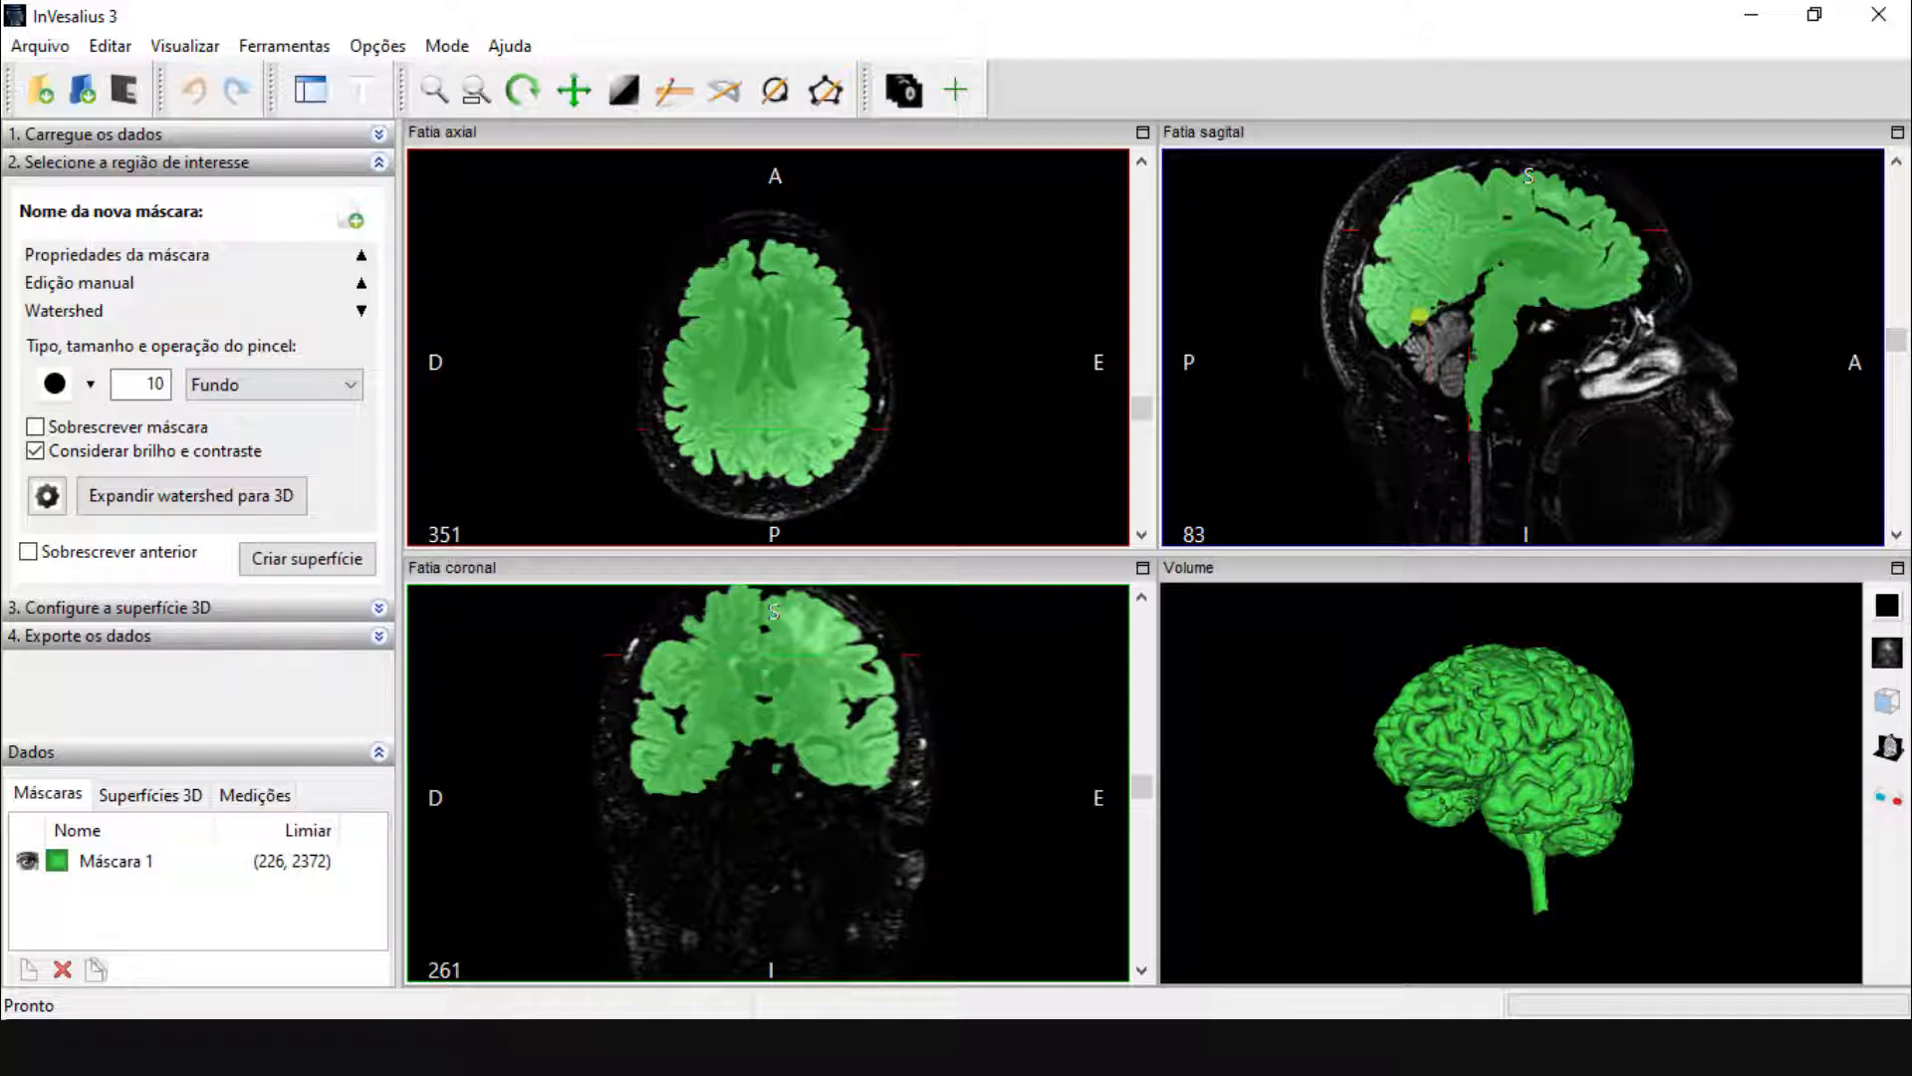
{"action": "left_click", "coordinate": [271, 384]}
{"action": "left_click", "coordinate": [267, 431]}
{"action": "left_click", "coordinate": [271, 385]}
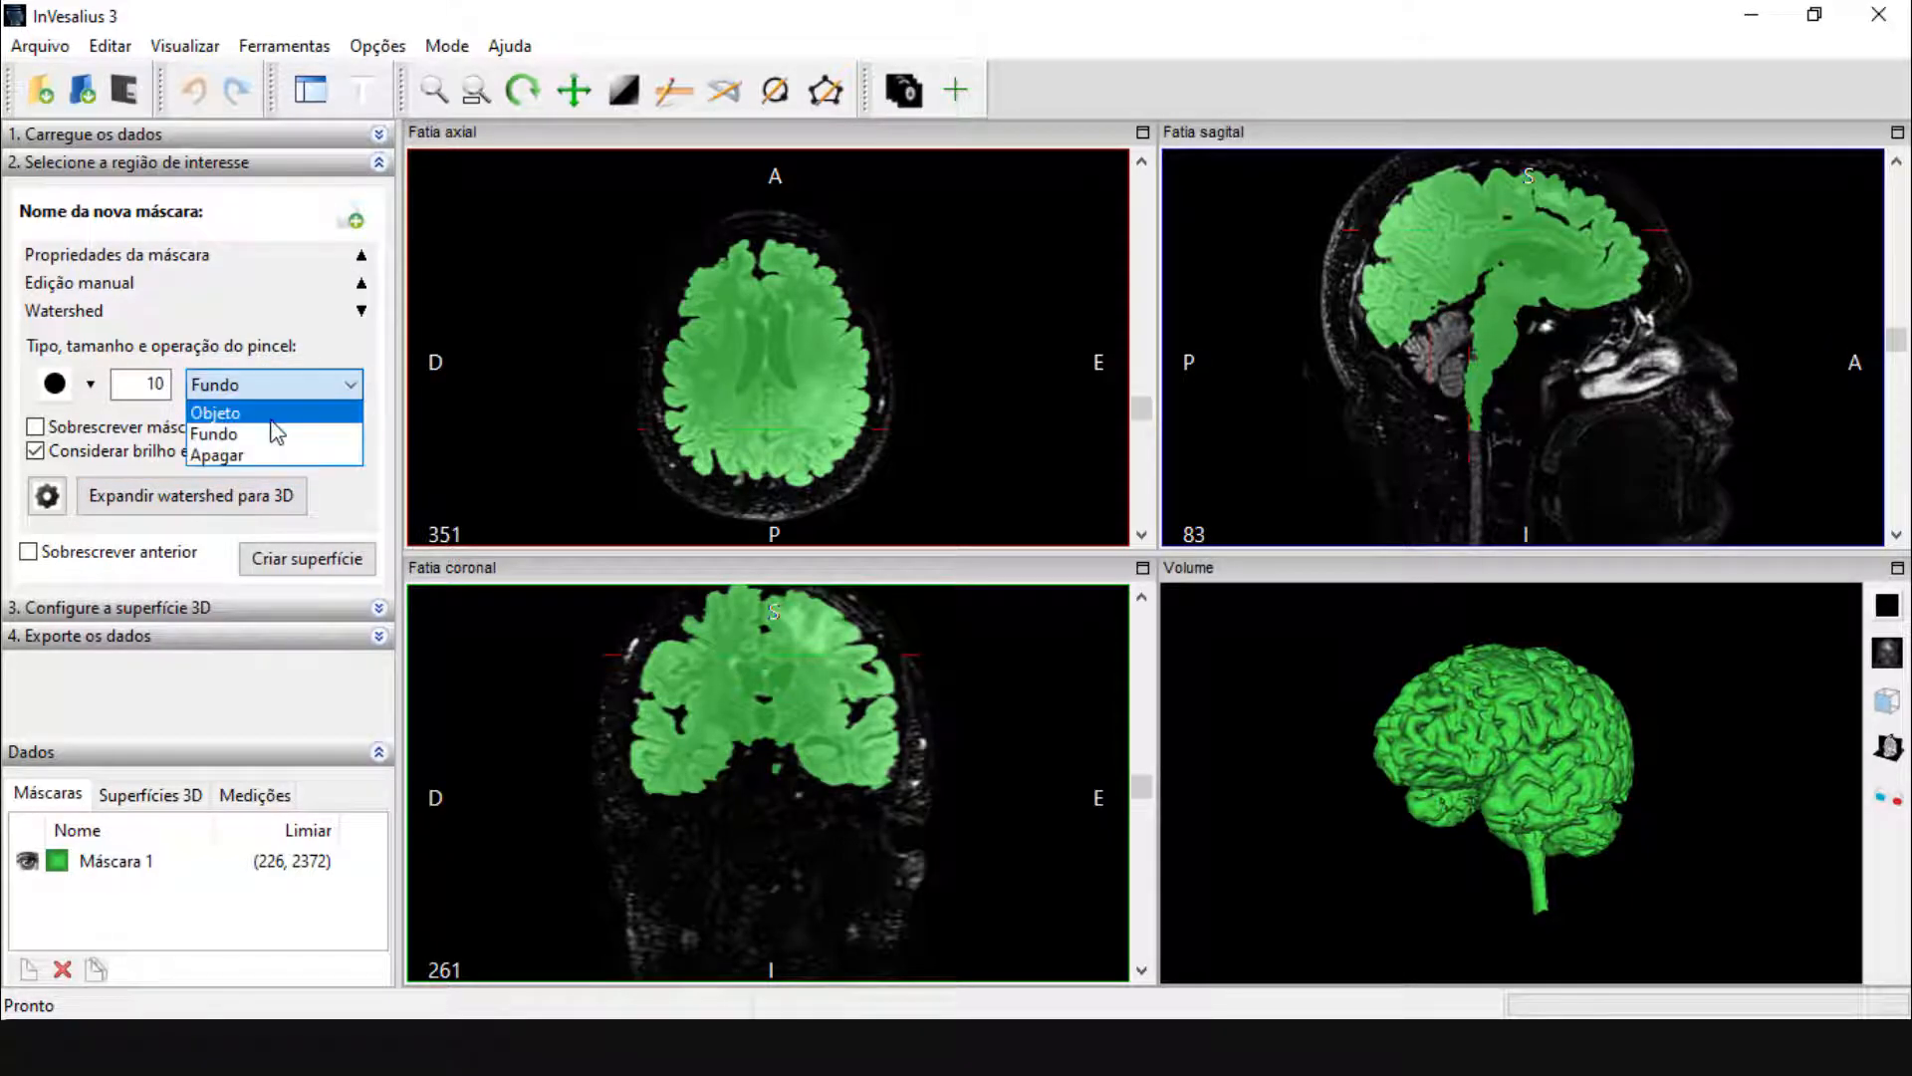
{"action": "left_click", "coordinate": [270, 414]}
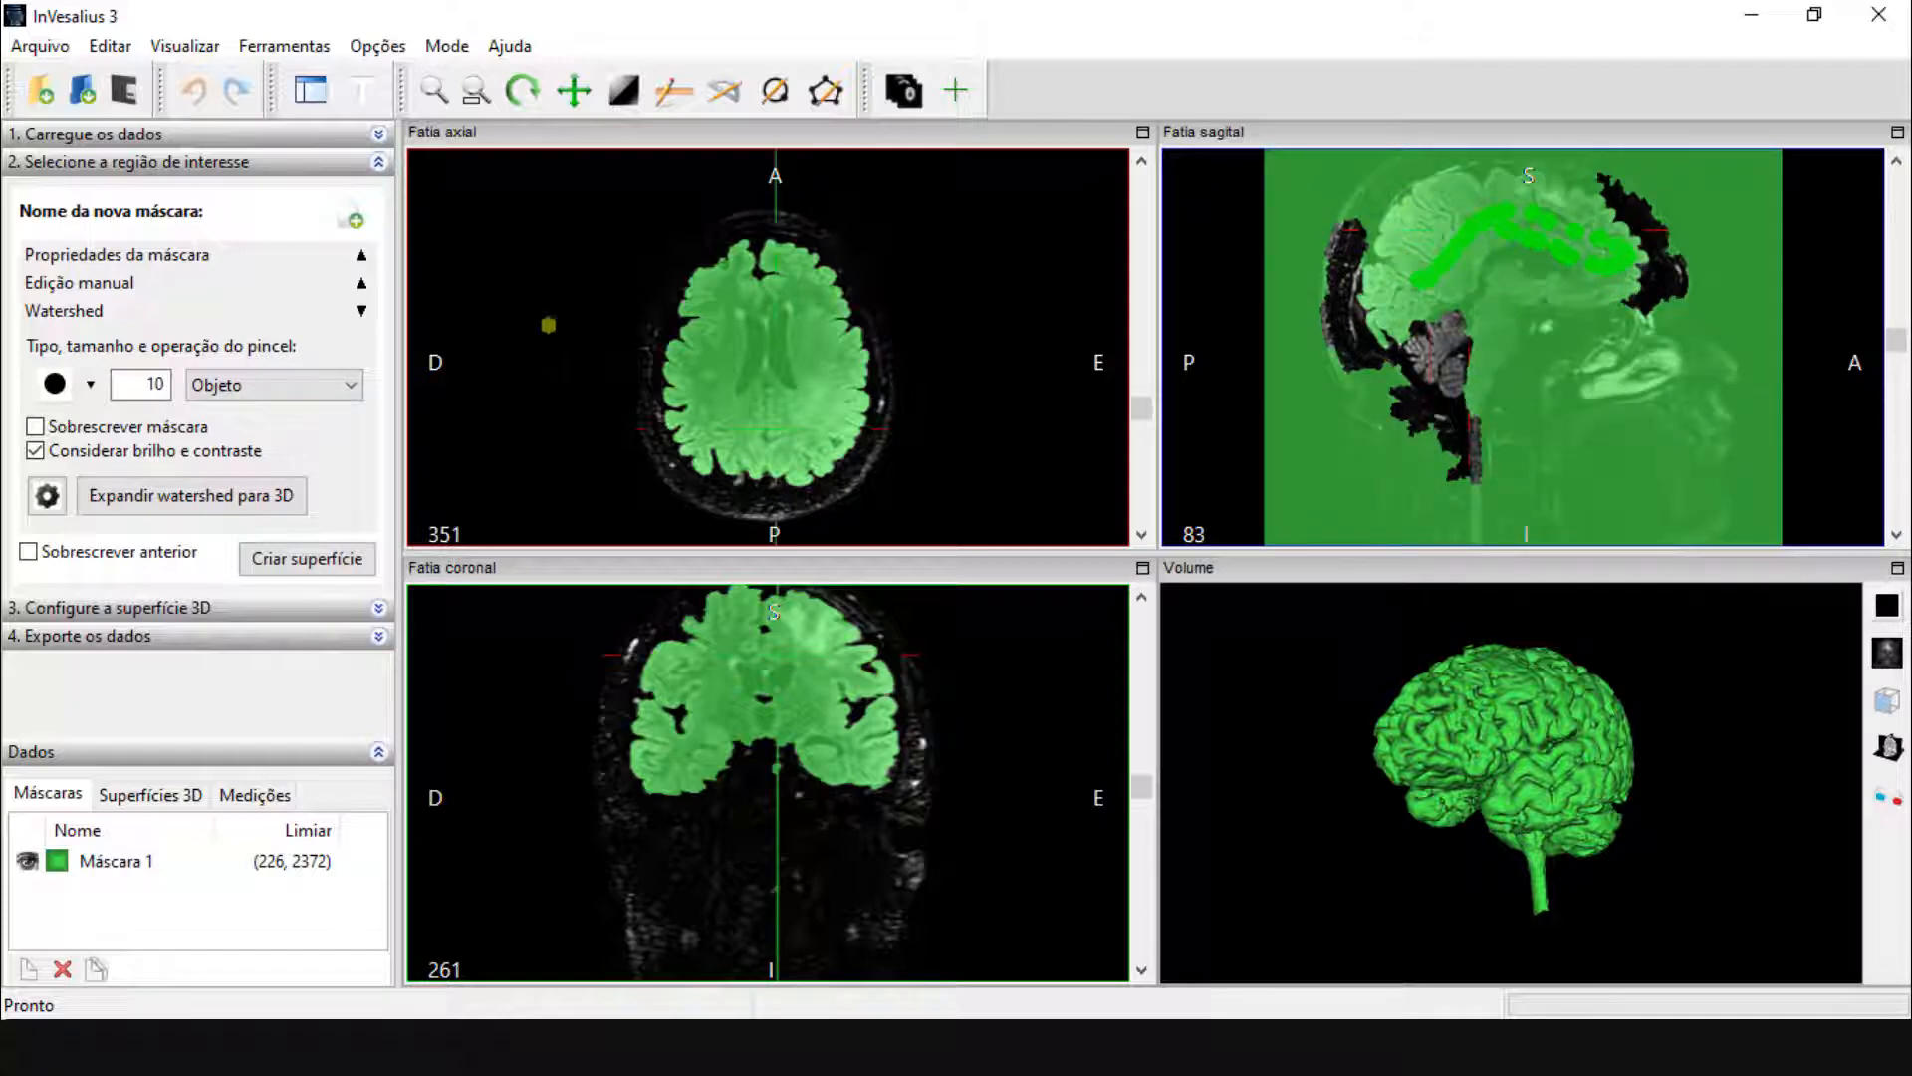
Paint Fundo watershed markers around the outside of the skull and over the cerebellum and brainstem on sagittal slice 83
{"action": "left_click", "coordinate": [342, 385]}
{"action": "left_click", "coordinate": [348, 432]}
{"action": "mouse_move", "coordinate": [1357, 202]}
{"action": "left_mouse_down"}
{"action": "mouse_move", "coordinate": [1312, 303]}
{"action": "mouse_move", "coordinate": [1429, 474]}
{"action": "mouse_move", "coordinate": [1573, 445]}
{"action": "left_mouse_up"}
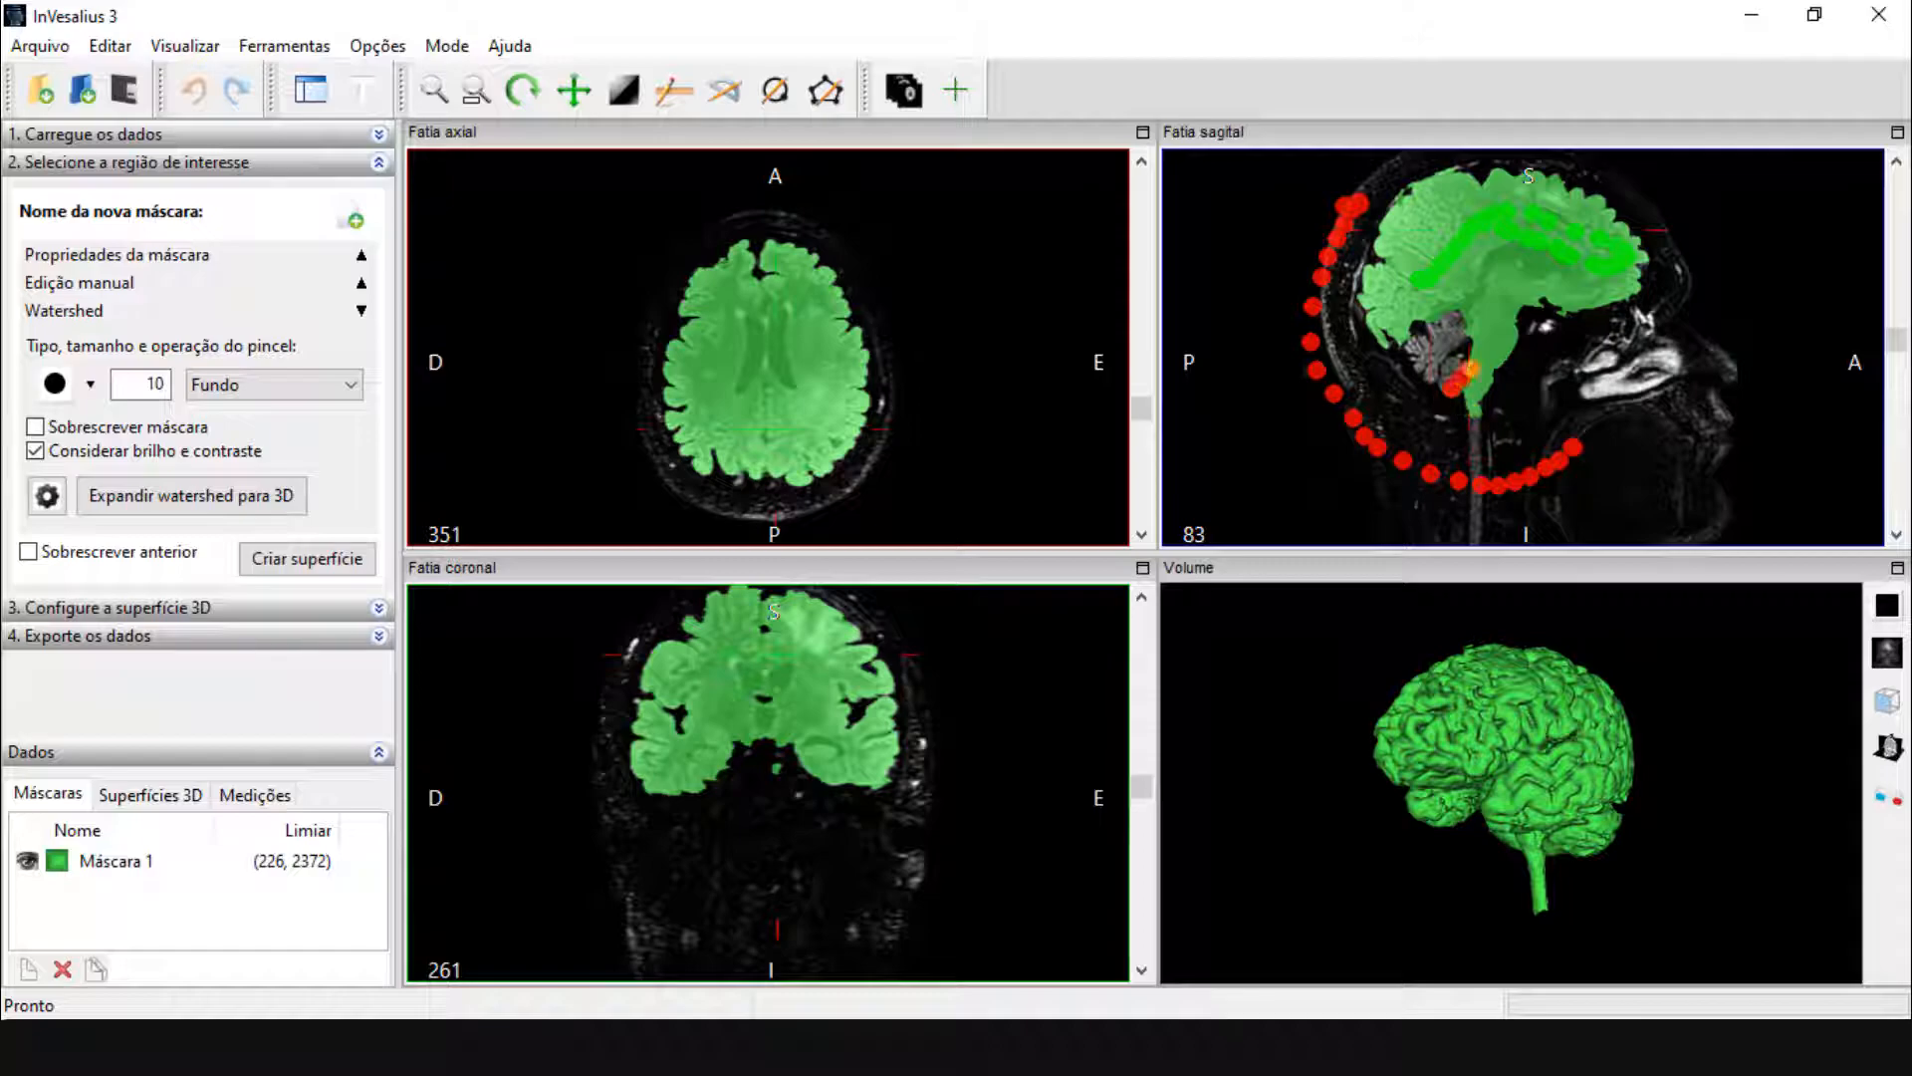
{"action": "left_click_drag", "start_coordinate": [1505, 359], "coordinate": [1504, 357]}
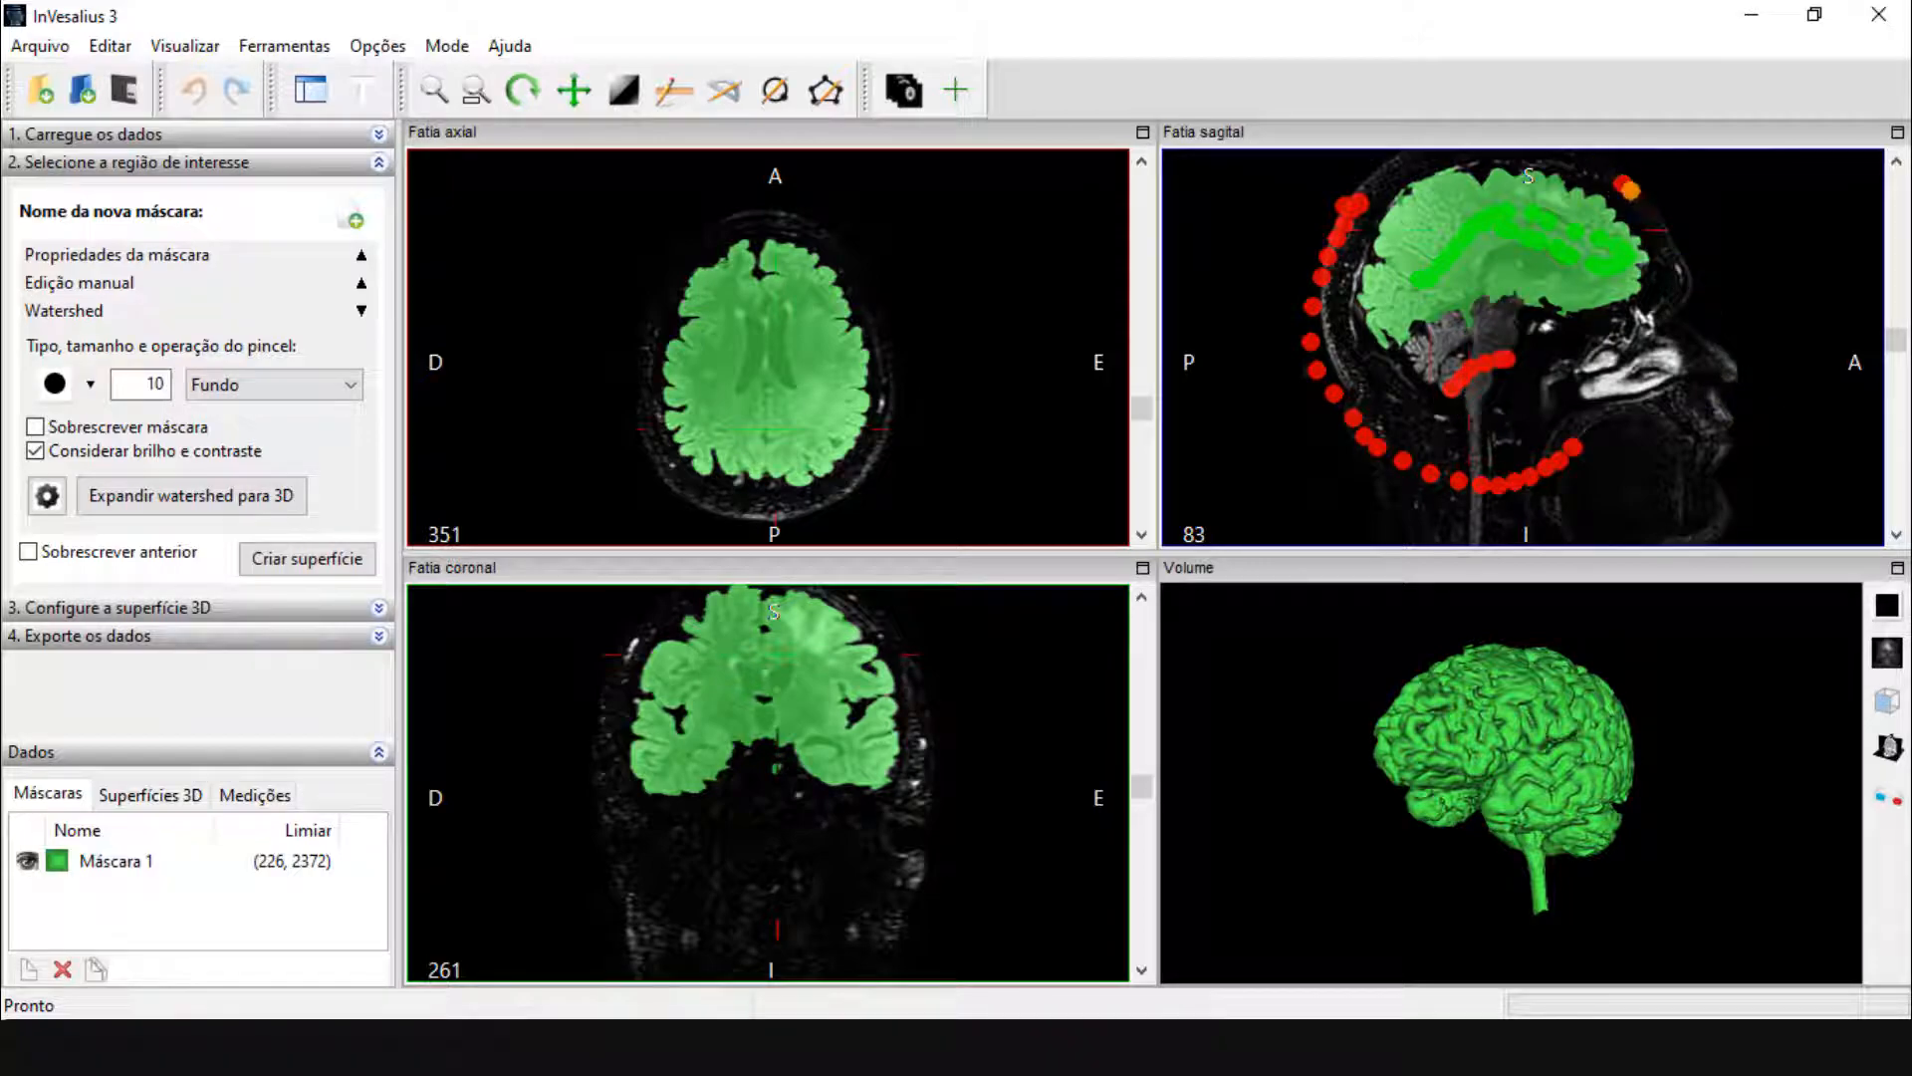
{"action": "mouse_move", "coordinate": [1629, 189]}
{"action": "left_mouse_down"}
{"action": "mouse_move", "coordinate": [1686, 290]}
{"action": "mouse_move", "coordinate": [1613, 344]}
{"action": "mouse_move", "coordinate": [1540, 346]}
{"action": "left_mouse_up"}
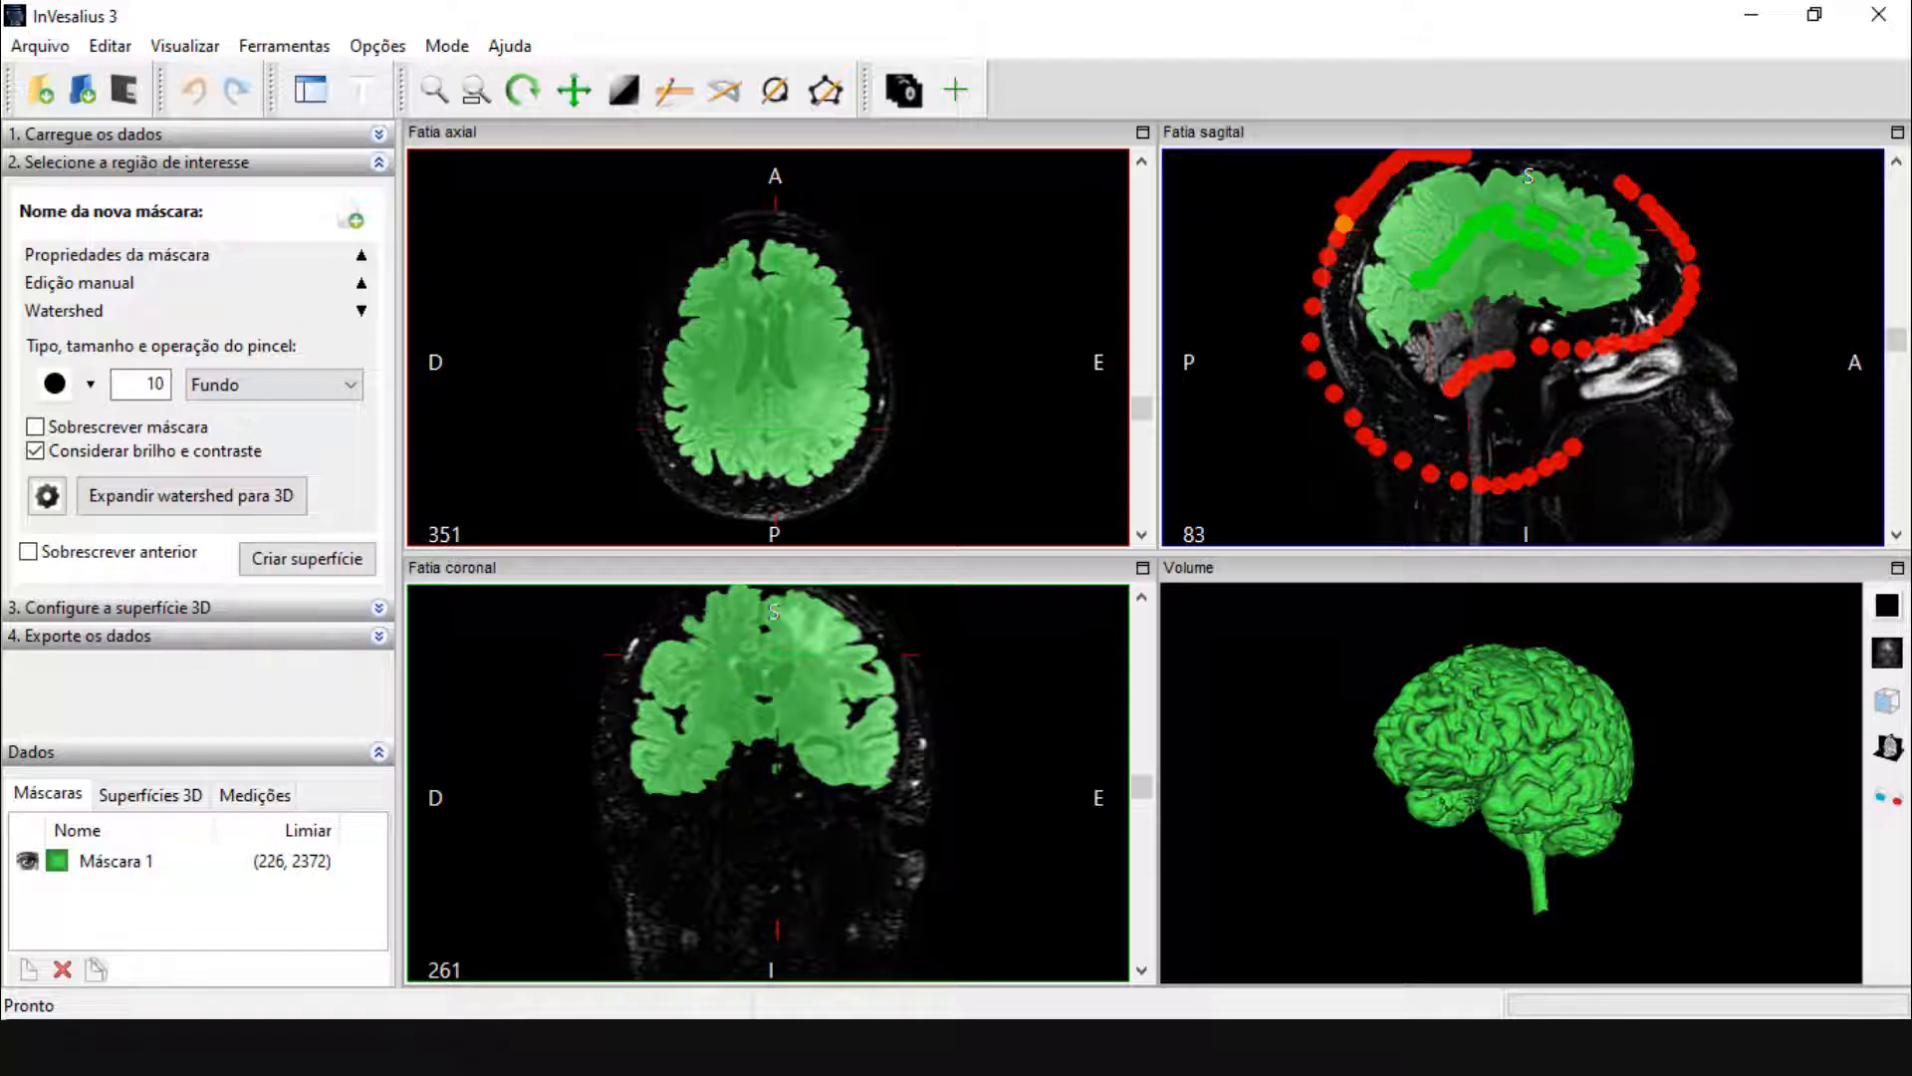
{"action": "left_click_drag", "start_coordinate": [1408, 492], "coordinate": [1484, 414]}
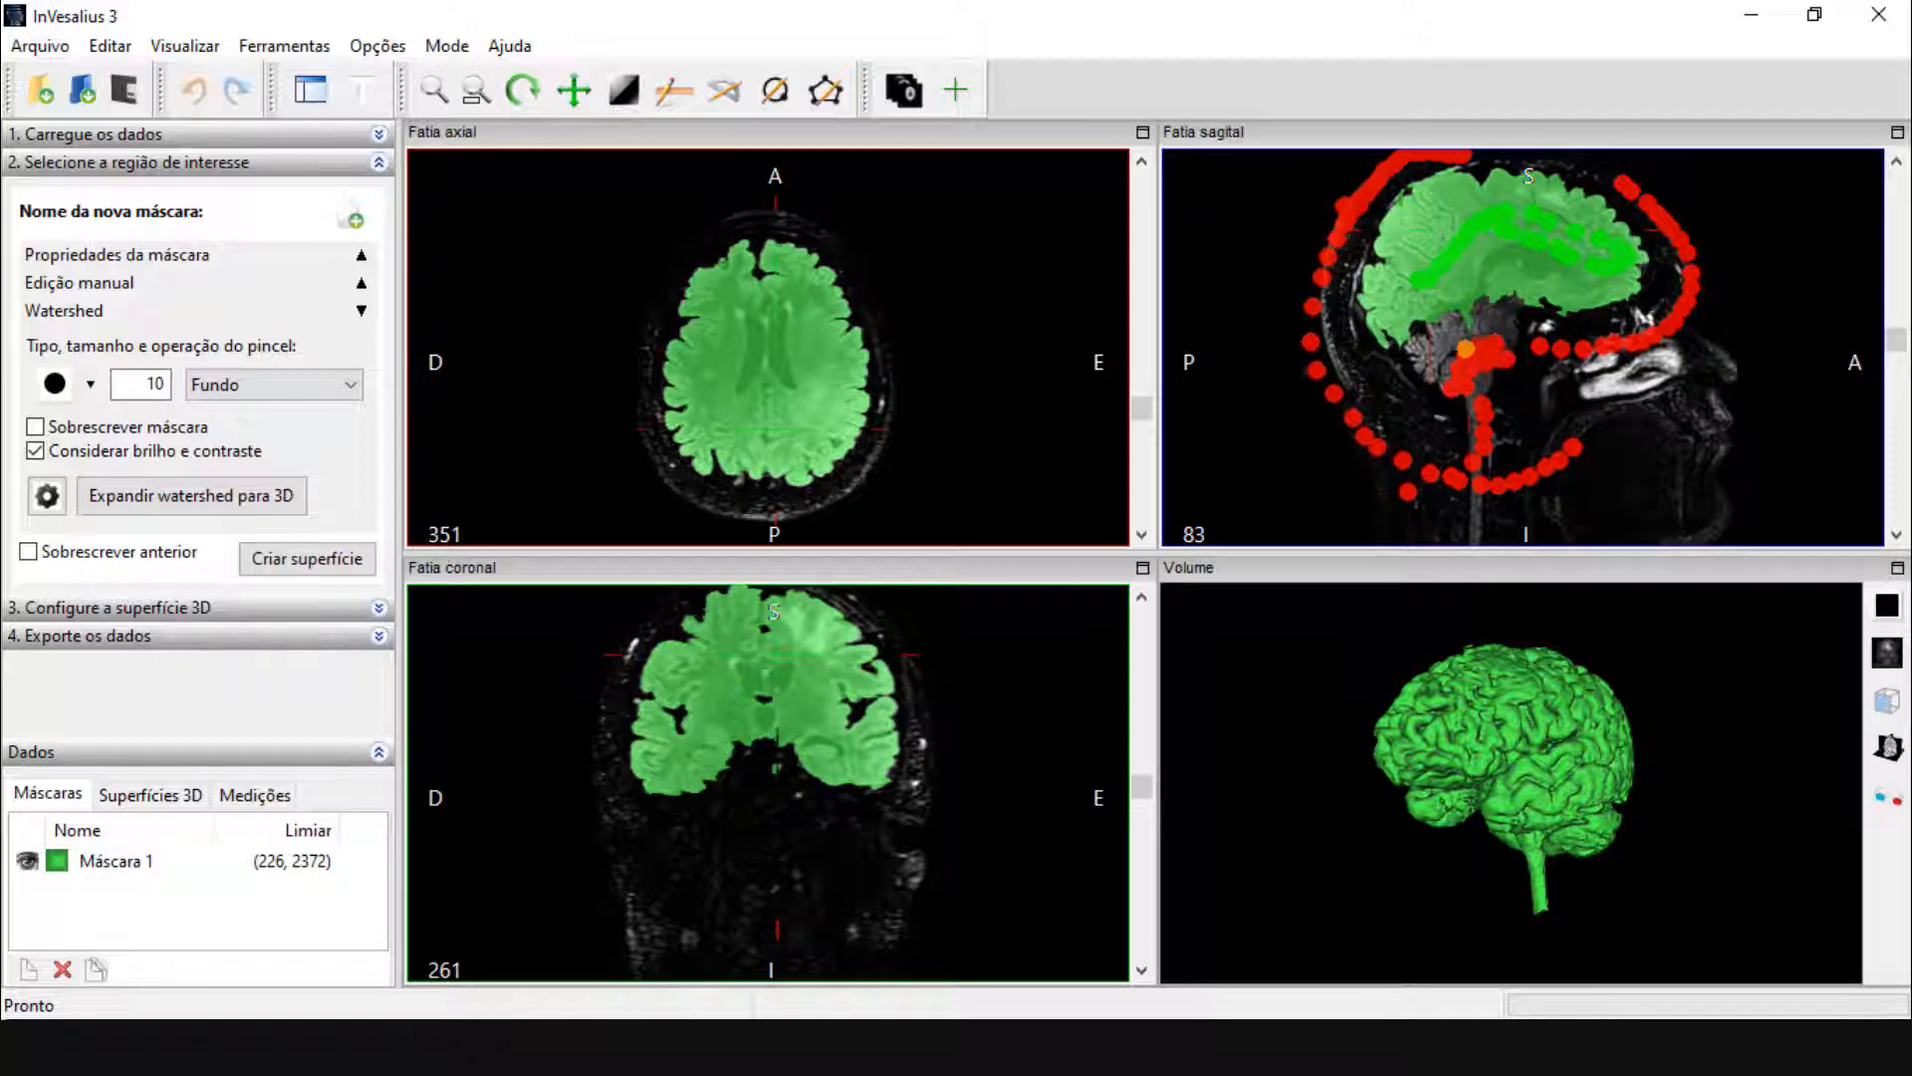
Expand the watershed to 3D and check the cerebrum mask on sagittal slices as far as 24 and axial slices as far as 303
{"action": "left_click", "coordinate": [169, 506]}
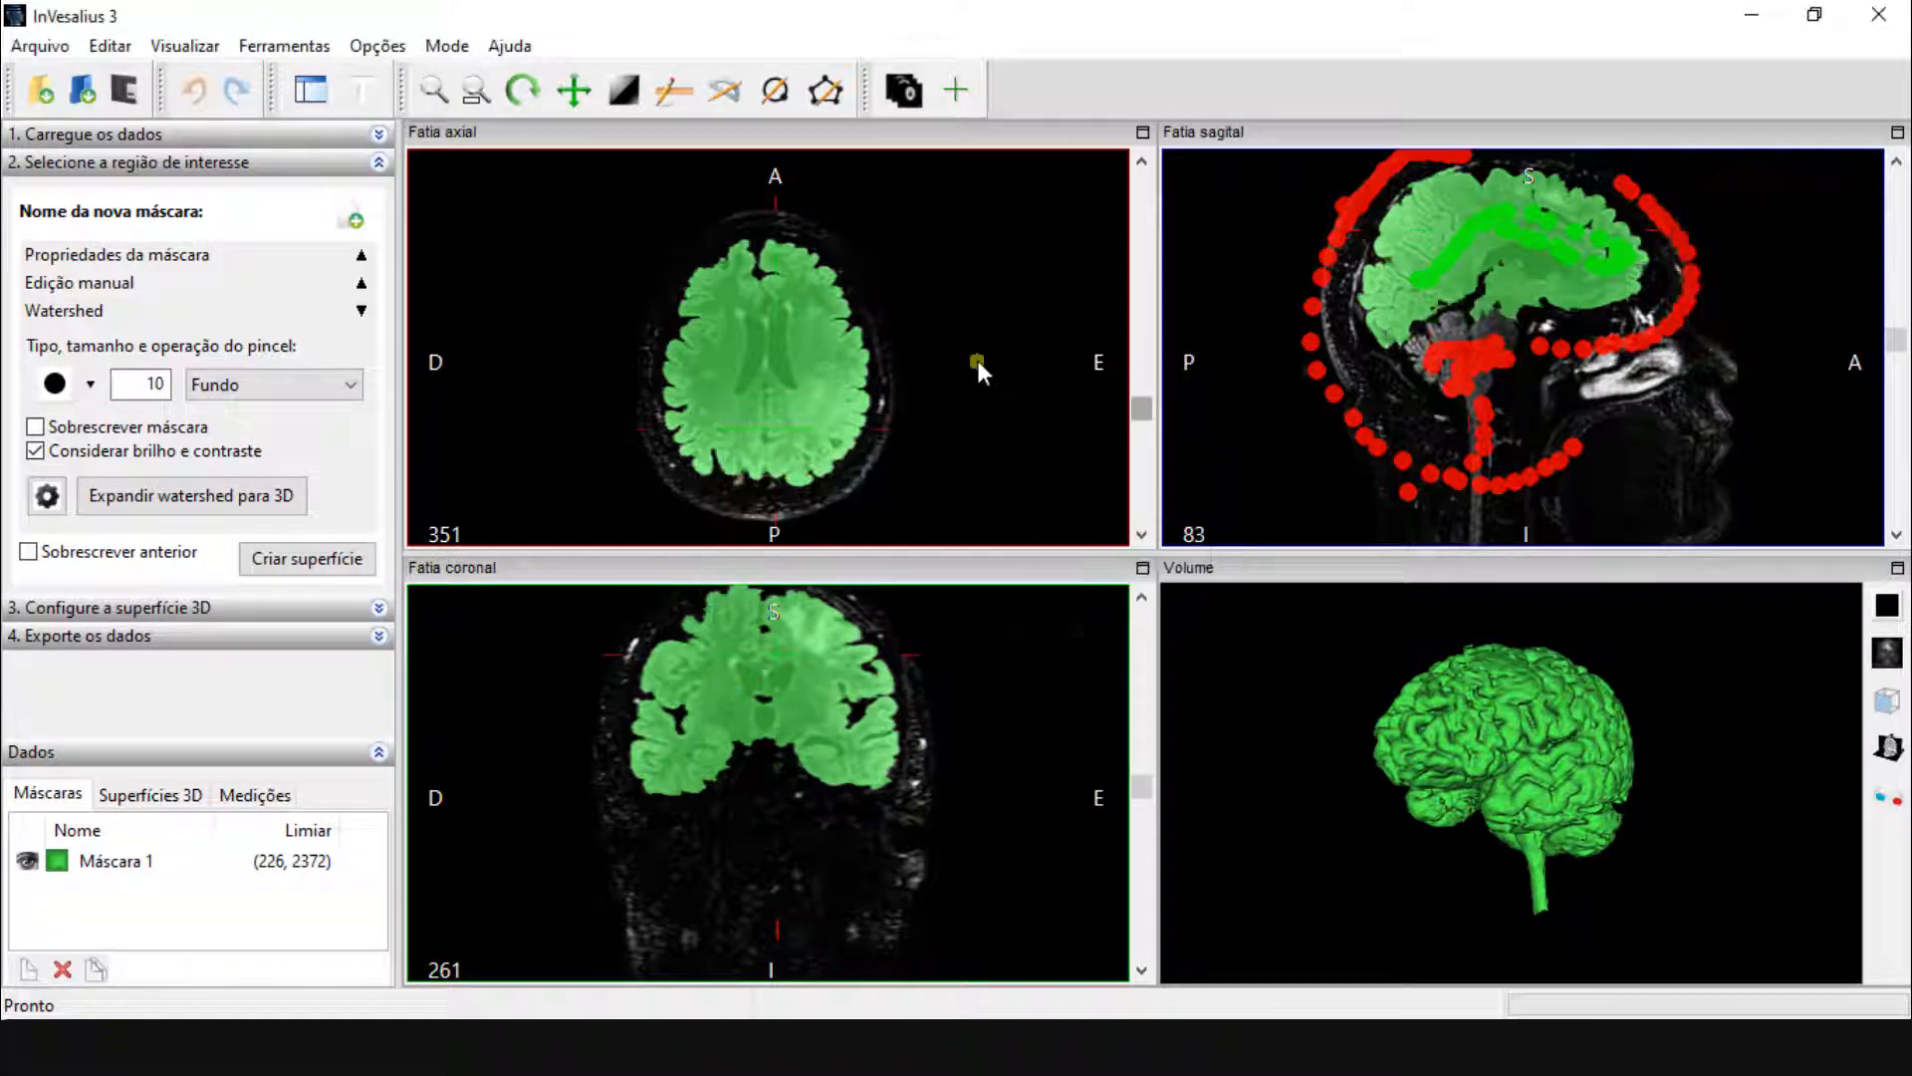
{"action": "left_click_drag", "start_coordinate": [1898, 361], "coordinate": [1848, 232]}
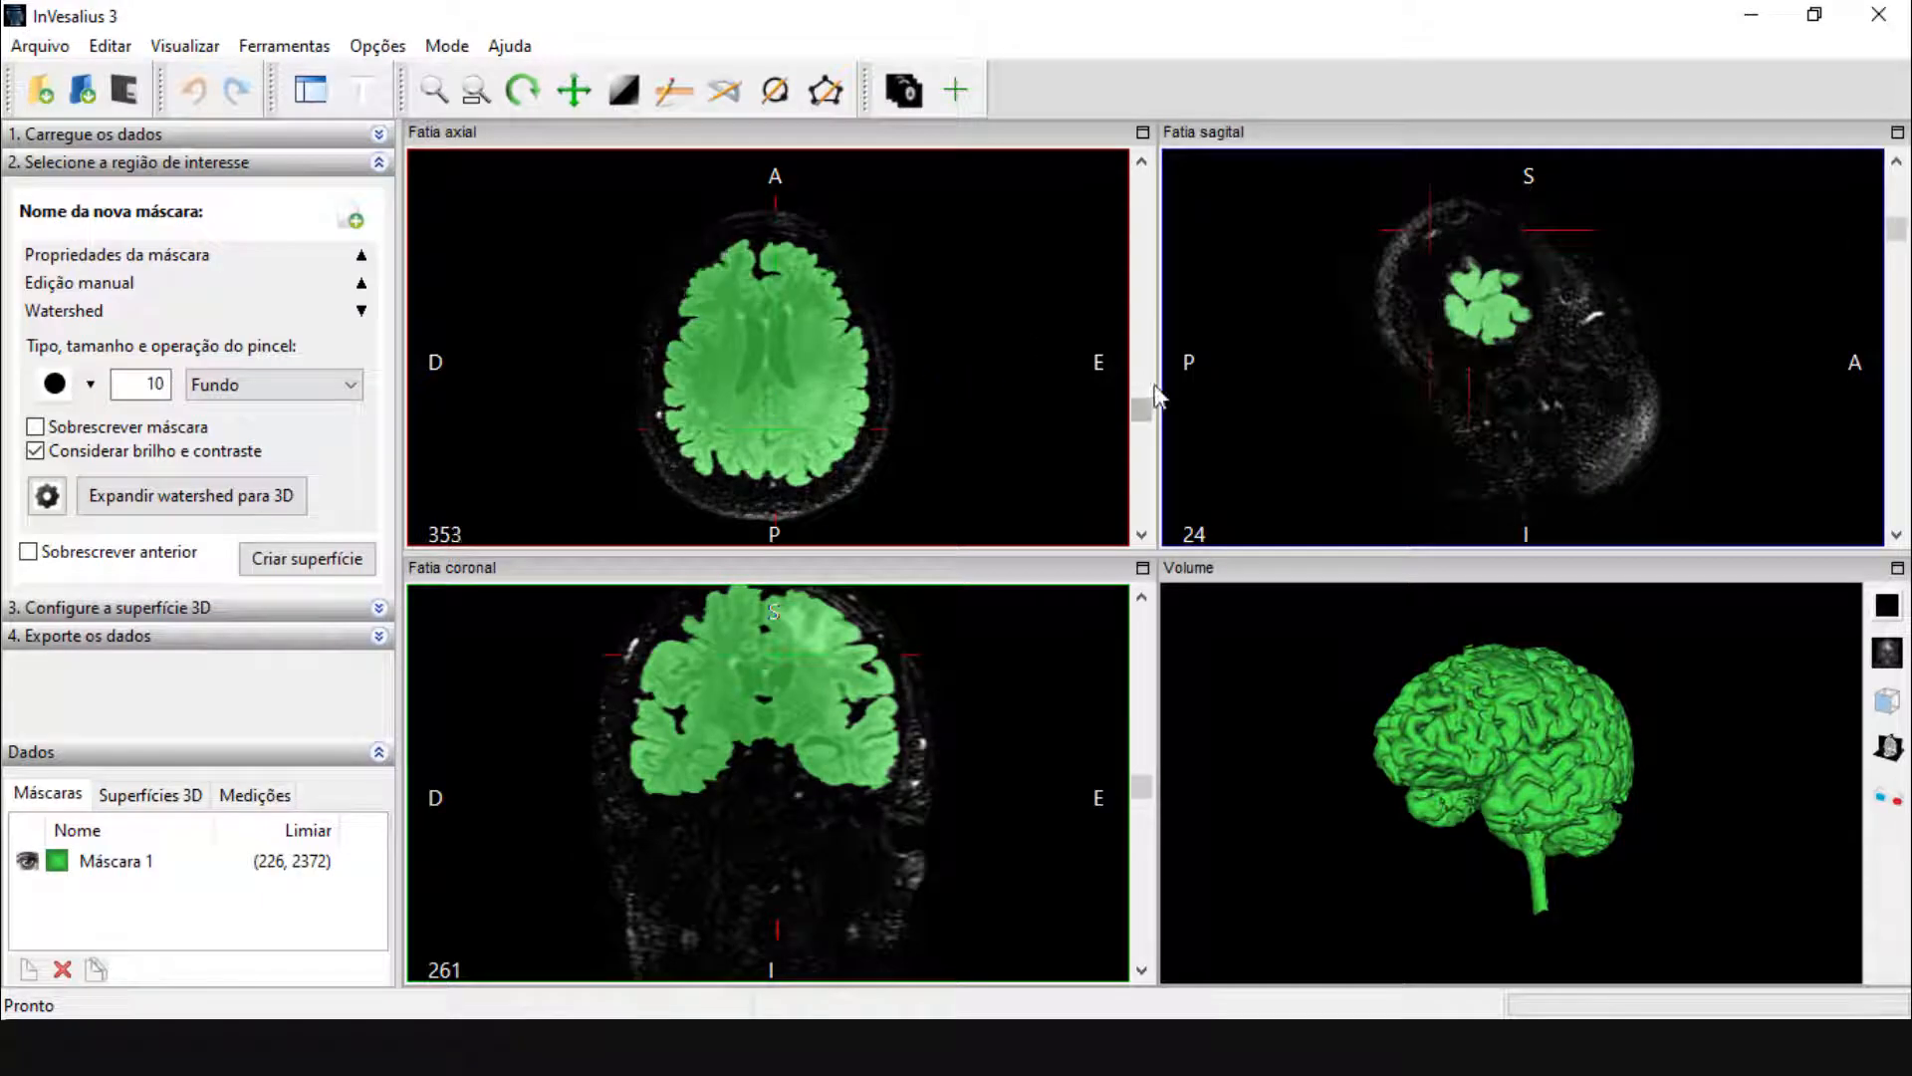
{"action": "mouse_move", "coordinate": [1142, 406]}
{"action": "left_mouse_down"}
{"action": "mouse_move", "coordinate": [1145, 431]}
{"action": "mouse_move", "coordinate": [1141, 305]}
{"action": "mouse_move", "coordinate": [1149, 456]}
{"action": "mouse_move", "coordinate": [1139, 349]}
{"action": "mouse_move", "coordinate": [1150, 371]}
{"action": "left_mouse_up"}
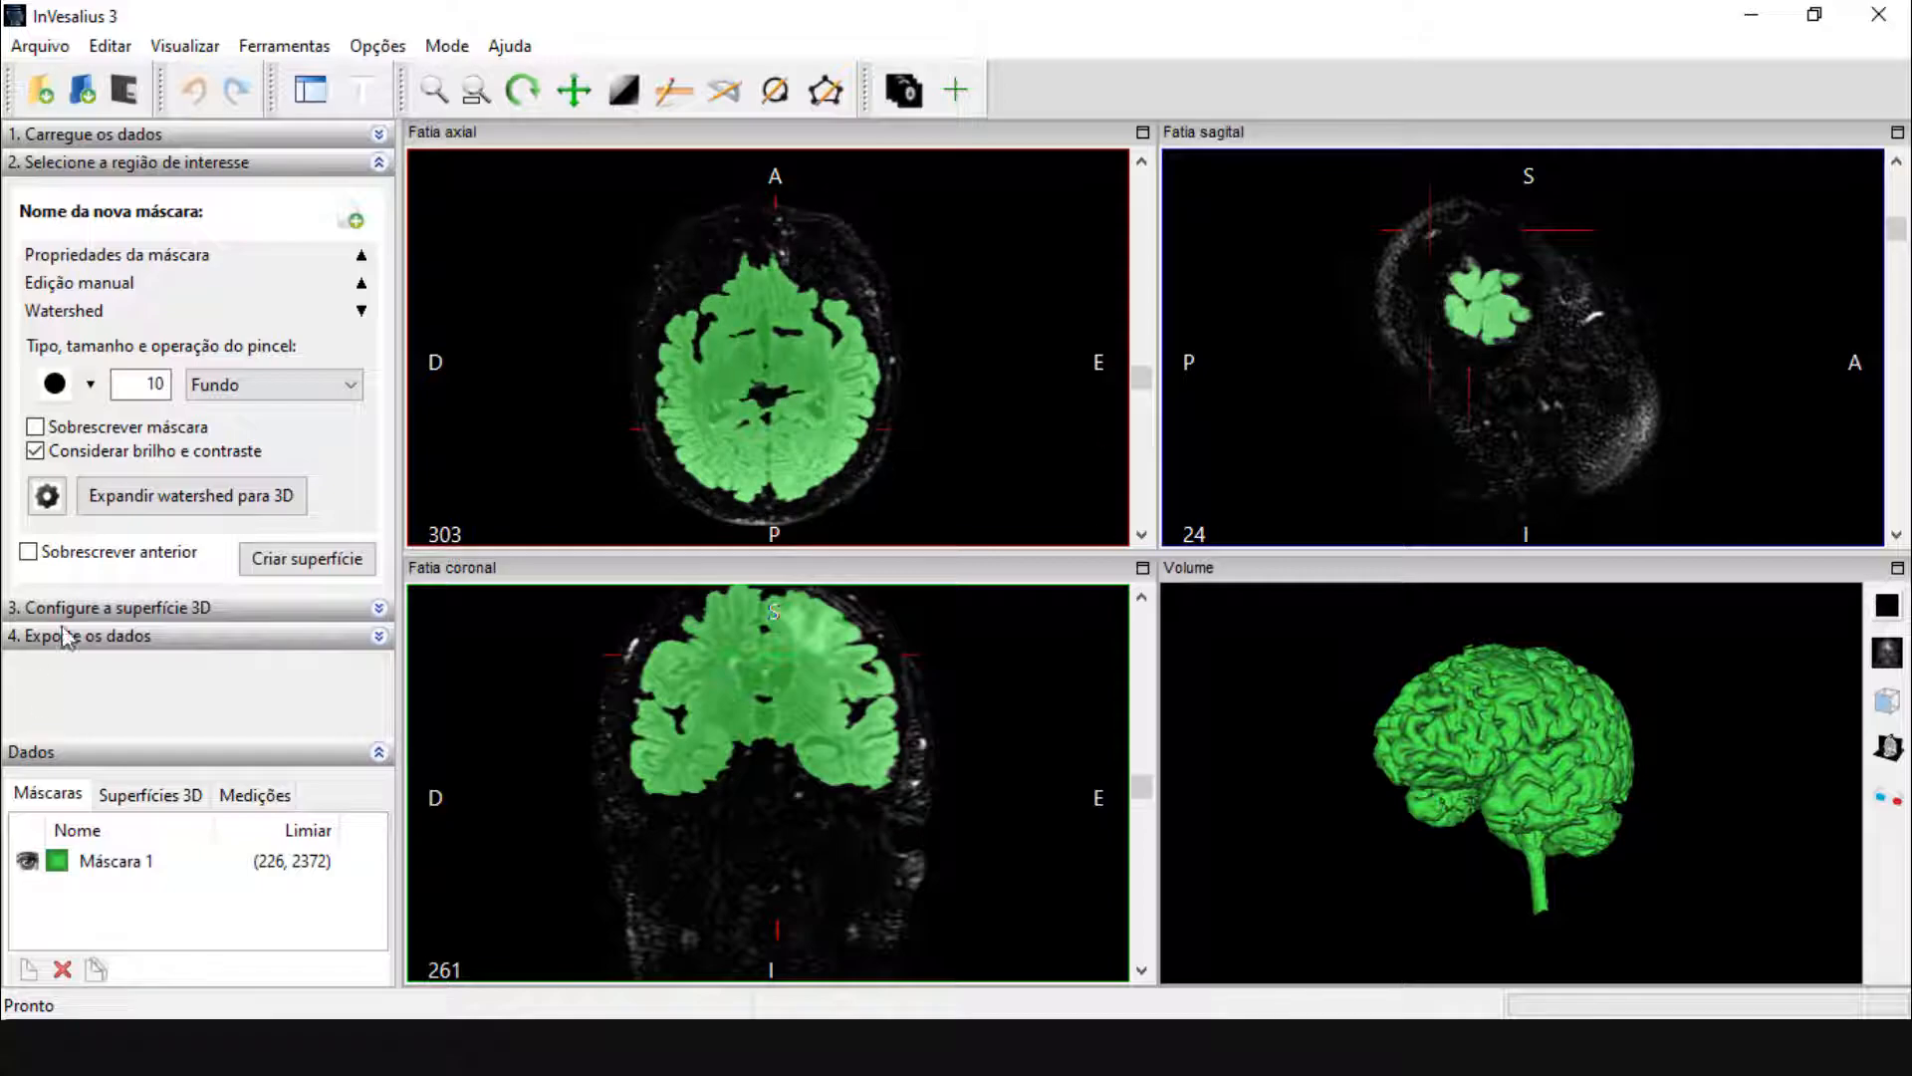
Generate a new 3D surface from the mask using Suavização sensível ao contexto with the number of steps set to 50
{"action": "left_click", "coordinate": [152, 797]}
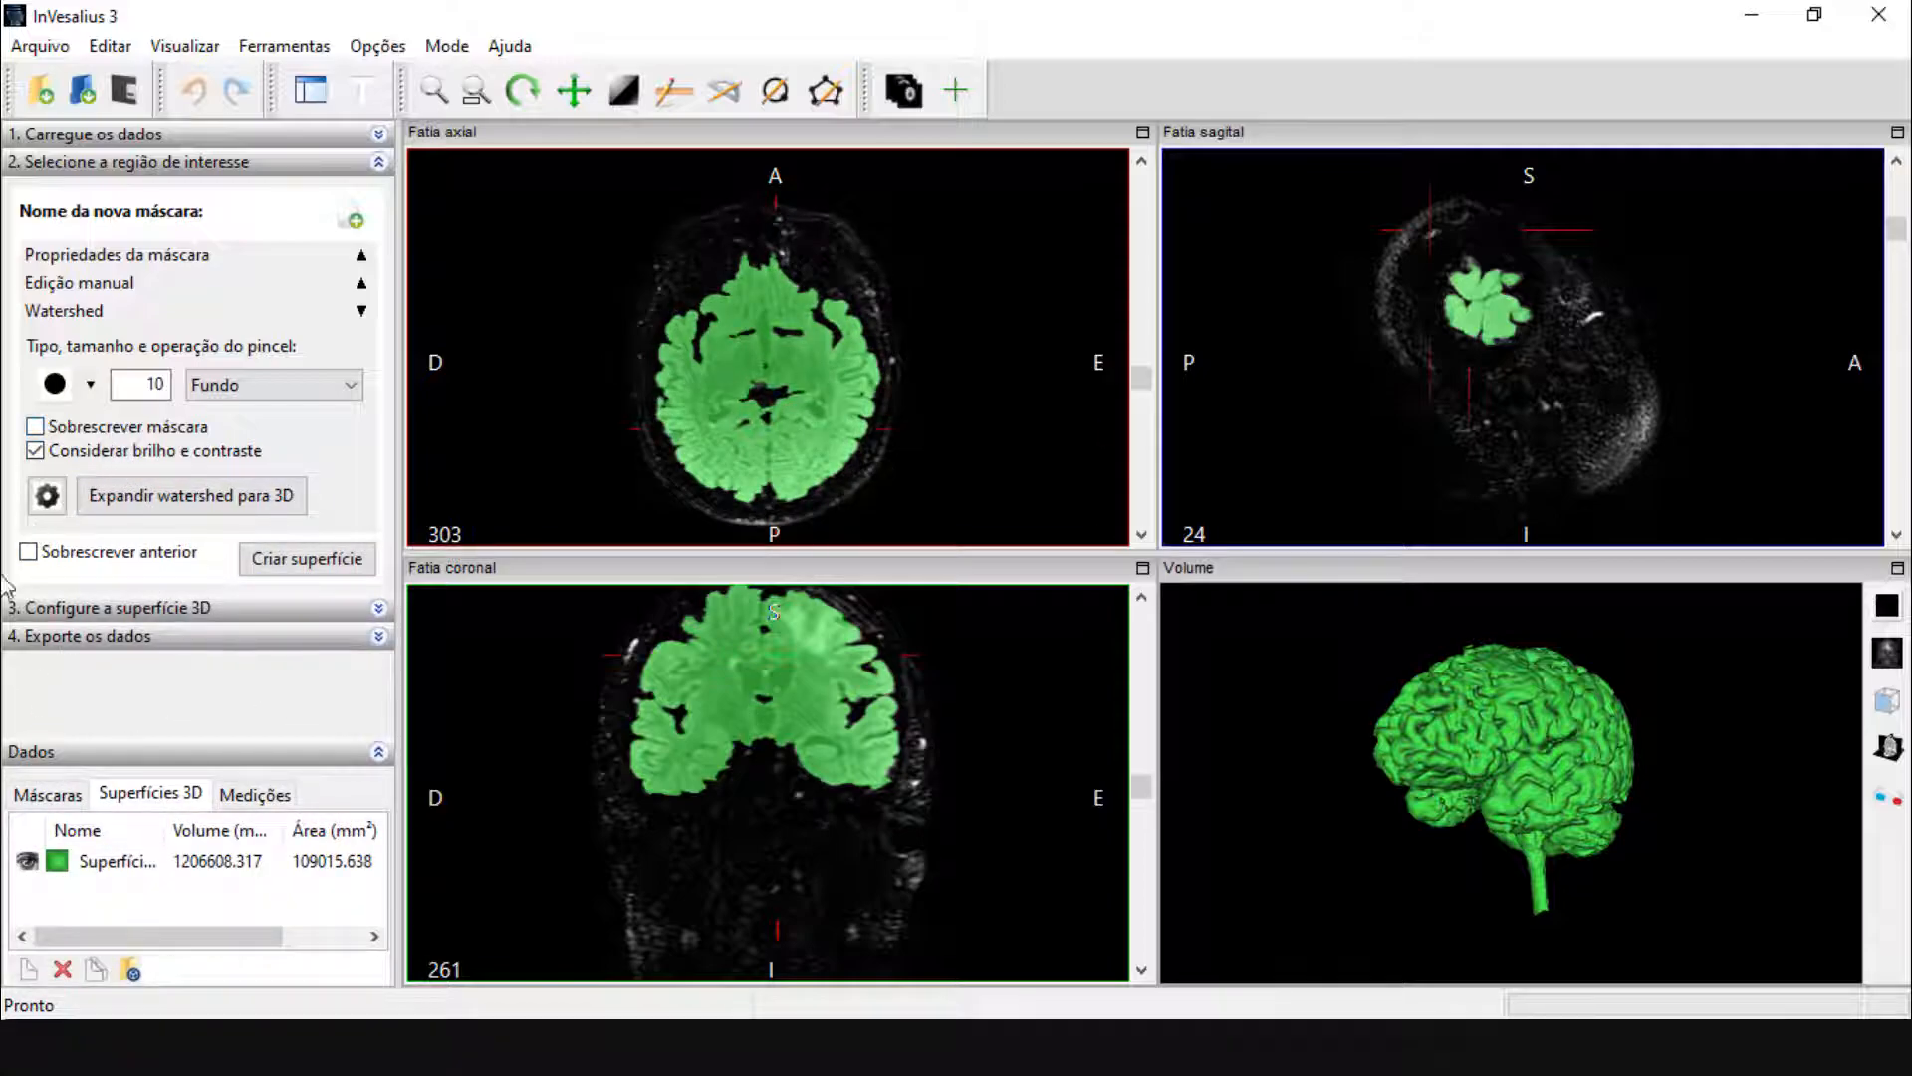
{"action": "left_click", "coordinate": [309, 559]}
{"action": "left_click", "coordinate": [971, 618]}
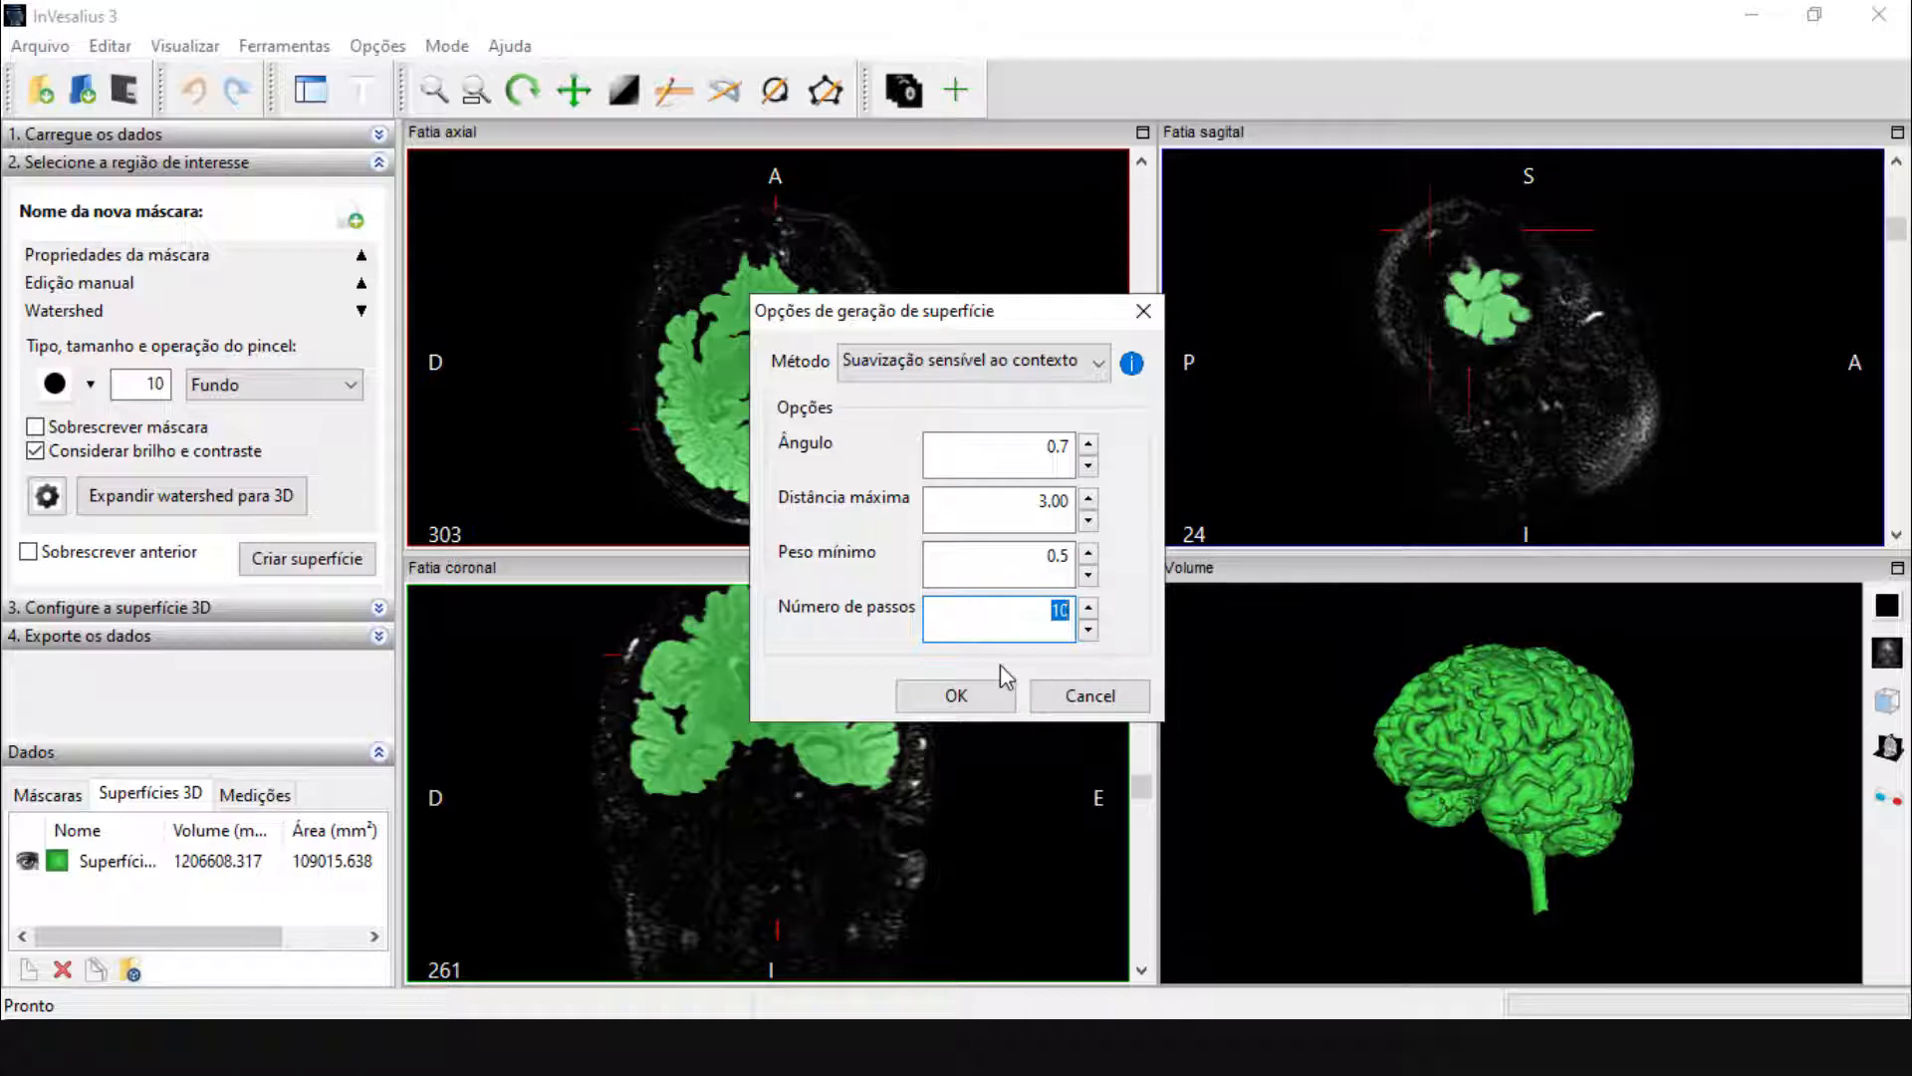
{"action": "type", "text": "50"}
{"action": "left_click", "coordinate": [952, 696]}
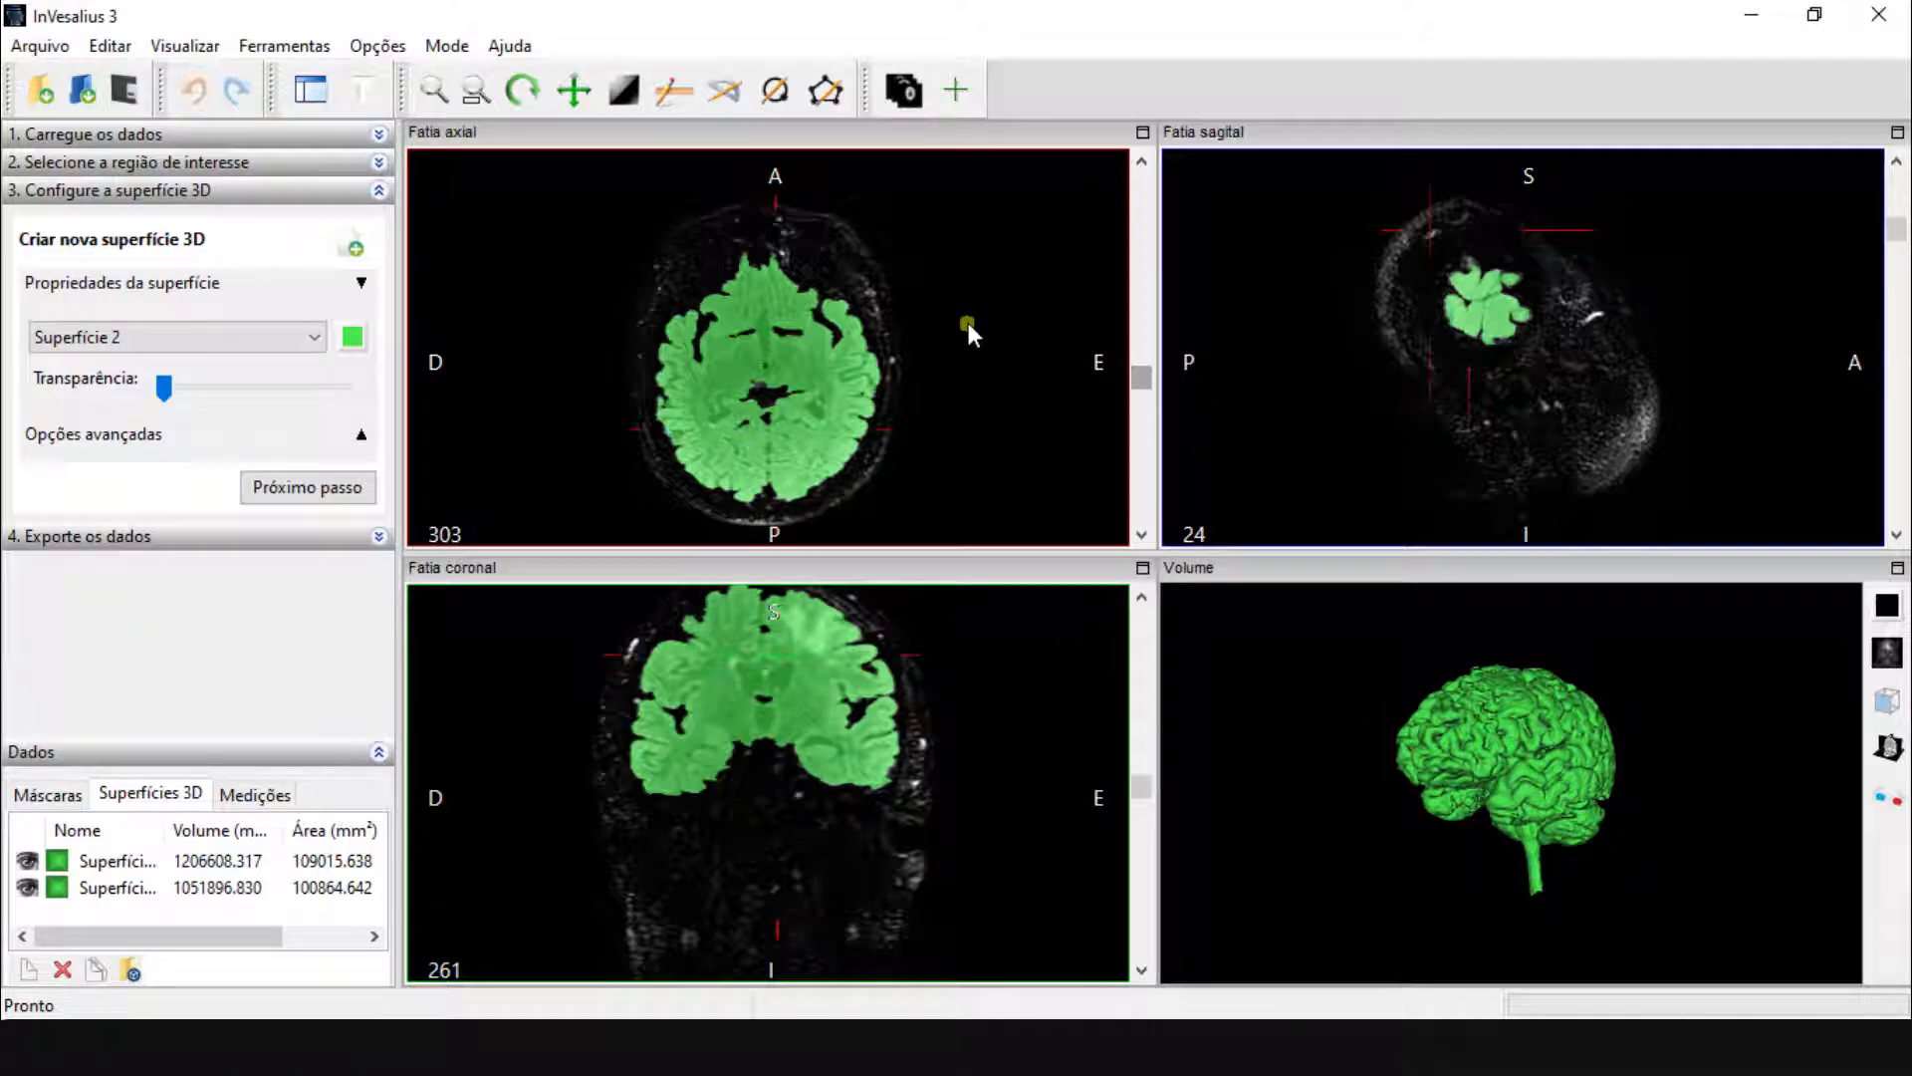
Compare the two brain surfaces by alternating their visibility and rotating each one in the volume view
{"action": "left_click_drag", "start_coordinate": [1627, 799], "coordinate": [1264, 737]}
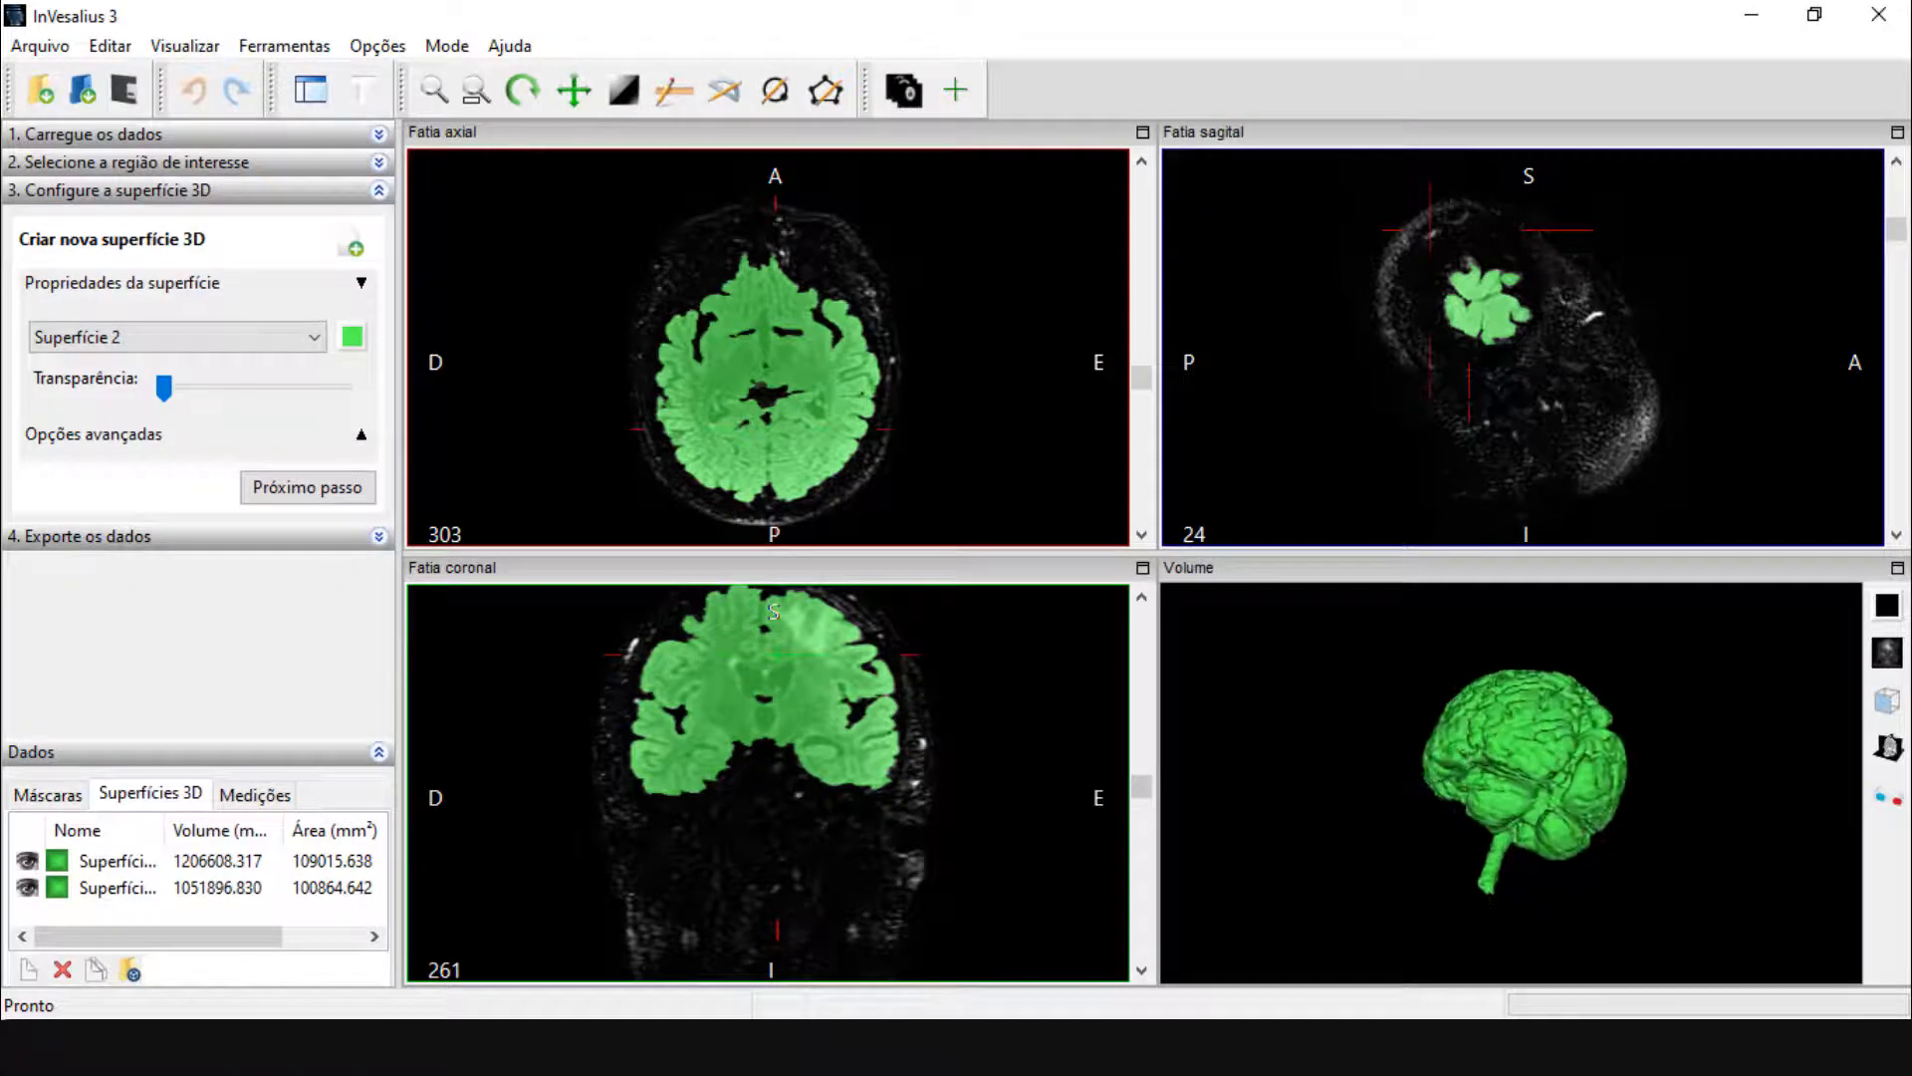
{"action": "left_click", "coordinate": [26, 863]}
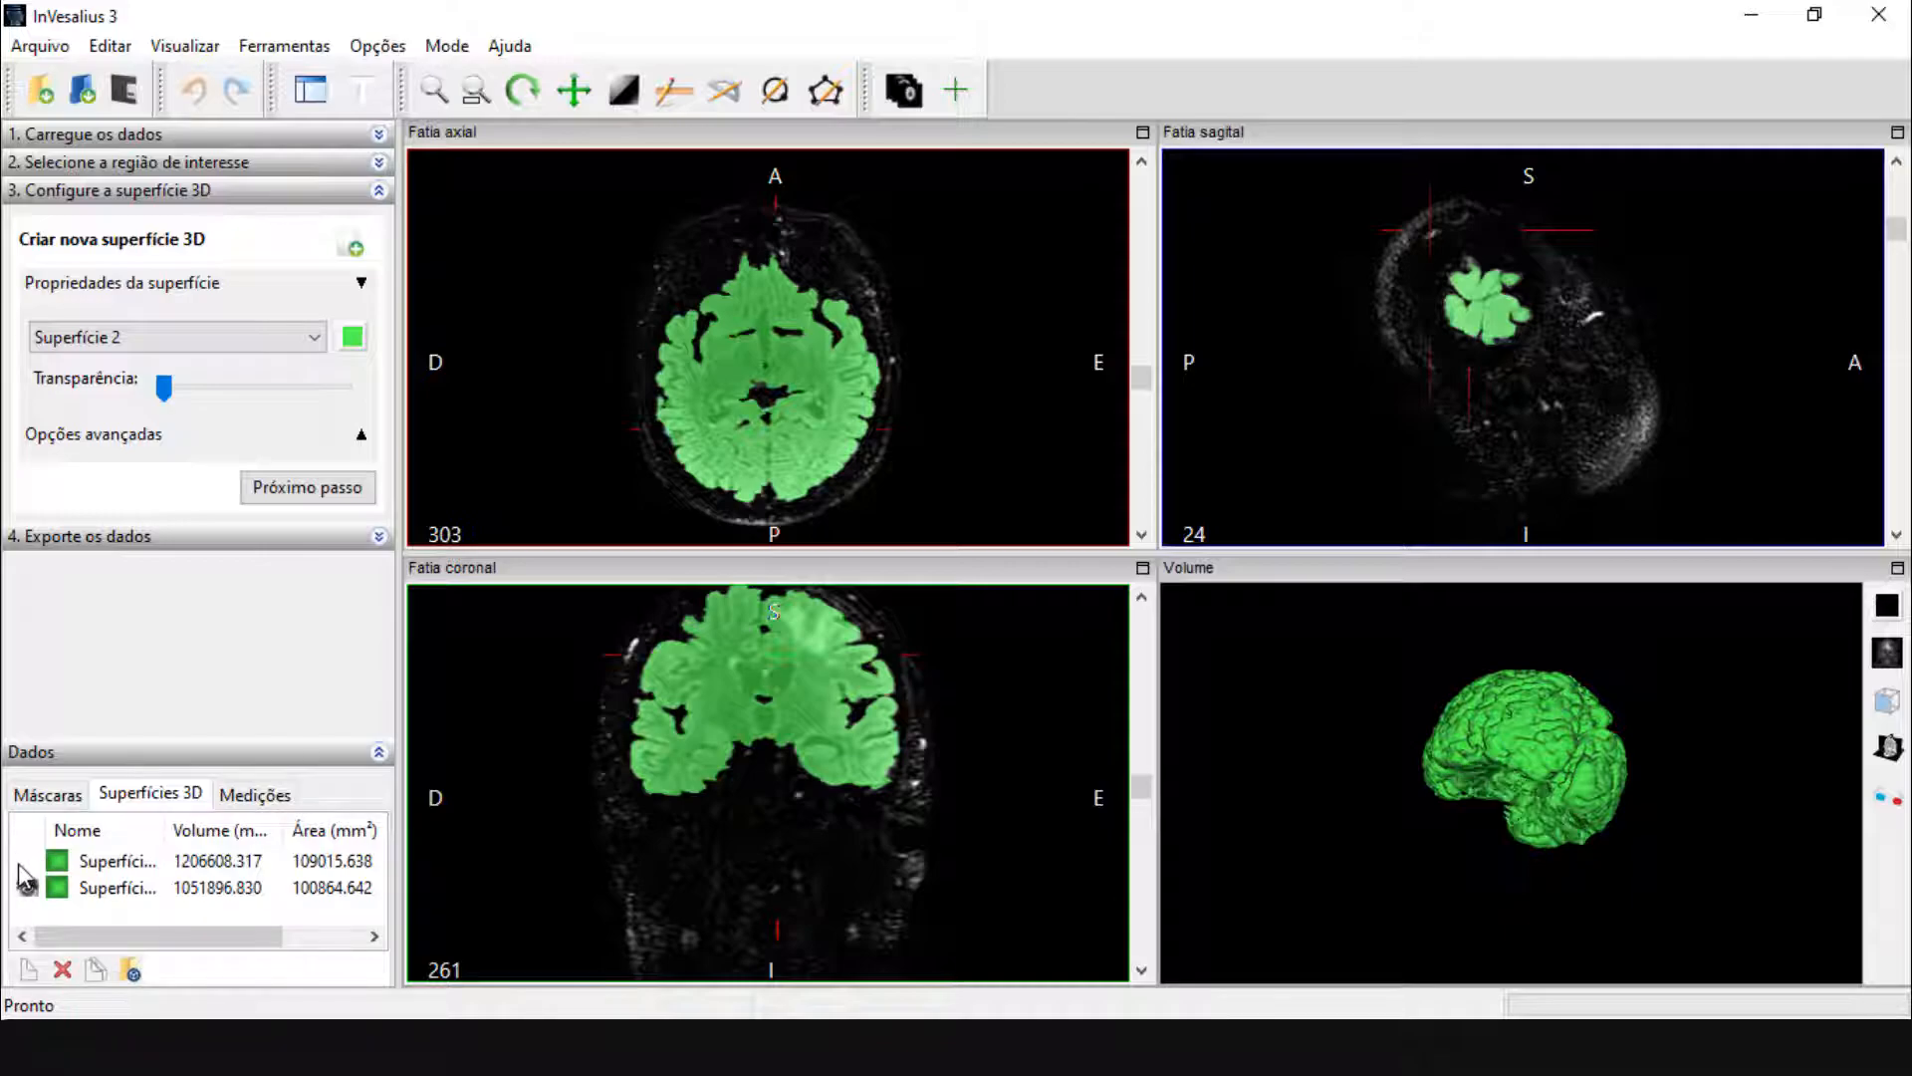
{"action": "left_click_drag", "start_coordinate": [1228, 827], "coordinate": [1645, 725]}
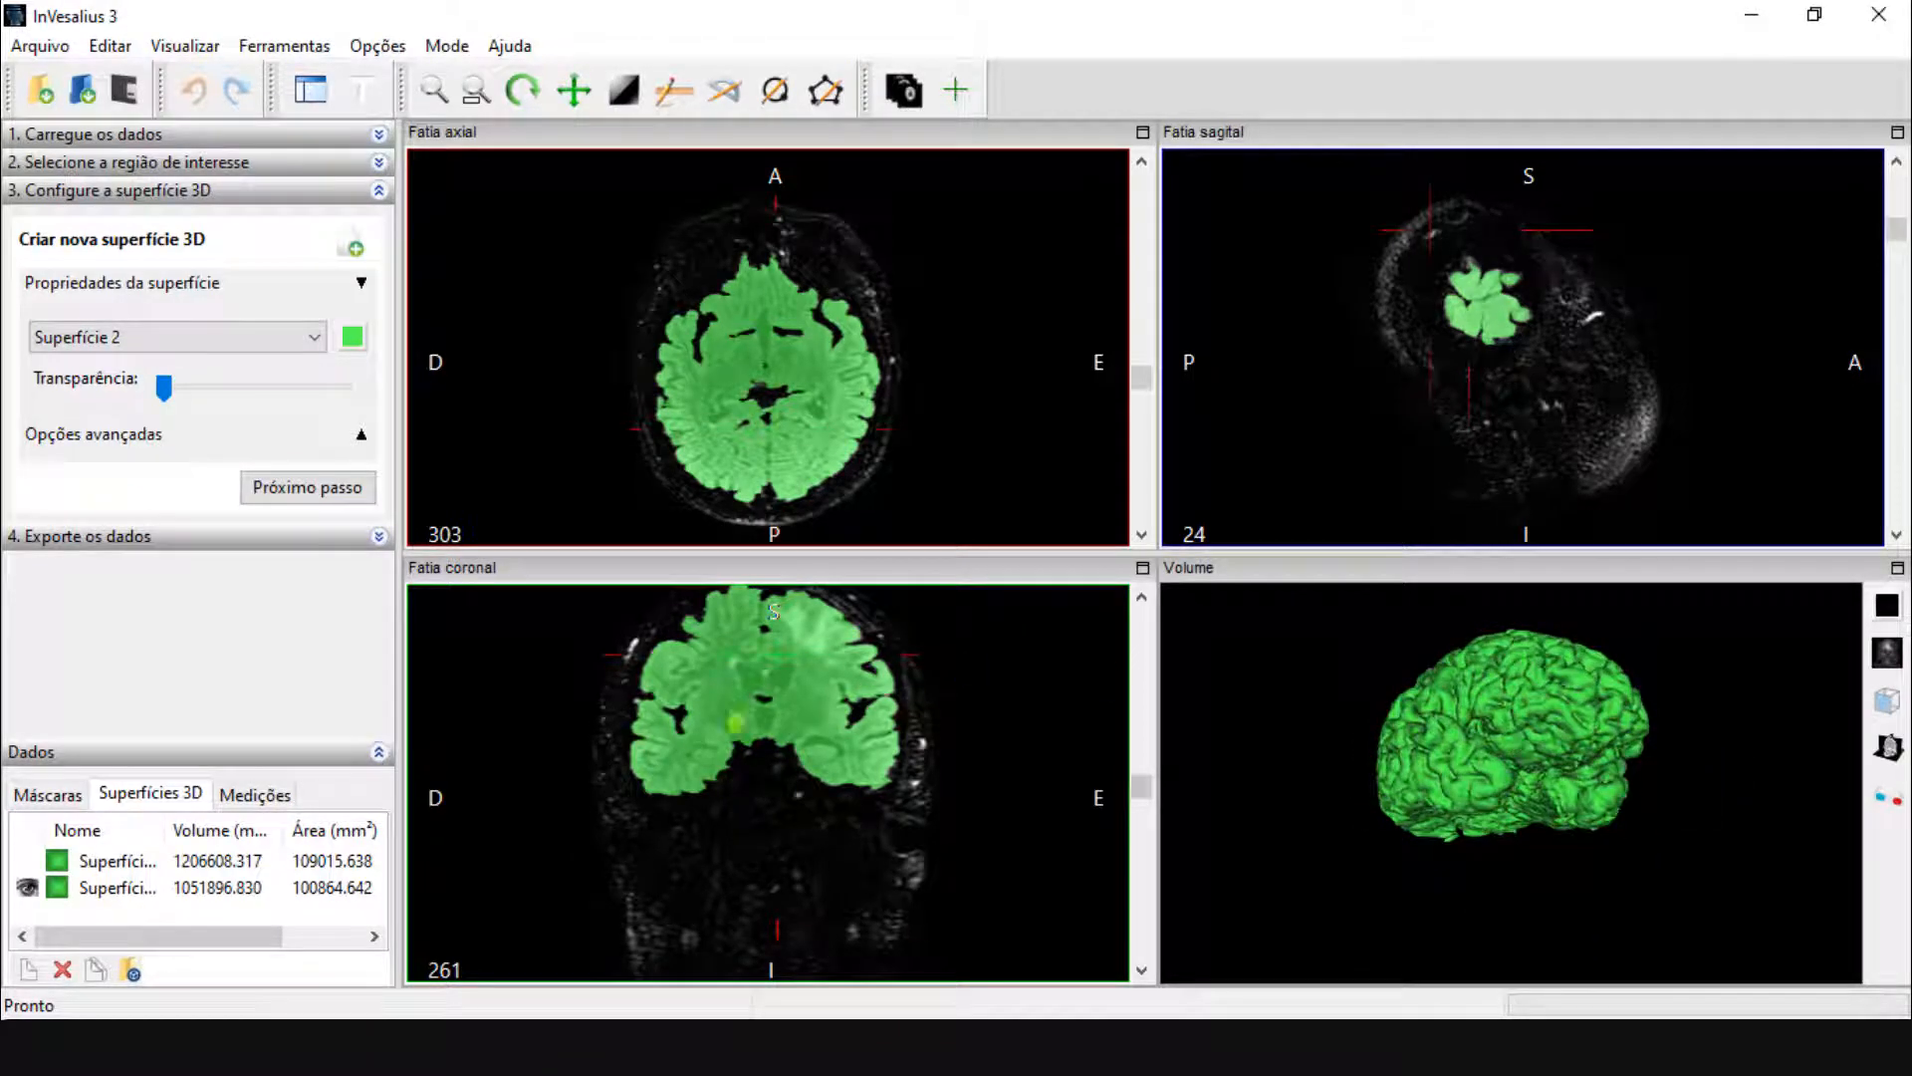
{"action": "left_click", "coordinate": [26, 862]}
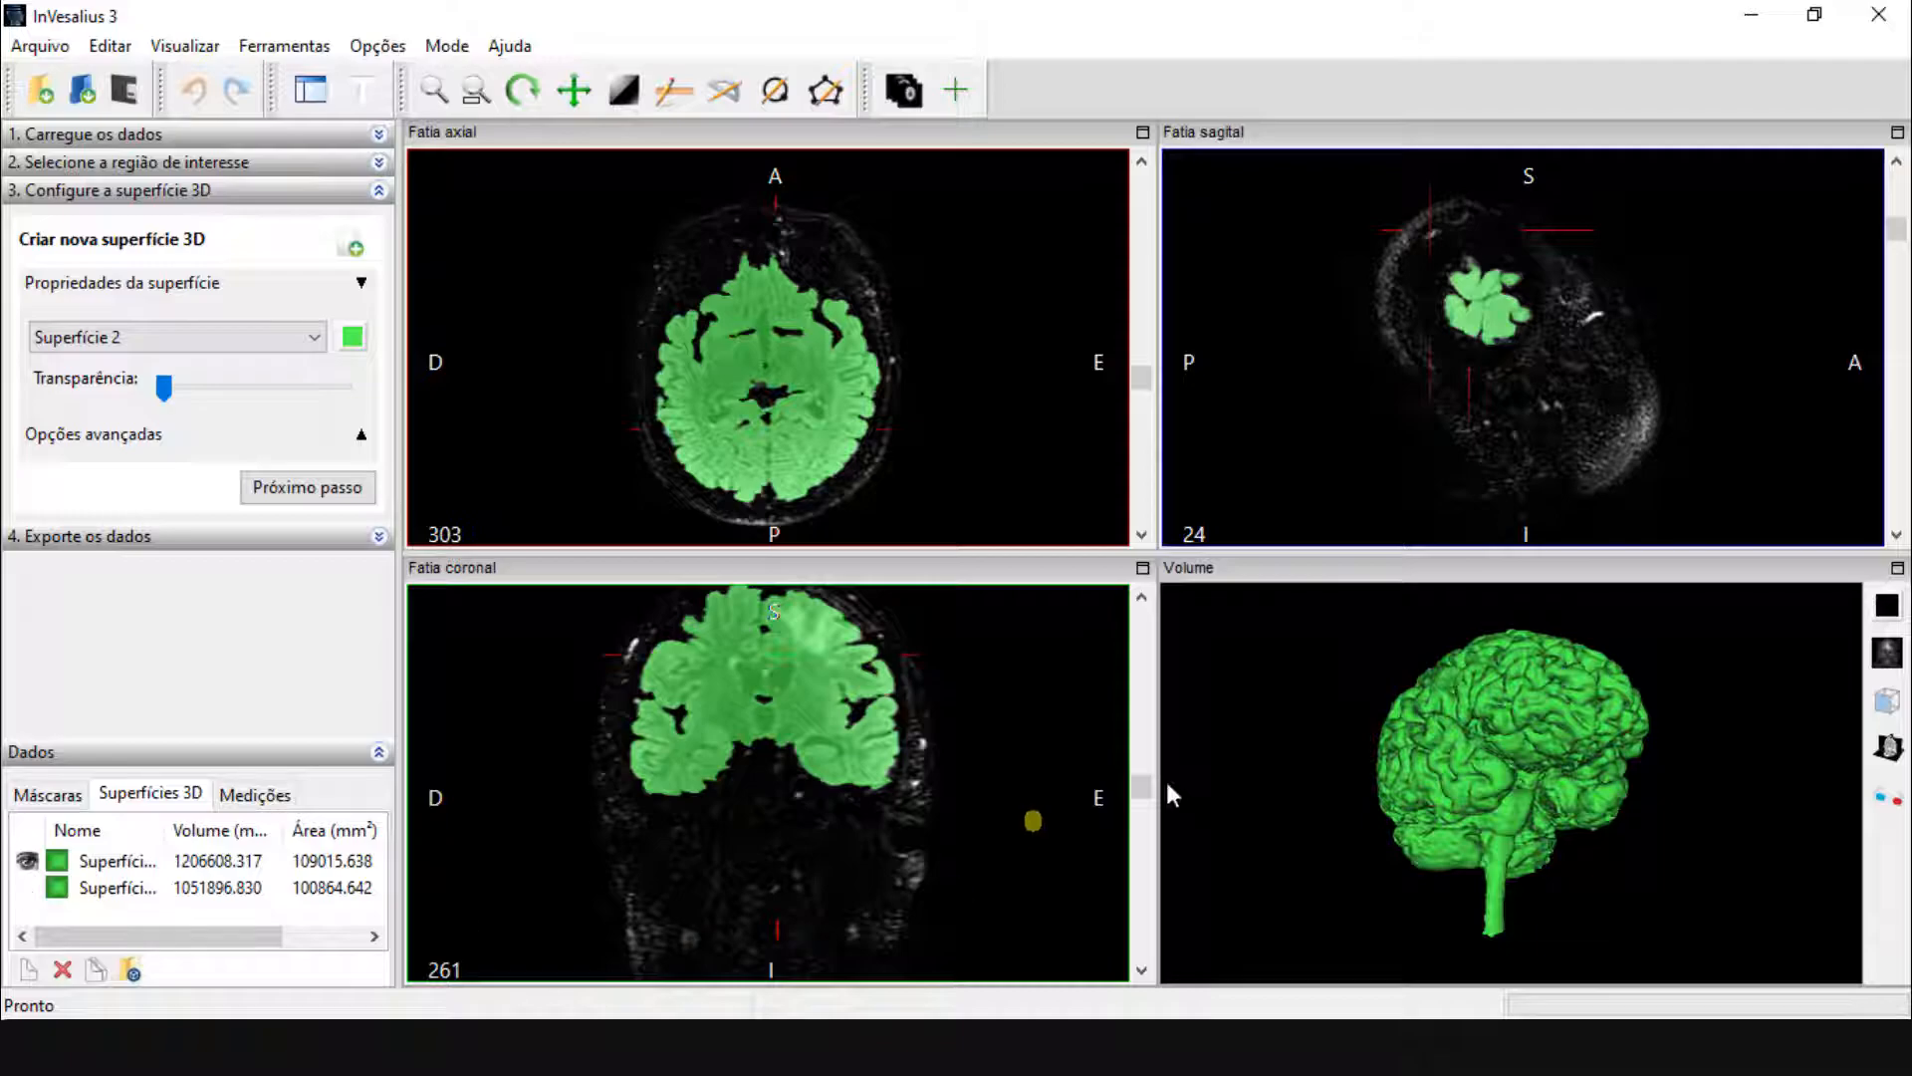
{"action": "left_click_drag", "start_coordinate": [1171, 794], "coordinate": [1604, 722]}
{"action": "left_click", "coordinate": [28, 887]}
{"action": "left_click", "coordinate": [27, 860]}
Inspect the cerebrum-only and whole-brain surfaces from several angles in the enlarged volume view, and restore the four-view layout
{"action": "left_click", "coordinate": [1898, 571]}
{"action": "left_click_drag", "start_coordinate": [1144, 439], "coordinate": [498, 423]}
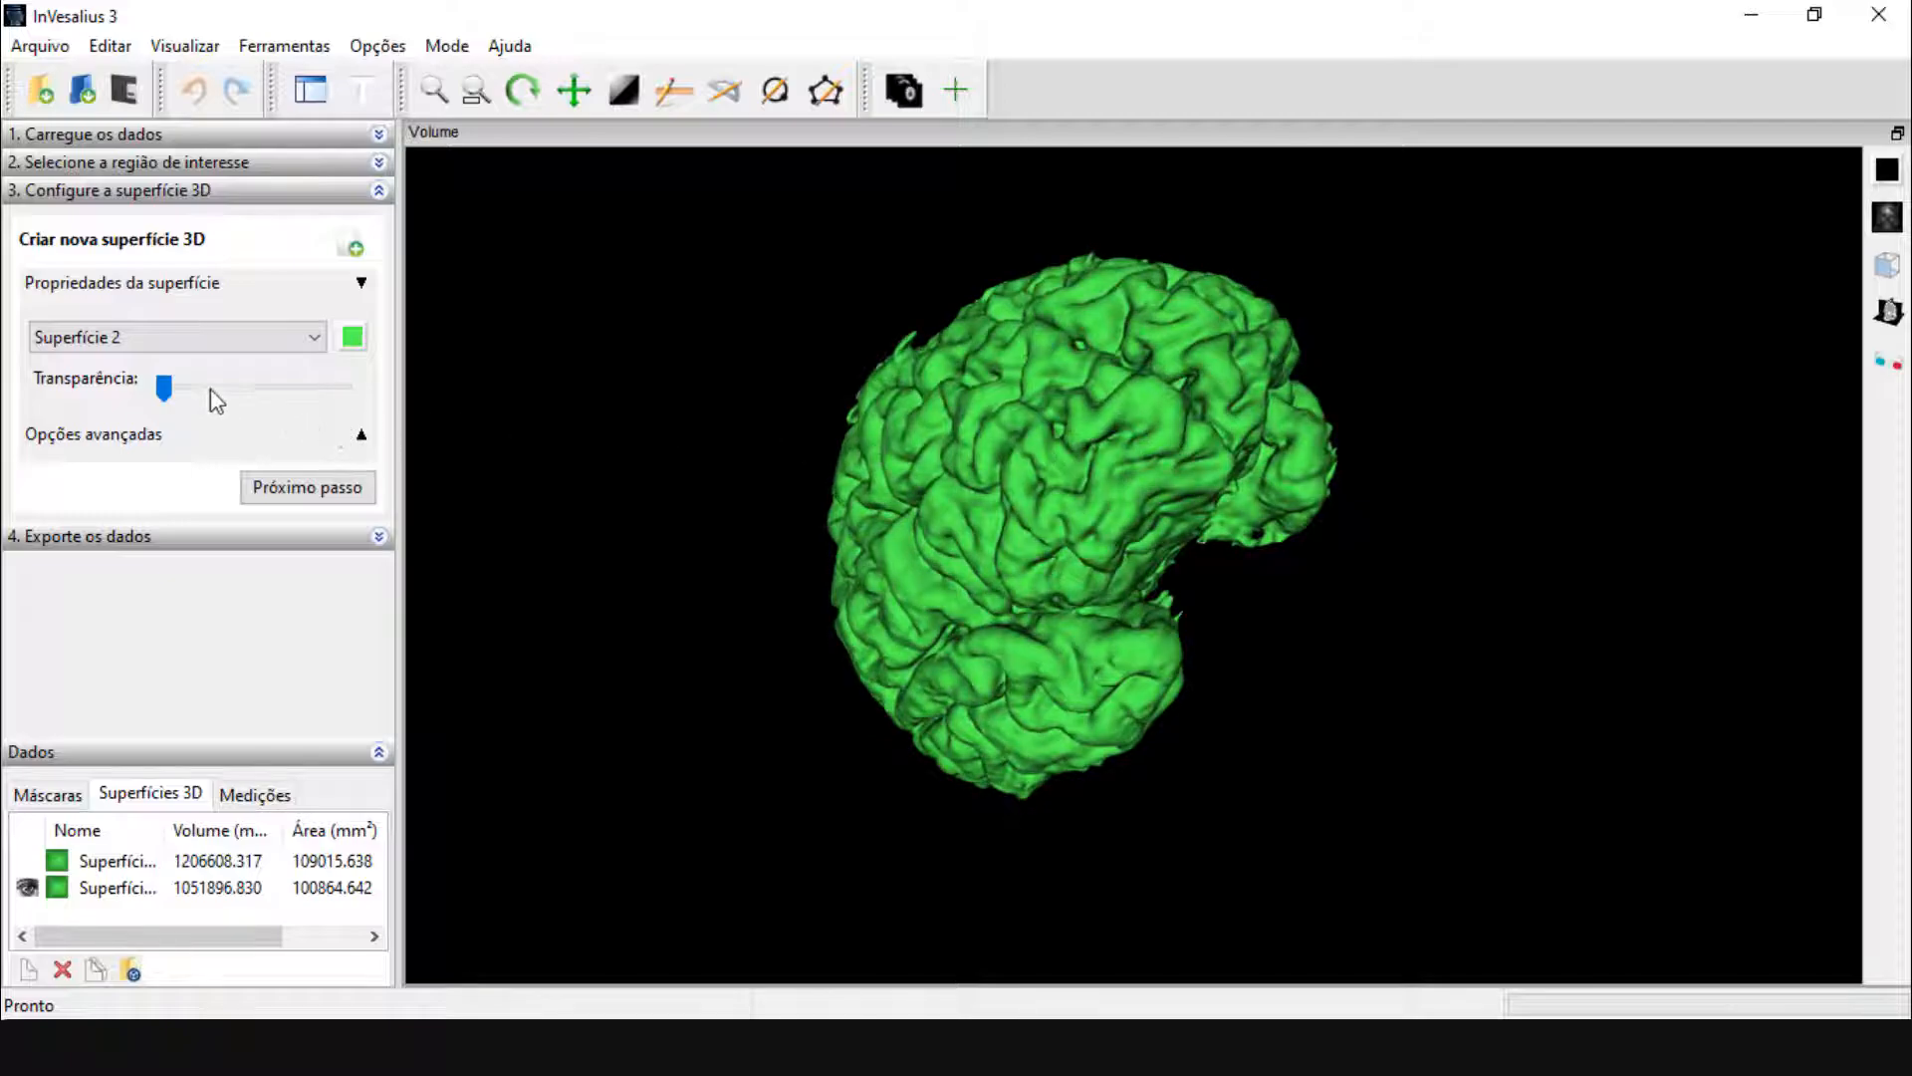
{"action": "mouse_move", "coordinate": [164, 391]}
{"action": "left_mouse_down"}
{"action": "mouse_move", "coordinate": [303, 405]}
{"action": "mouse_move", "coordinate": [165, 396]}
{"action": "left_mouse_up"}
{"action": "left_click_drag", "start_coordinate": [896, 528], "coordinate": [857, 657]}
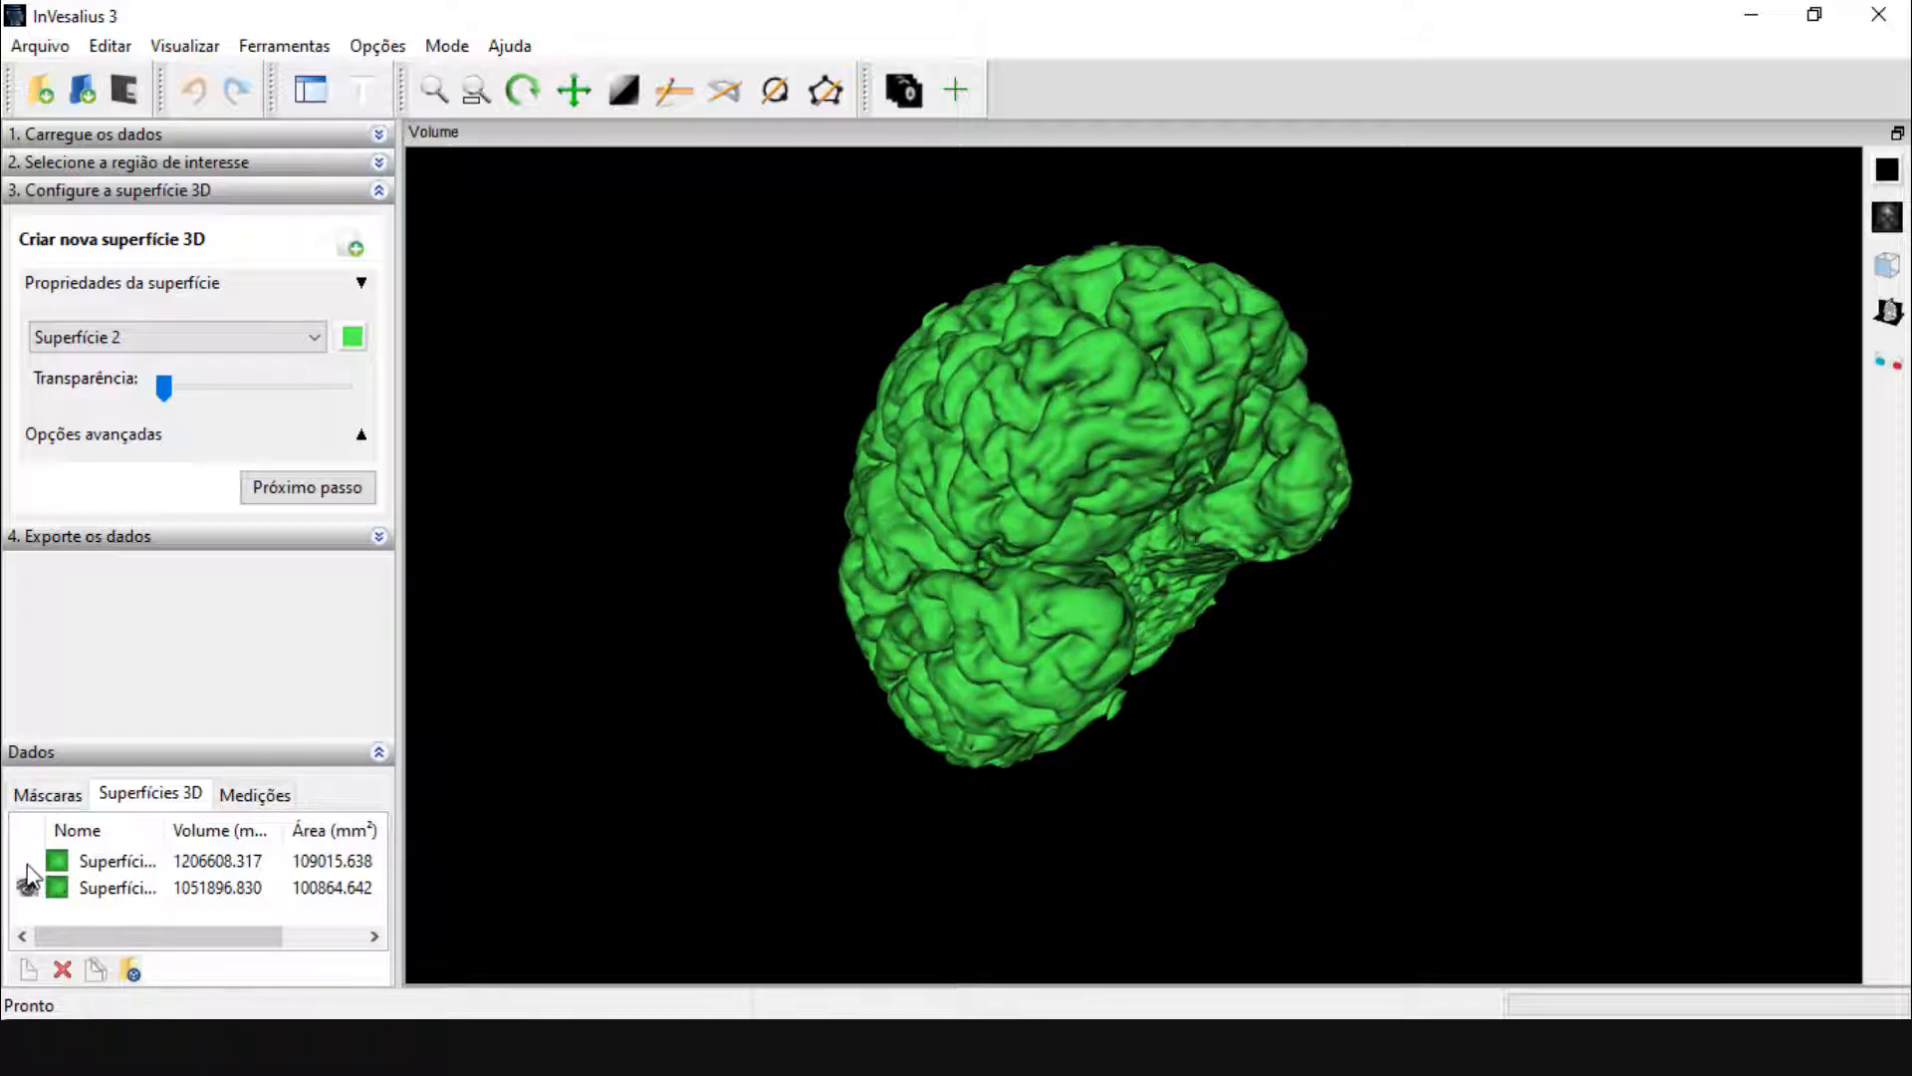
{"action": "left_click", "coordinate": [27, 860]}
{"action": "left_click_drag", "start_coordinate": [722, 666], "coordinate": [1374, 468]}
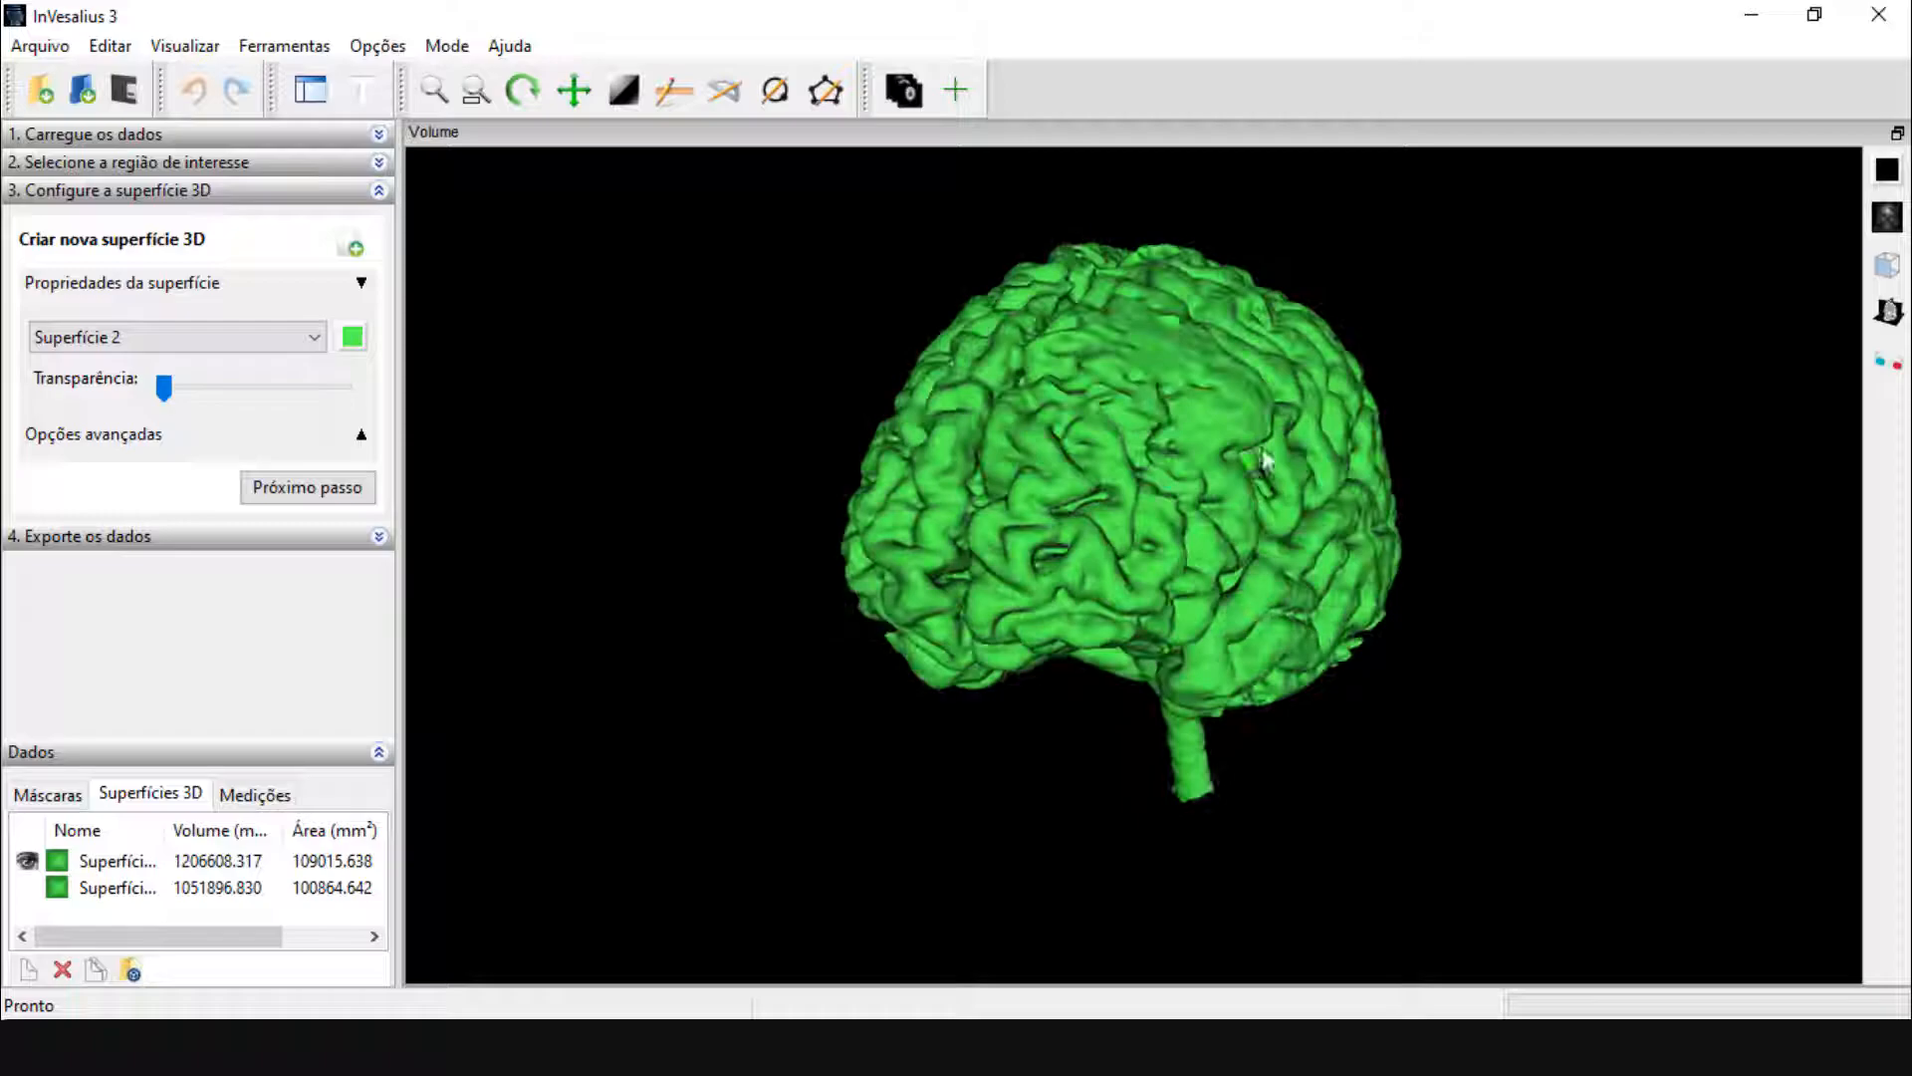
{"action": "left_click", "coordinate": [1897, 132]}
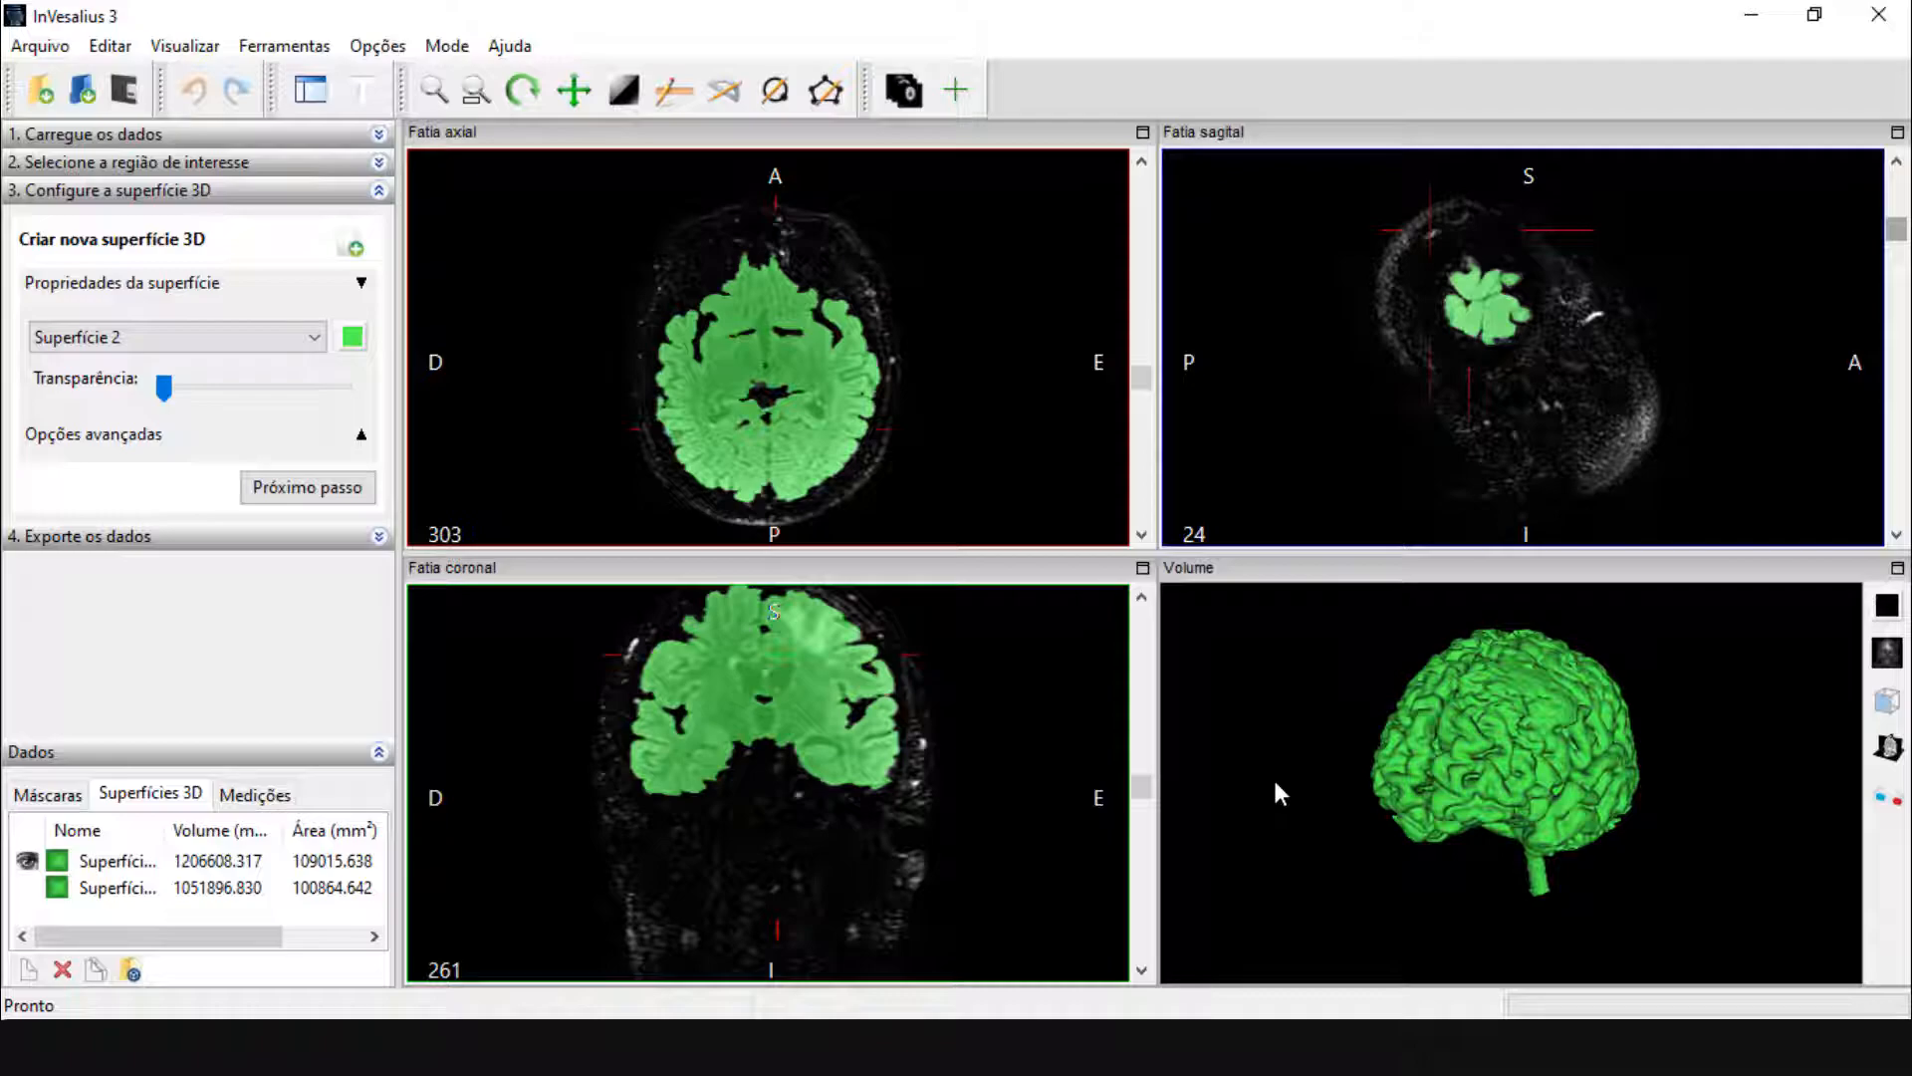
Start a new DICOM import and preview the VOLUME LUNG and VOLUME PORTAL series of the TC, TORAX+ABD.TOTAL study
{"action": "left_click", "coordinate": [40, 90]}
{"action": "left_click", "coordinate": [1140, 528]}
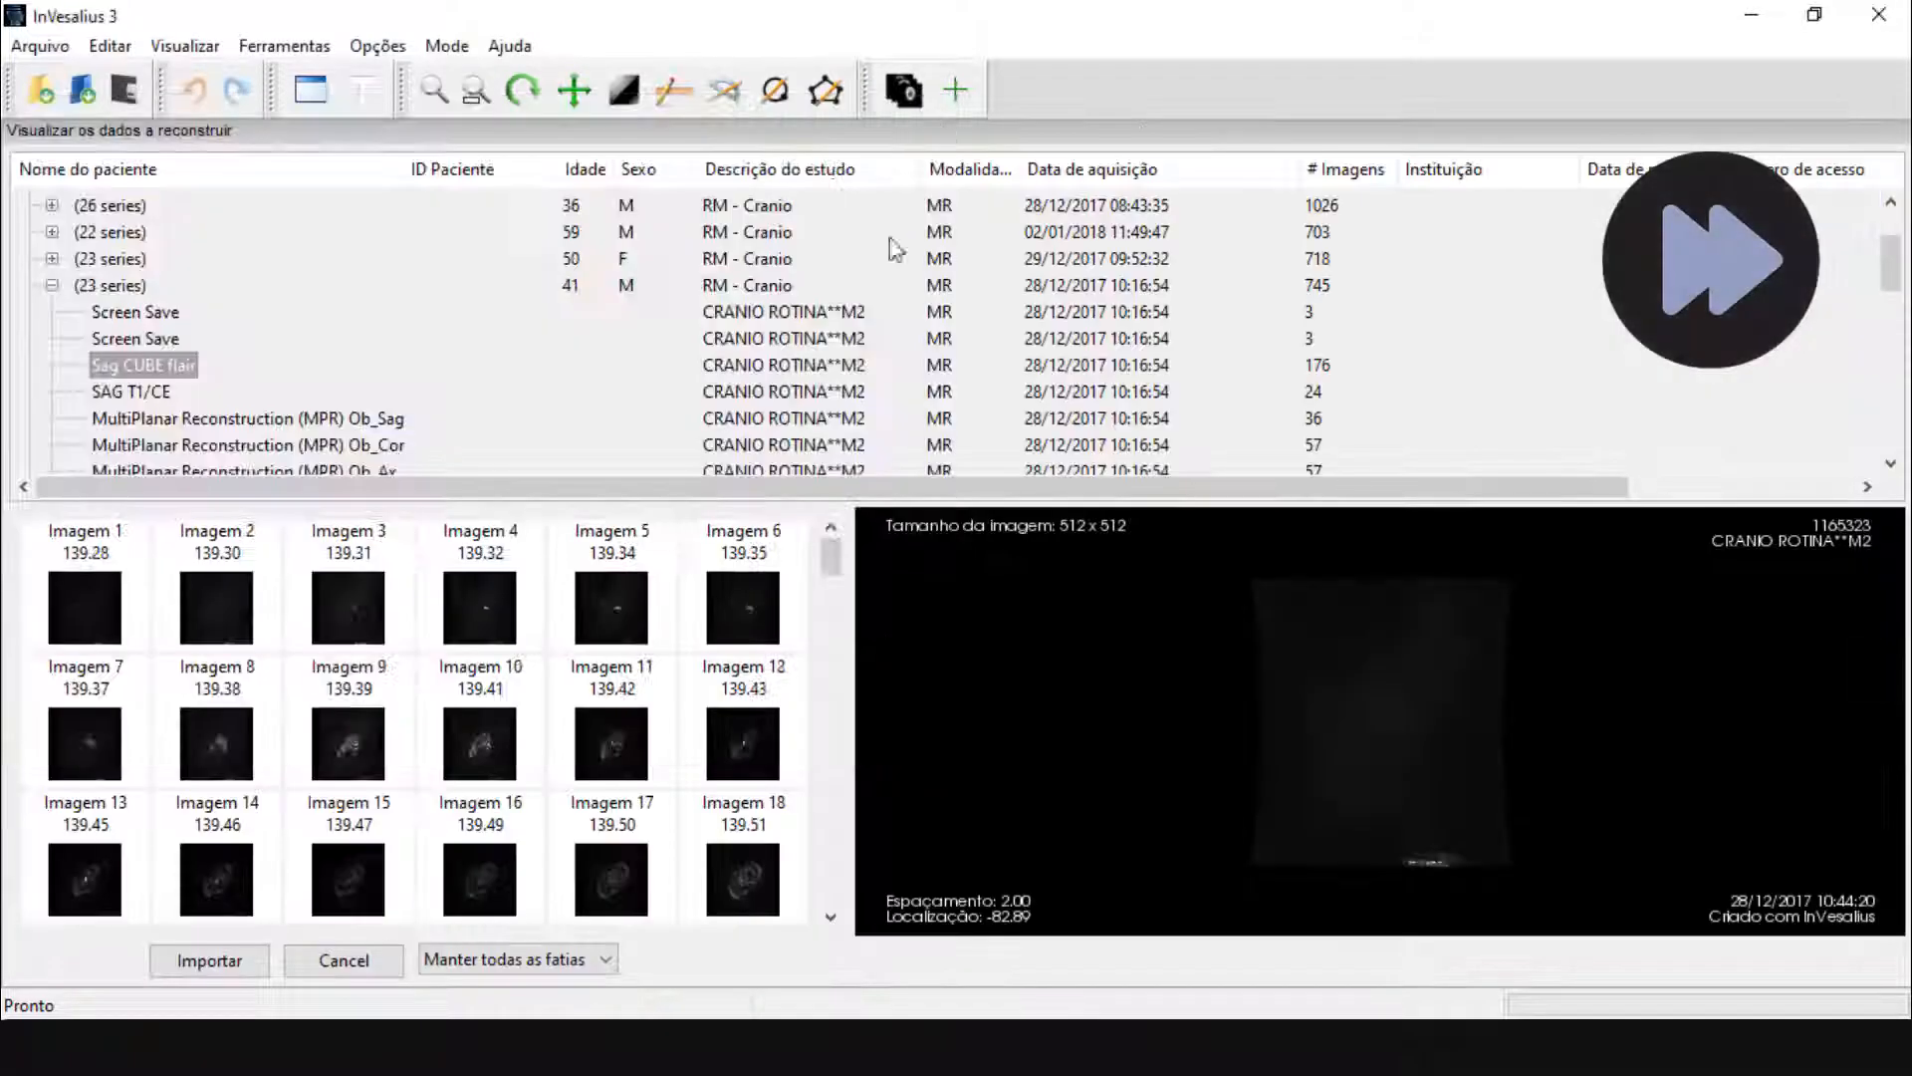
{"action": "double_click", "coordinate": [109, 312]}
{"action": "left_click", "coordinate": [149, 391]}
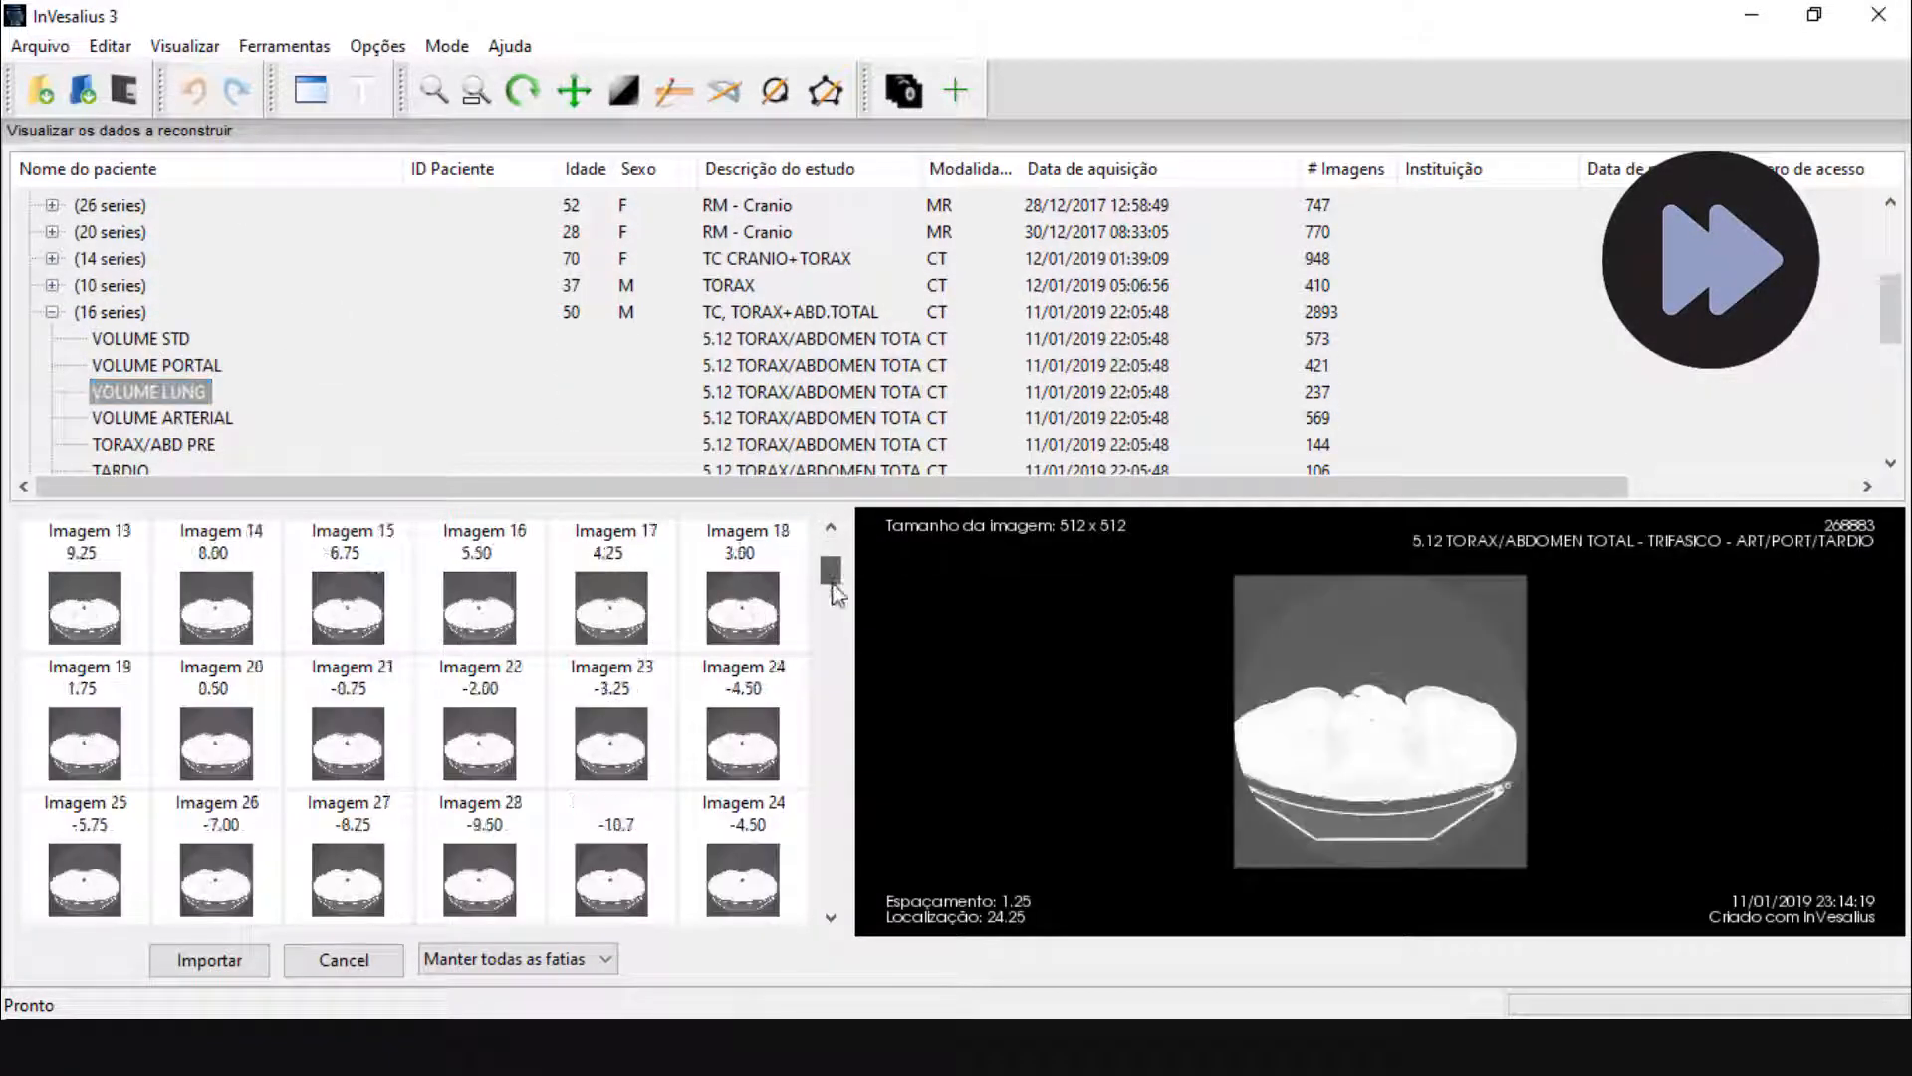
{"action": "left_click", "coordinate": [160, 364]}
{"action": "scroll", "coordinate": [159, 365], "scroll_direction": "down", "scroll_amount": 1}
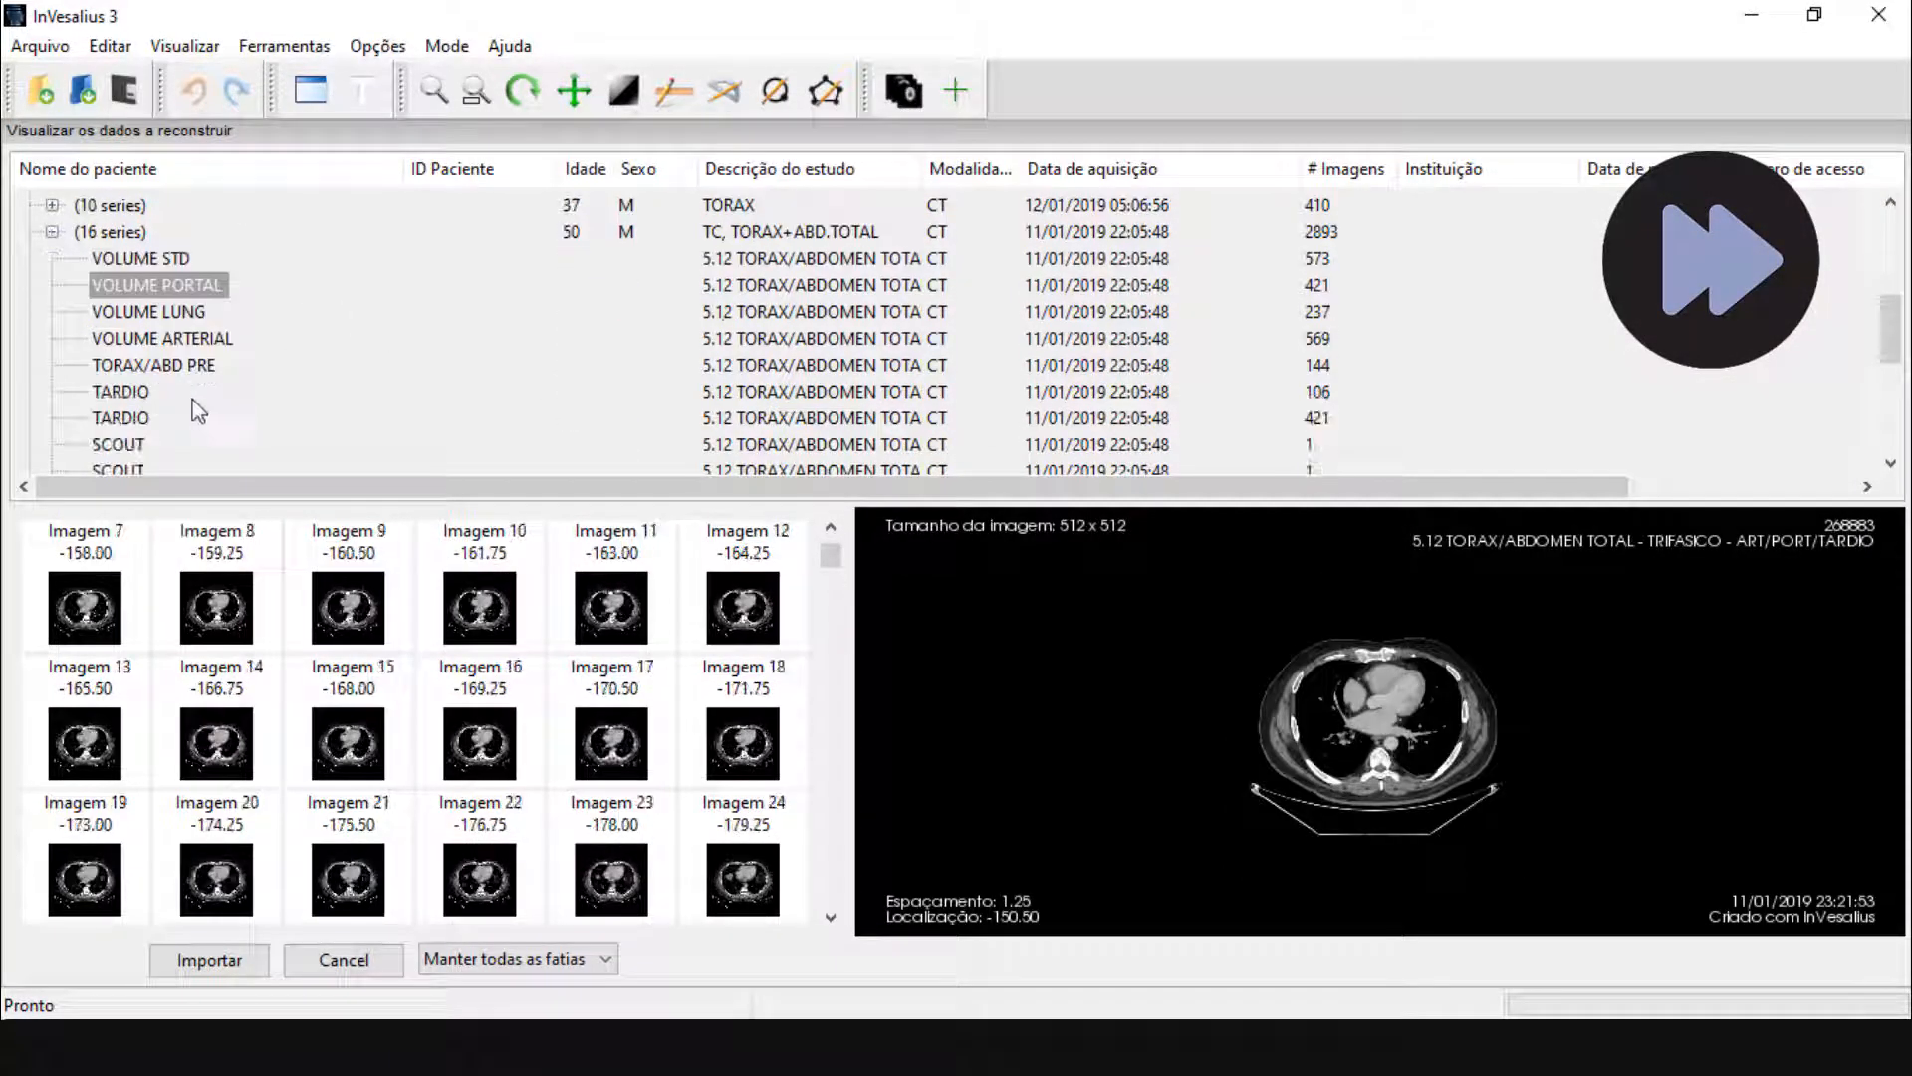
Preview the Lung 5.0 series of the TORAX study and import it
{"action": "key", "text": "Home"}
{"action": "scroll", "coordinate": [160, 341], "scroll_direction": "down", "scroll_amount": 3}
{"action": "left_click", "coordinate": [52, 285]}
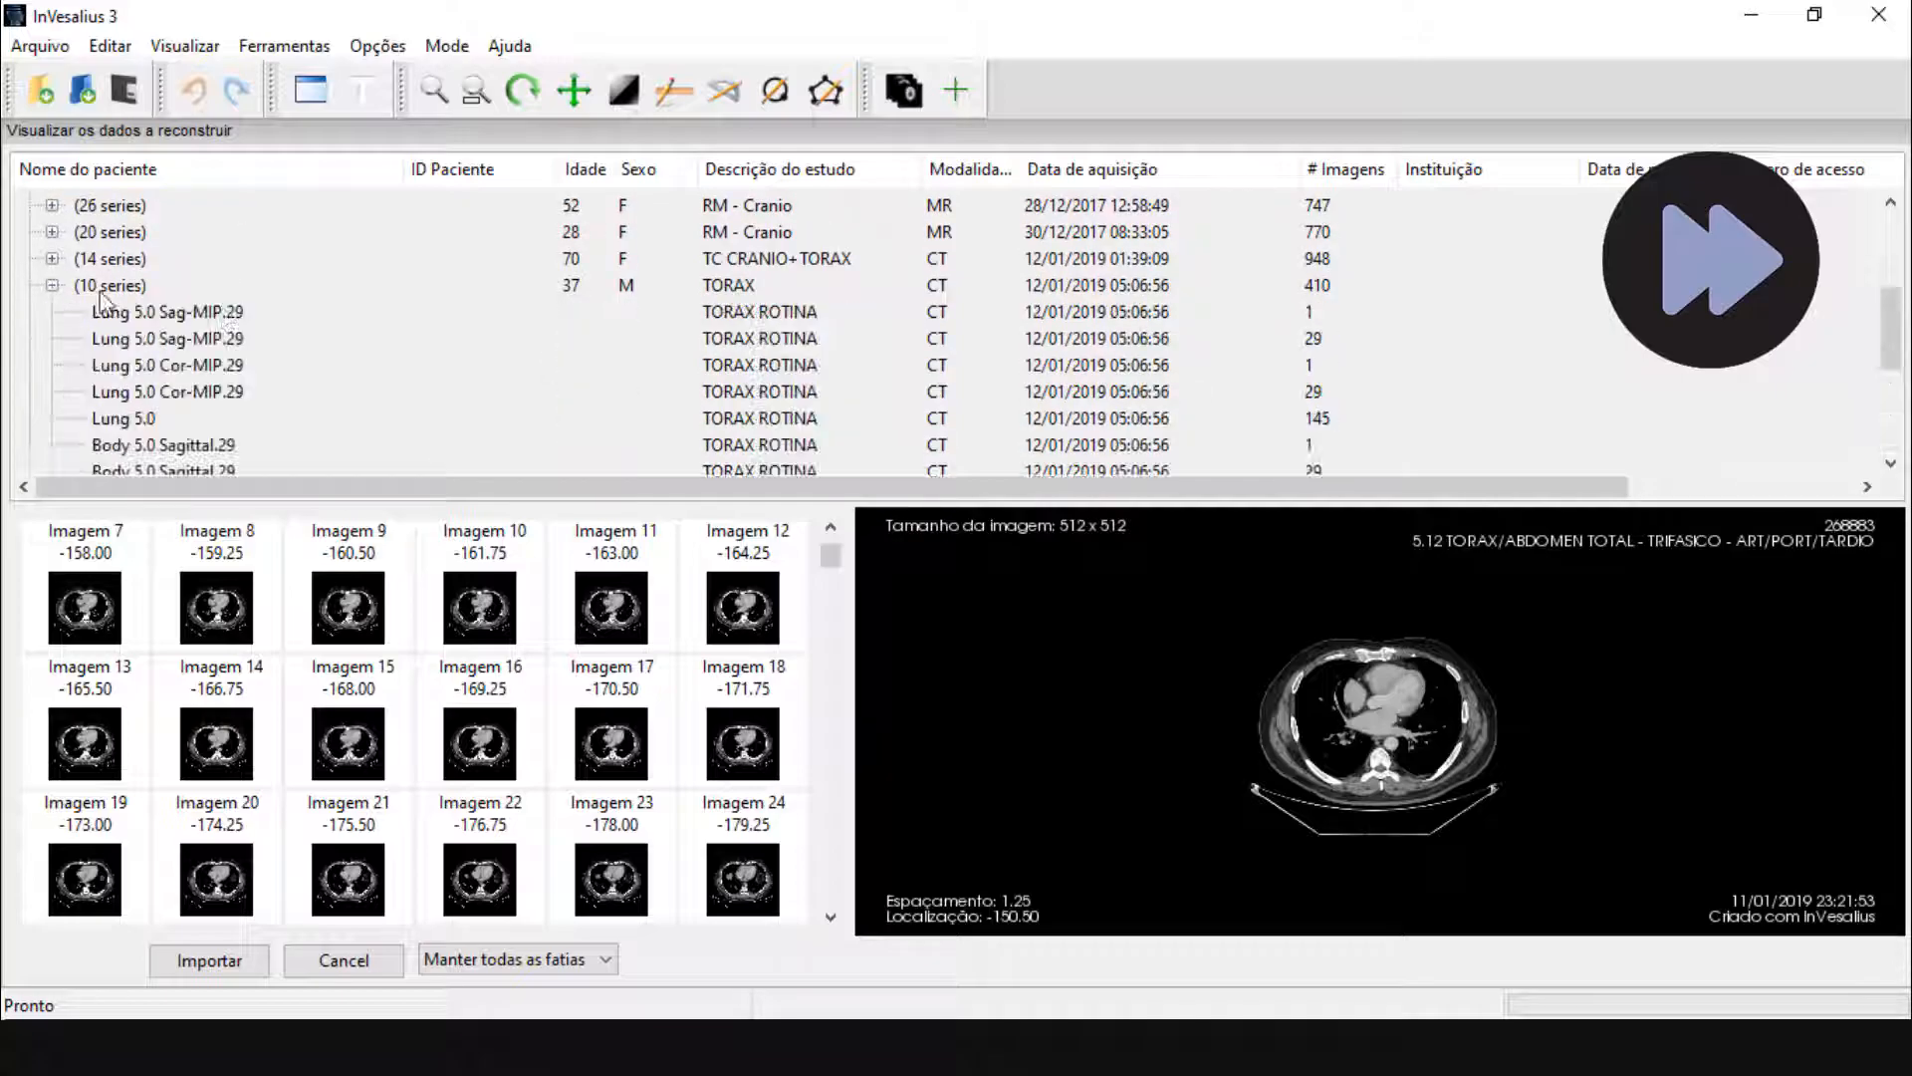
{"action": "scroll", "coordinate": [141, 367], "scroll_direction": "down", "scroll_amount": 3}
{"action": "scroll", "coordinate": [142, 368], "scroll_direction": "up", "scroll_amount": 2}
{"action": "left_click", "coordinate": [123, 339]}
{"action": "left_click", "coordinate": [833, 659]}
{"action": "left_click", "coordinate": [832, 659]}
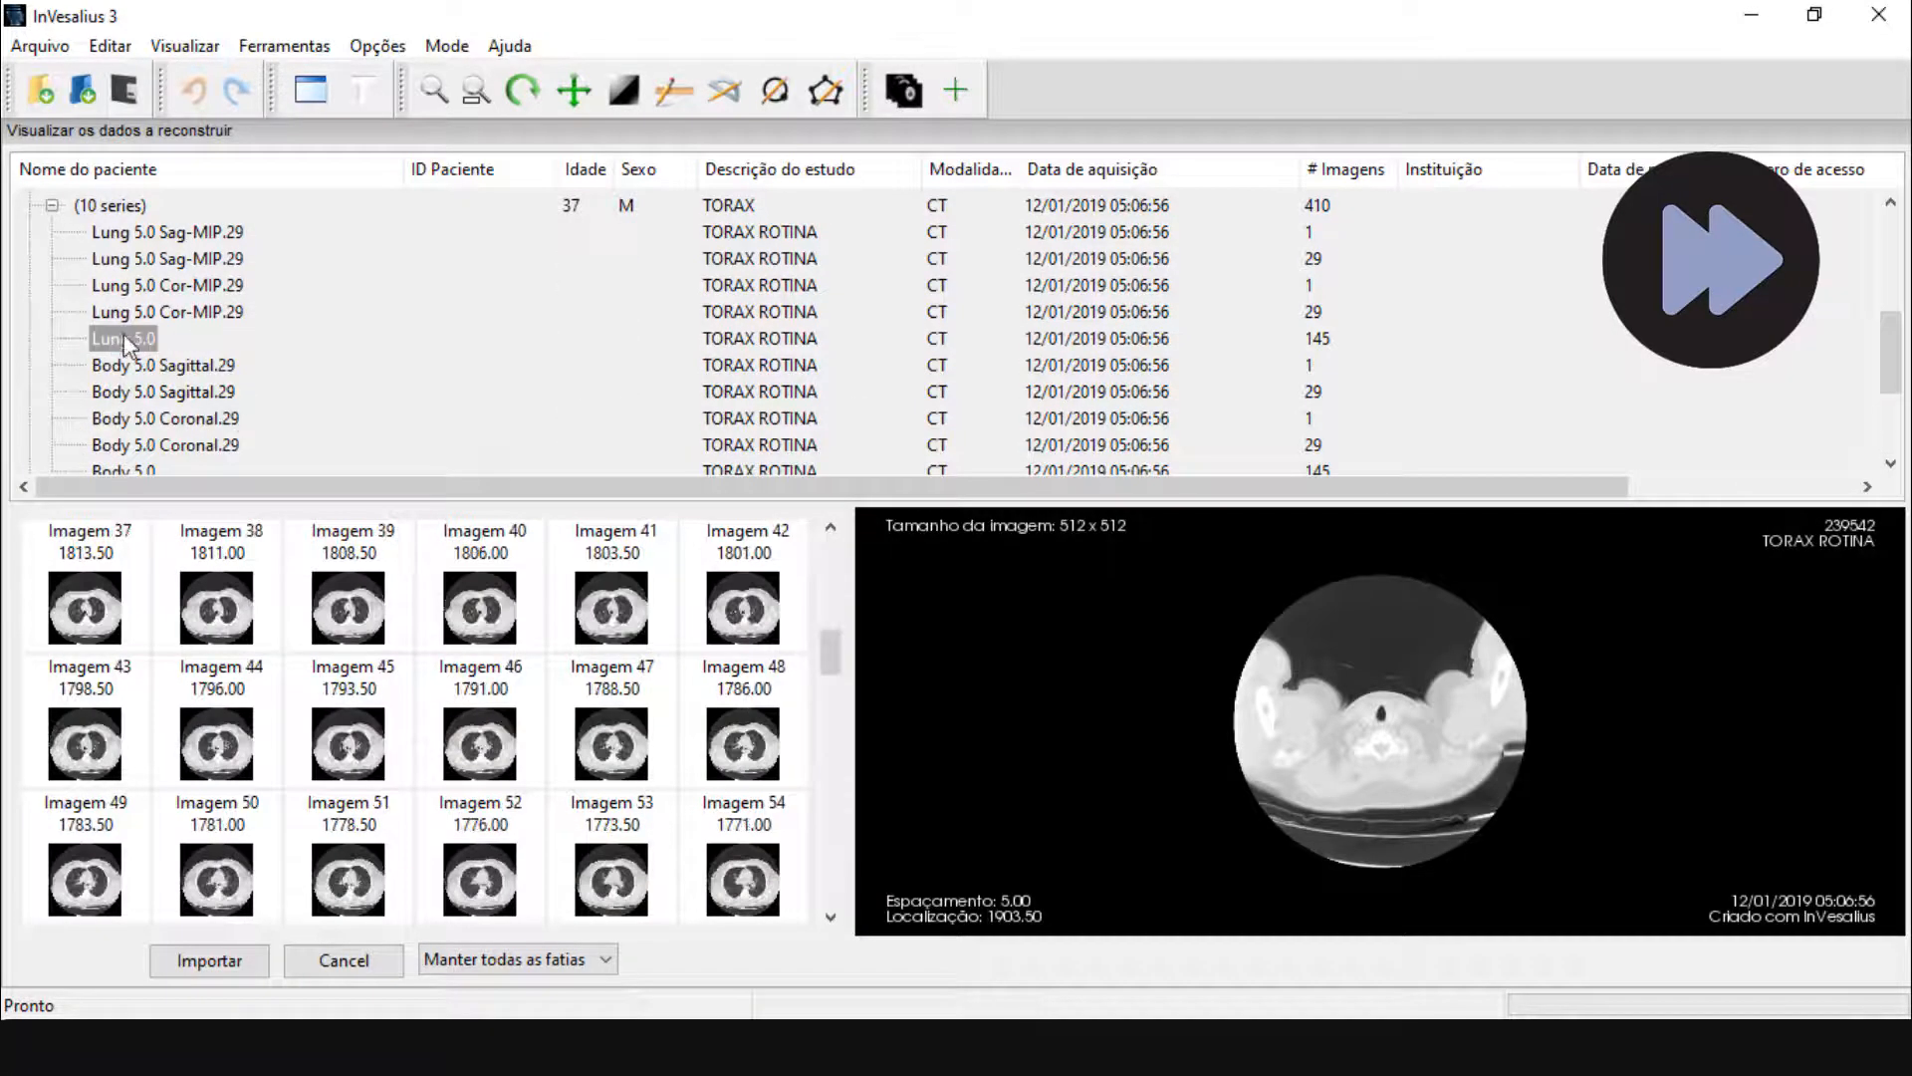
{"action": "double_click", "coordinate": [123, 338]}
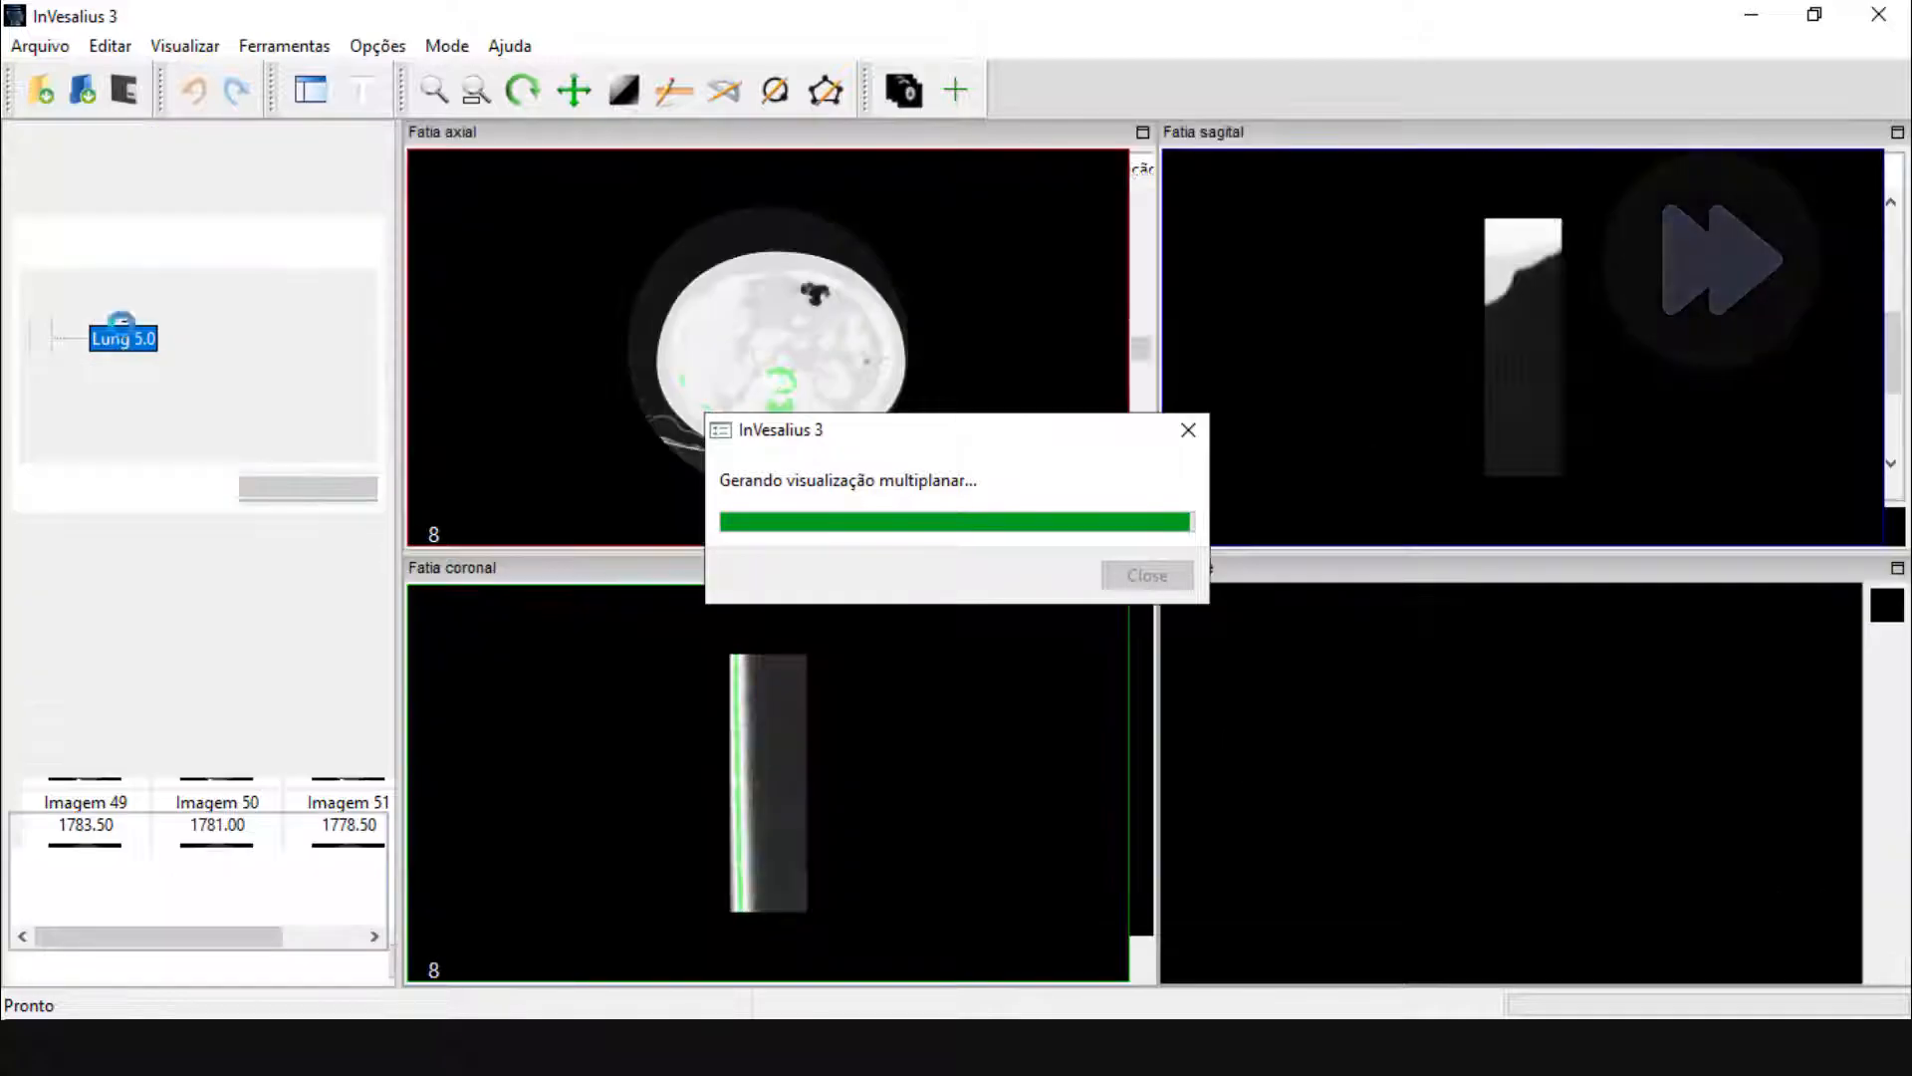
Bring up axial slice 72 and coronal slice 206 of the chest CT and hide the mask overlay
{"action": "scroll", "coordinate": [930, 462], "scroll_direction": "down", "scroll_amount": 2}
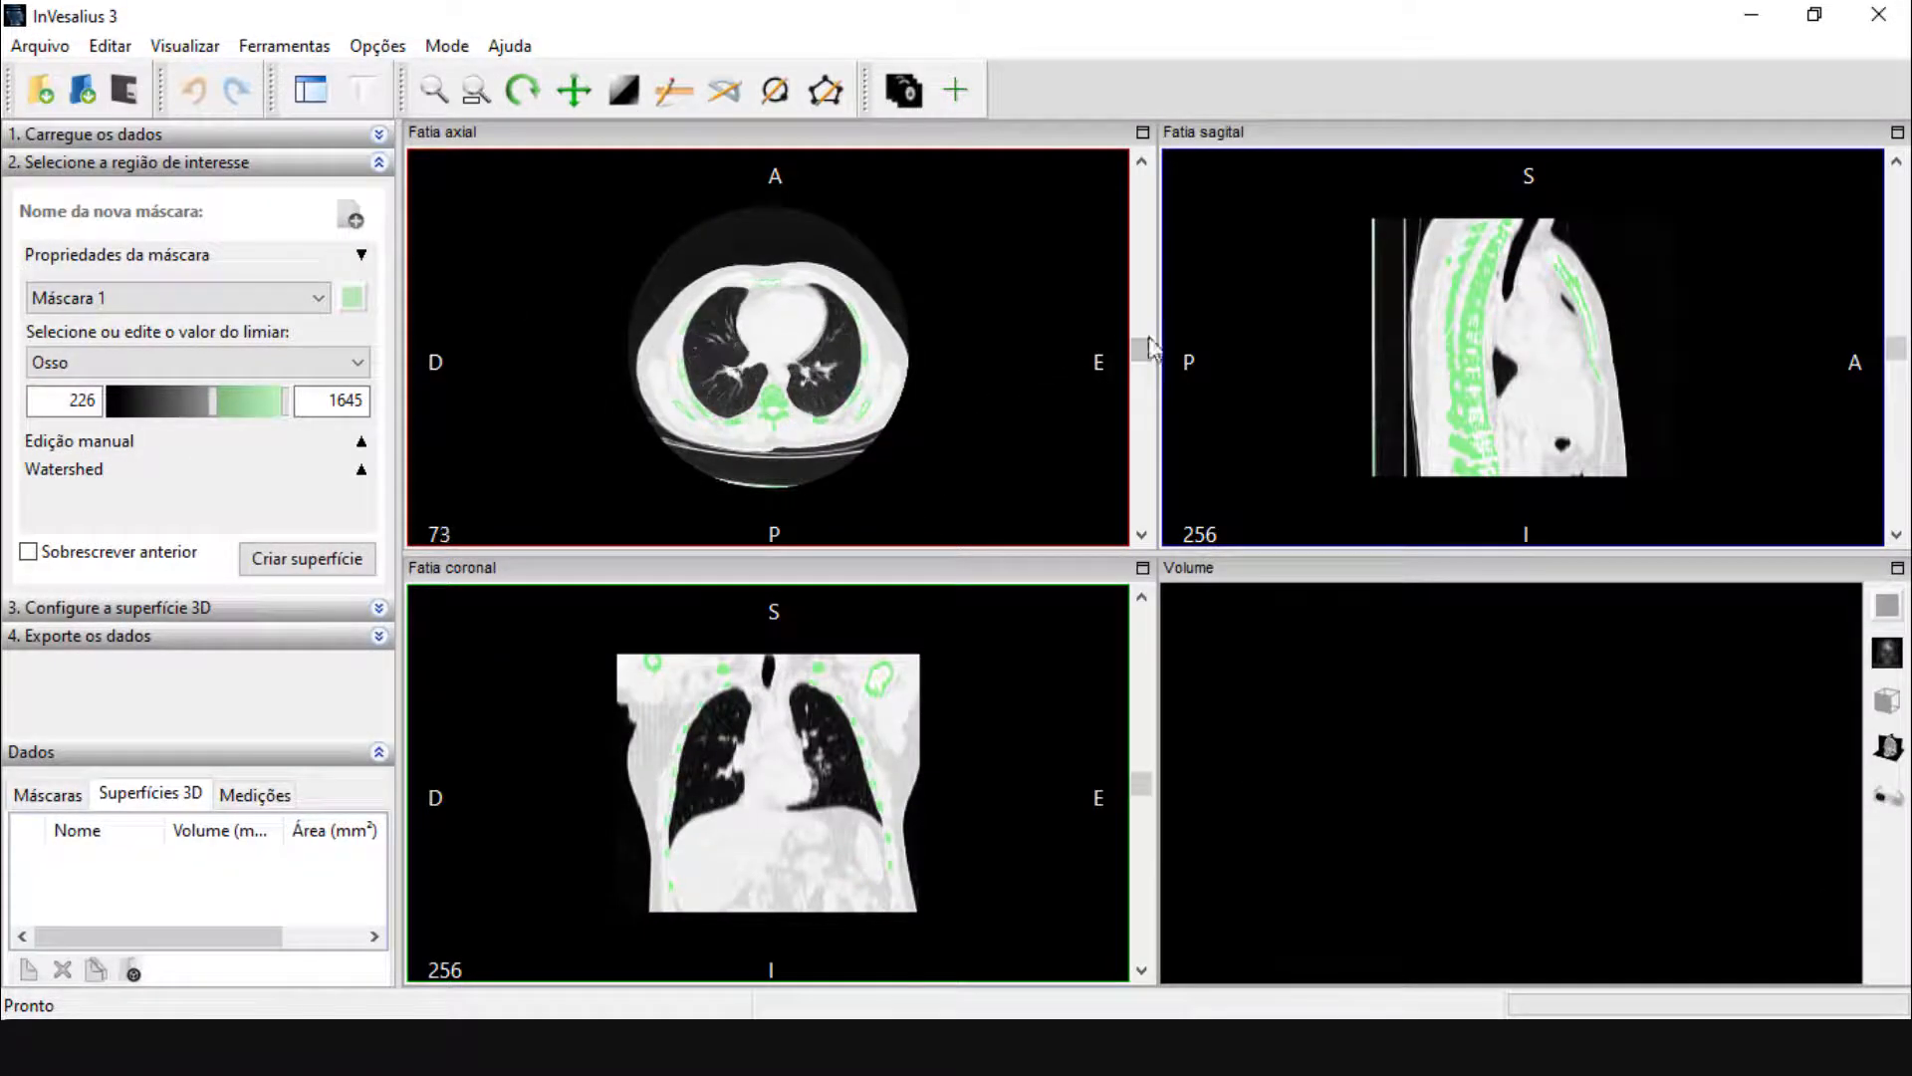
{"action": "mouse_move", "coordinate": [1145, 345]}
{"action": "left_mouse_down"}
{"action": "mouse_move", "coordinate": [1132, 410]}
{"action": "mouse_move", "coordinate": [1098, 253]}
{"action": "mouse_move", "coordinate": [1142, 346]}
{"action": "left_mouse_up"}
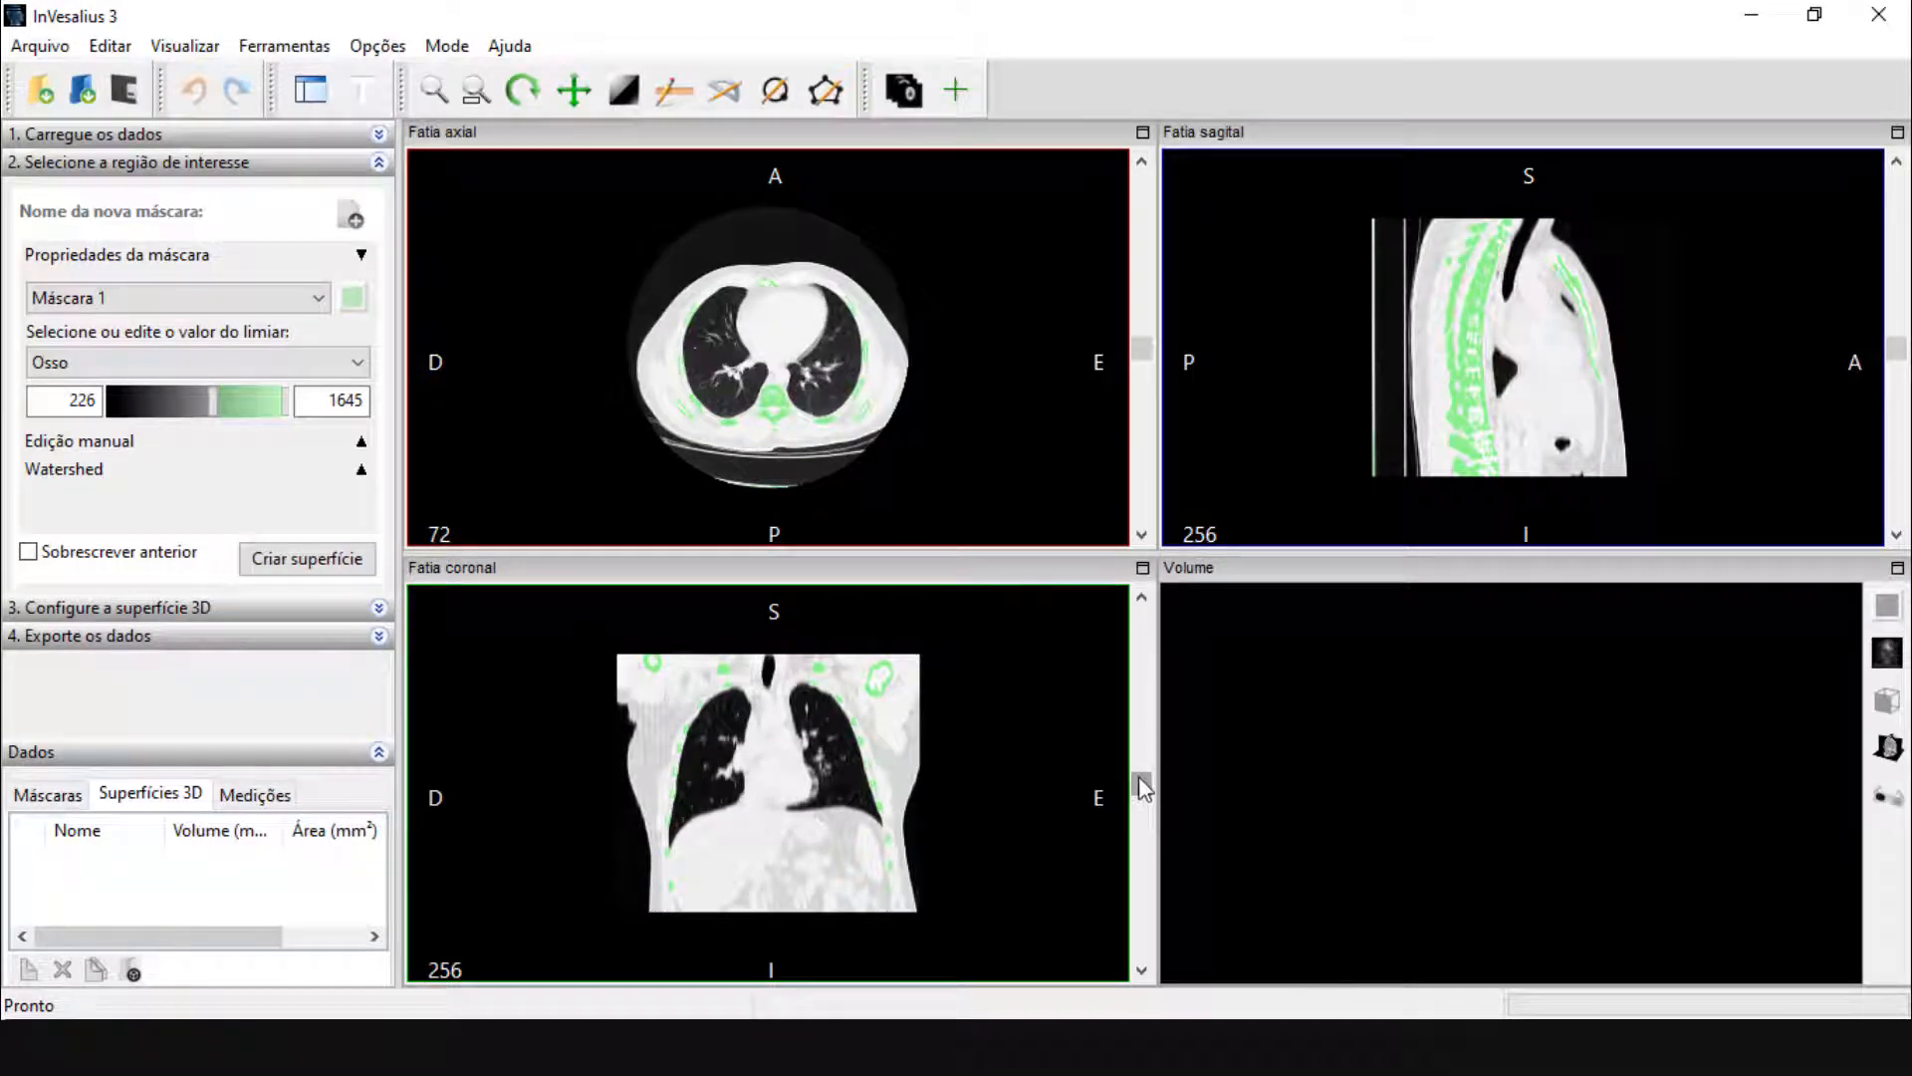
{"action": "mouse_move", "coordinate": [1143, 787]}
{"action": "left_mouse_down"}
{"action": "mouse_move", "coordinate": [1139, 803]}
{"action": "mouse_move", "coordinate": [1140, 749]}
{"action": "left_mouse_up"}
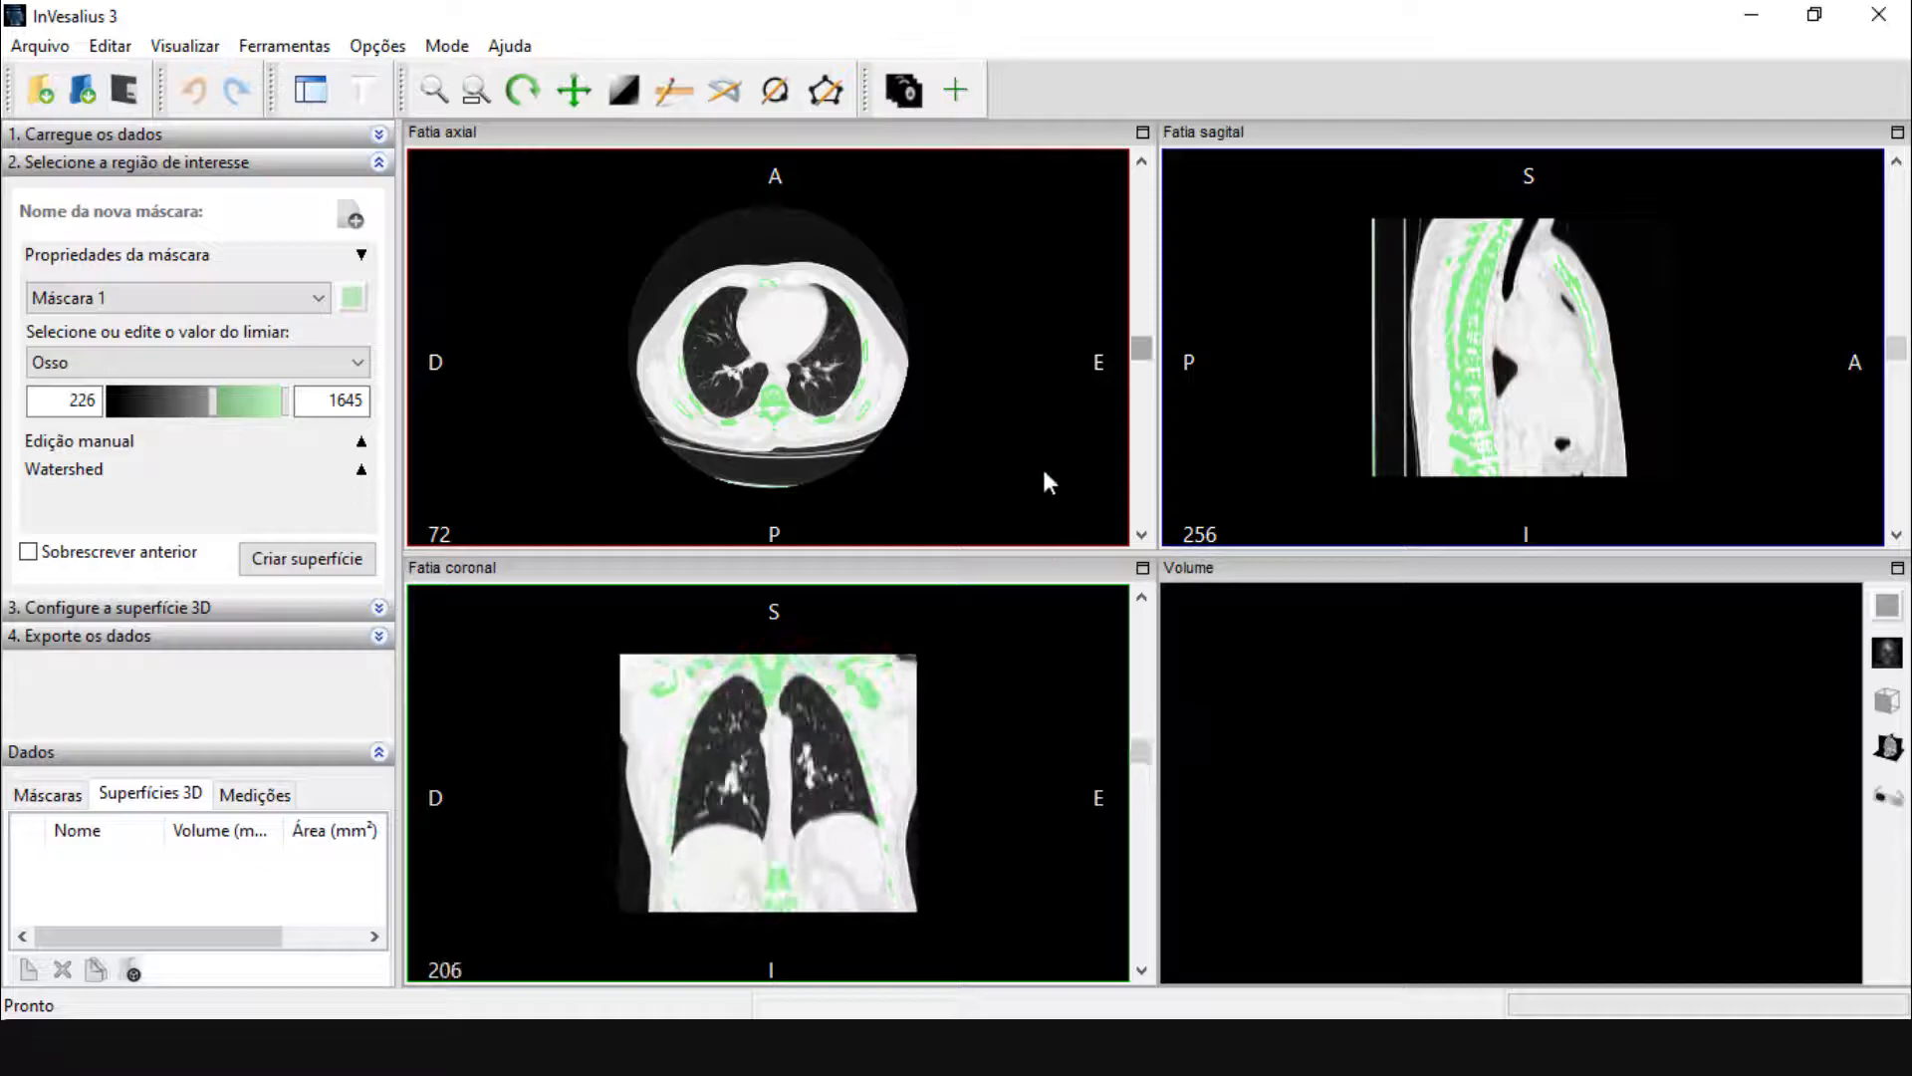
{"action": "right_click_drag", "start_coordinate": [908, 385], "coordinate": [960, 303]}
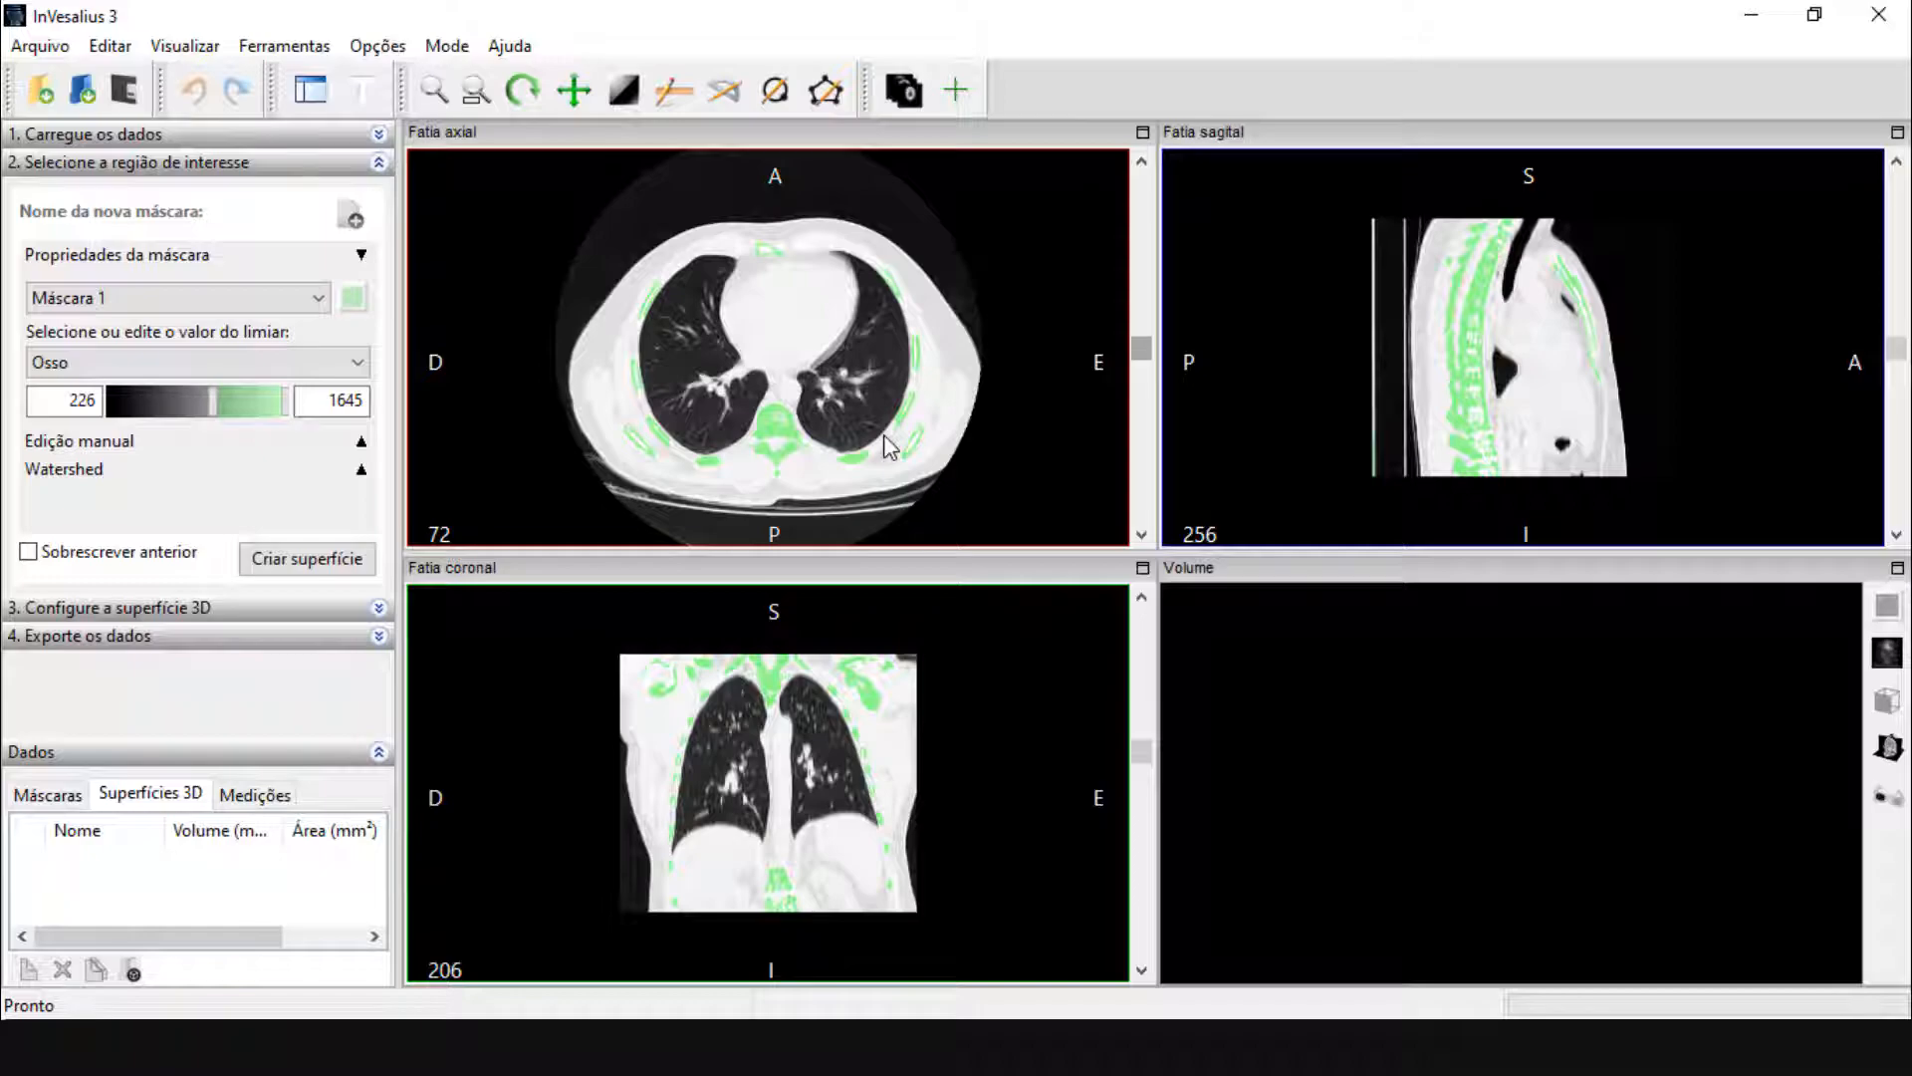
{"action": "key", "text": "space"}
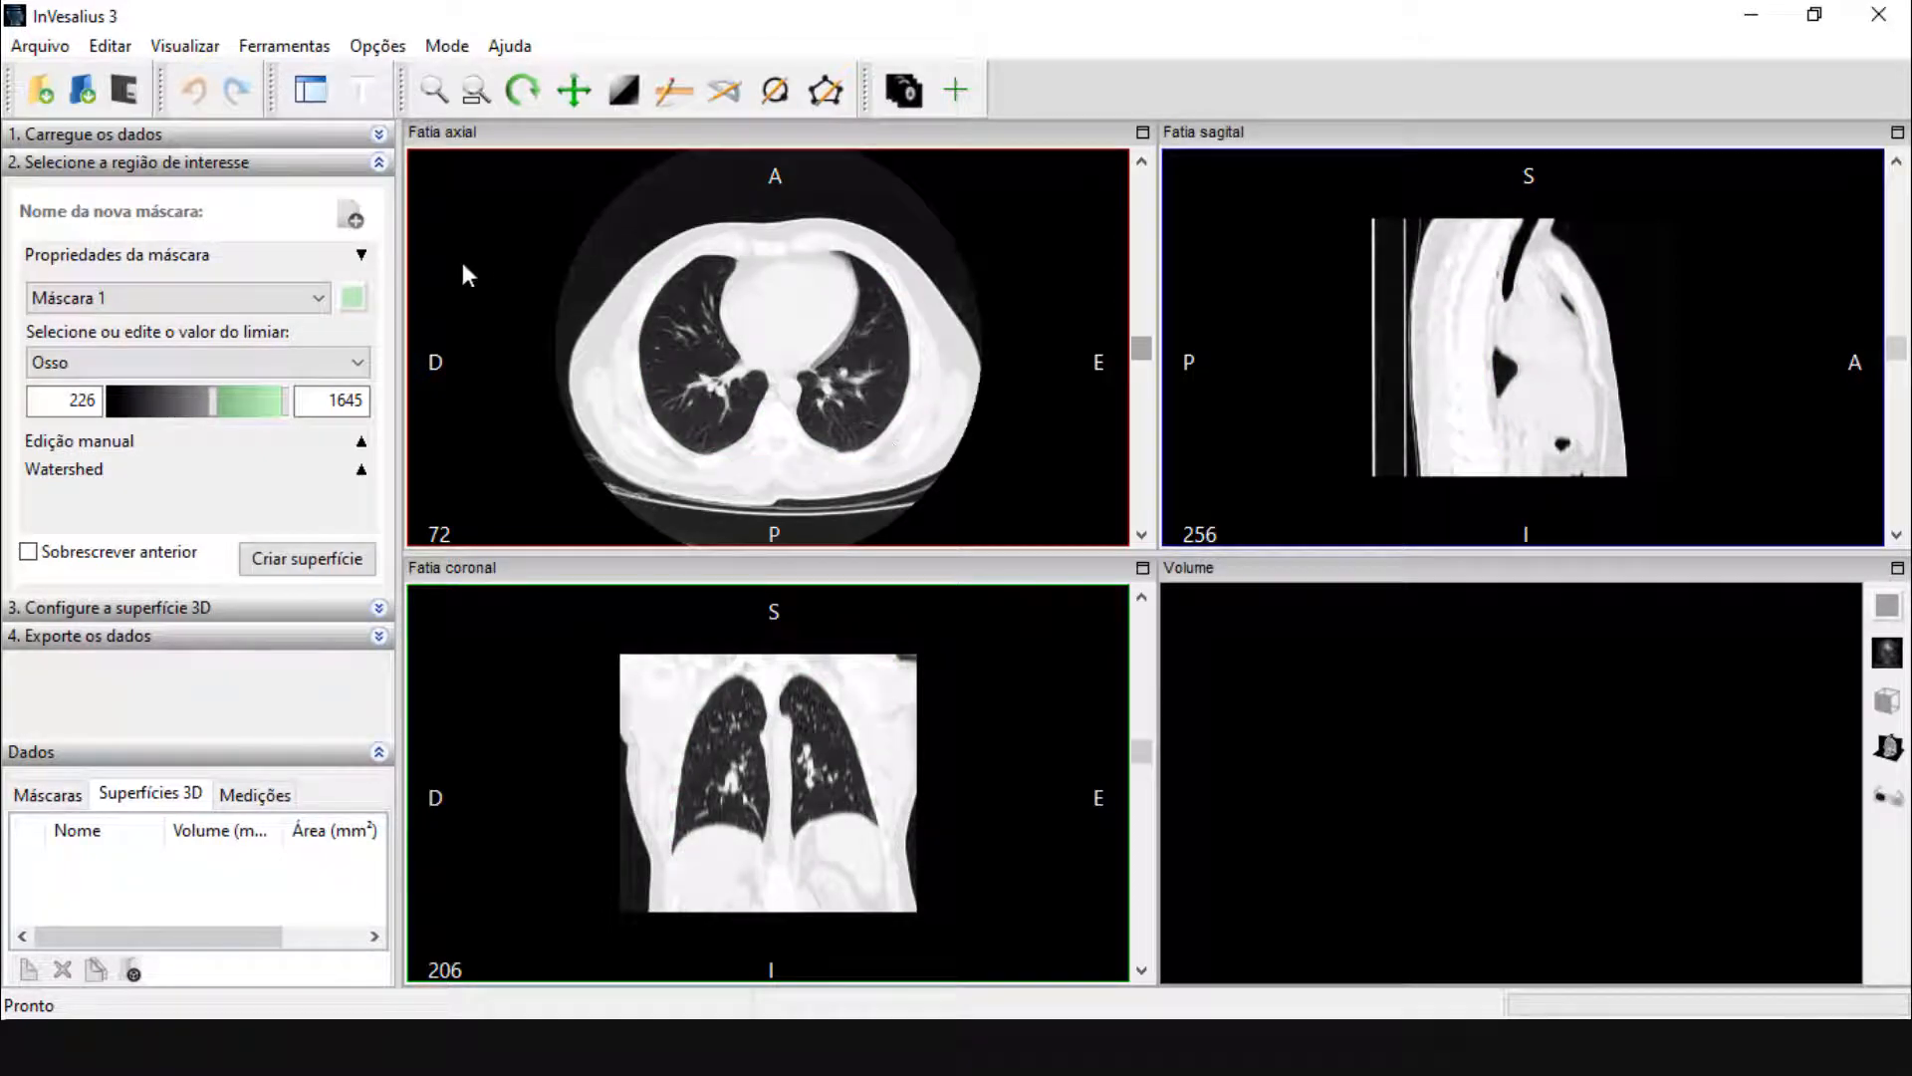
Paint Objeto watershed markers with brush size 10 inside both lungs on axial slice 72
{"action": "left_click", "coordinate": [362, 471]}
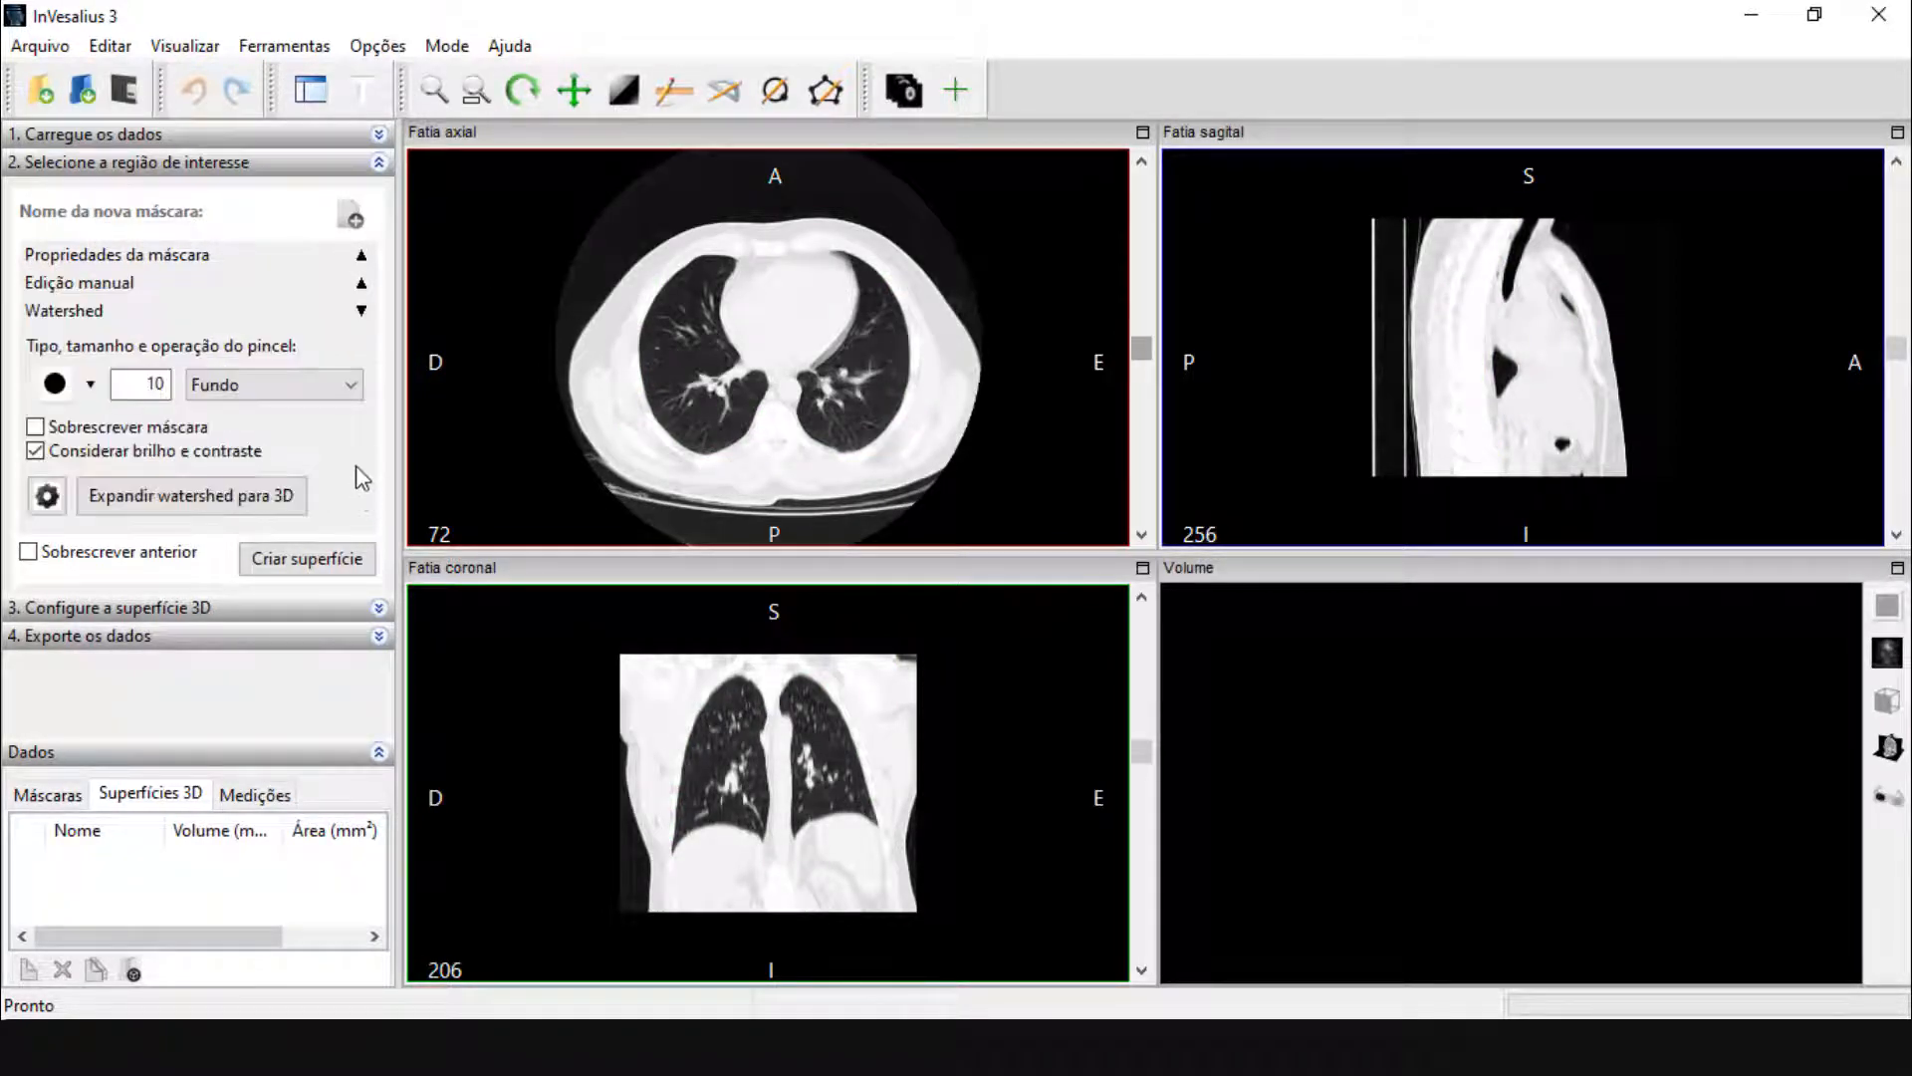
{"action": "left_click", "coordinate": [235, 385]}
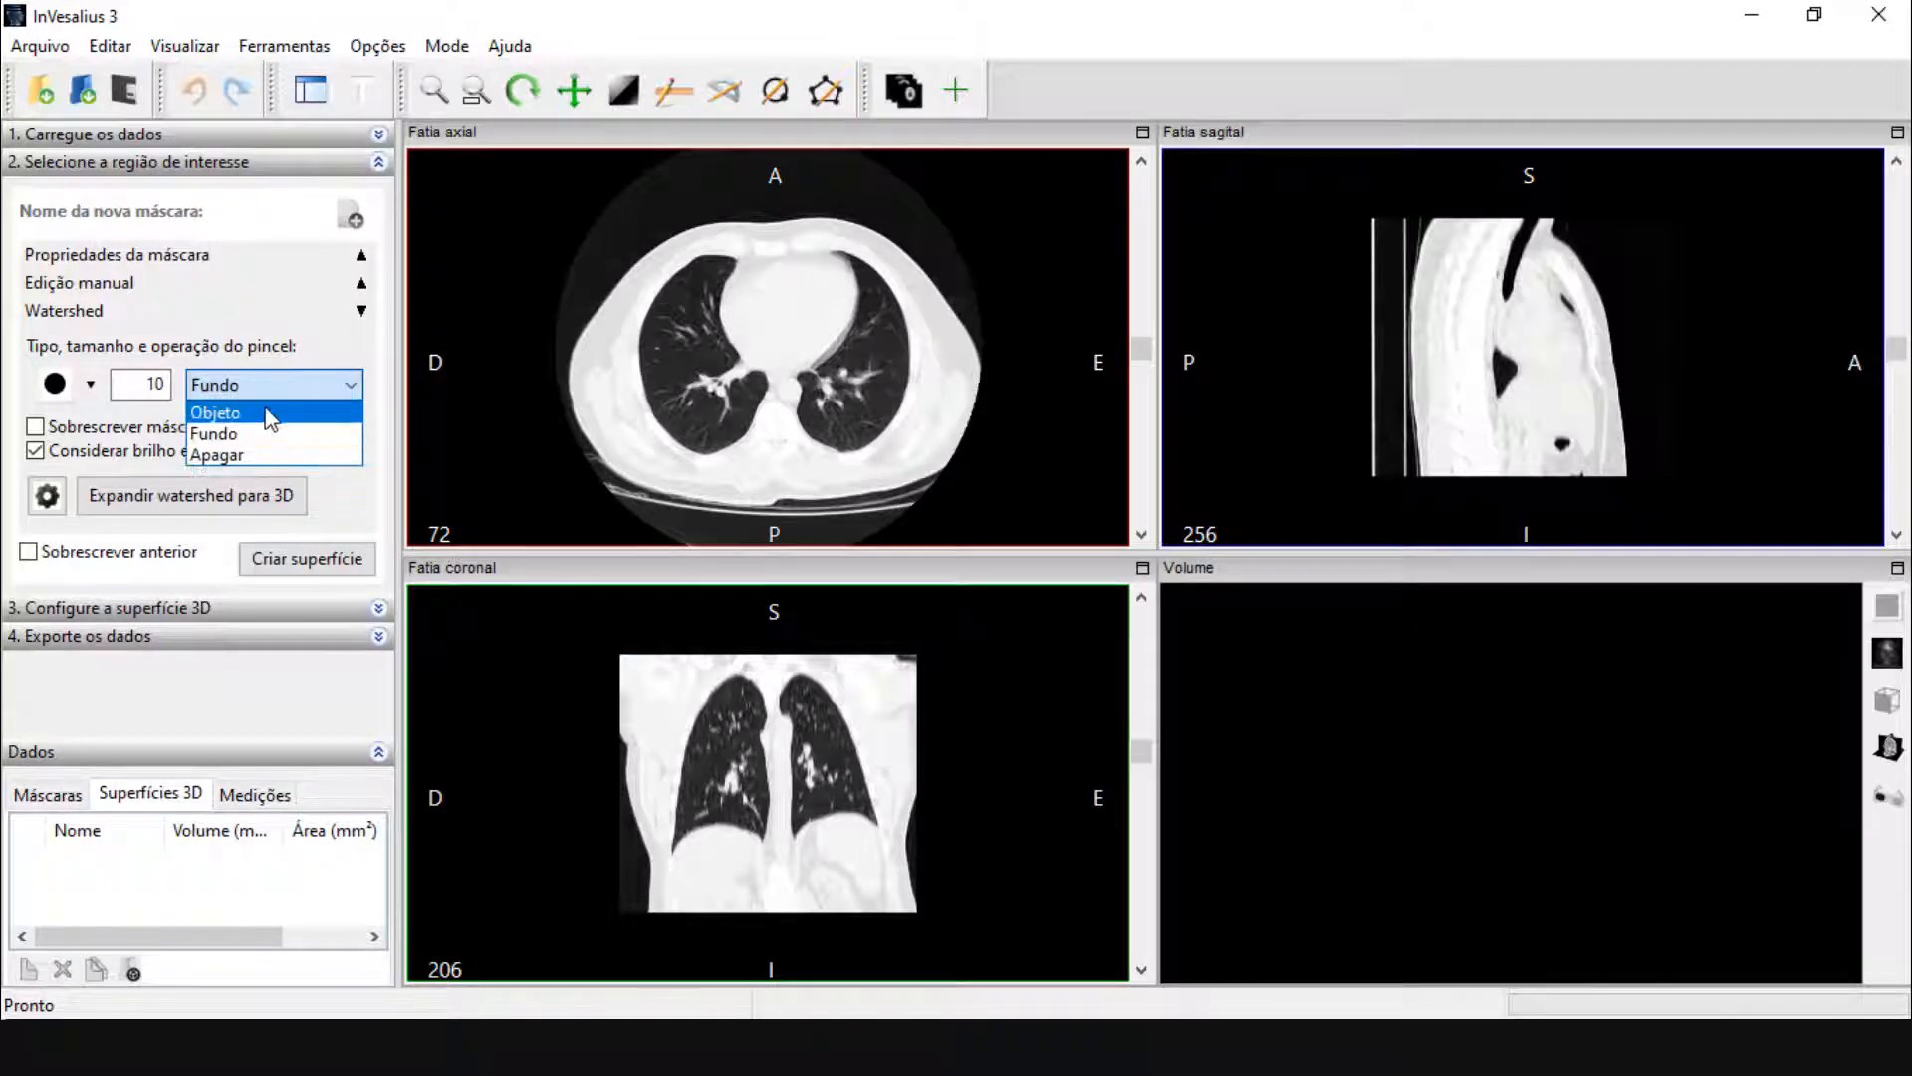
{"action": "left_click", "coordinate": [267, 410]}
{"action": "right_click_drag", "start_coordinate": [756, 346], "coordinate": [758, 259]}
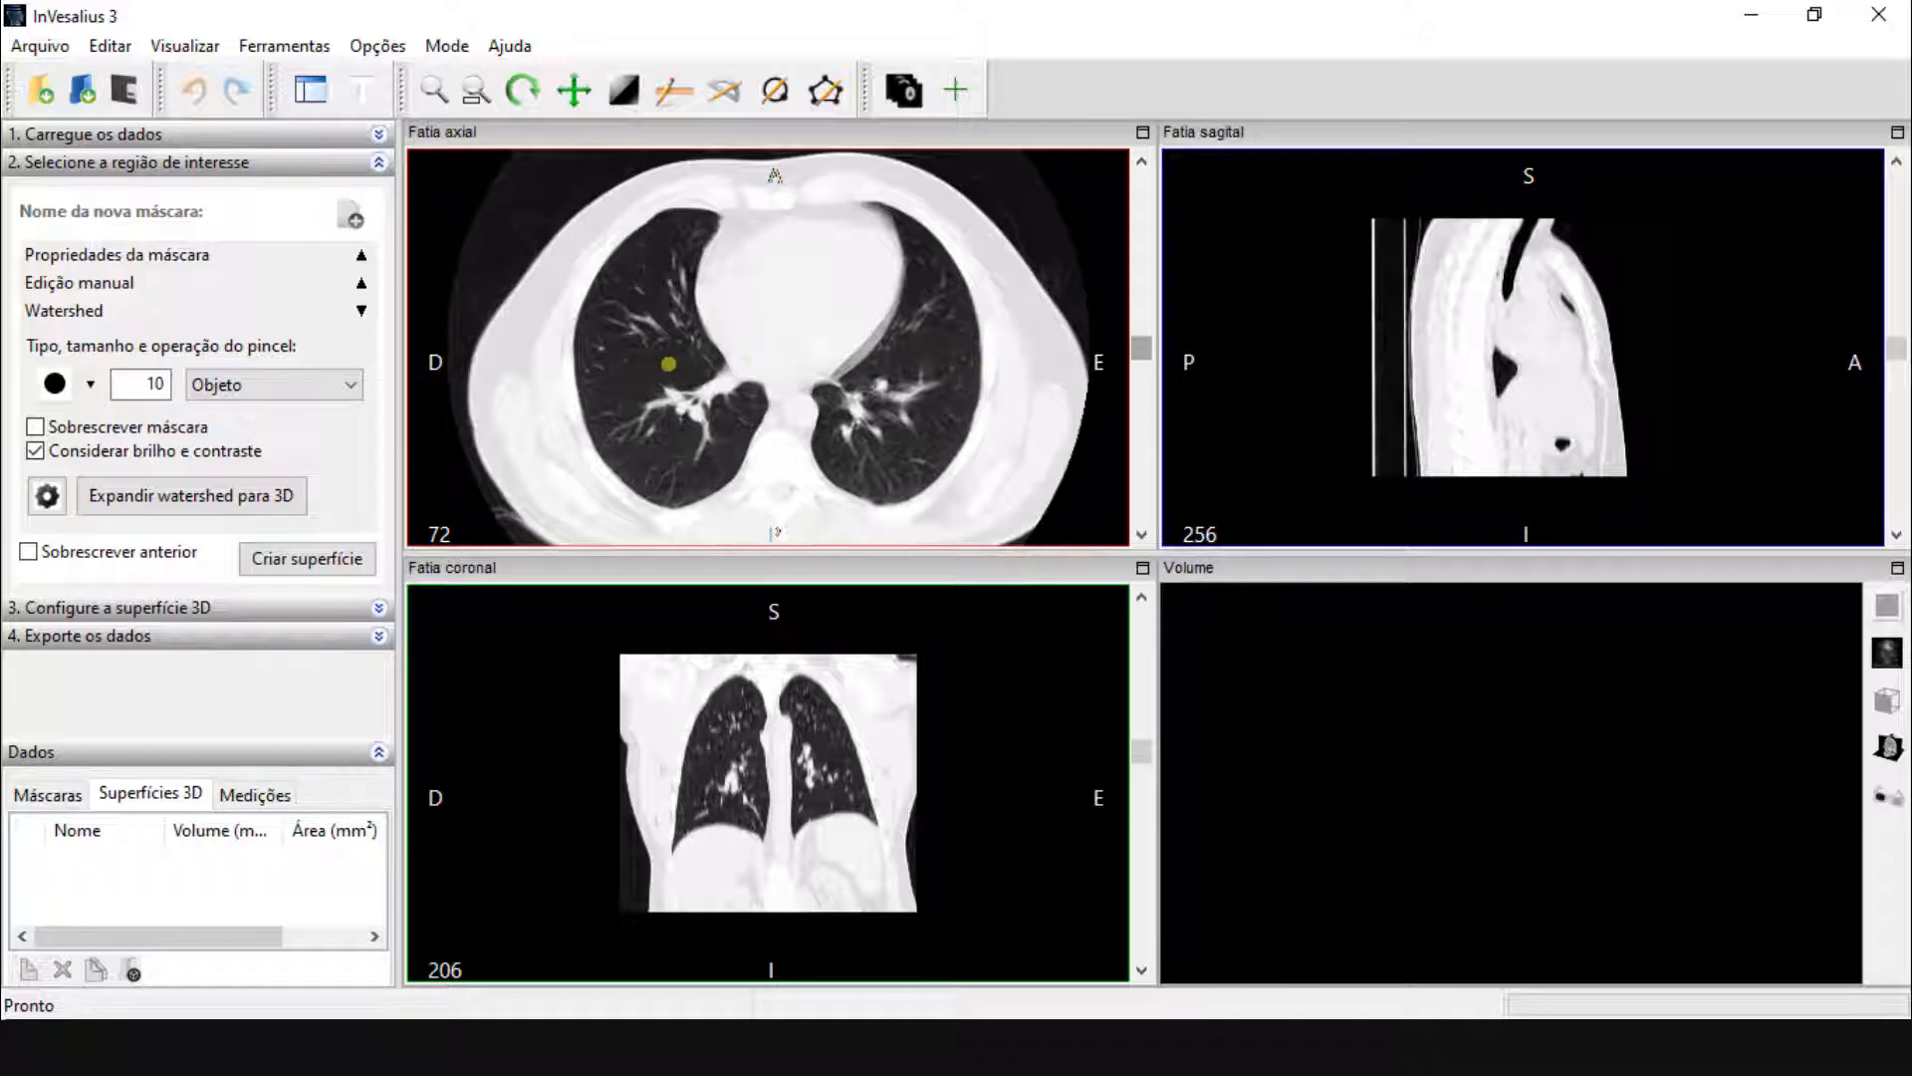
{"action": "left_click_drag", "start_coordinate": [660, 366], "coordinate": [624, 379]}
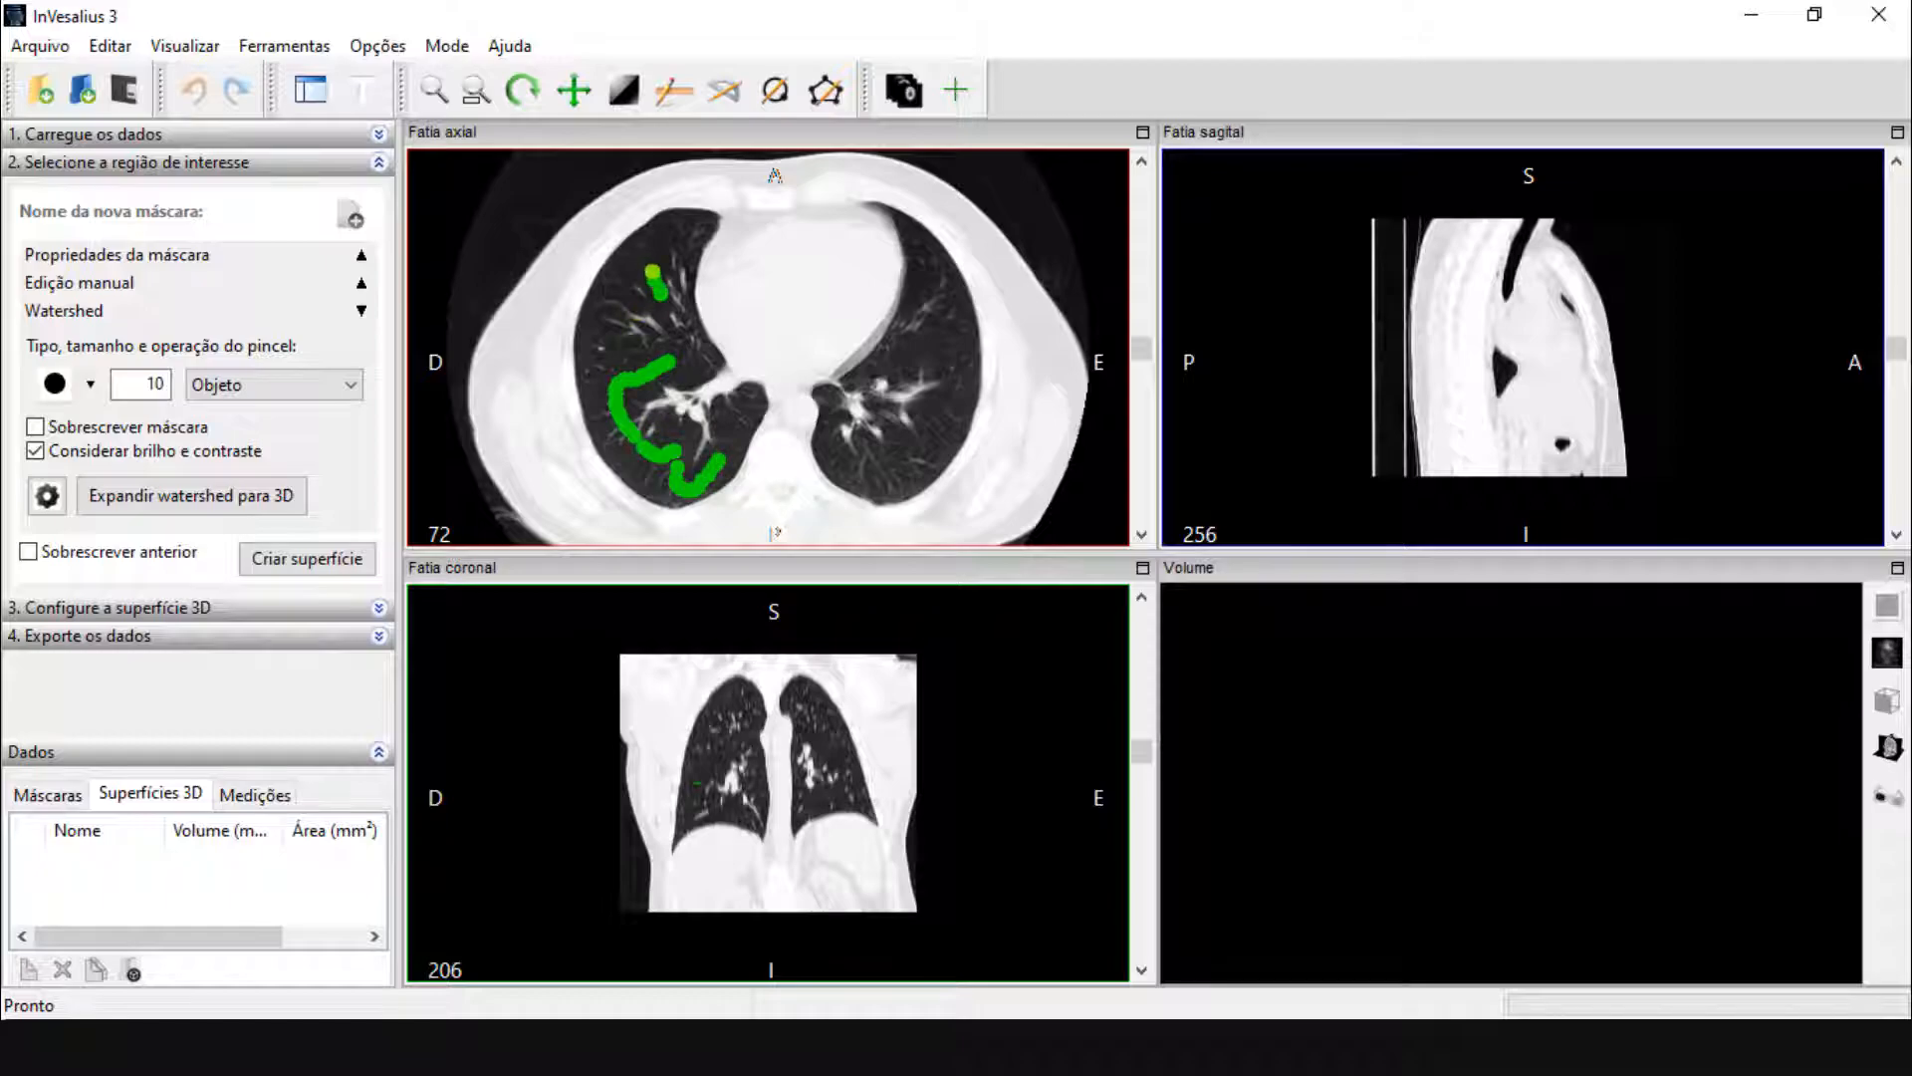
{"action": "mouse_move", "coordinate": [929, 296]}
{"action": "left_mouse_down"}
{"action": "mouse_move", "coordinate": [958, 404]}
{"action": "mouse_move", "coordinate": [899, 456]}
{"action": "left_mouse_up"}
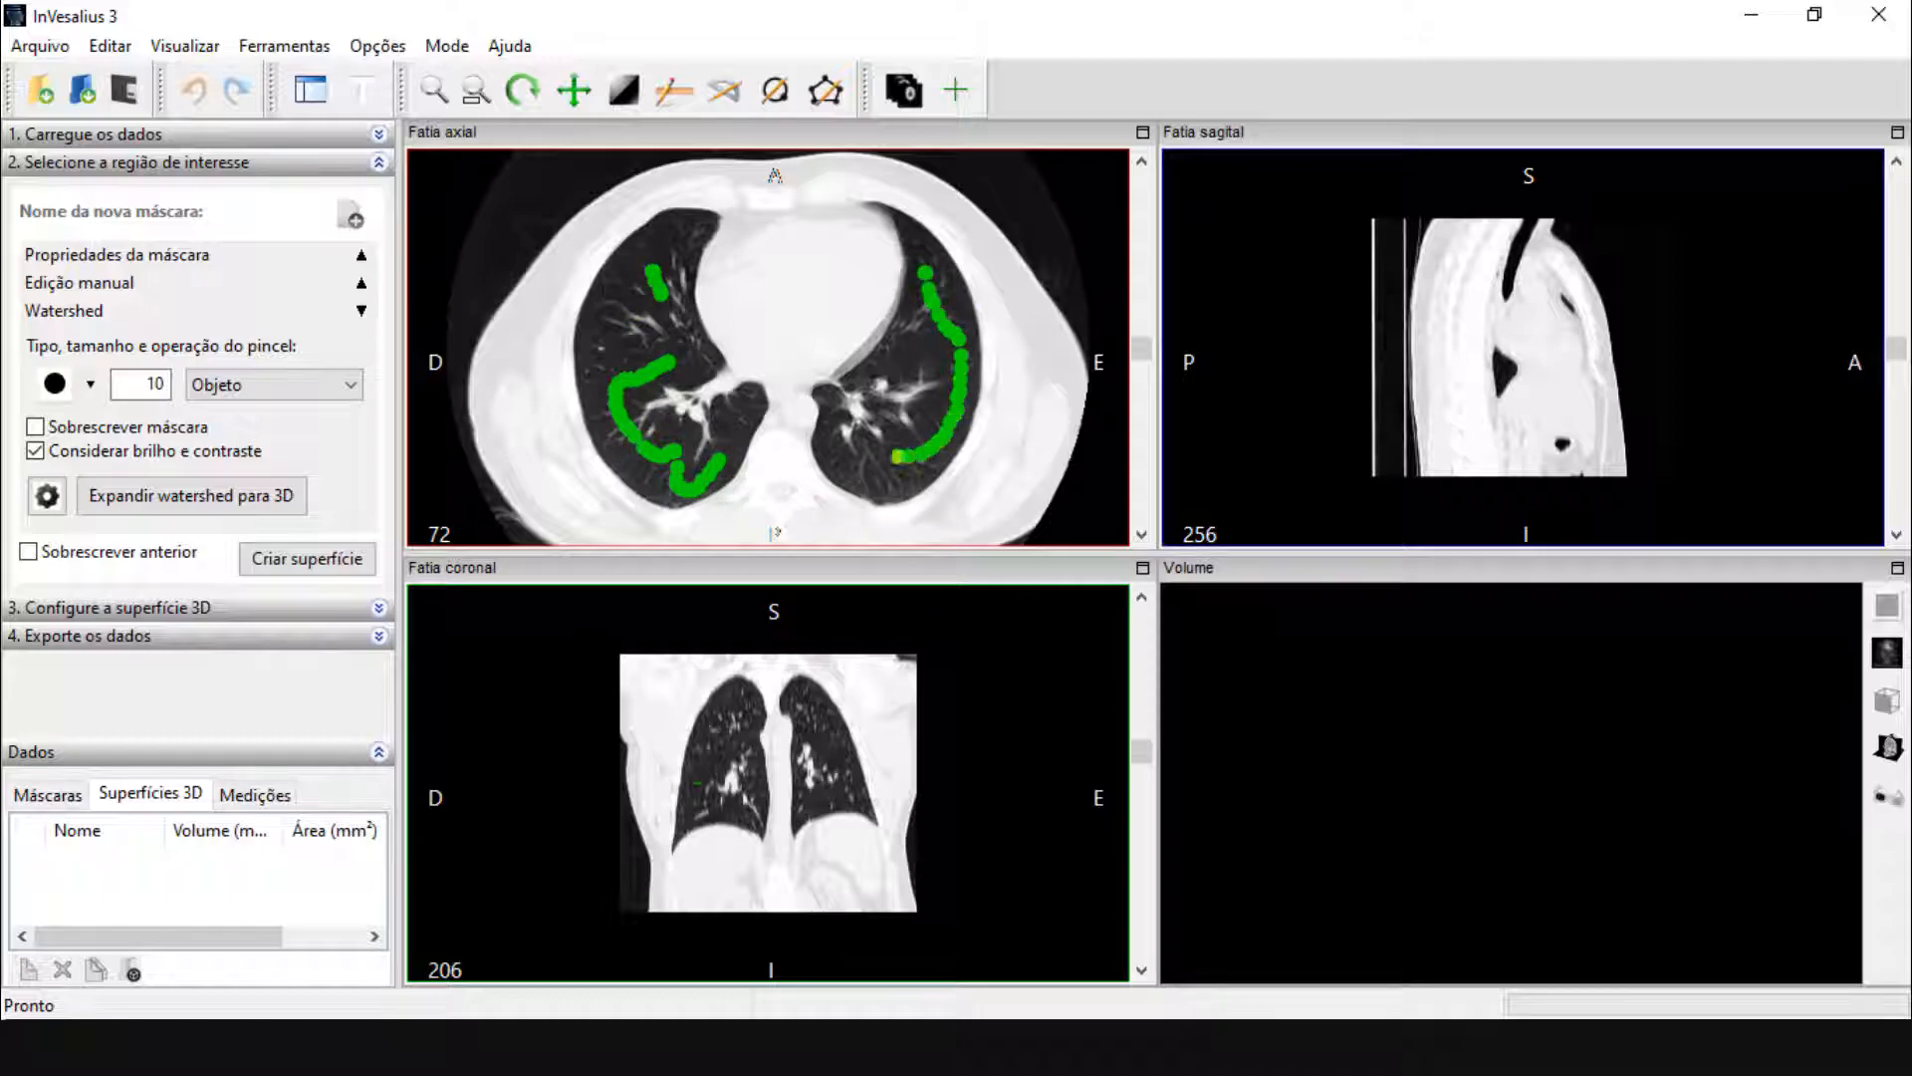
Paint Fundo watershed markers around the chest wall and through the heart region on axial slice 72
{"action": "left_click", "coordinate": [244, 384]}
{"action": "left_click", "coordinate": [249, 431]}
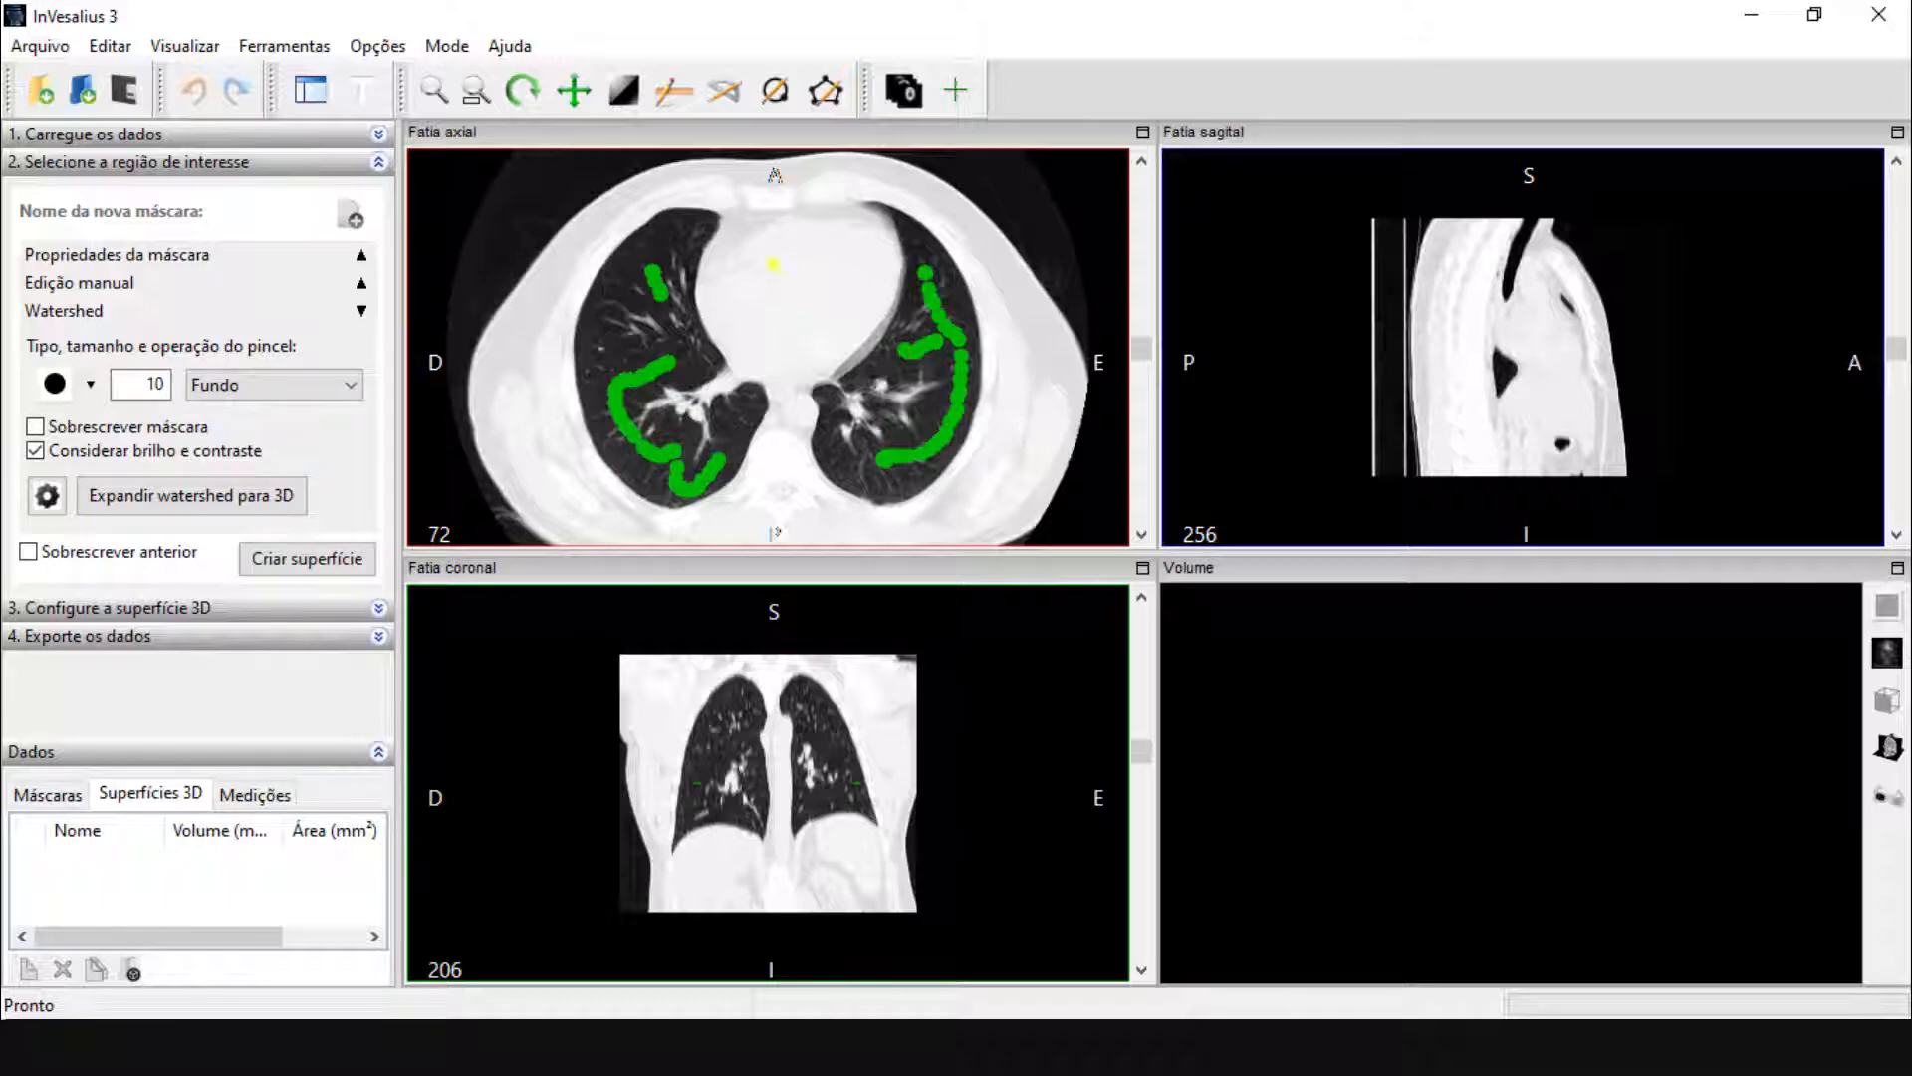
{"action": "mouse_move", "coordinate": [772, 291]}
{"action": "left_mouse_down"}
{"action": "mouse_move", "coordinate": [723, 212]}
{"action": "mouse_move", "coordinate": [640, 171]}
{"action": "mouse_move", "coordinate": [521, 243]}
{"action": "mouse_move", "coordinate": [515, 410]}
{"action": "mouse_move", "coordinate": [586, 506]}
{"action": "mouse_move", "coordinate": [712, 541]}
{"action": "mouse_move", "coordinate": [815, 511]}
{"action": "left_mouse_up"}
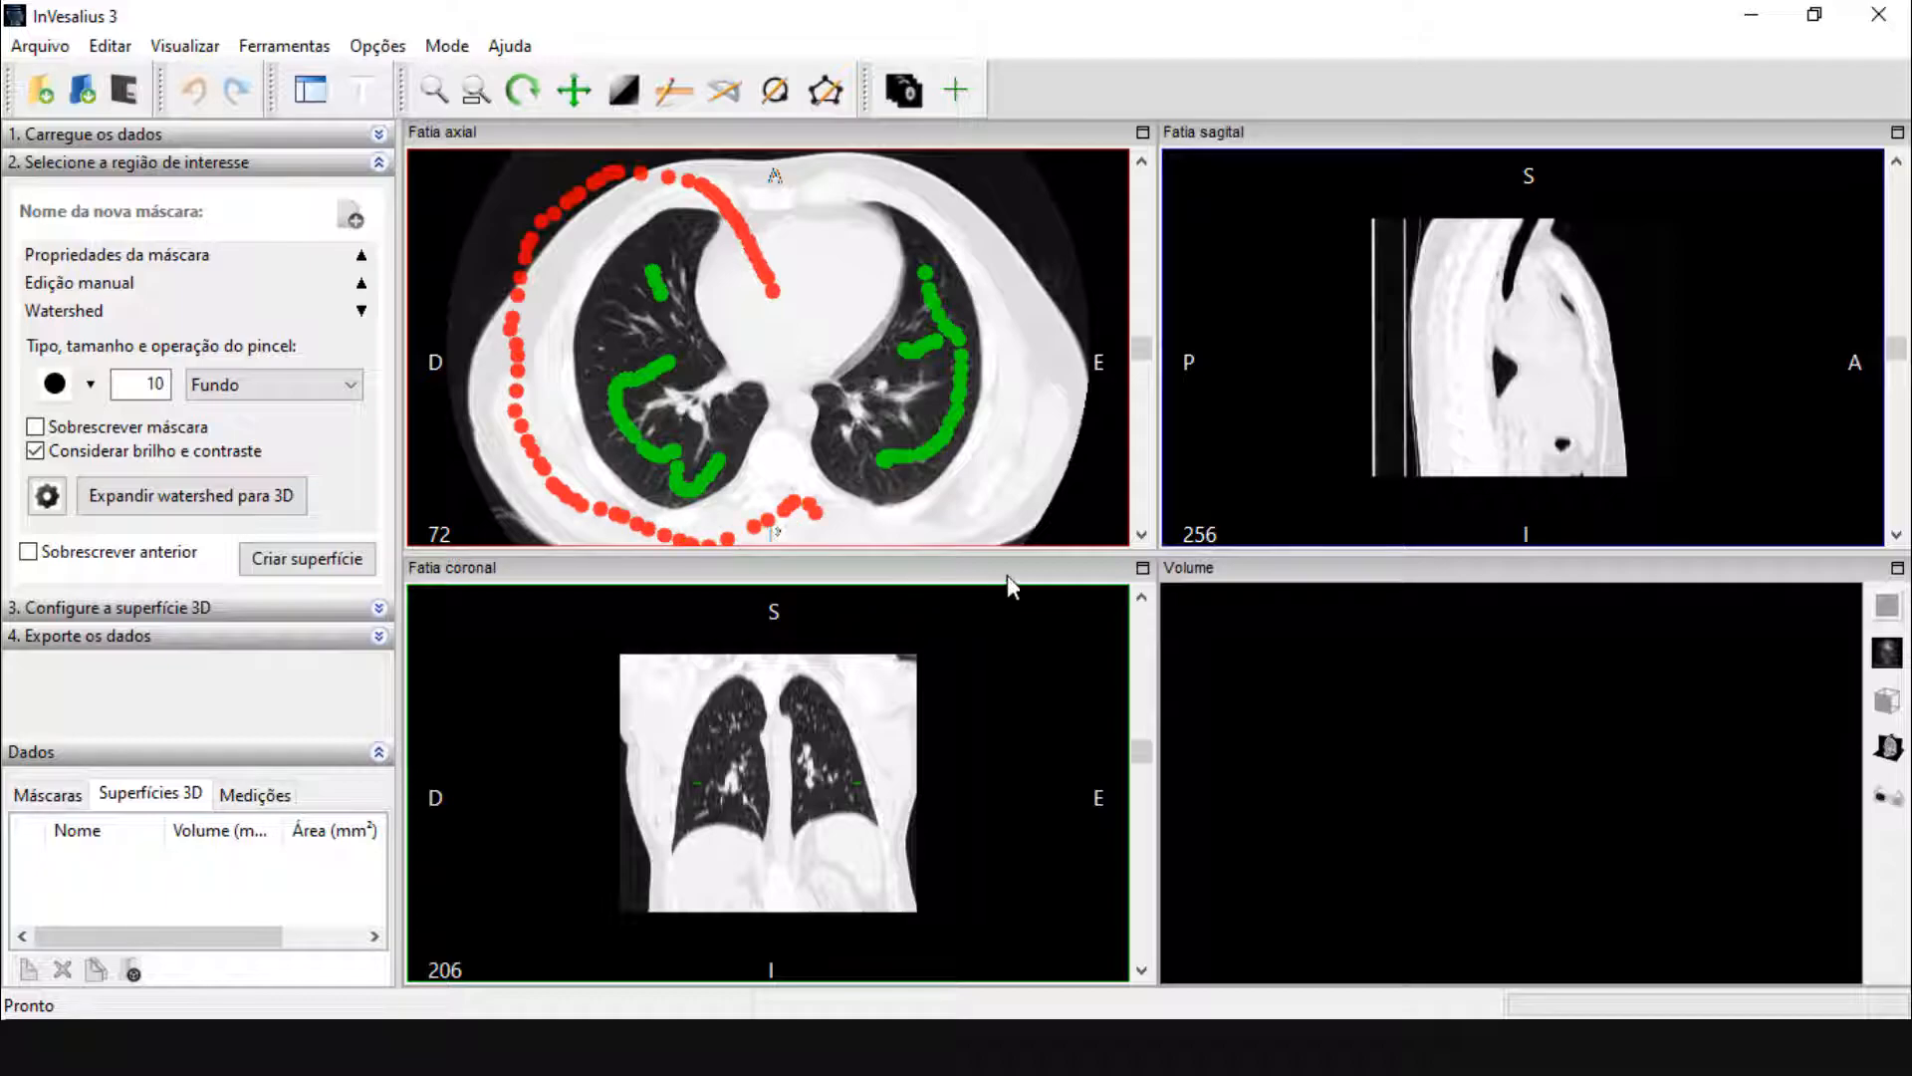
{"action": "mouse_move", "coordinate": [996, 500]}
{"action": "left_mouse_down"}
{"action": "mouse_move", "coordinate": [1021, 429]}
{"action": "mouse_move", "coordinate": [1001, 279]}
{"action": "mouse_move", "coordinate": [964, 196]}
{"action": "mouse_move", "coordinate": [878, 190]}
{"action": "mouse_move", "coordinate": [790, 294]}
{"action": "left_mouse_up"}
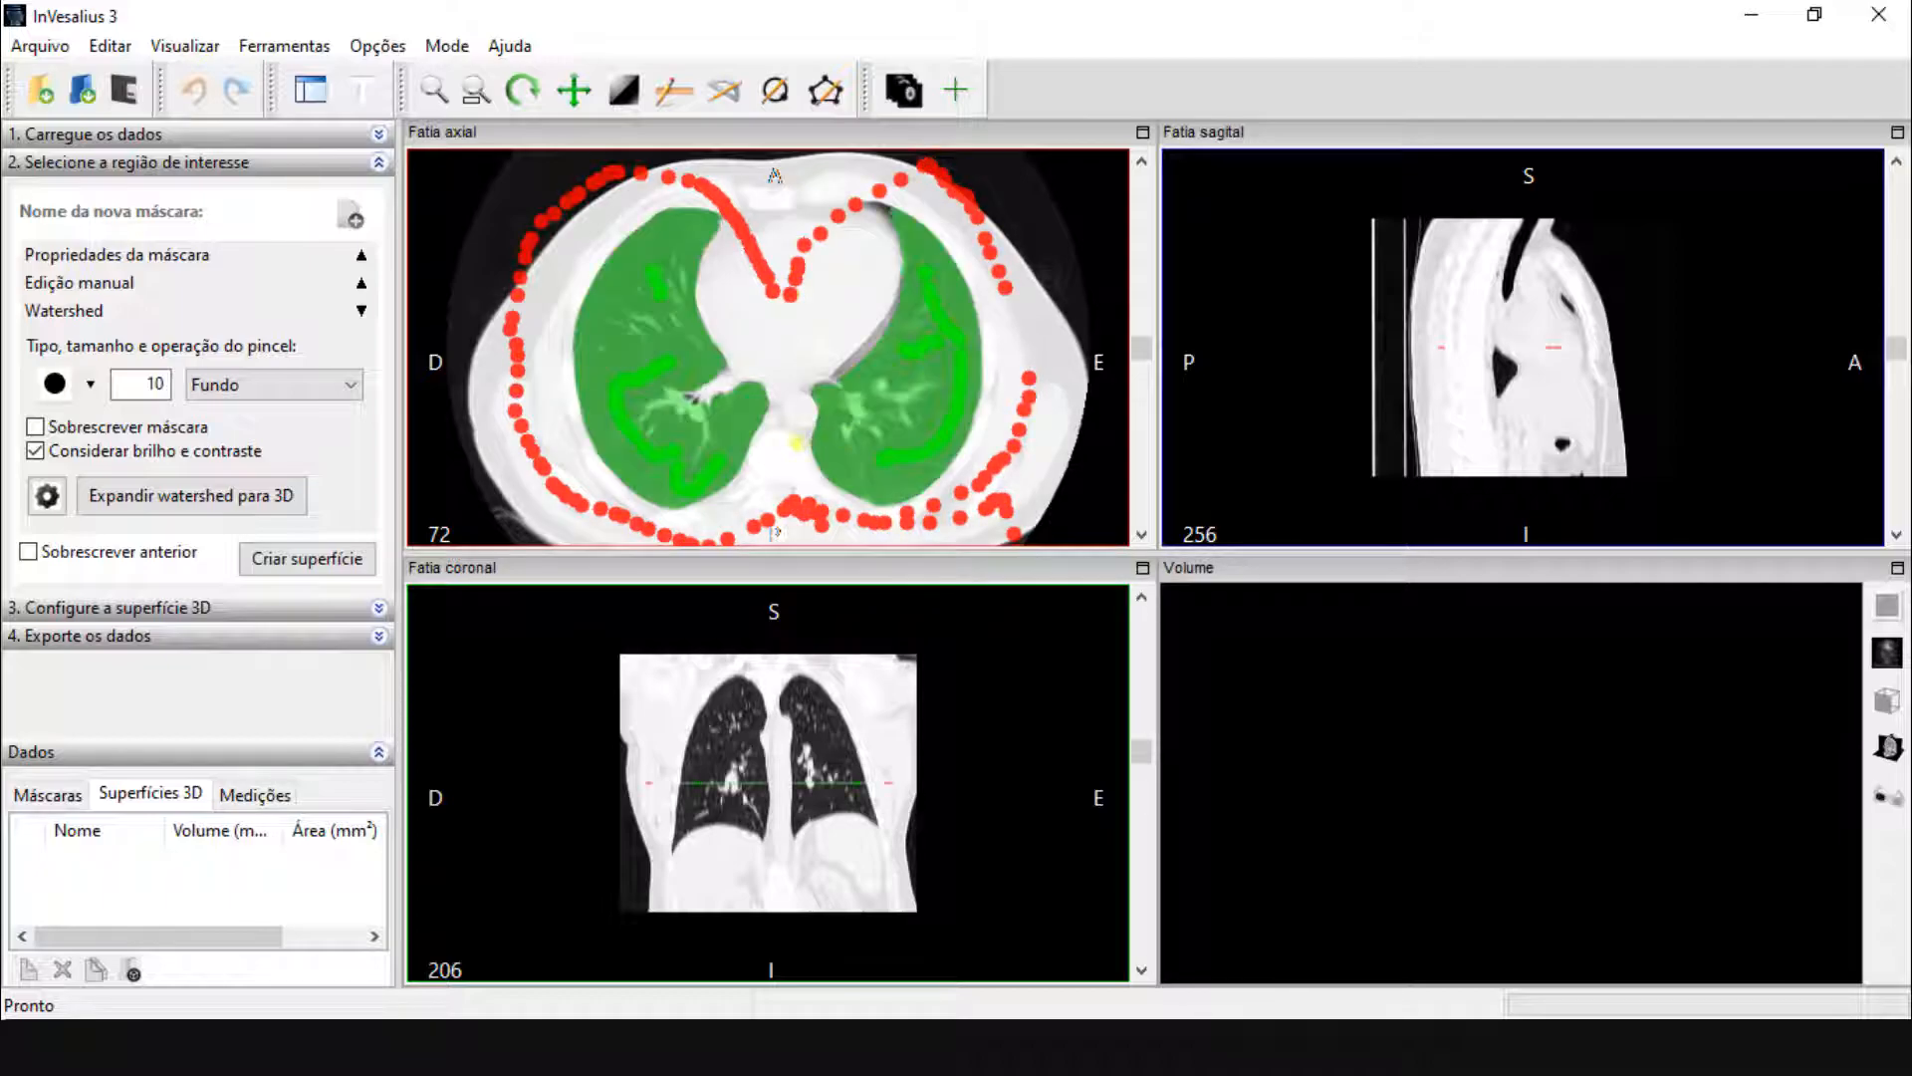
{"action": "left_click_drag", "start_coordinate": [794, 396], "coordinate": [772, 280]}
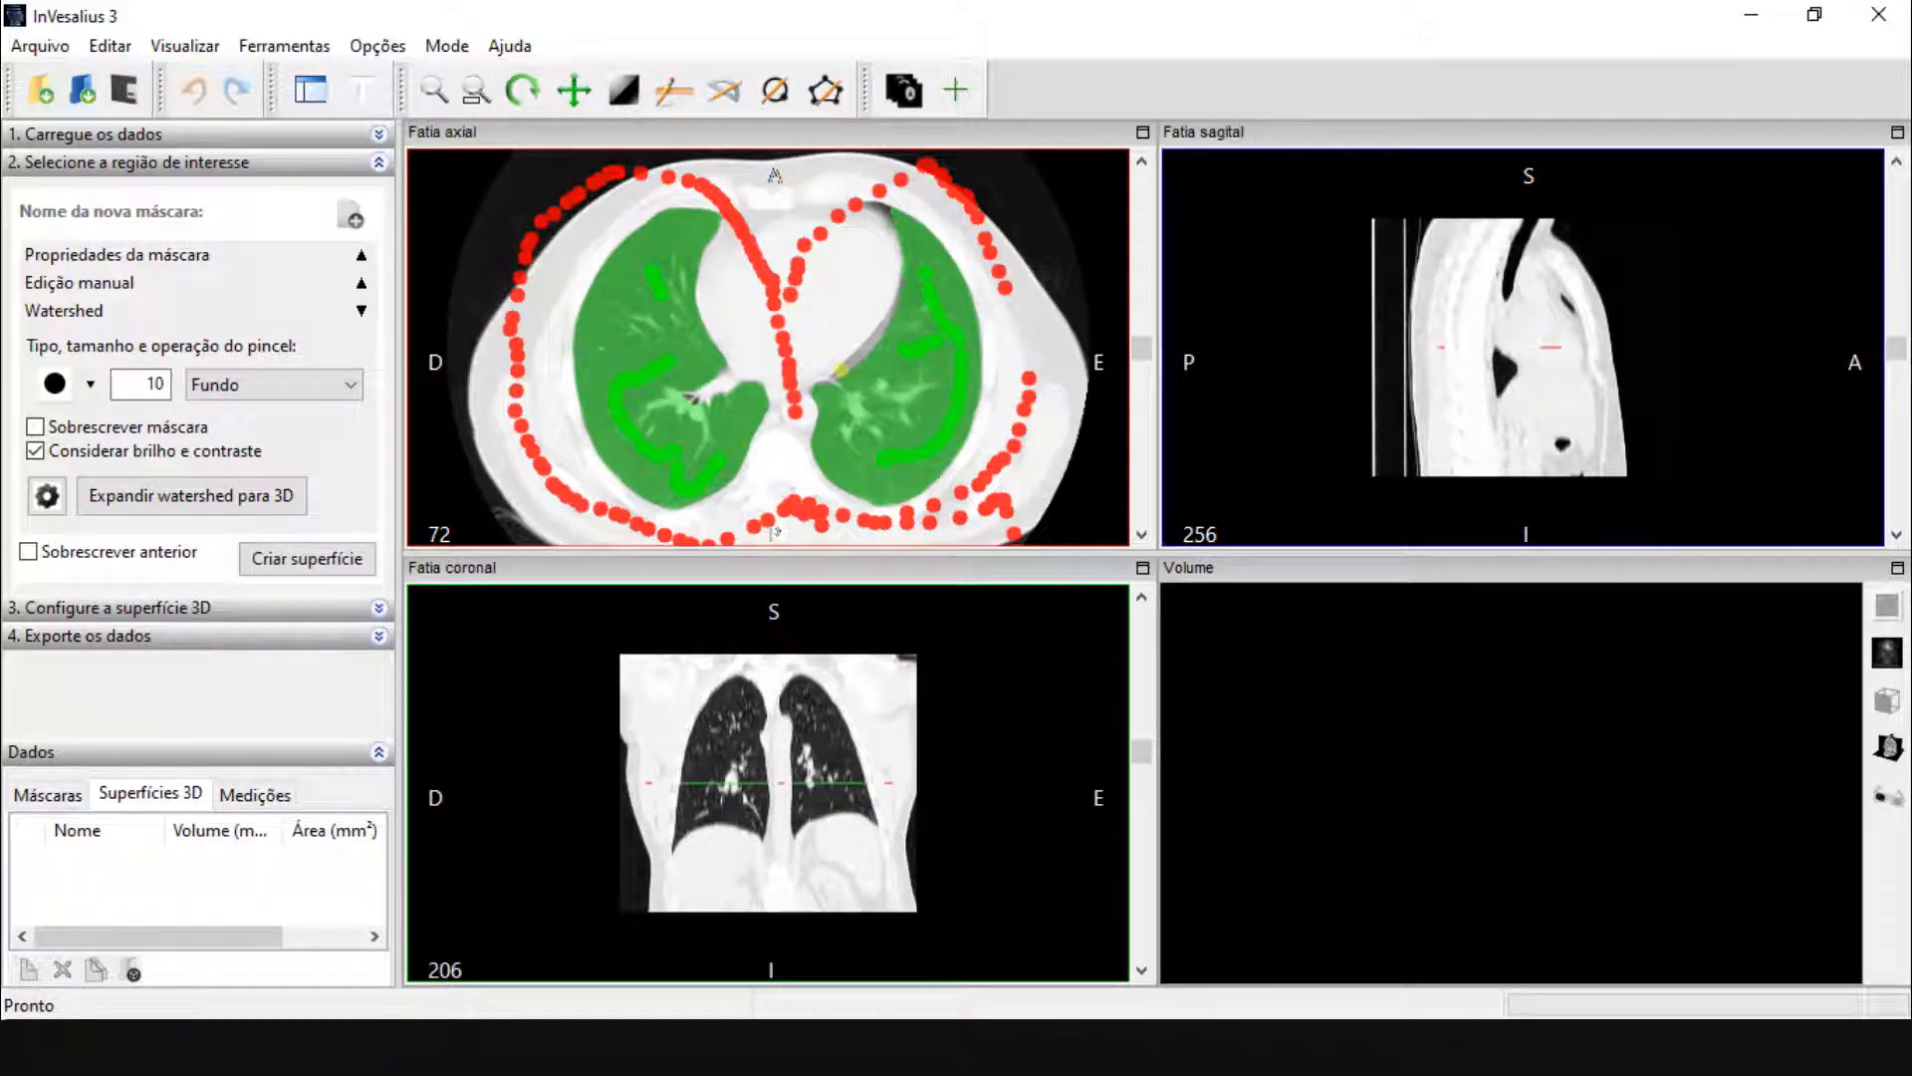
Accept the Watershed method with Gaussian sigma 3, expand the watershed to 3D, and inspect the lung mask on axial slice 88
{"action": "left_click", "coordinate": [46, 495]}
{"action": "left_click", "coordinate": [930, 677]}
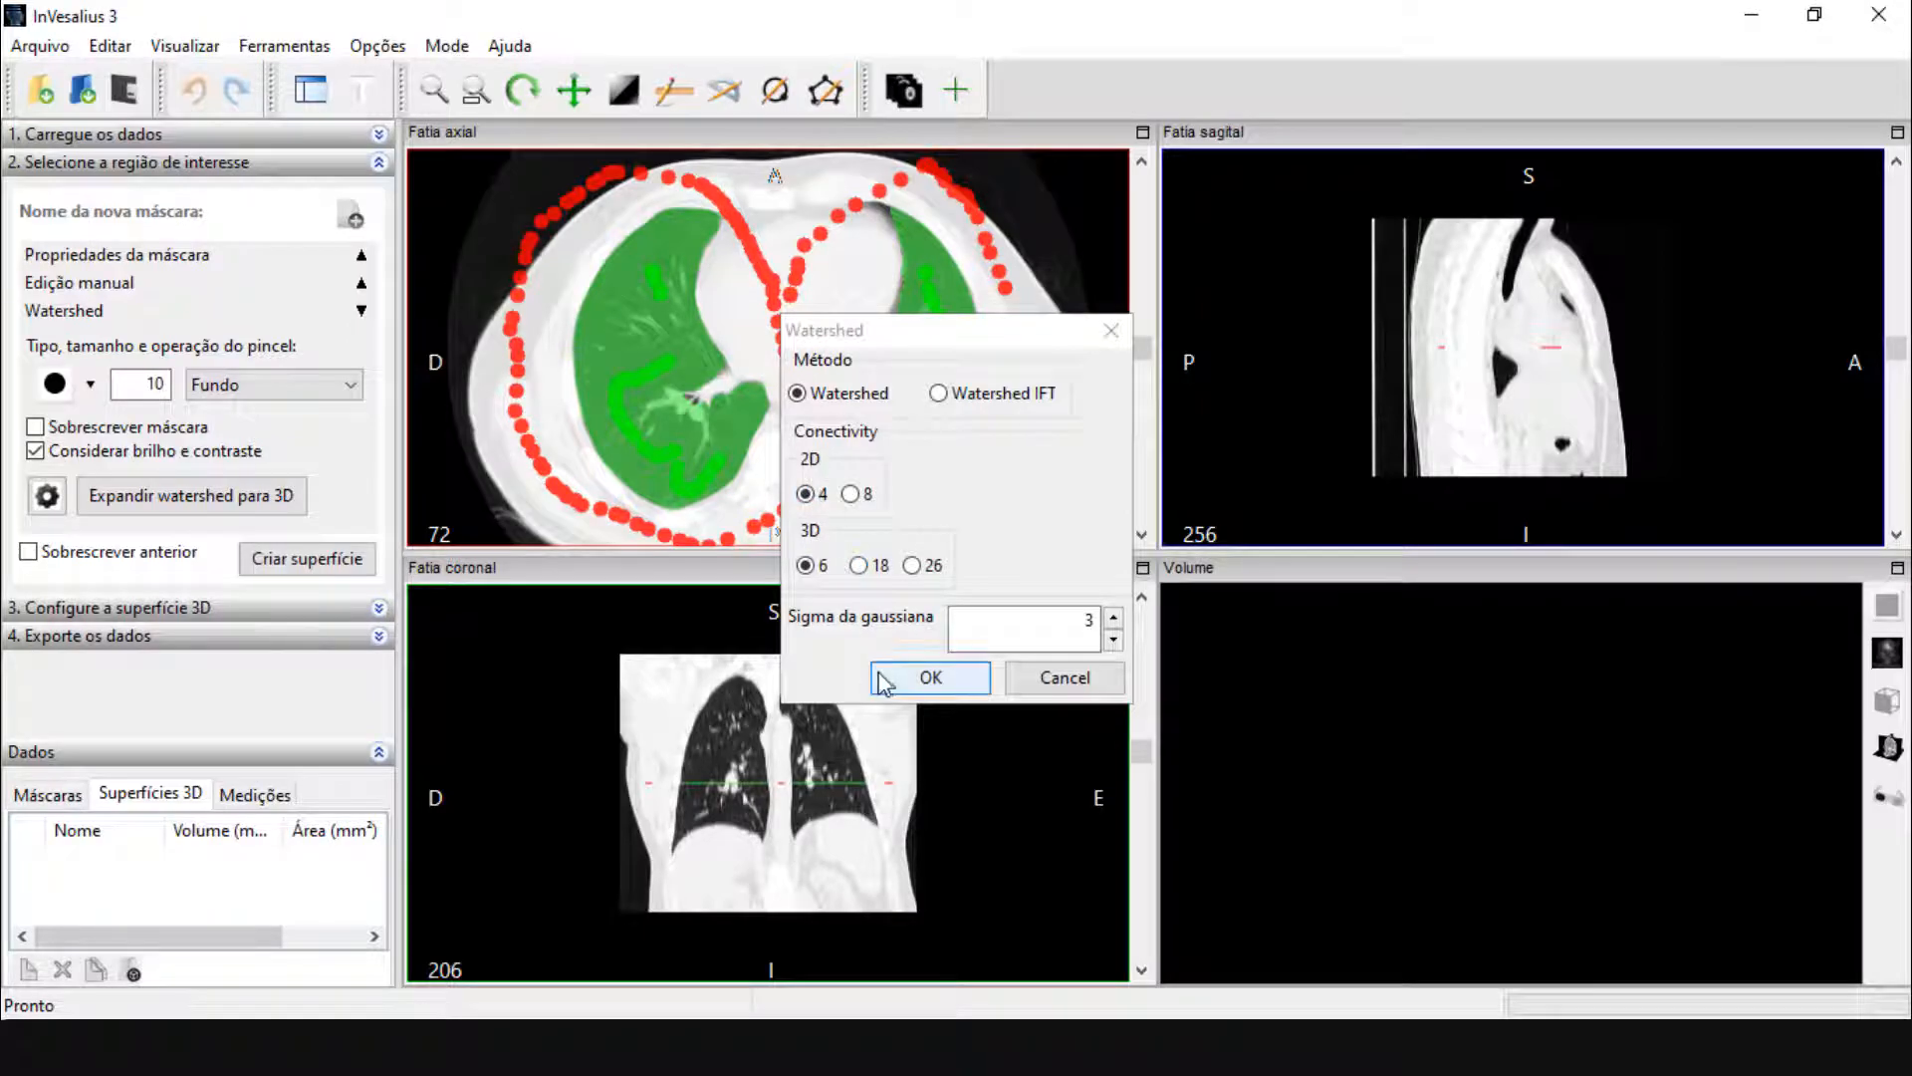
{"action": "left_click", "coordinate": [151, 498]}
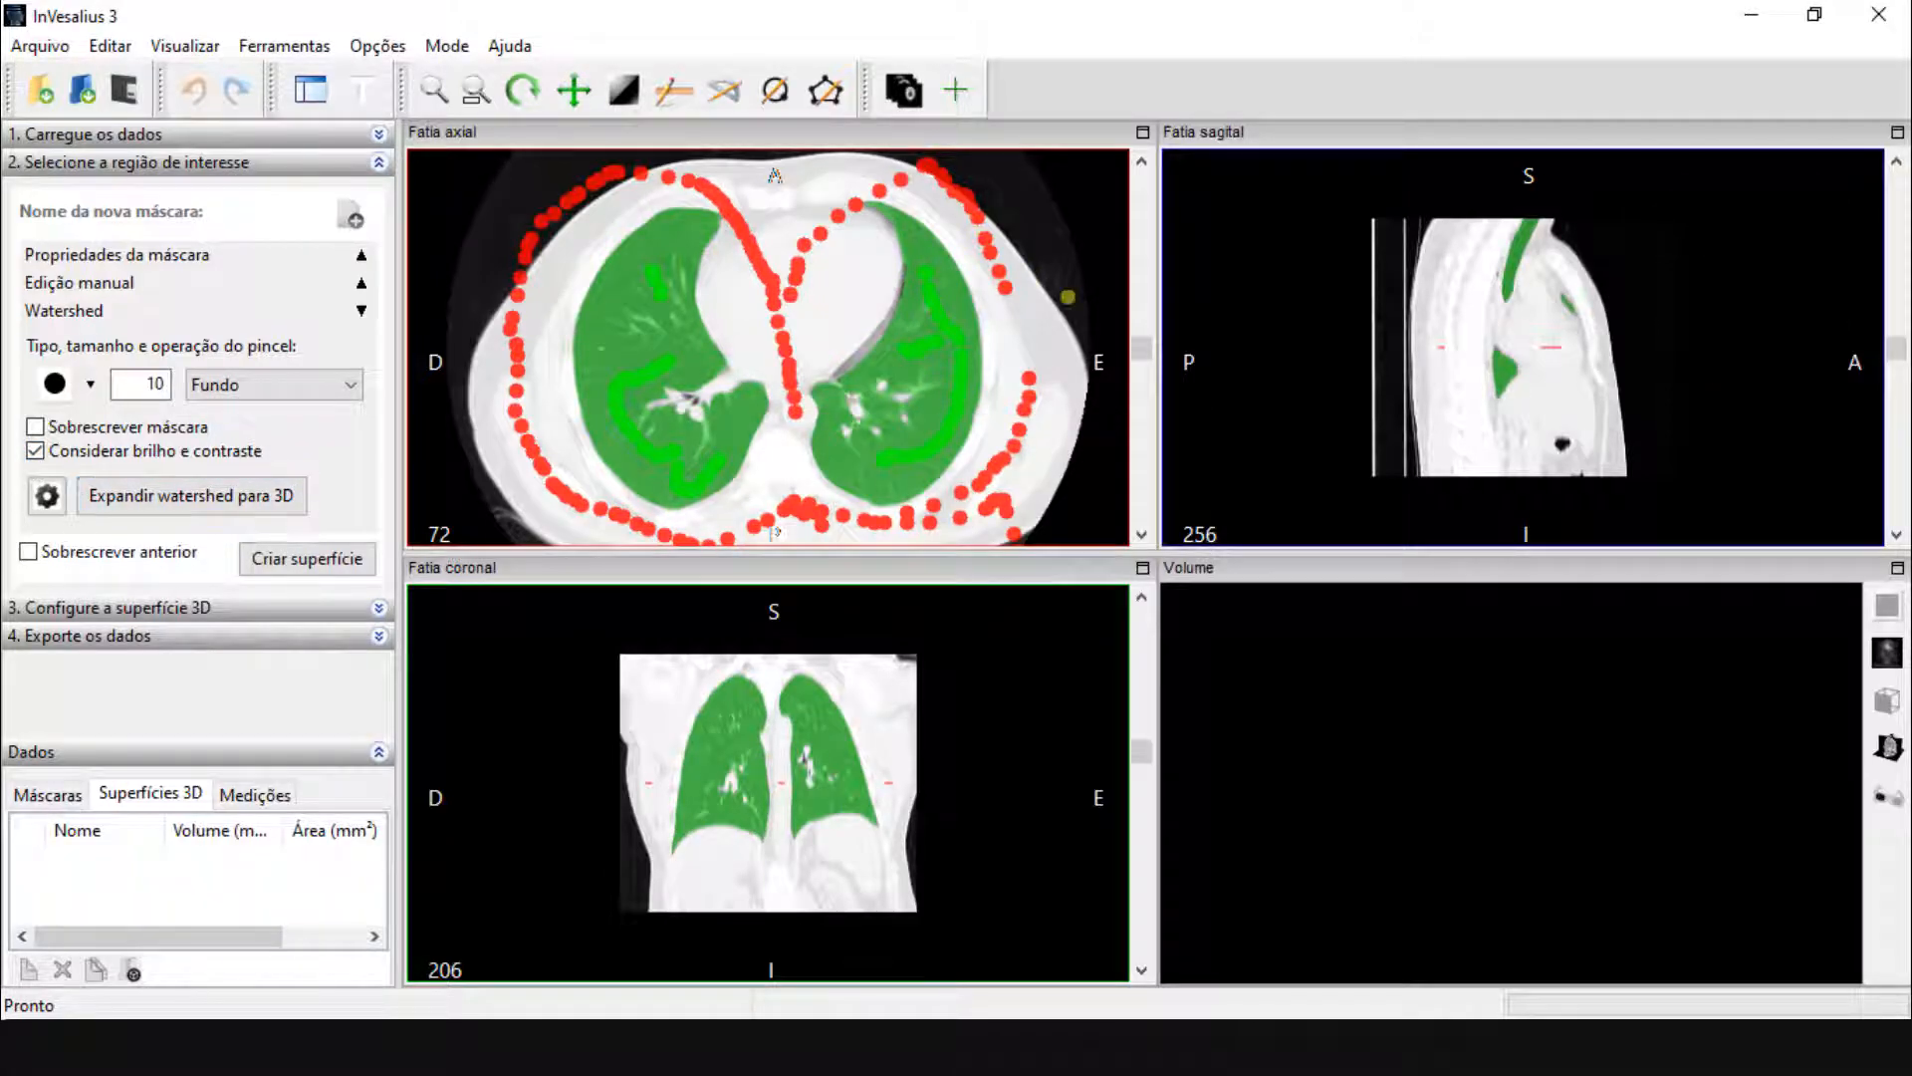
{"action": "mouse_move", "coordinate": [1147, 361]}
{"action": "left_mouse_down"}
{"action": "mouse_move", "coordinate": [1177, 495]}
{"action": "mouse_move", "coordinate": [1104, 359]}
{"action": "mouse_move", "coordinate": [1130, 239]}
{"action": "mouse_move", "coordinate": [1150, 488]}
{"action": "mouse_move", "coordinate": [1113, 297]}
{"action": "mouse_move", "coordinate": [1155, 396]}
{"action": "left_mouse_up"}
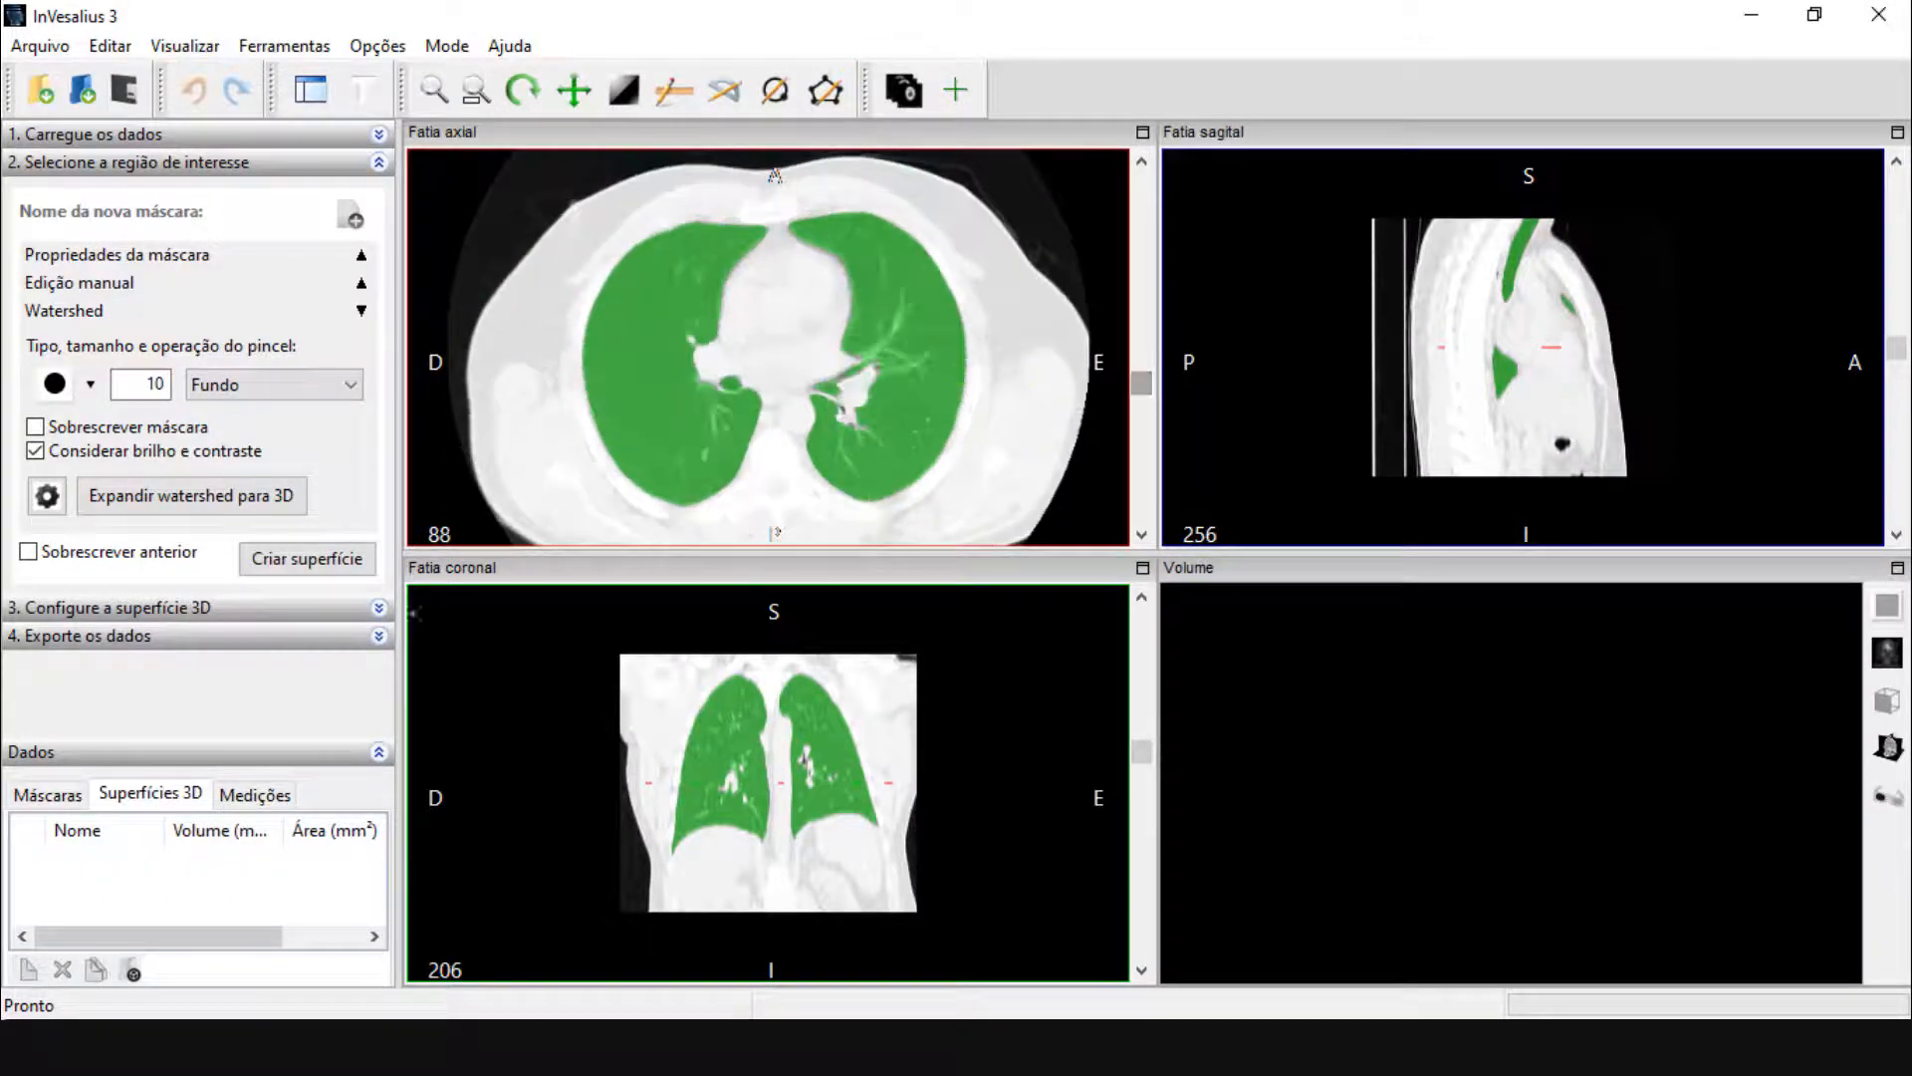
Create a 3D surface from the lung mask using Suavização sensível ao contexto with 10 steps
{"action": "left_click", "coordinate": [299, 563]}
{"action": "double_click", "coordinate": [1026, 610]}
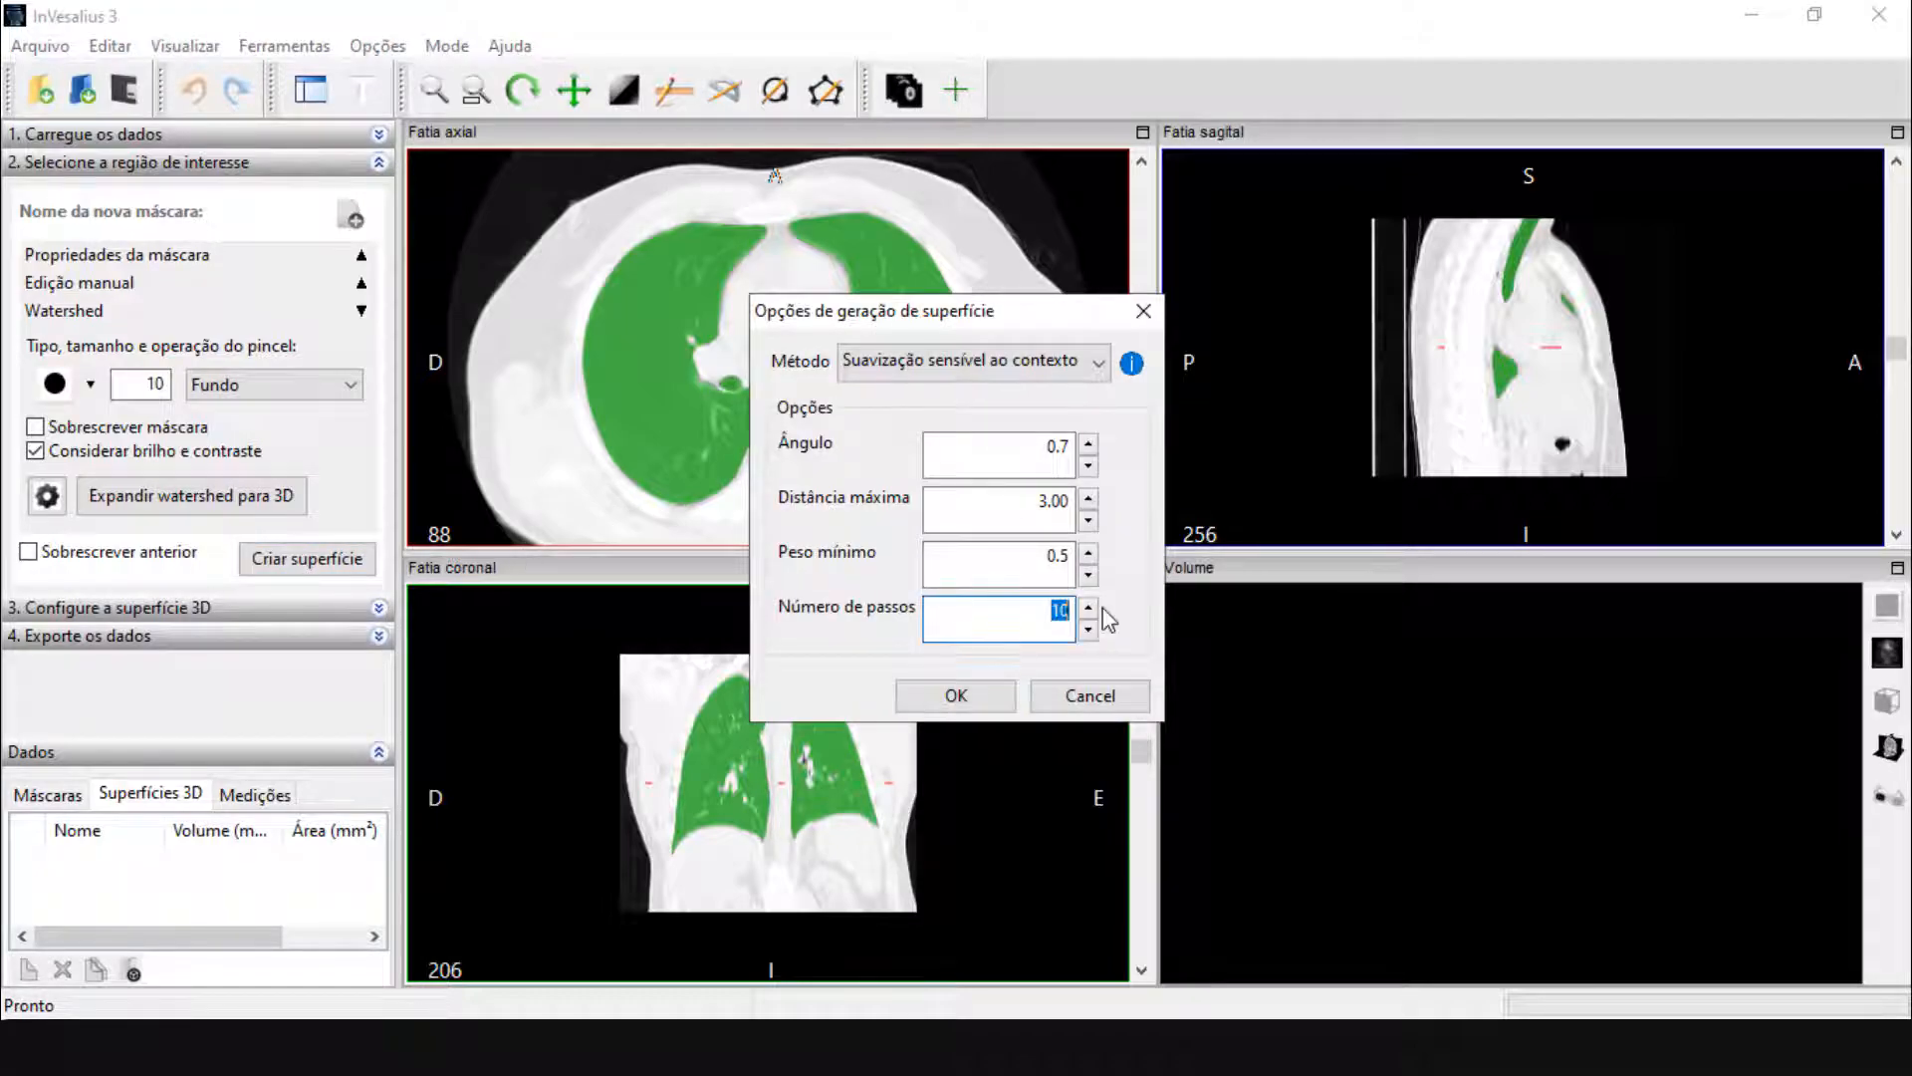
{"action": "left_click", "coordinate": [937, 698]}
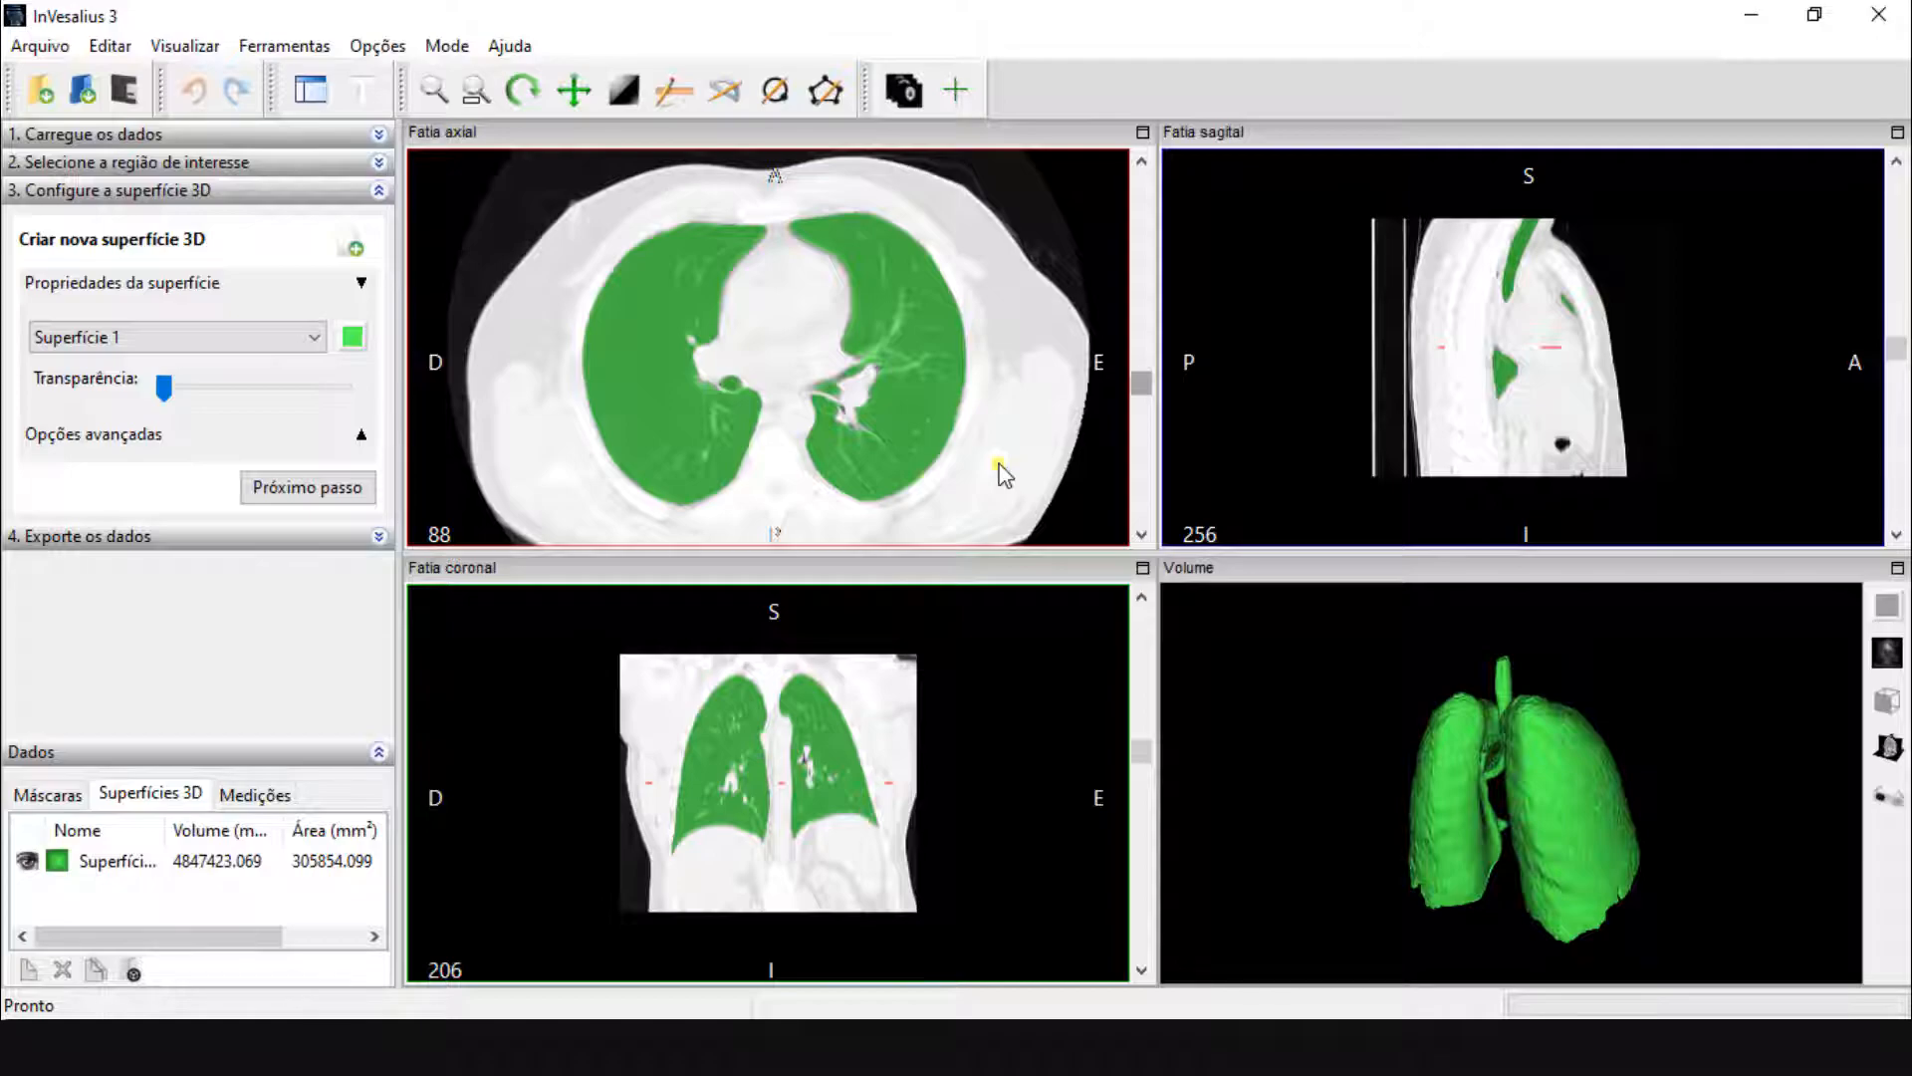
Enlarge the volume view to fill the workspace and examine the lung surface from several angles
{"action": "left_click_drag", "start_coordinate": [1583, 709], "coordinate": [1422, 783]}
{"action": "scroll", "coordinate": [1510, 711], "scroll_direction": "up", "scroll_amount": 5}
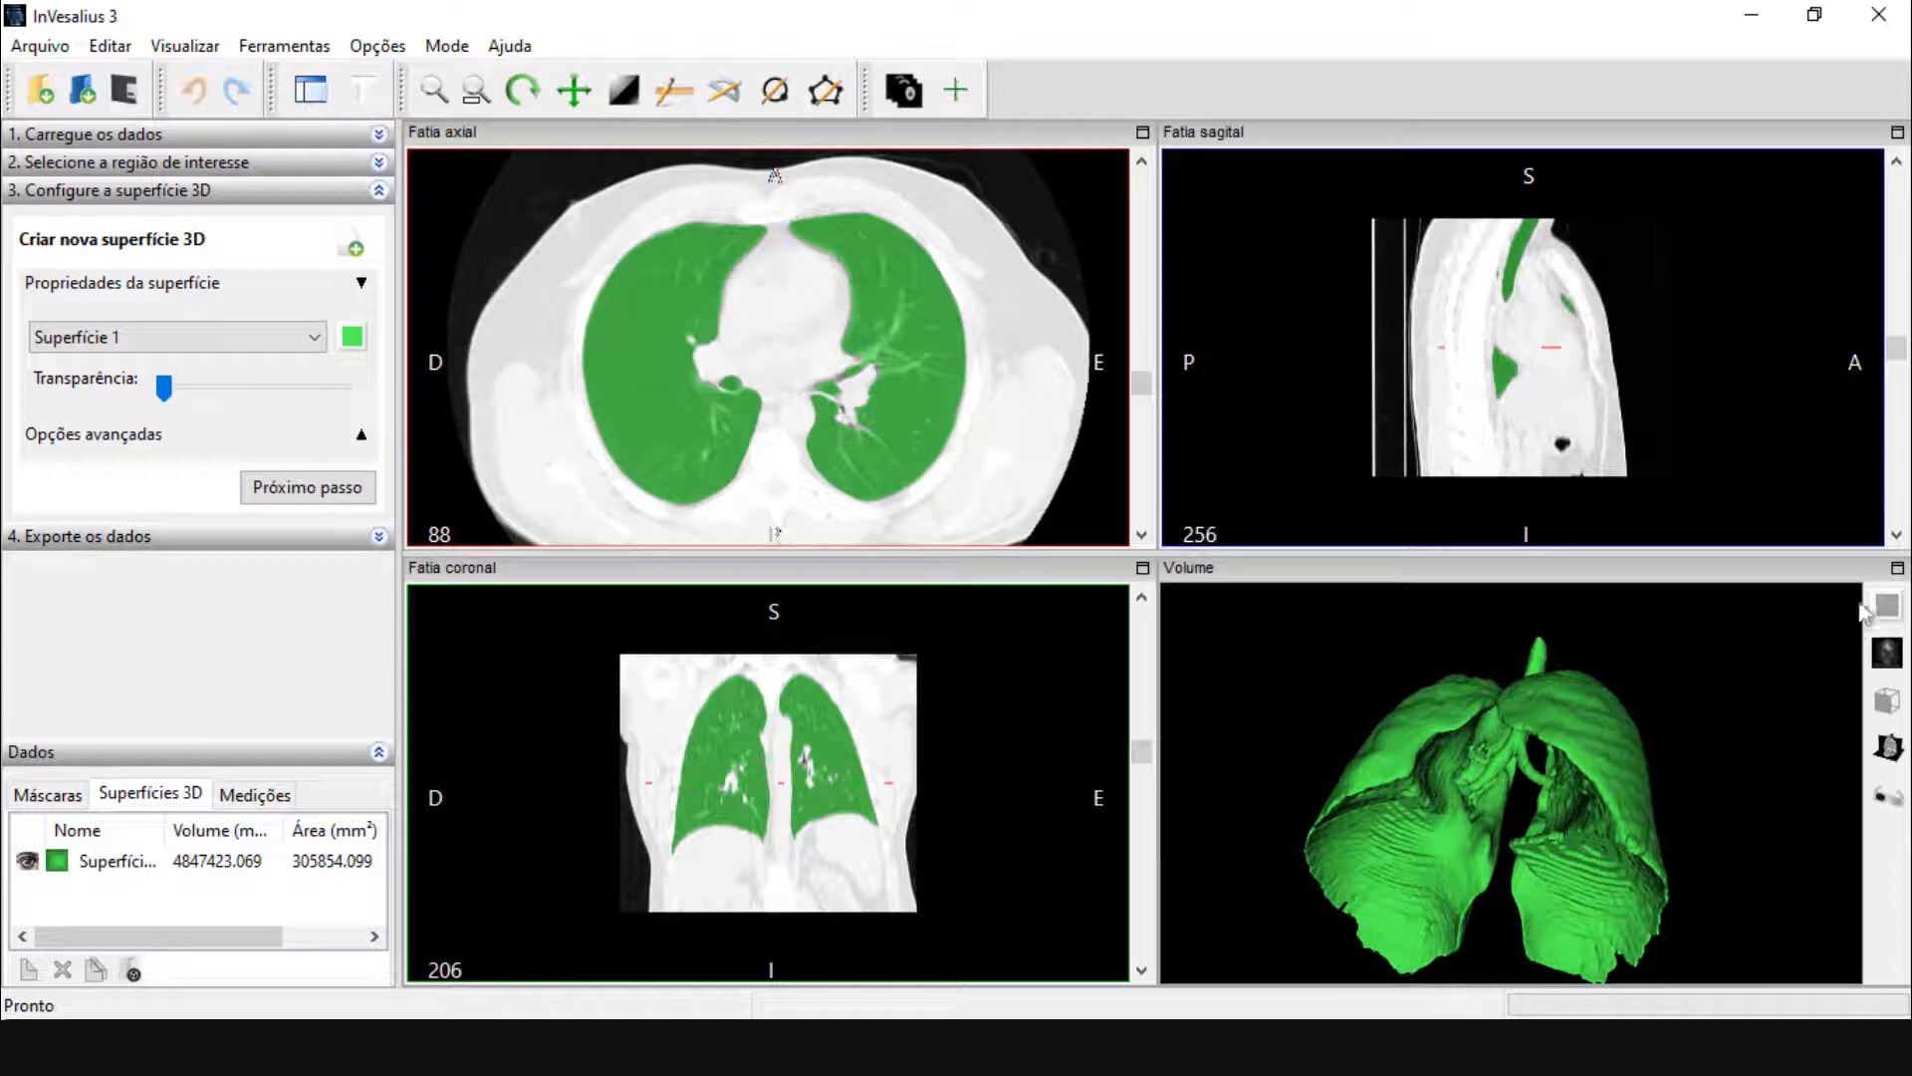
{"action": "left_click", "coordinate": [1897, 567]}
{"action": "left_click_drag", "start_coordinate": [1120, 558], "coordinate": [782, 546]}
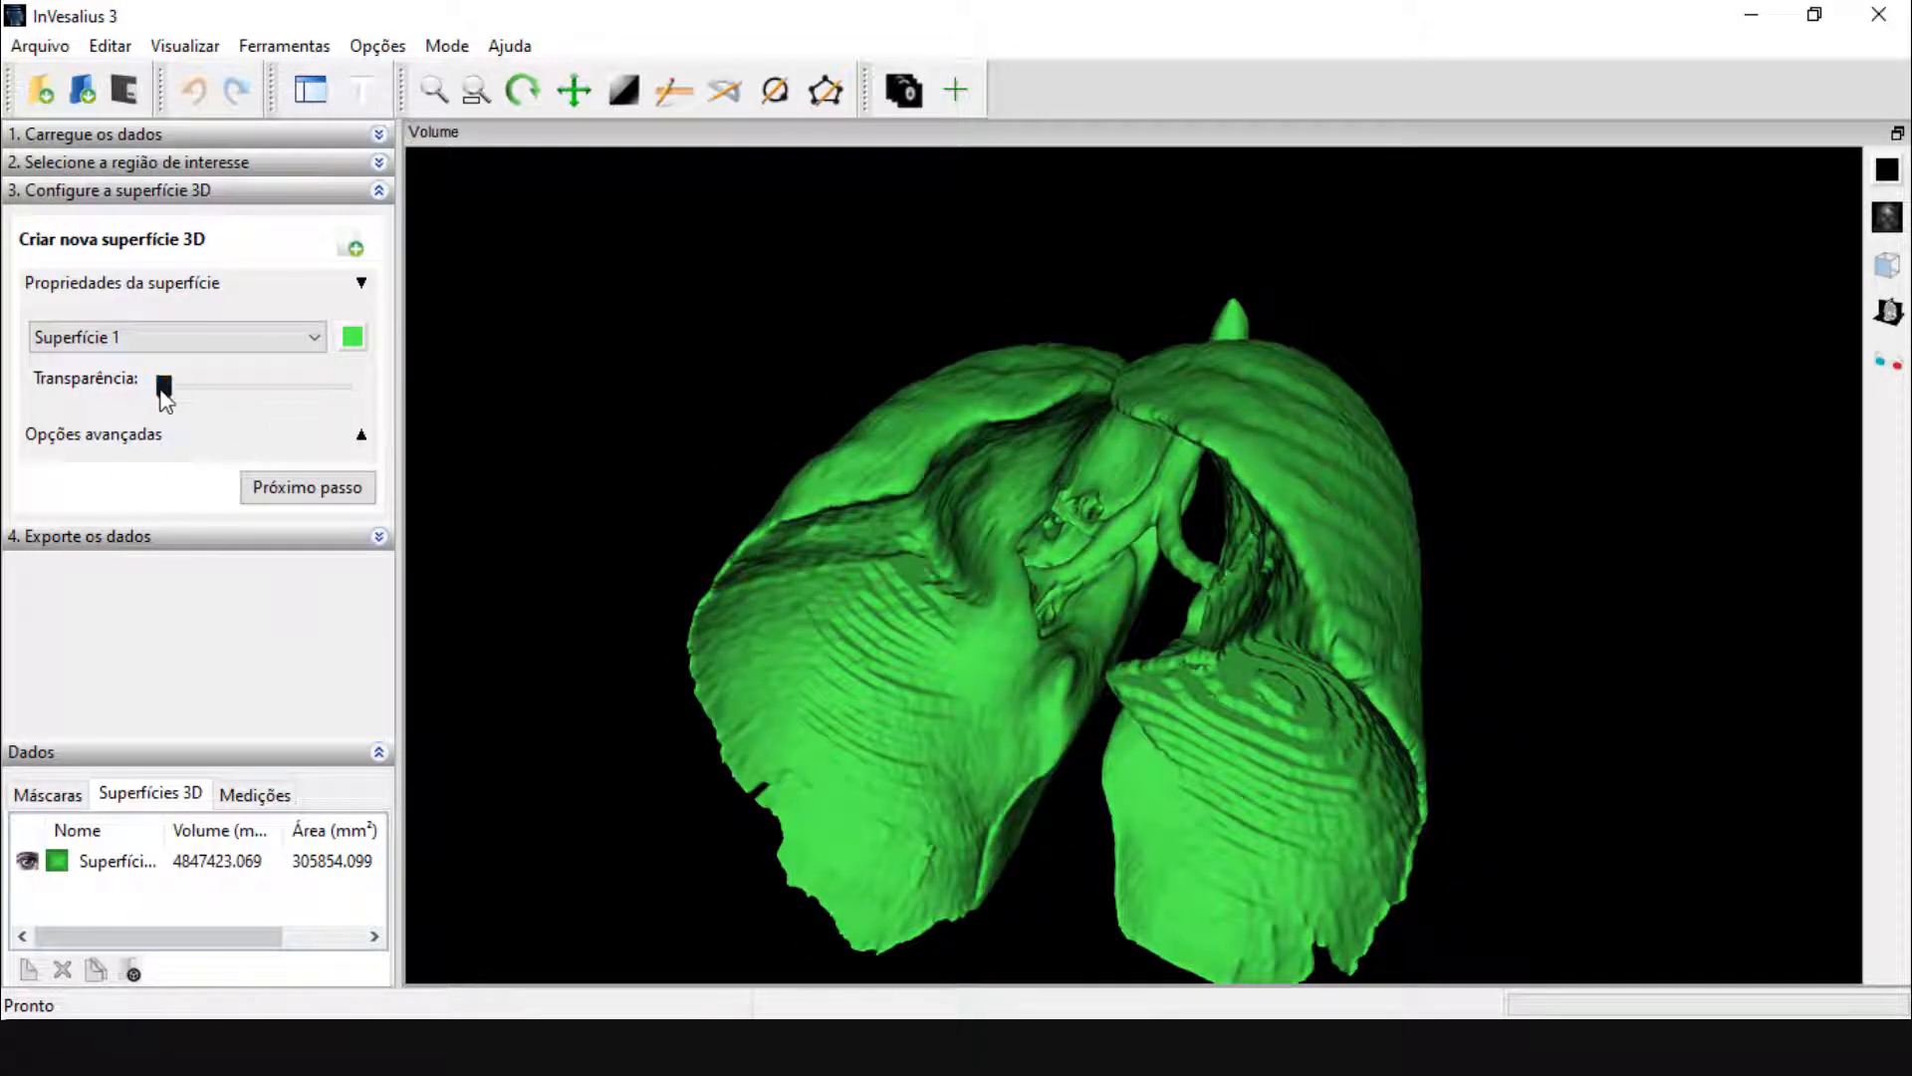
Make Superfície 1 mostly transparent to inspect the structures inside the lungs, and restore it to fully opaque
{"action": "left_click_drag", "start_coordinate": [163, 388], "coordinate": [297, 396]}
{"action": "left_click_drag", "start_coordinate": [839, 508], "coordinate": [757, 588]}
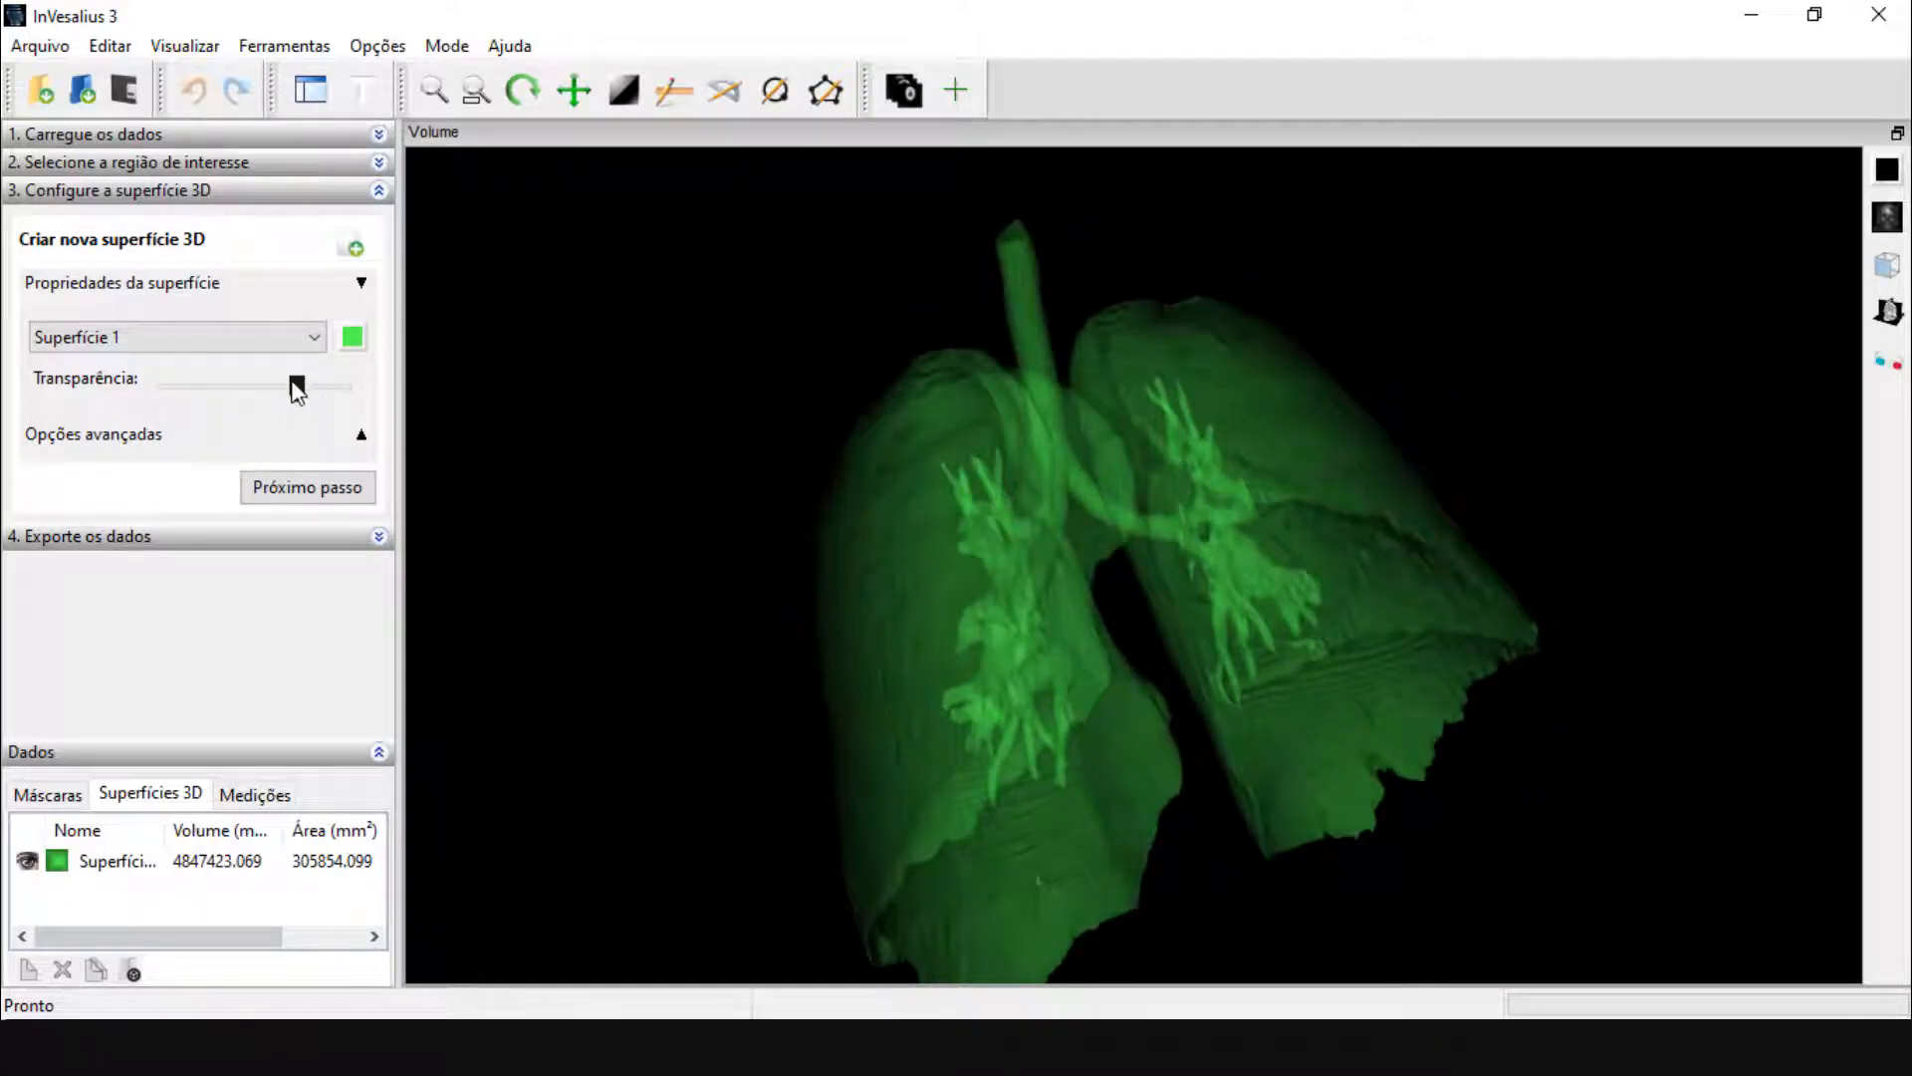
{"action": "left_click_drag", "start_coordinate": [297, 390], "coordinate": [165, 388]}
{"action": "left_click_drag", "start_coordinate": [1024, 566], "coordinate": [948, 806]}
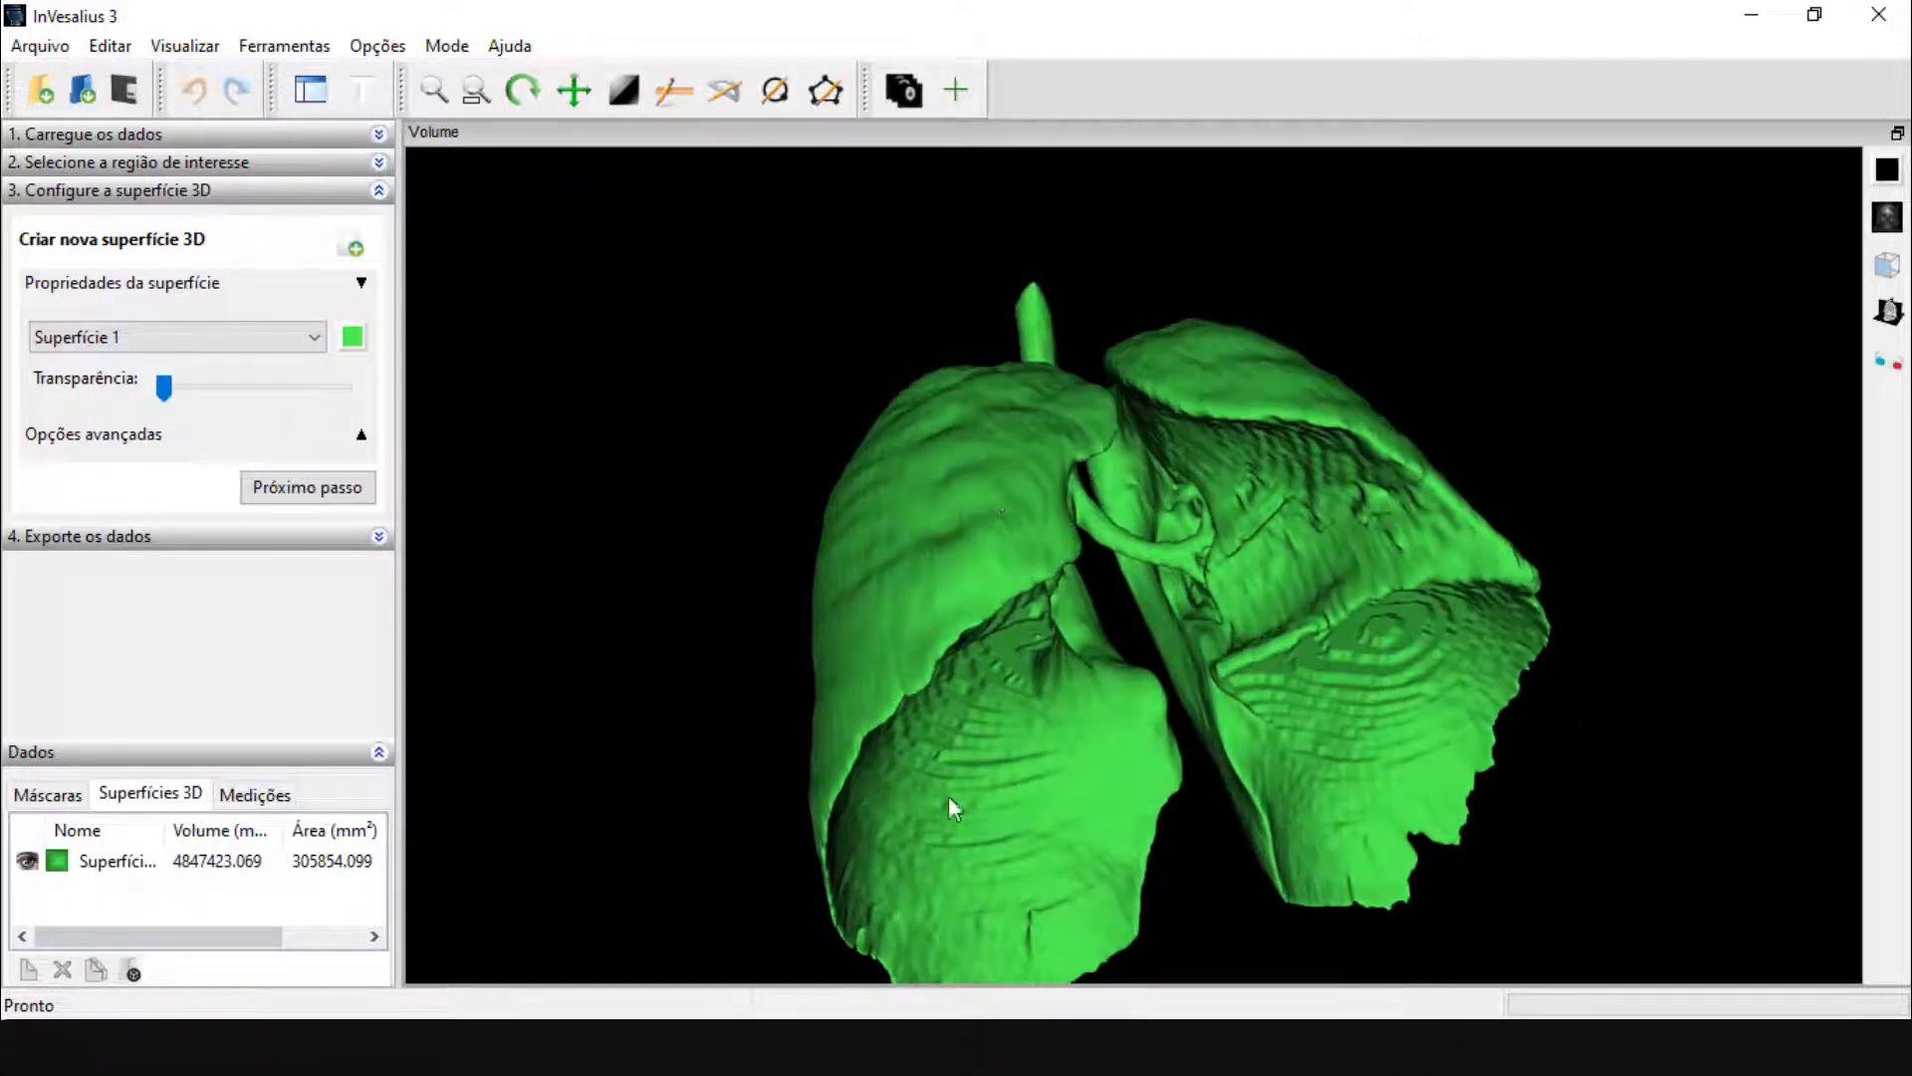
Examine the underside and front of the opaque lung surface from different angles, and restore the four-view layout
{"action": "left_click_drag", "start_coordinate": [1307, 687], "coordinate": [1362, 713]}
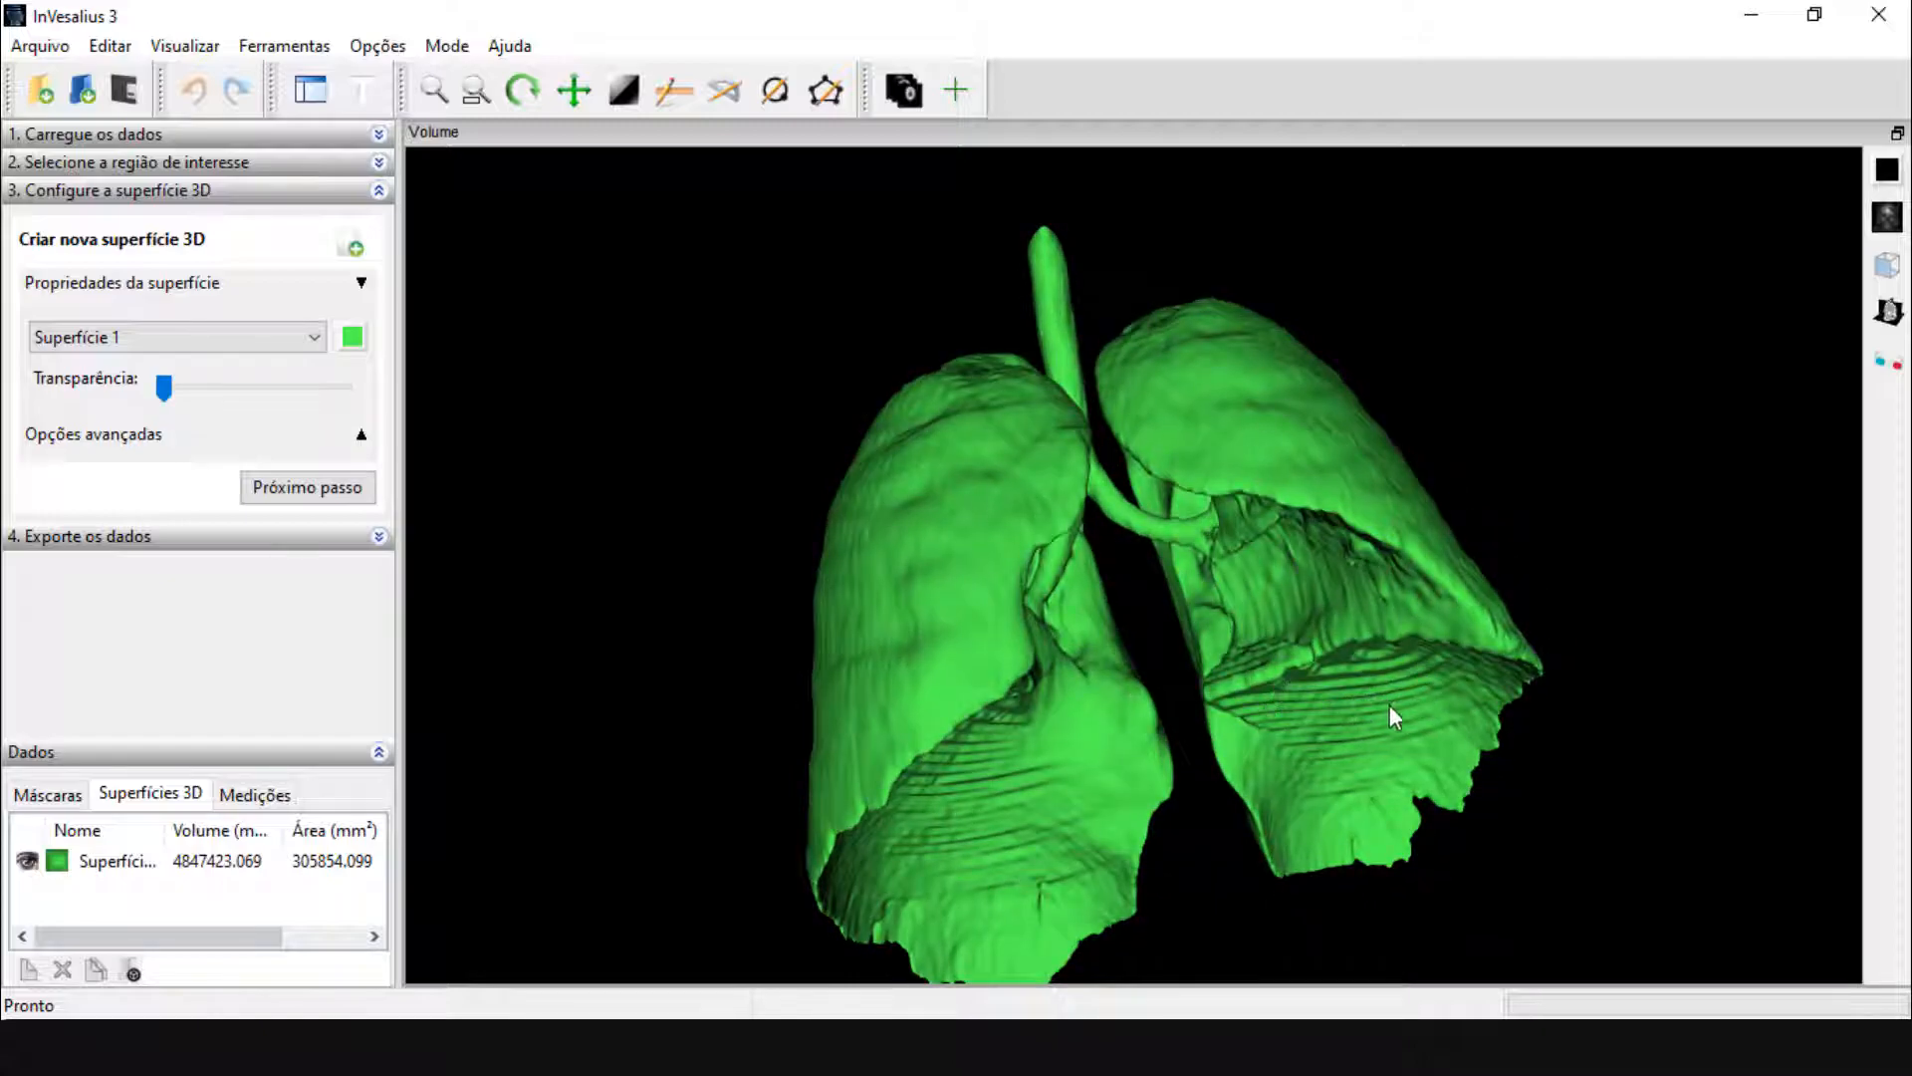
{"action": "mouse_move", "coordinate": [1389, 675]}
{"action": "left_mouse_down"}
{"action": "mouse_move", "coordinate": [1384, 697]}
{"action": "mouse_move", "coordinate": [1370, 679]}
{"action": "left_mouse_up"}
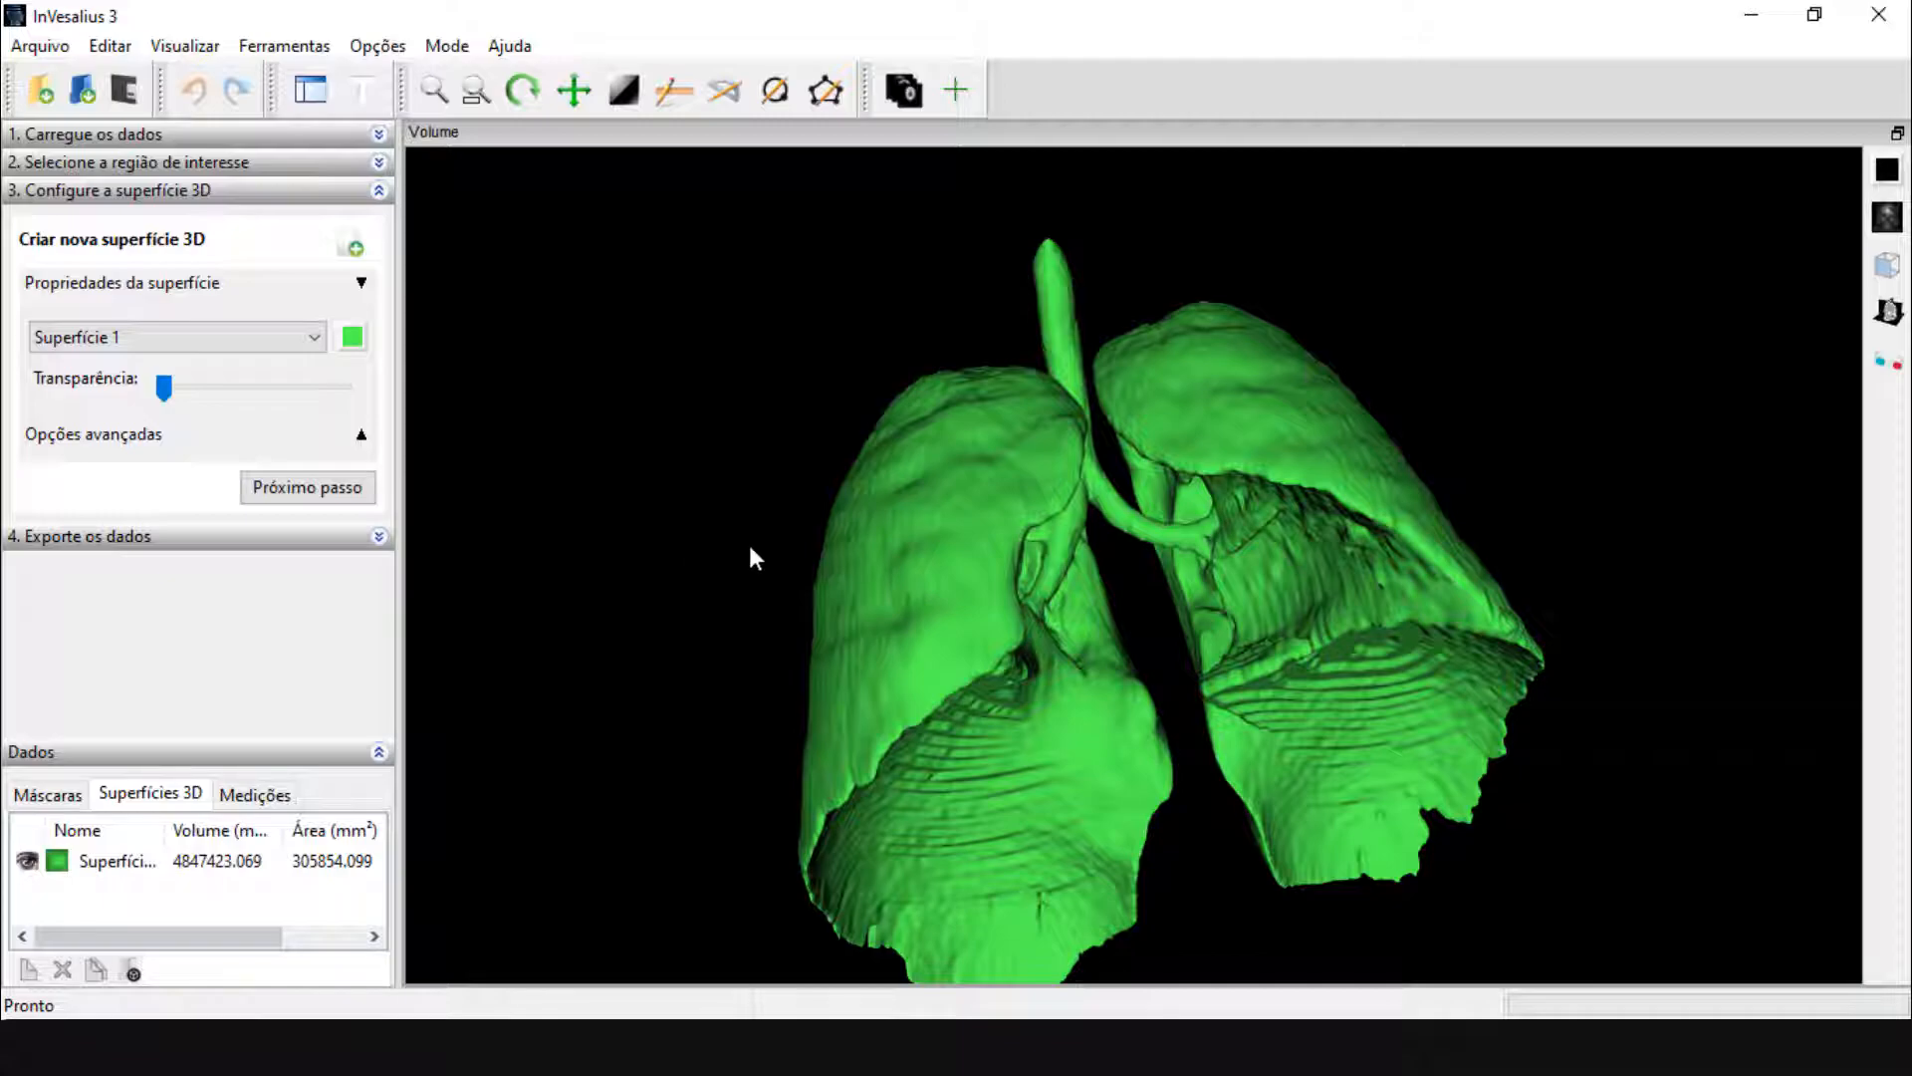
{"action": "left_click_drag", "start_coordinate": [1314, 739], "coordinate": [998, 847]}
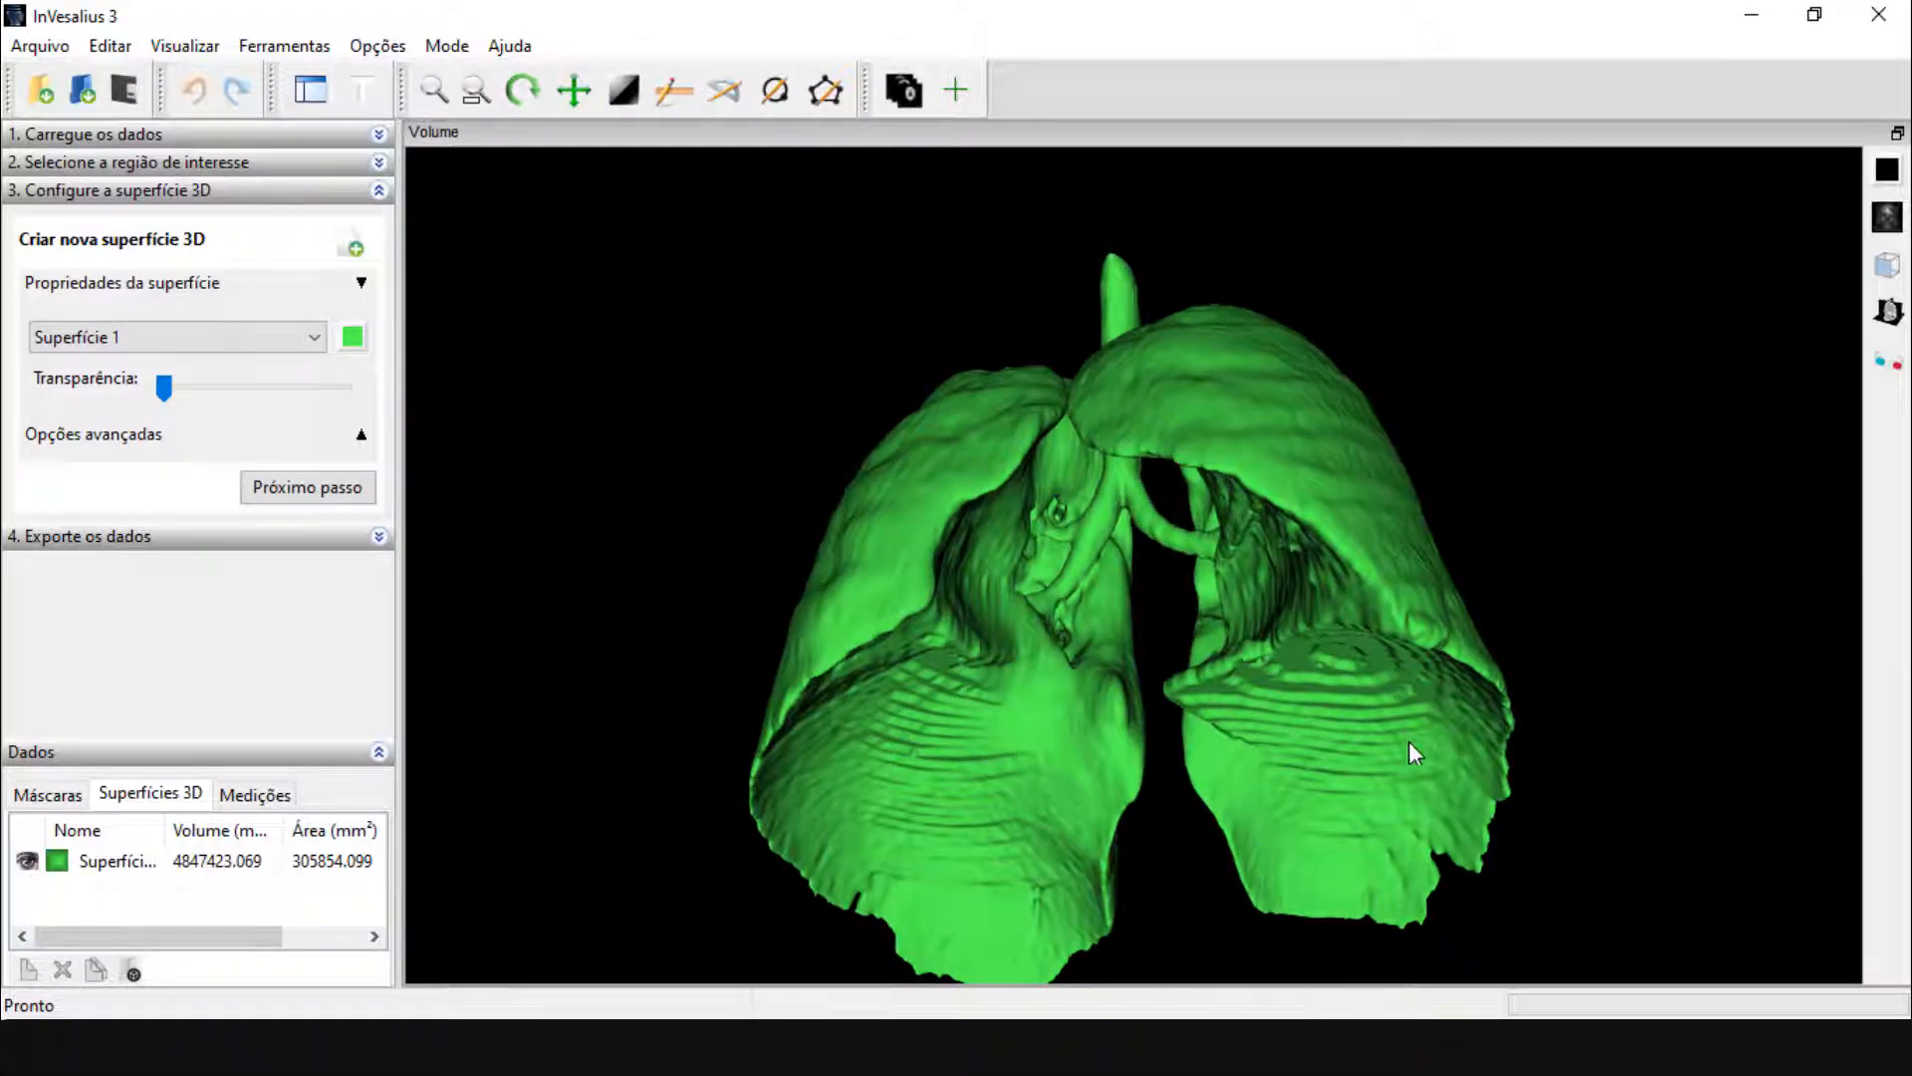
{"action": "left_click_drag", "start_coordinate": [1337, 749], "coordinate": [1402, 709]}
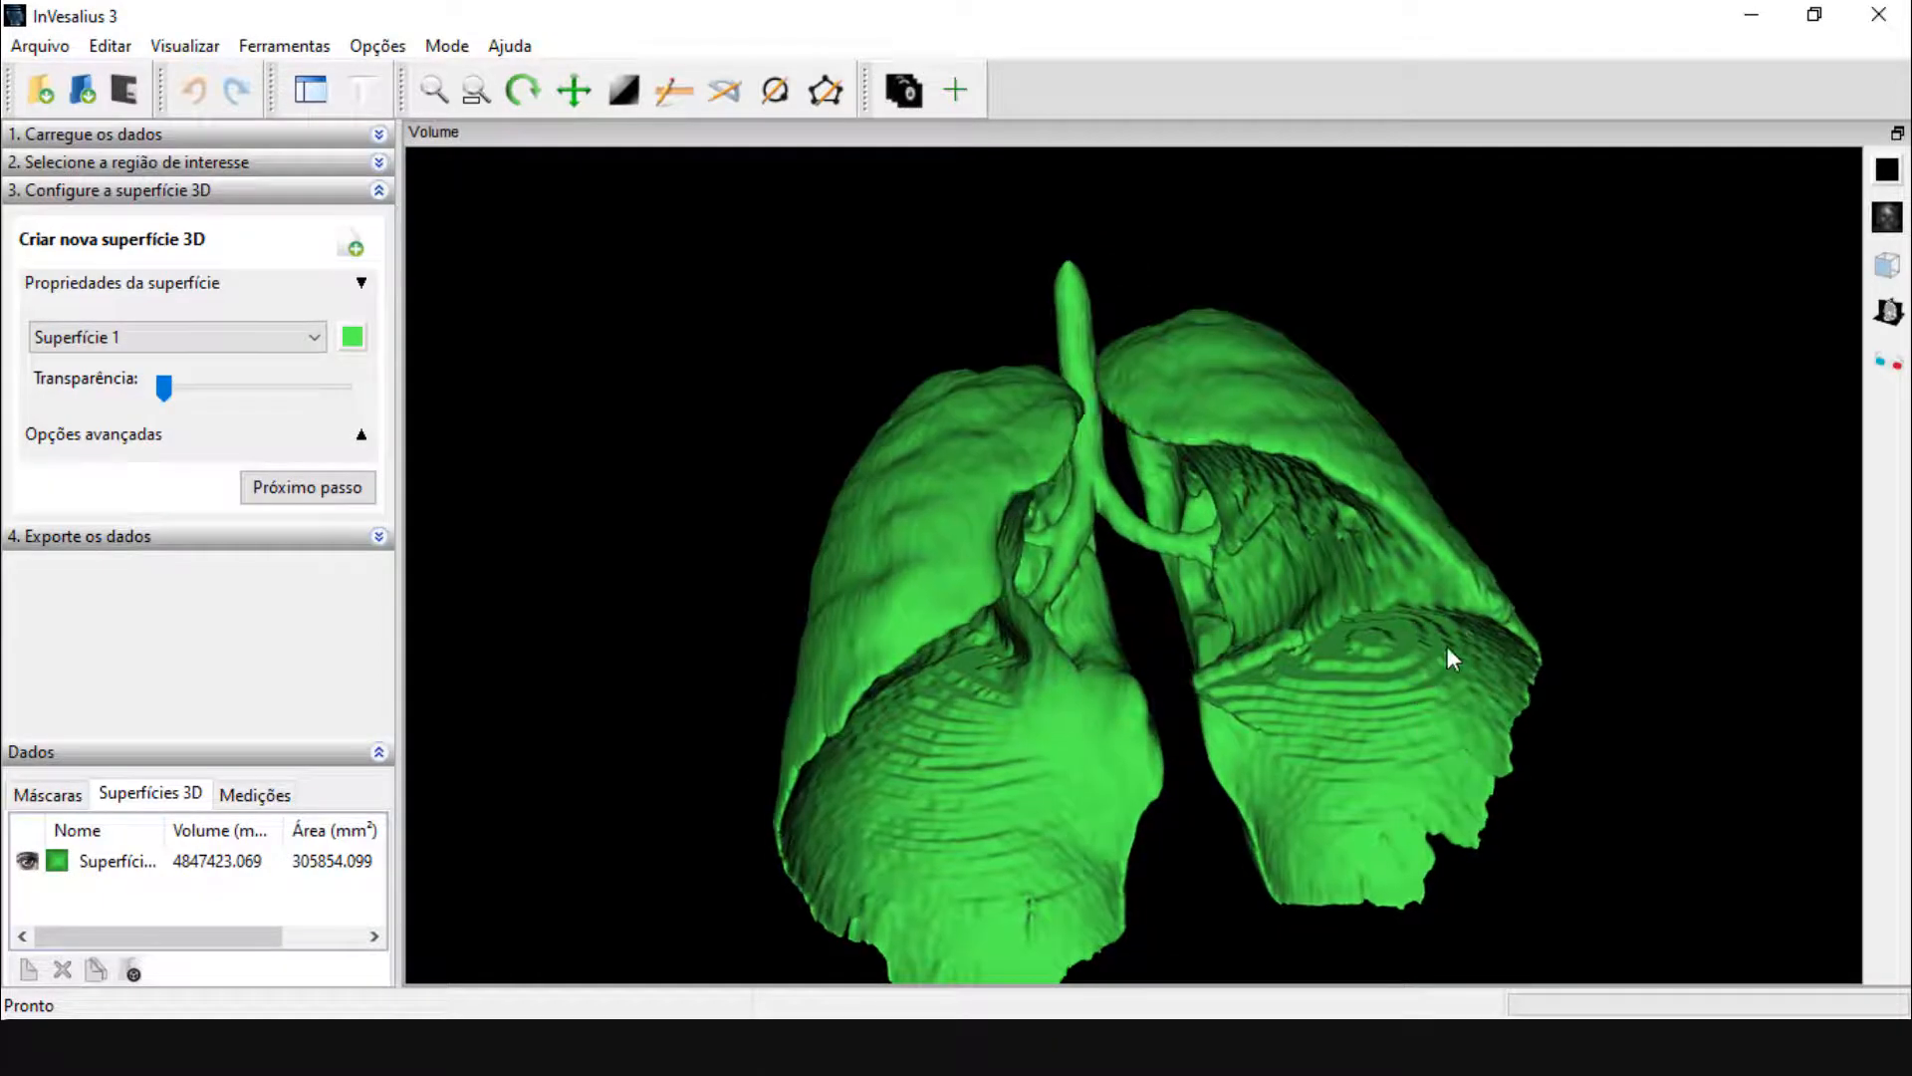
{"action": "left_click_drag", "start_coordinate": [1448, 647], "coordinate": [970, 638]}
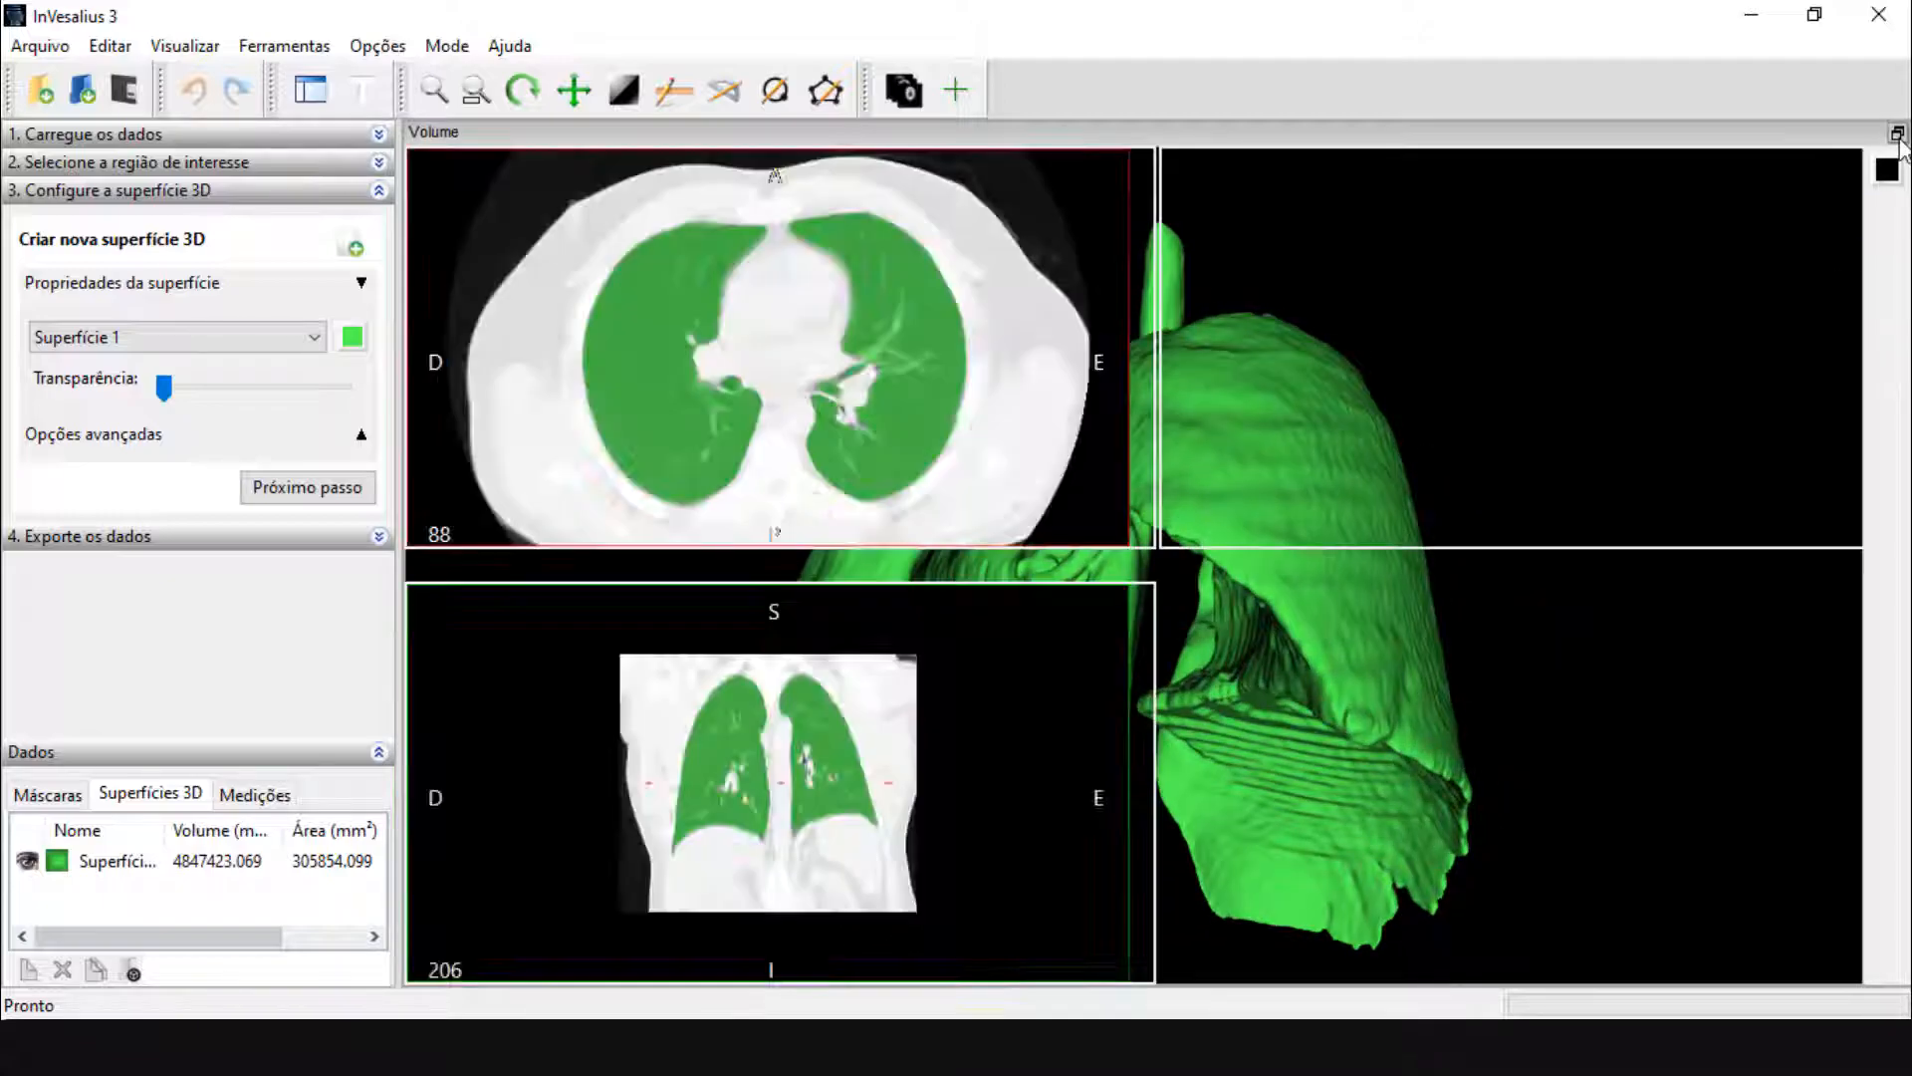
{"action": "left_click", "coordinate": [1897, 132]}
{"action": "left_click_drag", "start_coordinate": [1331, 781], "coordinate": [1294, 767]}
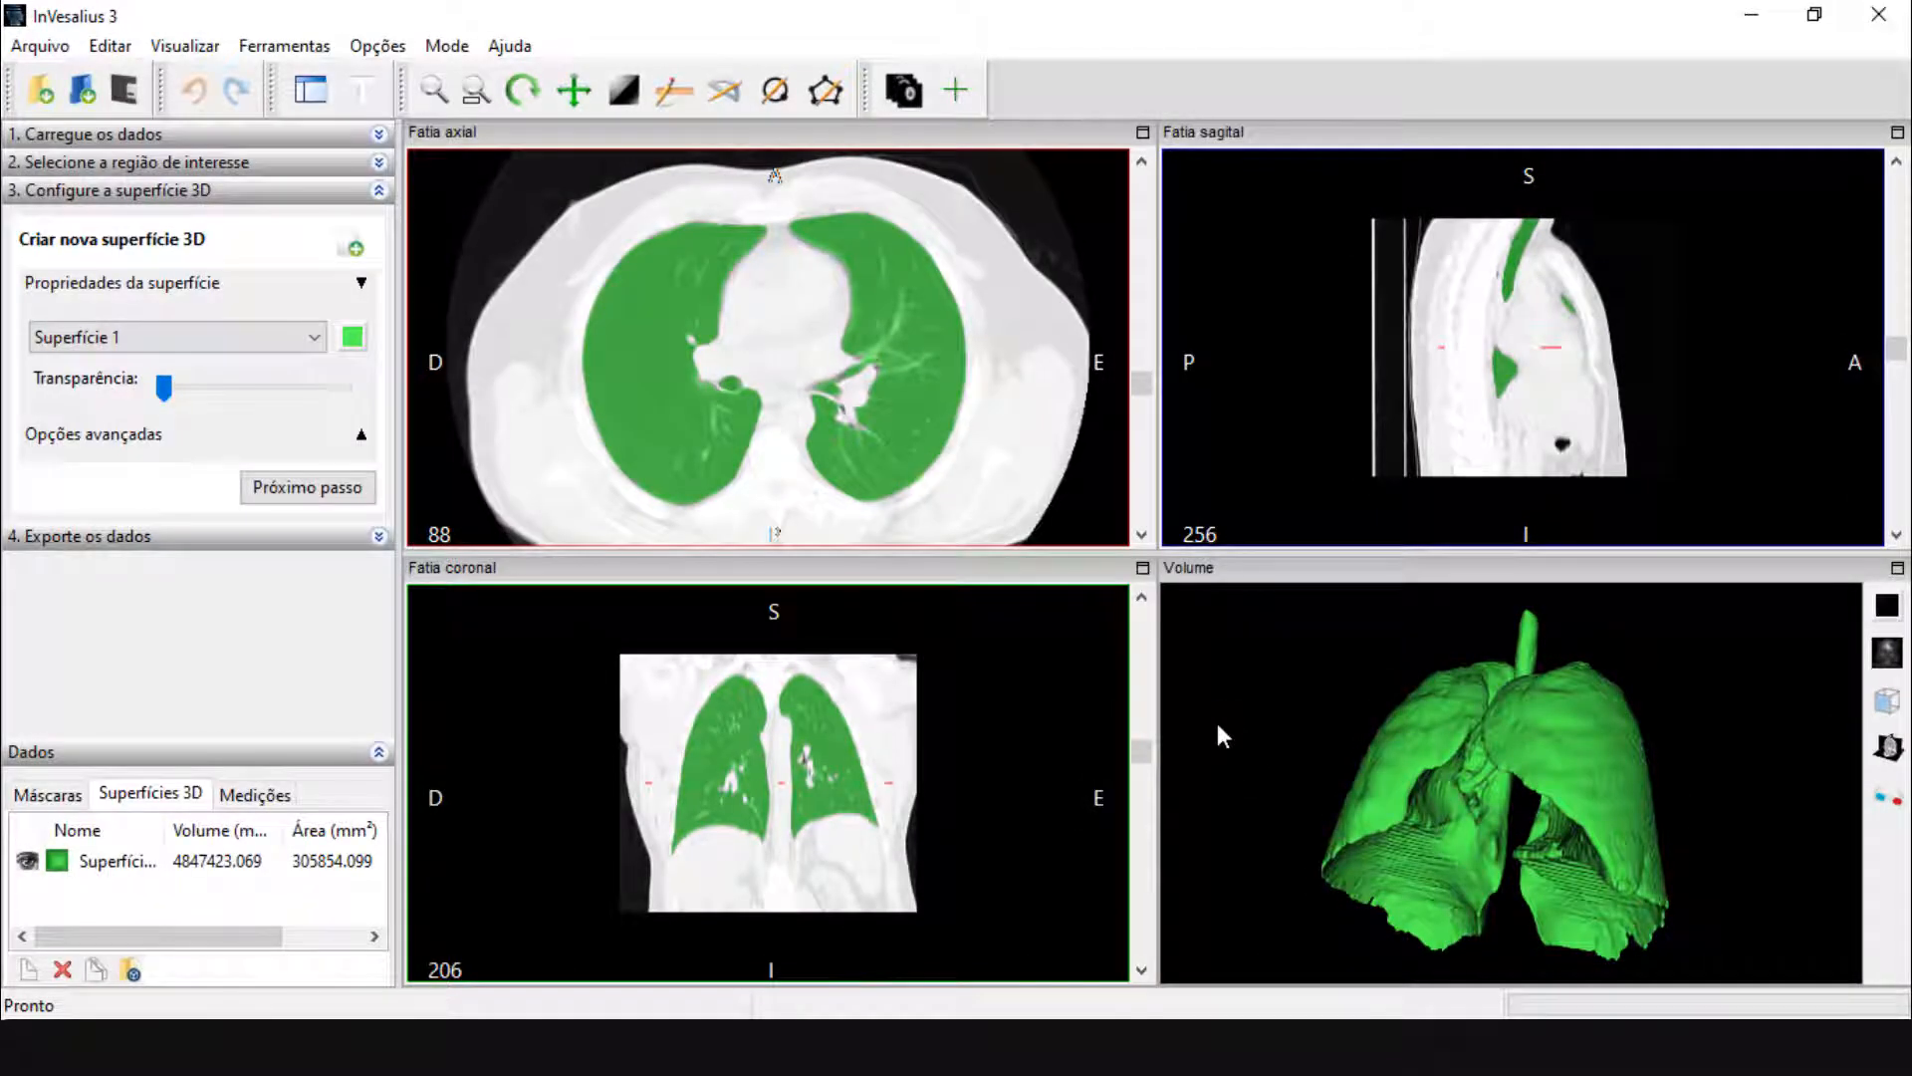
Review the watershed method, connectivity and Gaussian sigma settings for the lung mask and close them without changes
{"action": "left_click", "coordinate": [380, 164]}
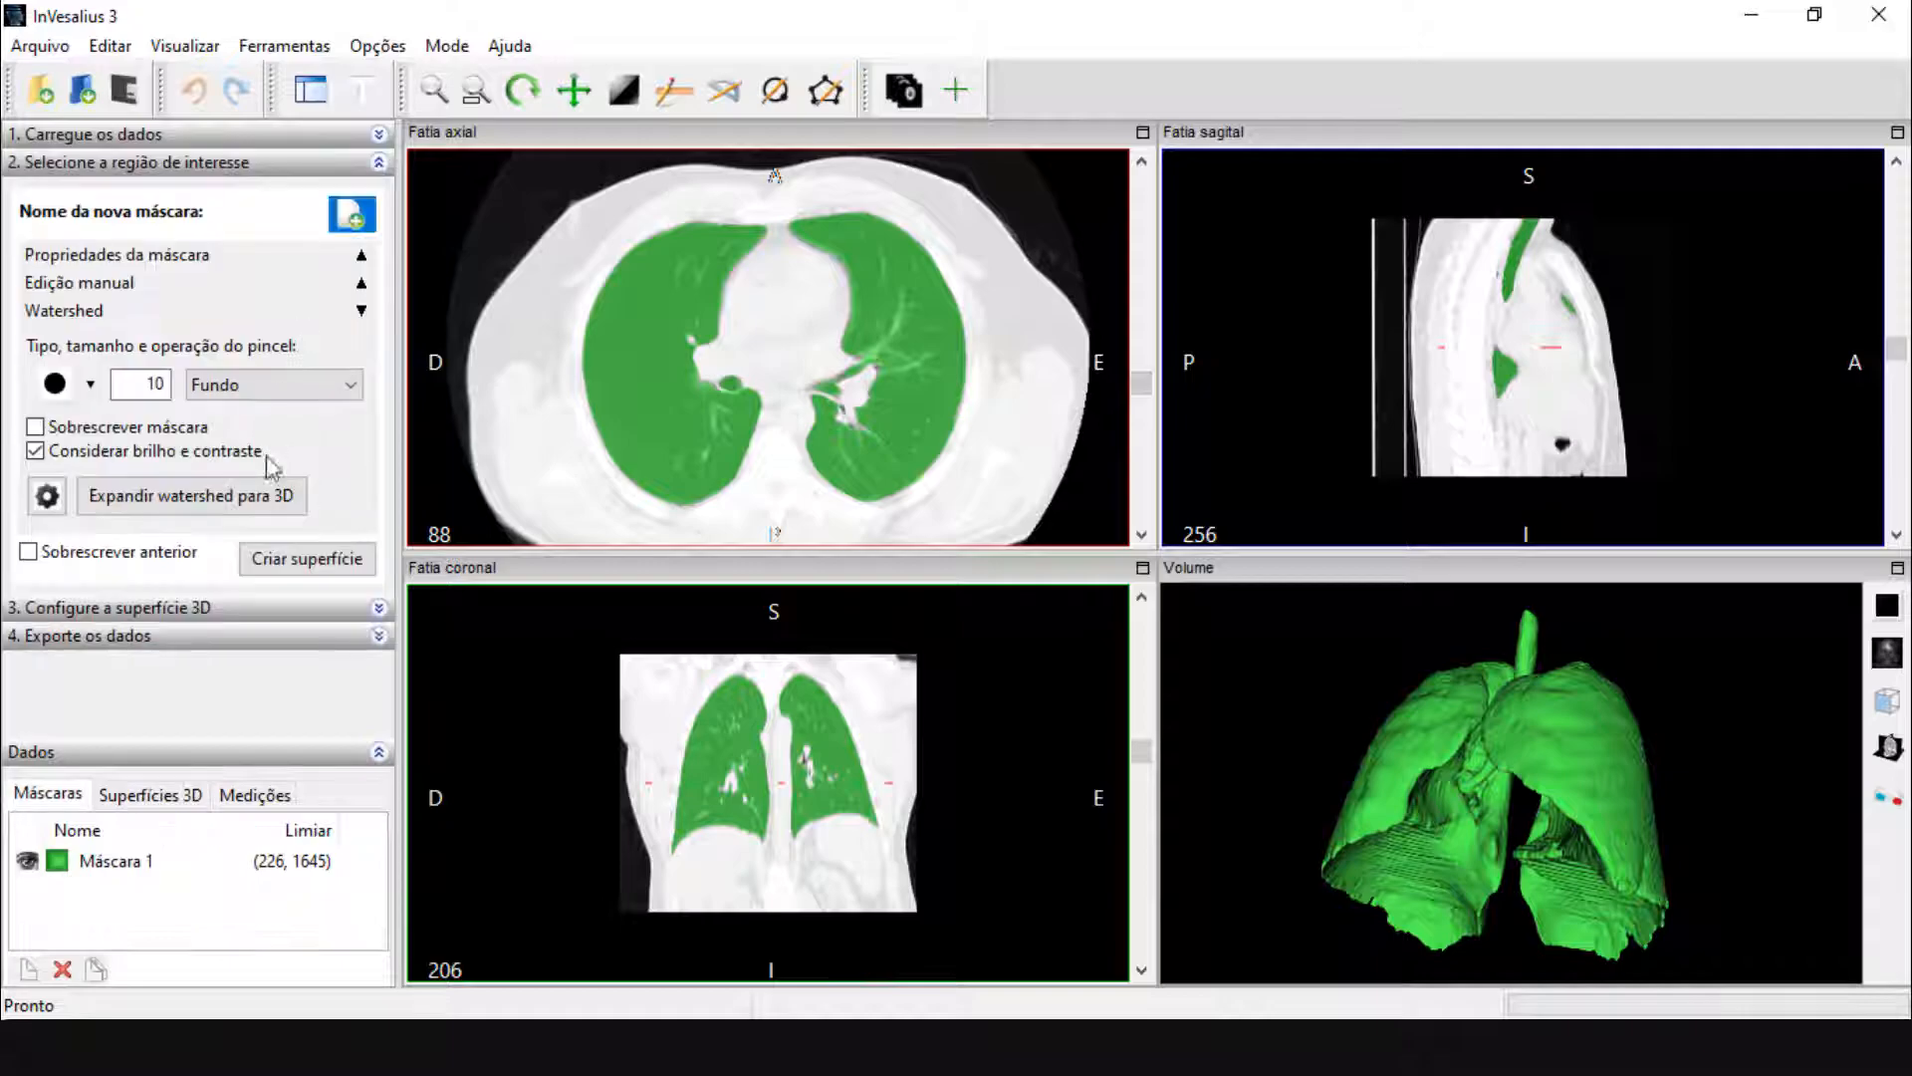
{"action": "left_click", "coordinate": [46, 495]}
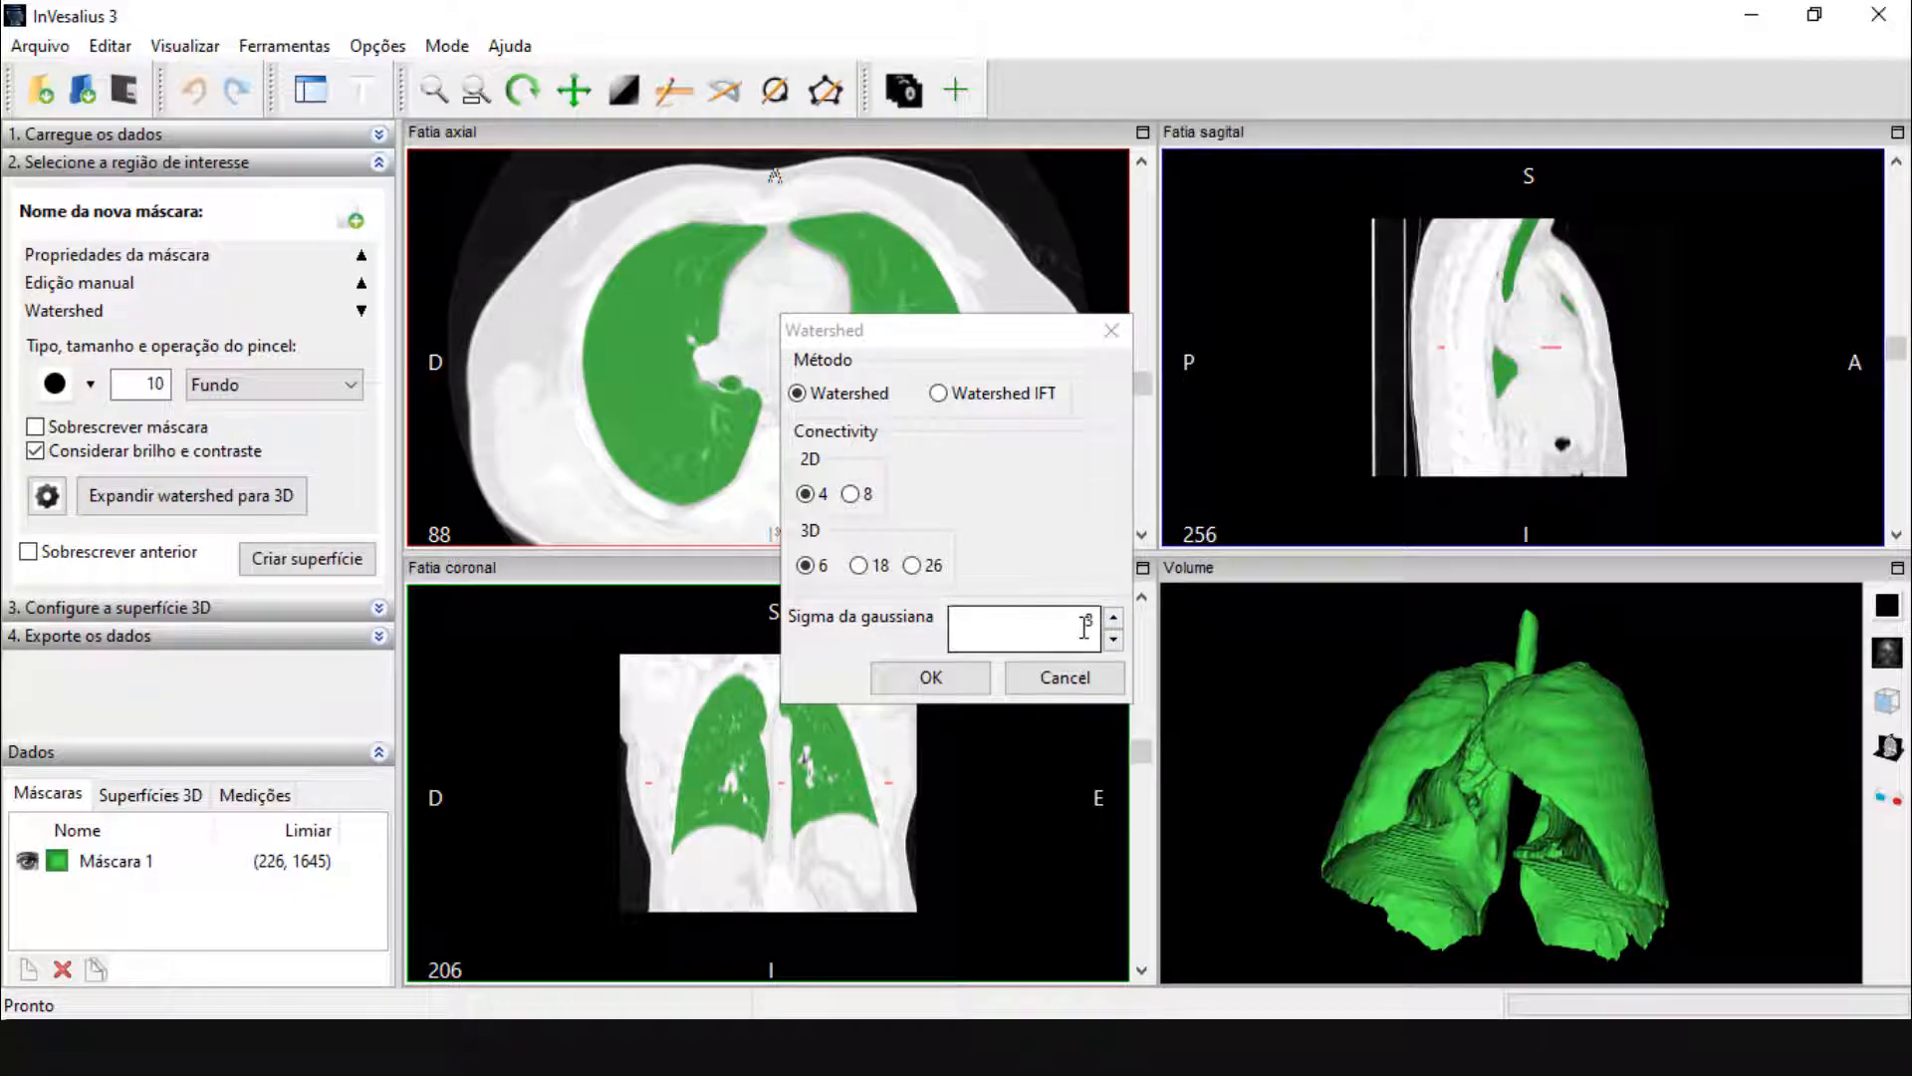
{"action": "left_click", "coordinate": [962, 675]}
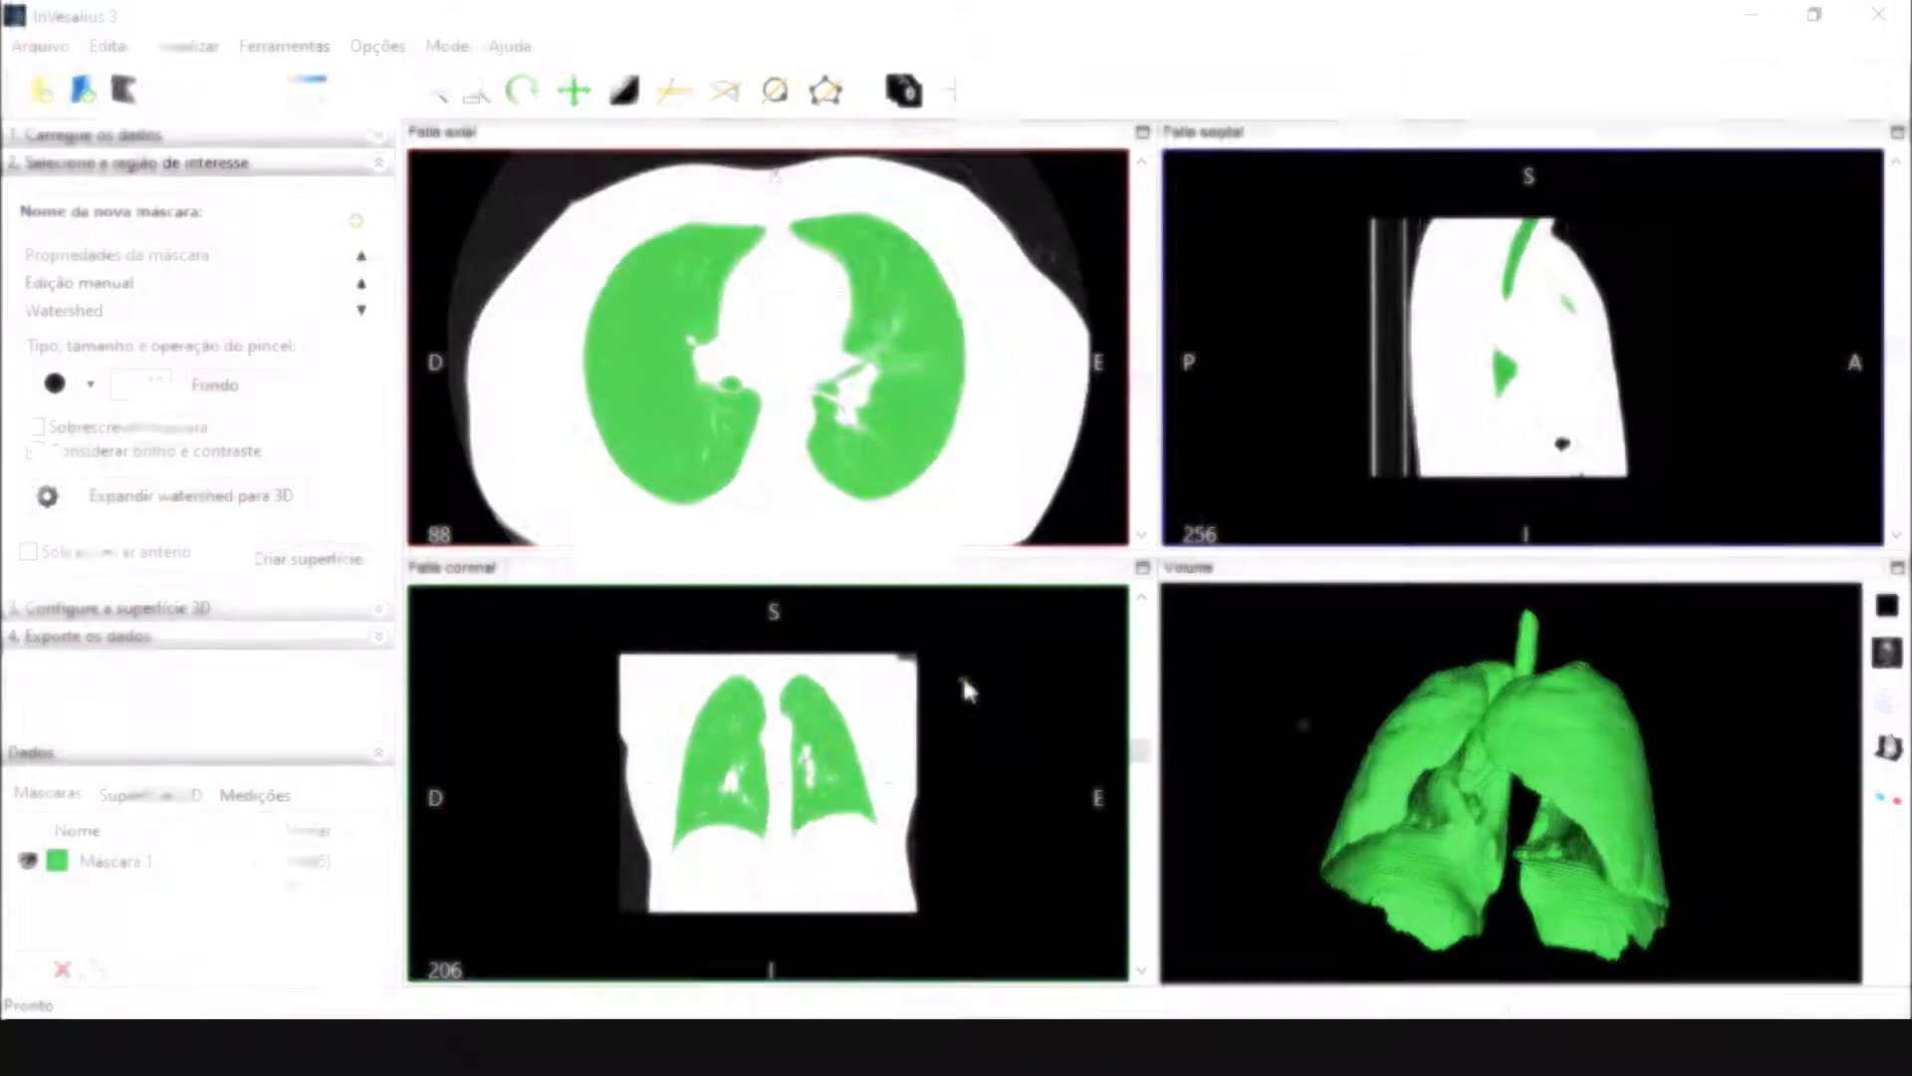